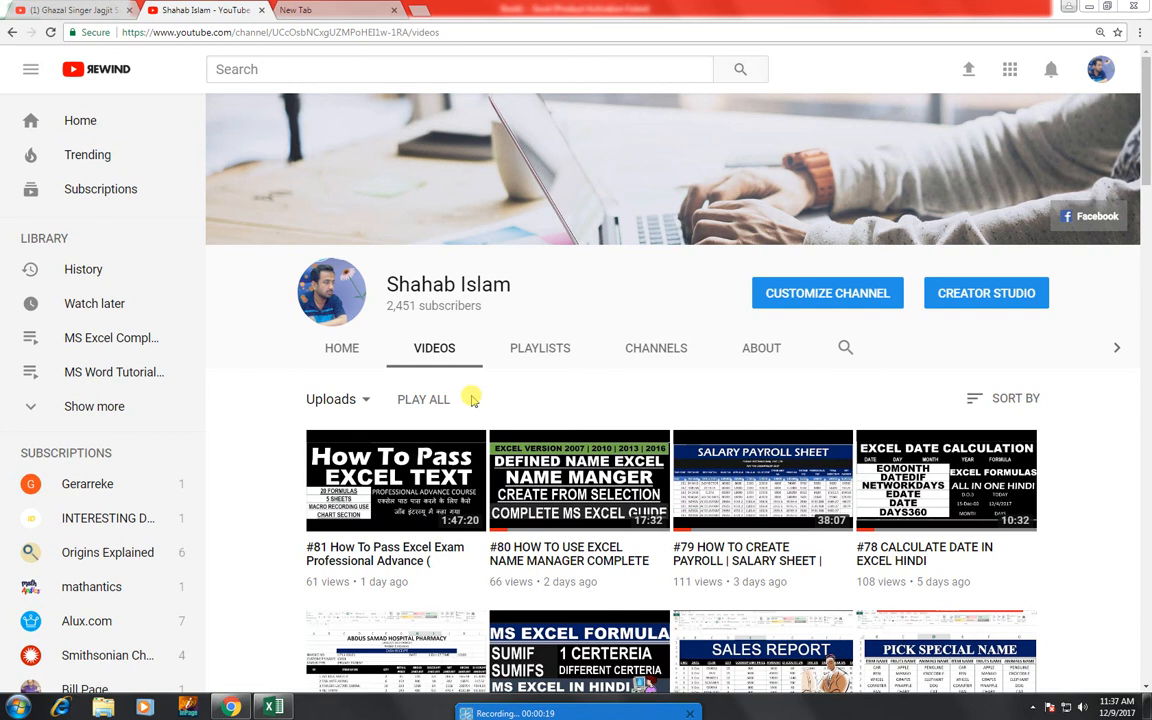
Switch to the blank Excel workbook and merge and center cells A3:L5.
{"action": "left_click", "coordinate": [272, 707]}
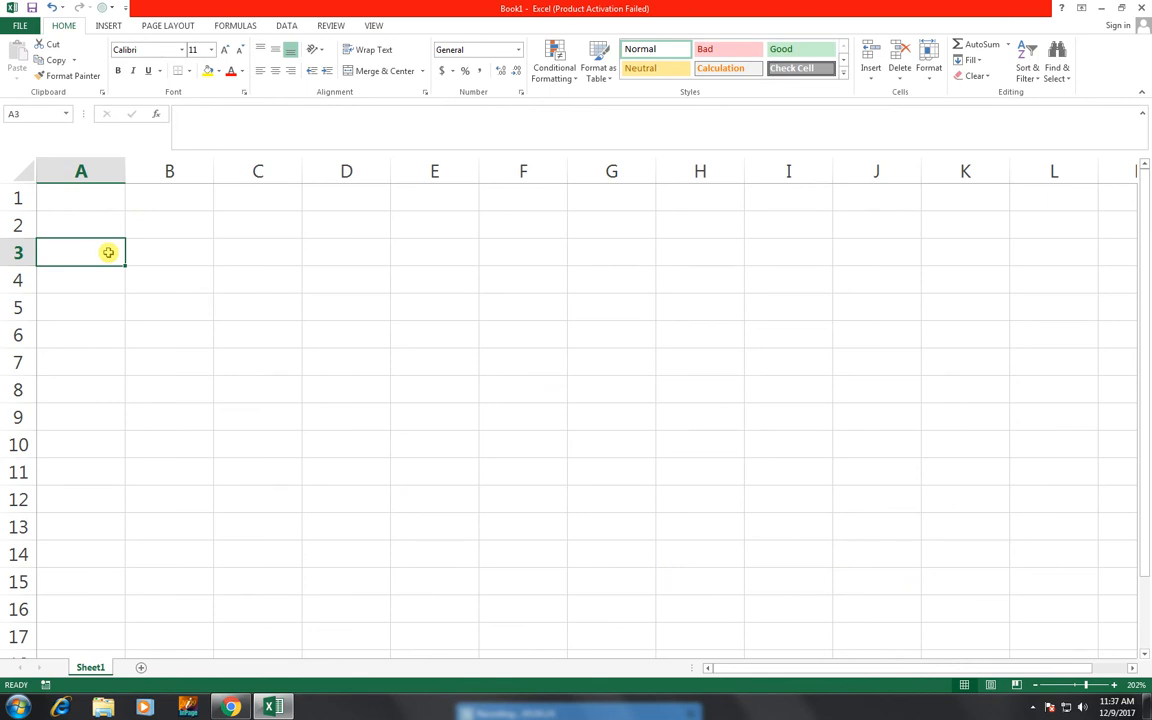
{"action": "left_click_drag", "start_coordinate": [108, 252], "coordinate": [1086, 305]}
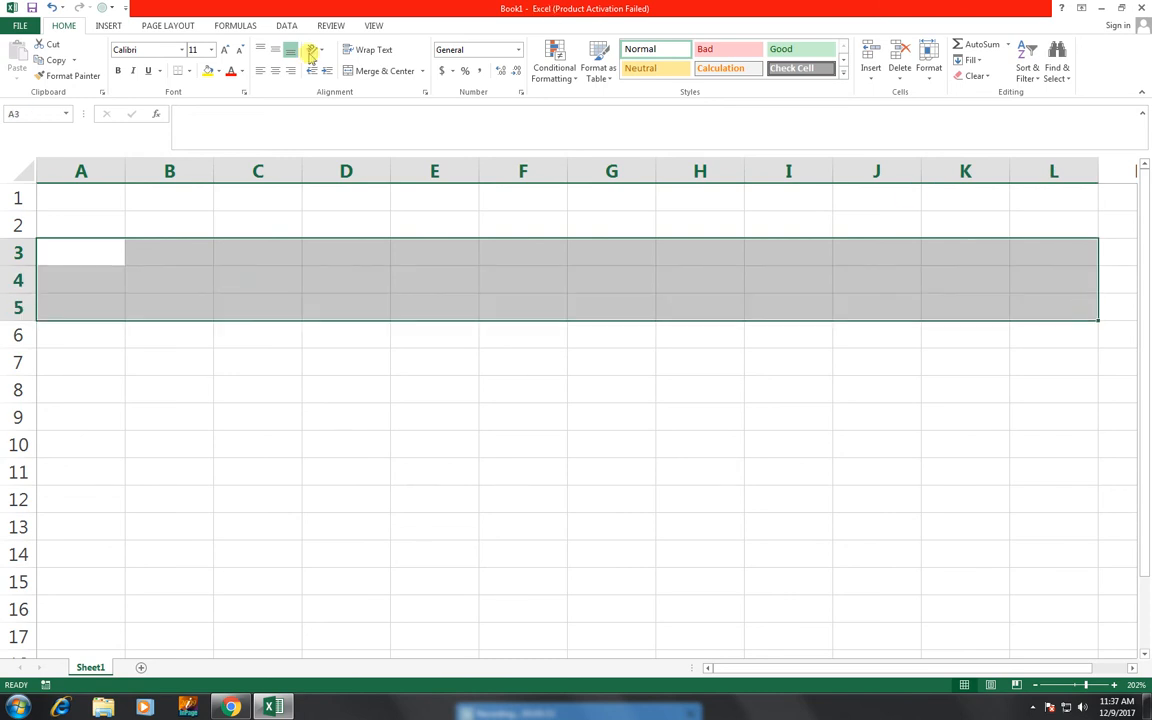
{"action": "left_click", "coordinate": [386, 76]}
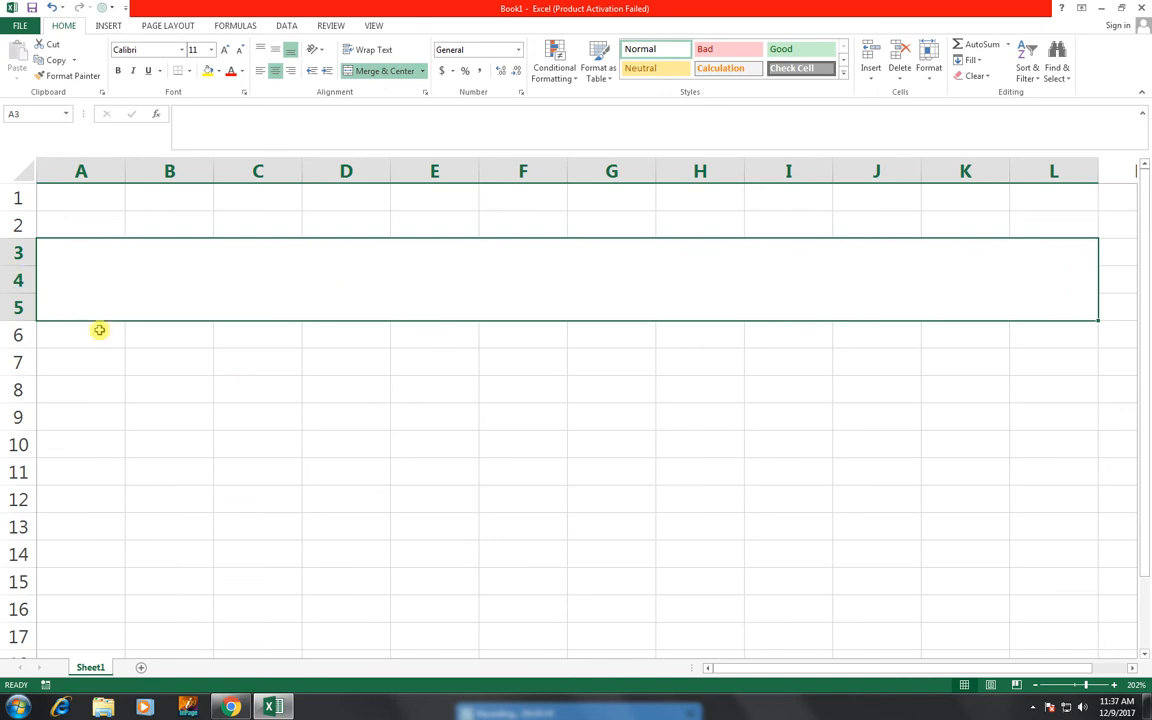
{"action": "type", "text": "batche"}
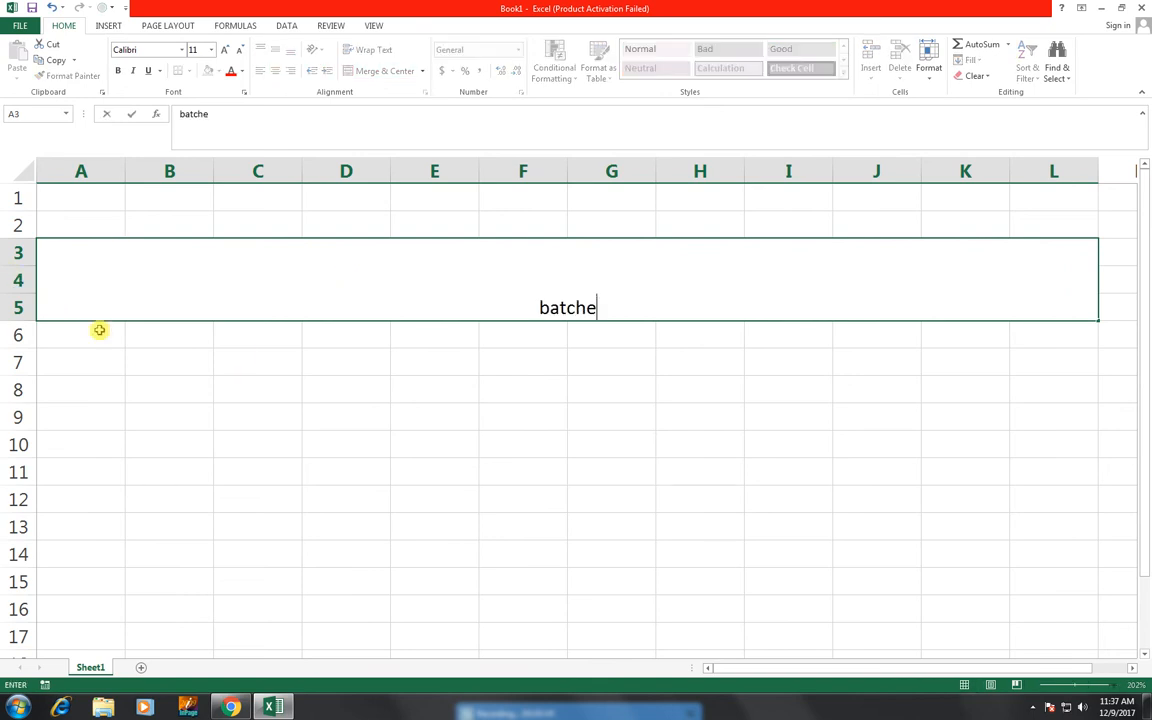
{"action": "type", "text": "s"}
{"action": "key", "text": "BackSpace"}
{"action": "key", "text": "BackSpace"}
{"action": "key", "text": "BackSpace"}
{"action": "key", "text": "BackSpace"}
{"action": "key", "text": "BackSpace"}
{"action": "key", "text": "BackSpace"}
{"action": "key", "text": "BackSpace"}
{"action": "key", "text": "BackSpace"}
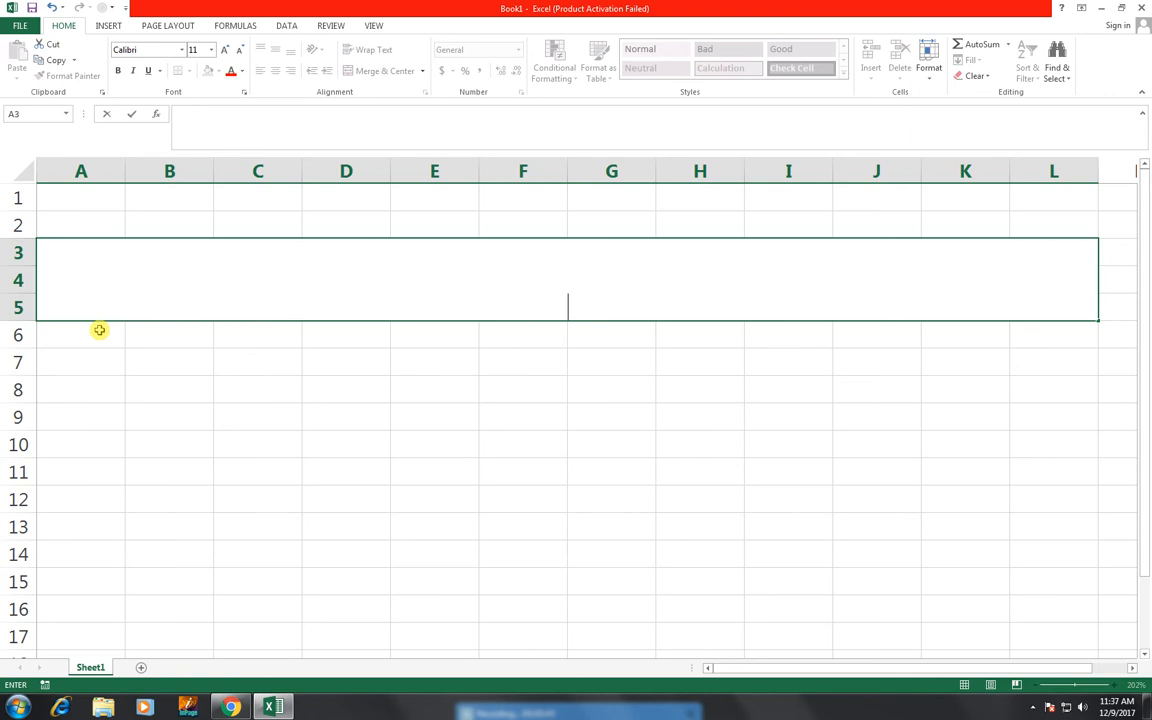
Enter the title BATCHES CONDITION SHEET in the merged cell A3:L5.
{"action": "type", "text": "BATCH"}
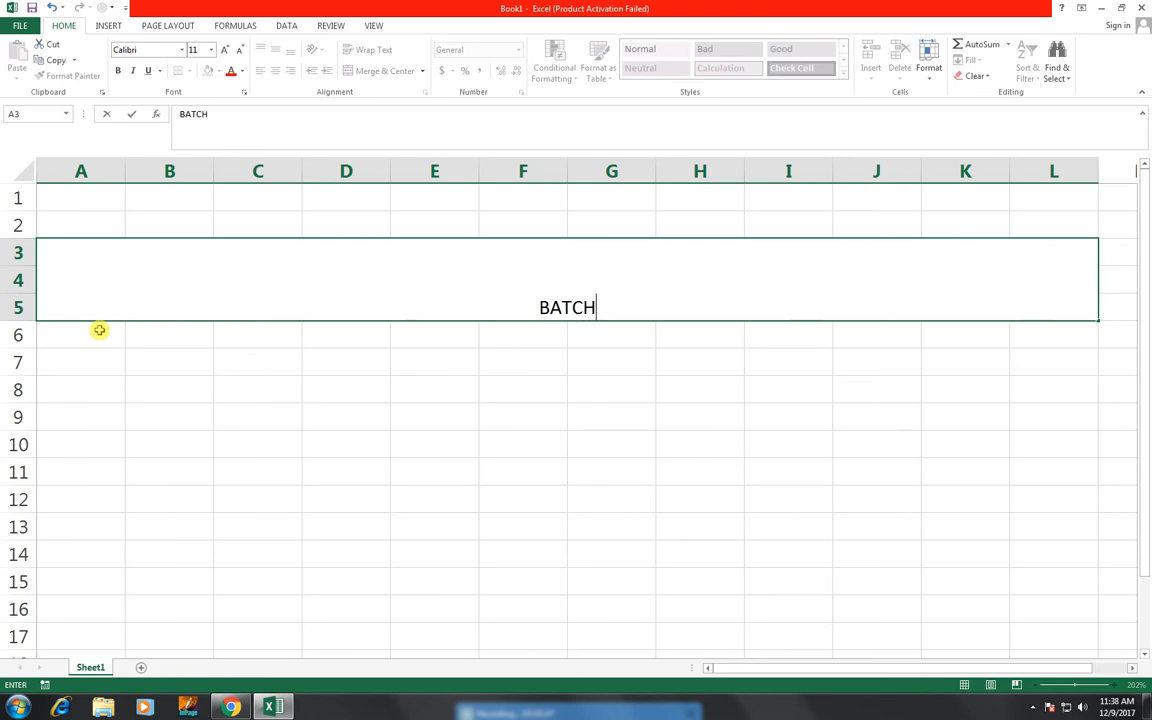
{"action": "type", "text": "ES CO"}
{"action": "key", "text": "BackSpace"}
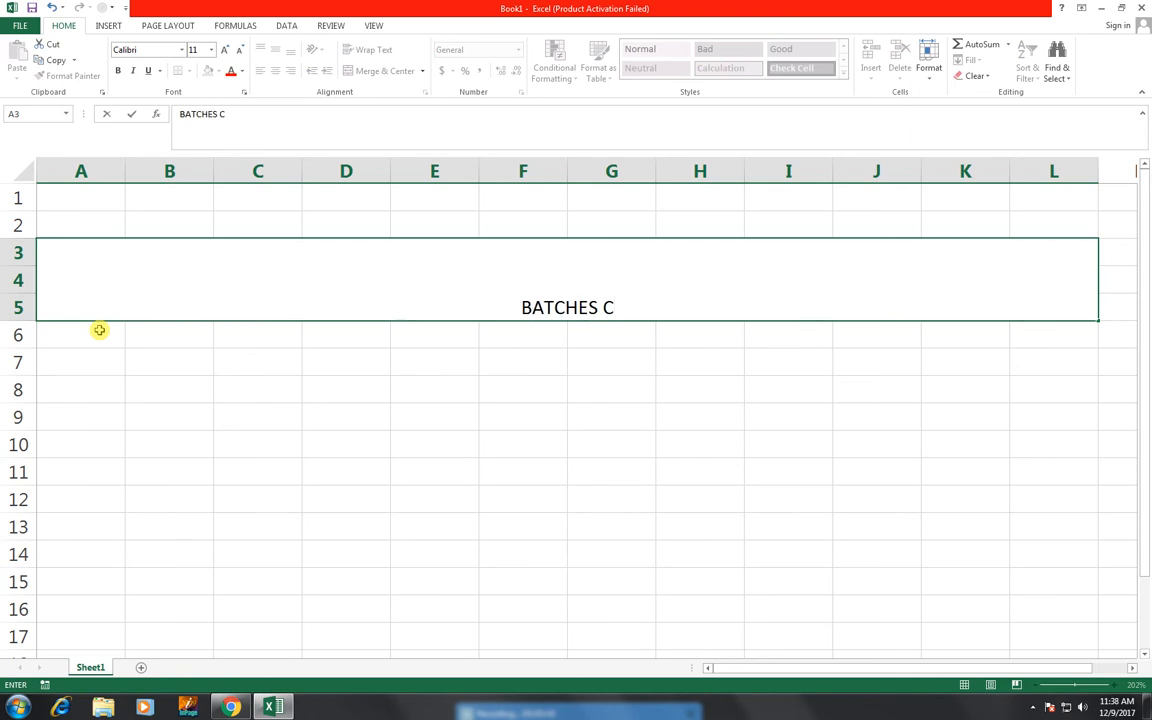
{"action": "type", "text": "ONTI"}
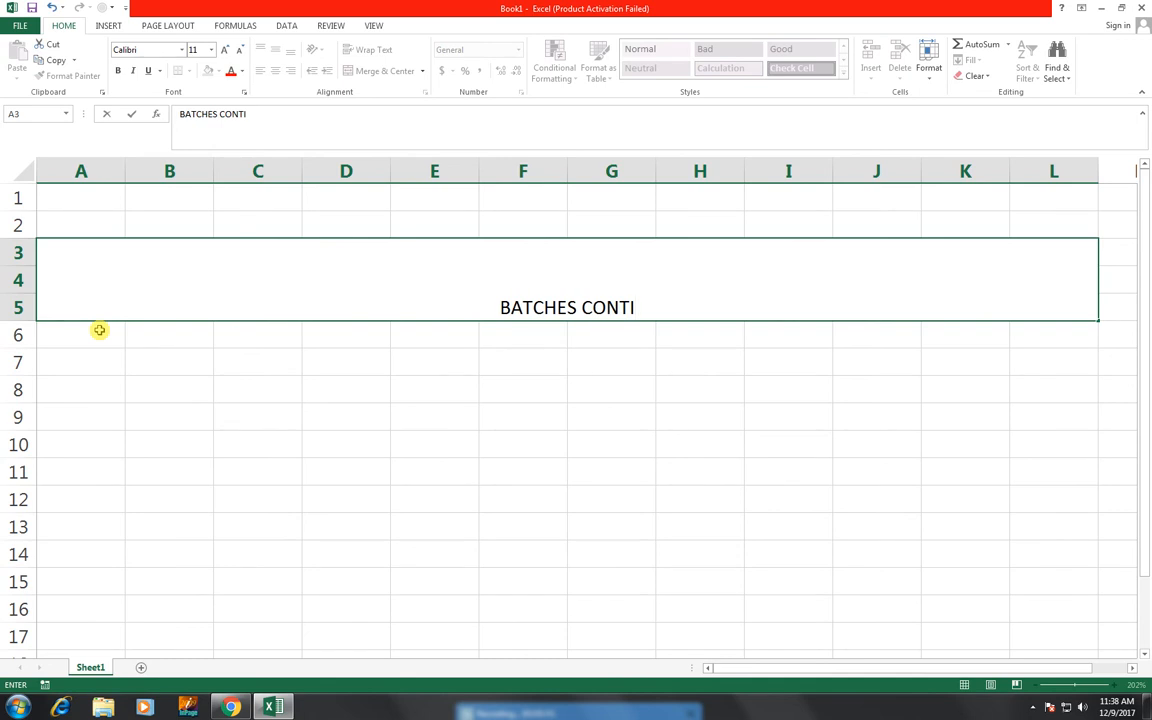
{"action": "key", "text": "BackSpace"}
{"action": "key", "text": "BackSpace"}
{"action": "type", "text": "DITIO"}
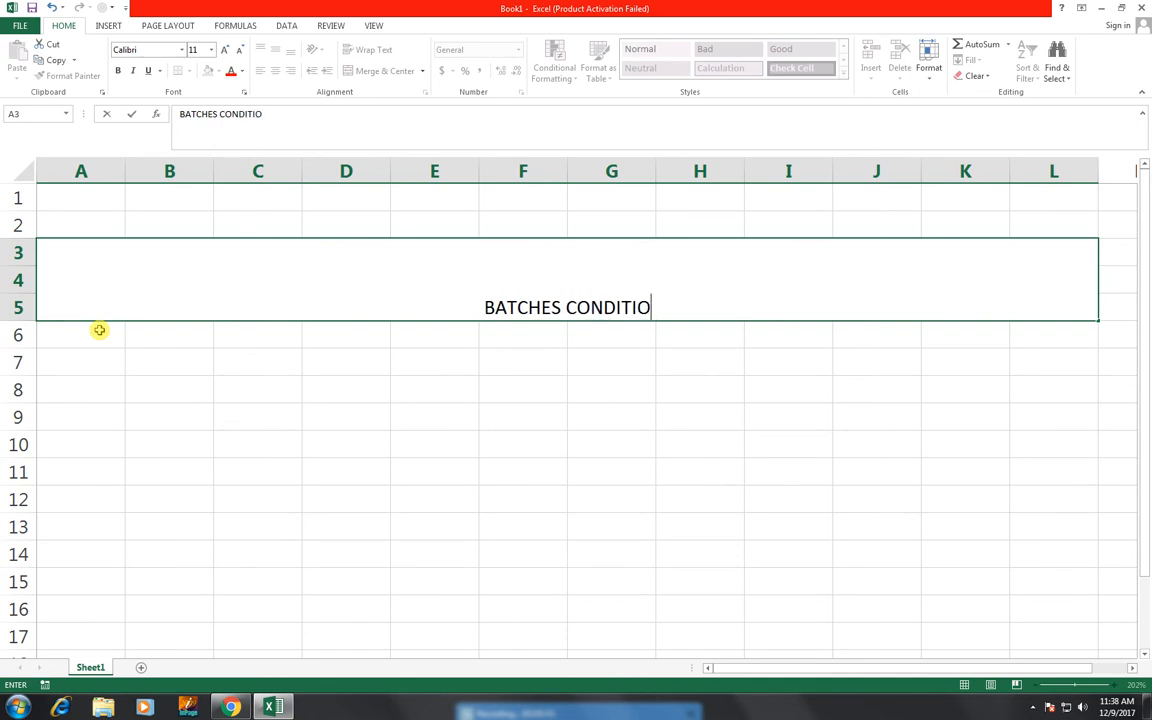
{"action": "type", "text": "N SHEET"}
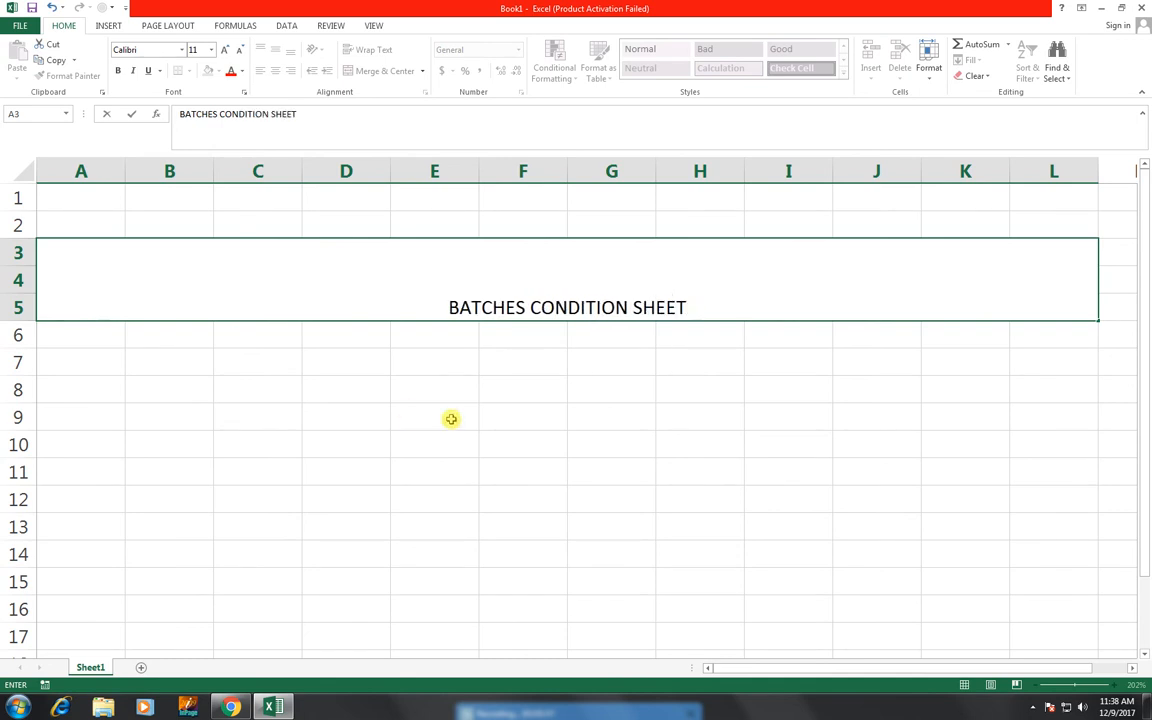
{"action": "key", "text": "ctrl+Return"}
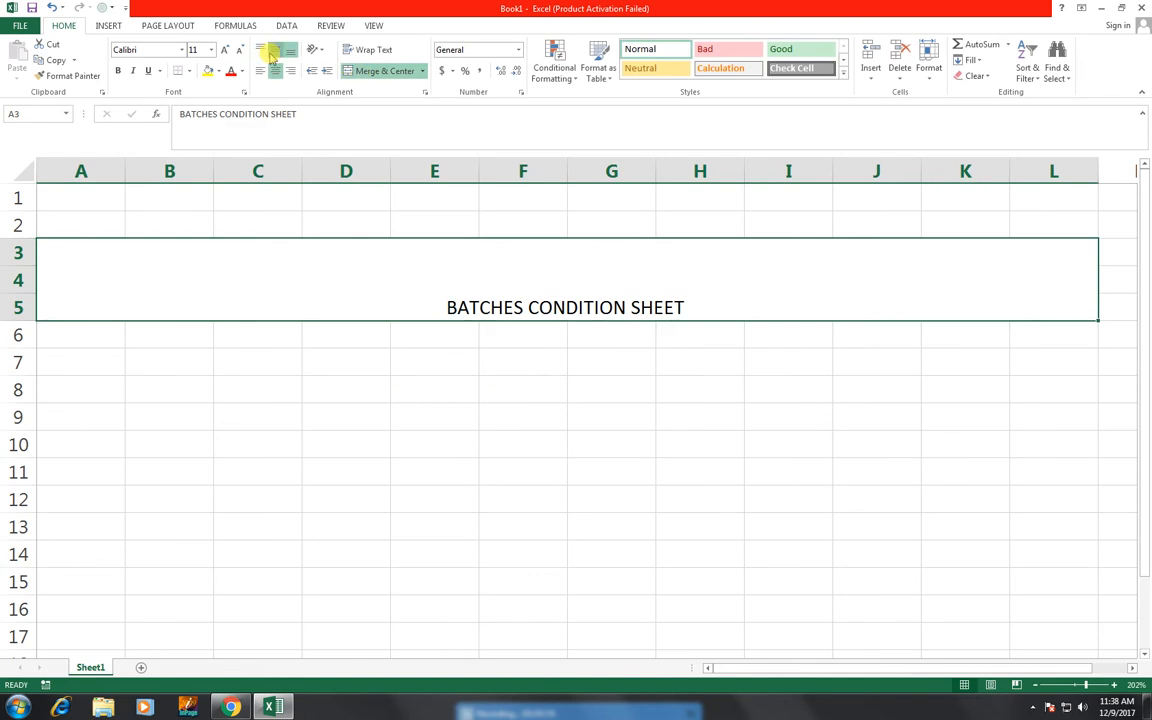
Middle-align the sheet title vertically and enlarge its font by seven size increments.
{"action": "left_click", "coordinate": [274, 50]}
{"action": "left_click", "coordinate": [227, 50]}
{"action": "left_click", "coordinate": [227, 50]}
{"action": "left_click", "coordinate": [227, 50]}
{"action": "left_click", "coordinate": [227, 50]}
{"action": "left_click", "coordinate": [227, 50]}
{"action": "left_click", "coordinate": [227, 50]}
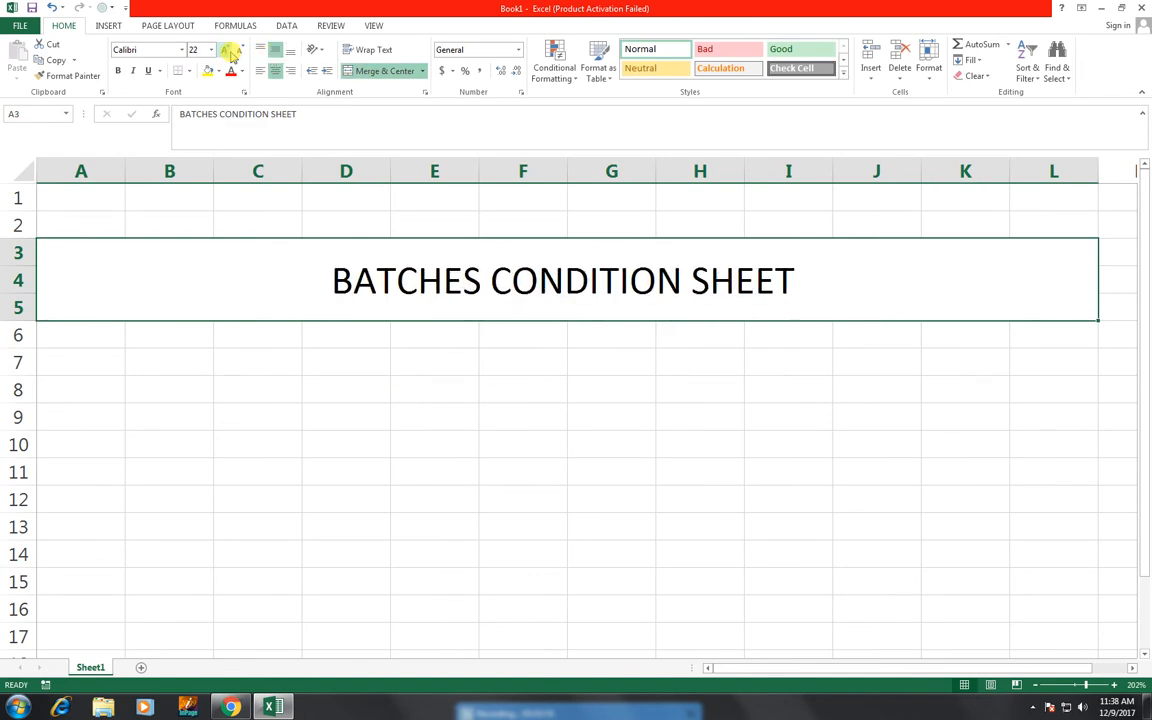
{"action": "left_click", "coordinate": [227, 50]}
Enter the heading TIME in cell A7 and MORNING SHIFT in cell A8.
{"action": "left_click", "coordinate": [103, 355]}
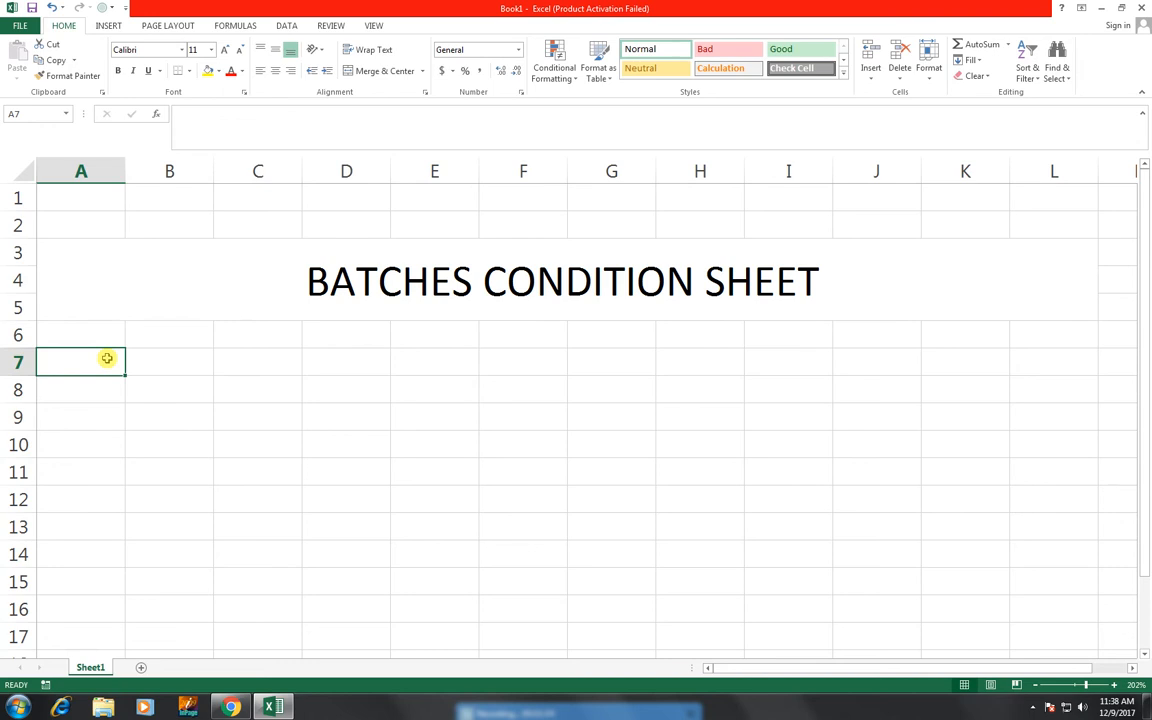
{"action": "key", "text": "Return"}
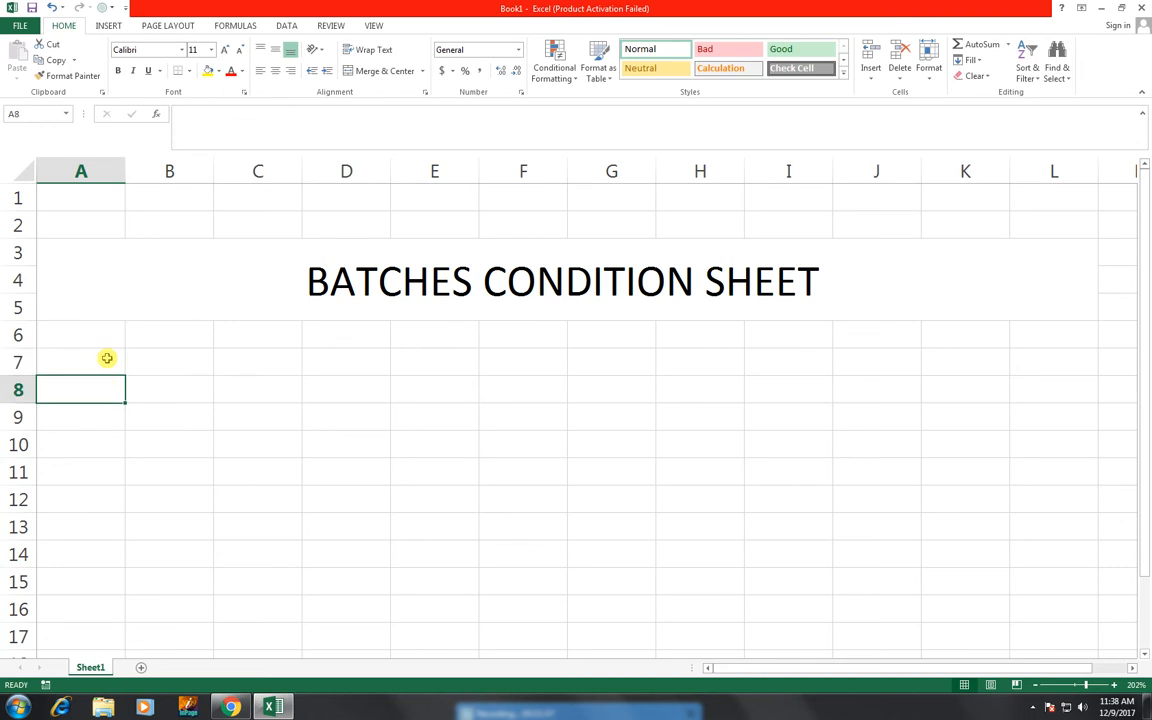
{"action": "left_click", "coordinate": [107, 358]}
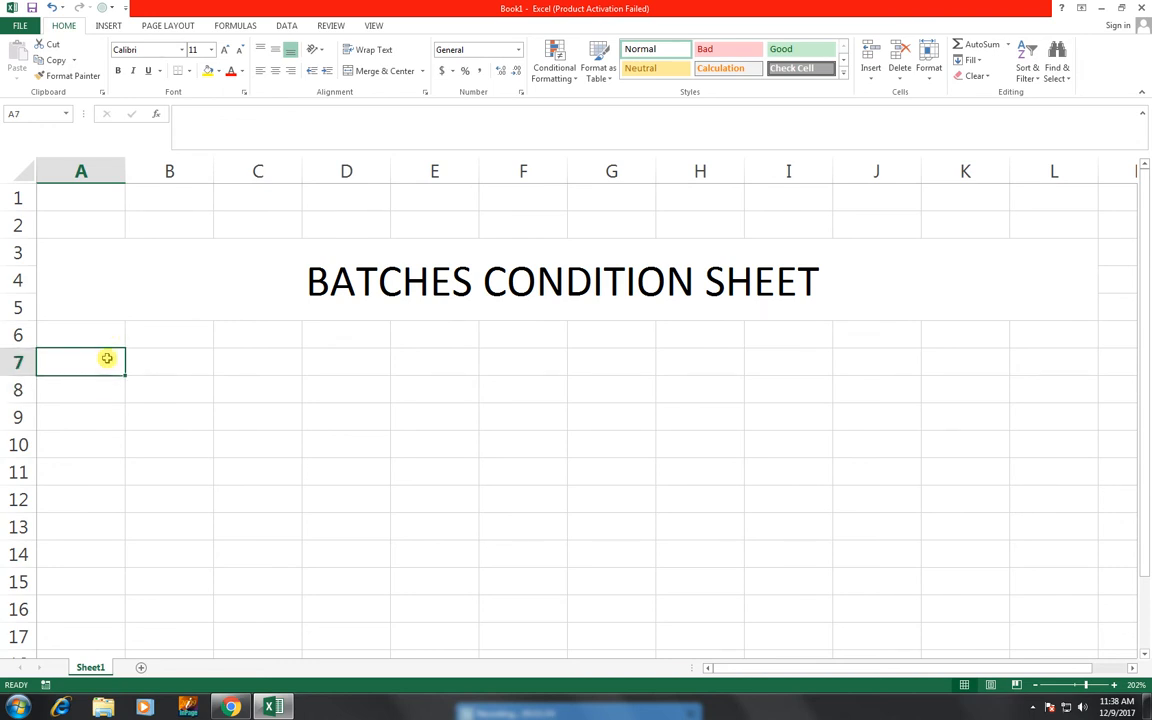
{"action": "type", "text": "TIME"}
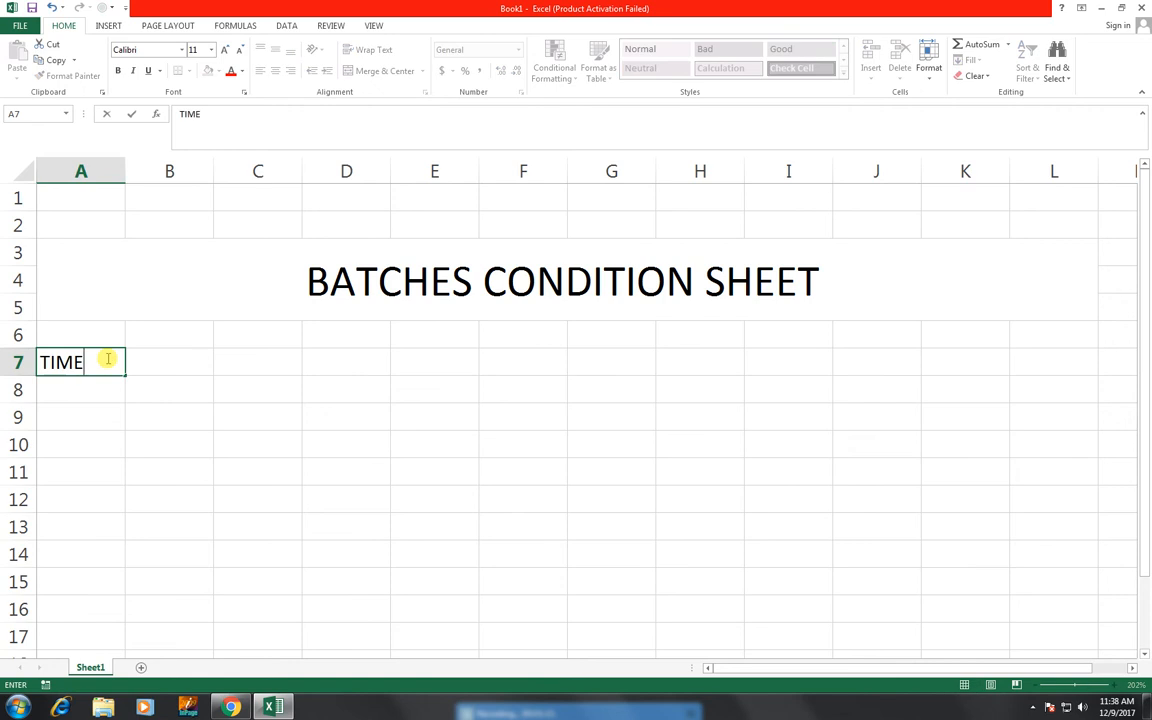
{"action": "key", "text": "Return"}
{"action": "type", "text": "MOR"}
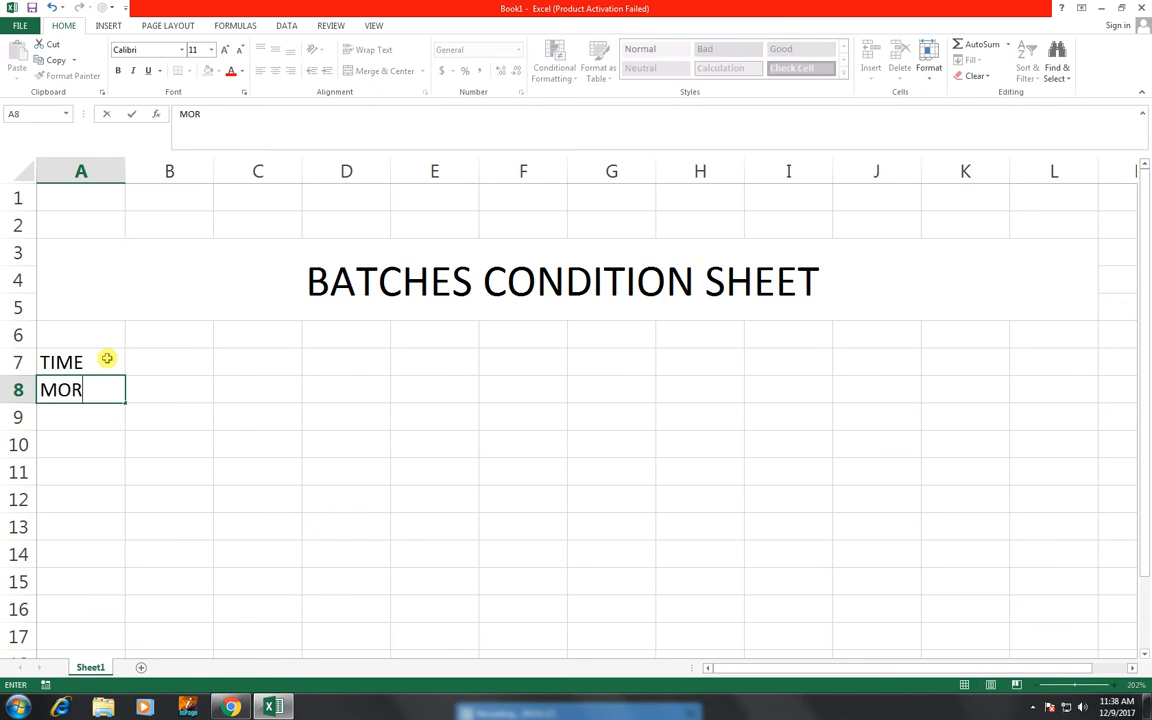
{"action": "type", "text": "NING SHIFT"}
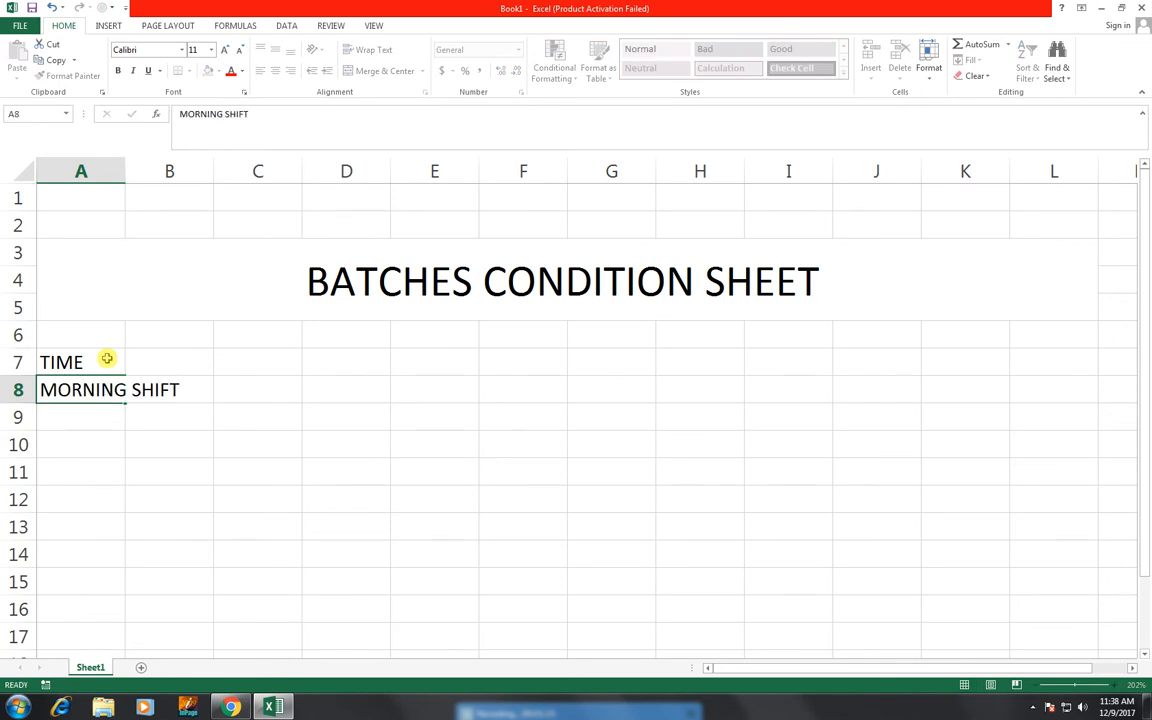
{"action": "key", "text": "Return"}
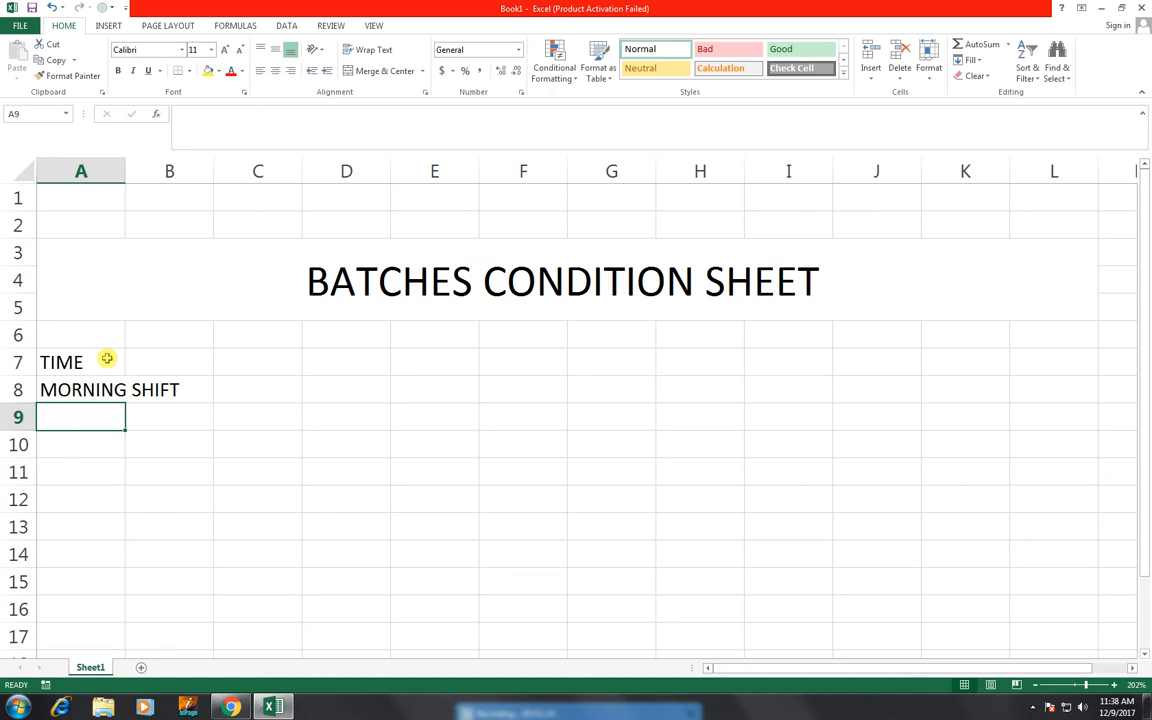
Fill A9:A13 with the time slots 10 TO 11, 11 TO 12, 12 TO 1, 1 TO 2 and 2 TO 3.
{"action": "type", "text": "10"}
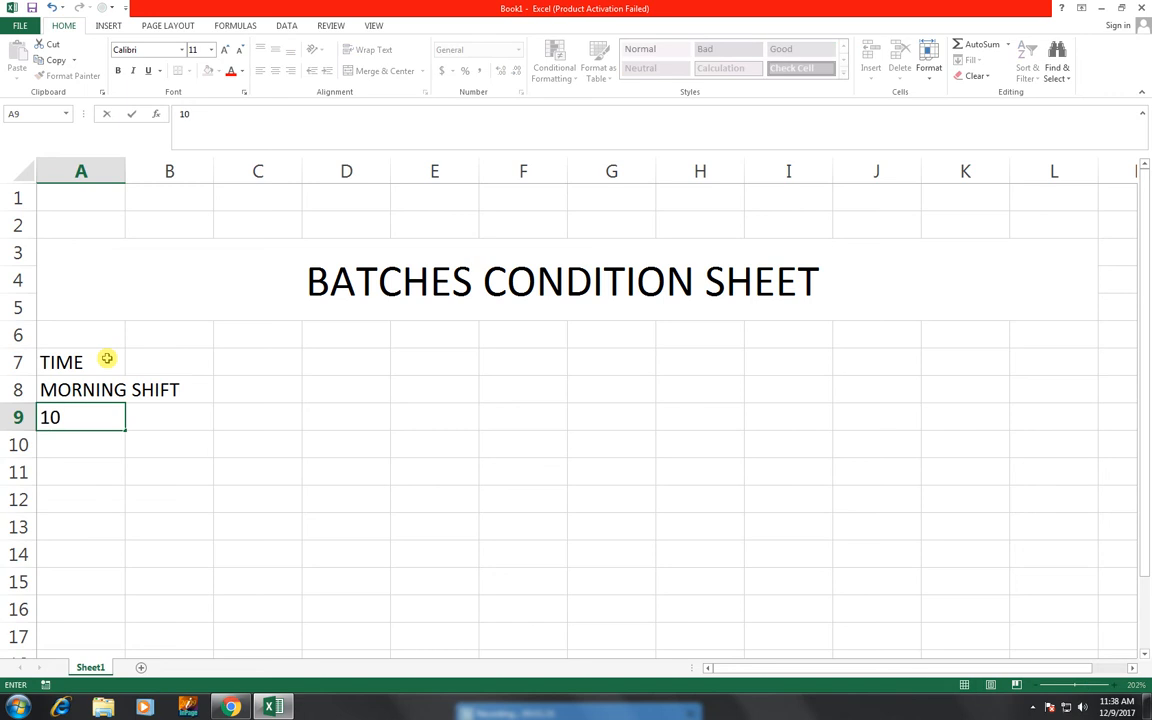
{"action": "type", "text": " TO 11"}
{"action": "key", "text": "Return"}
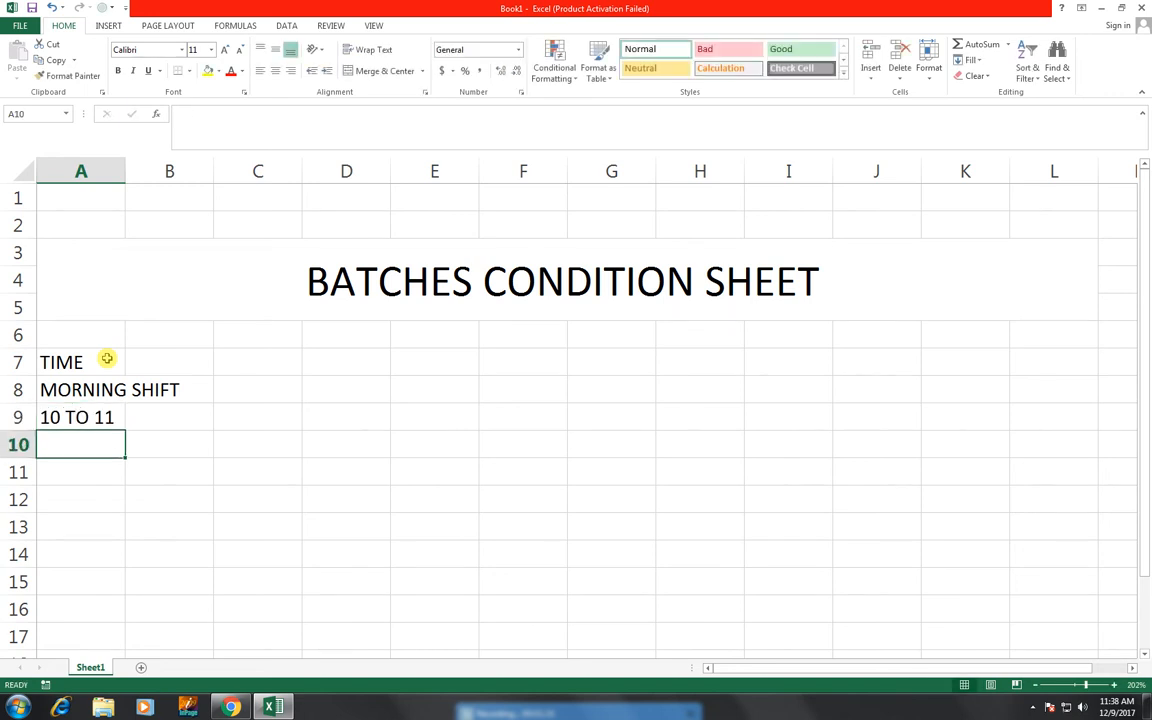
{"action": "type", "text": "11 TO 12"}
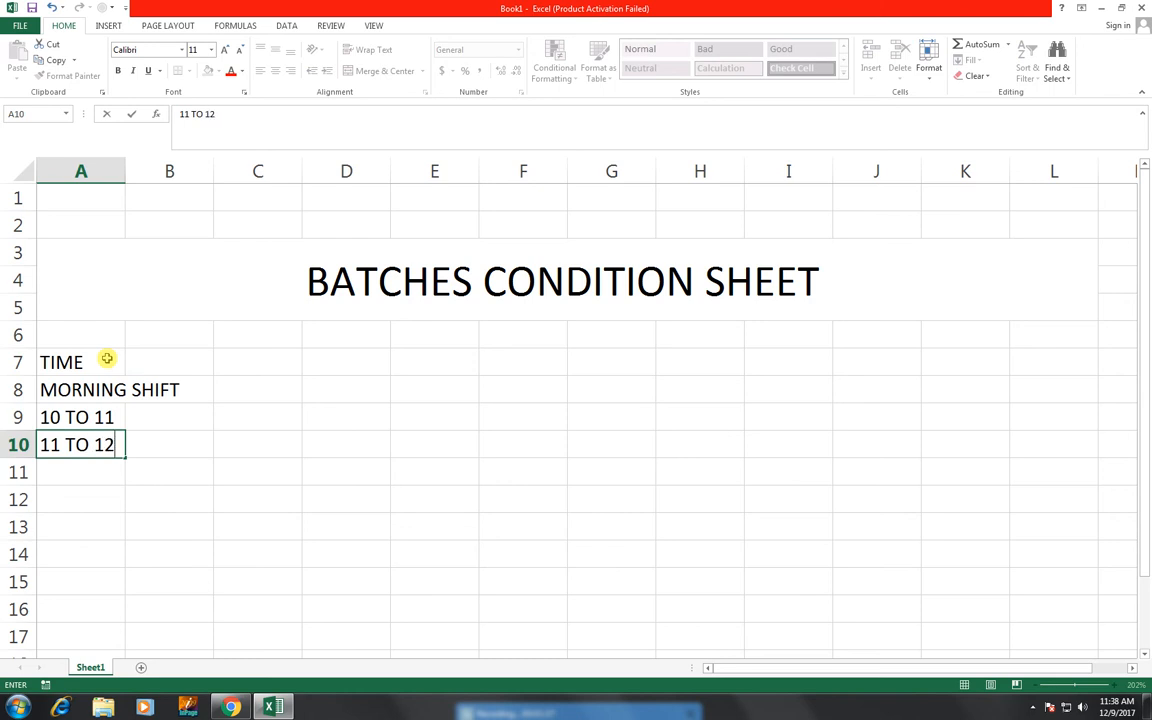
{"action": "key", "text": "Return"}
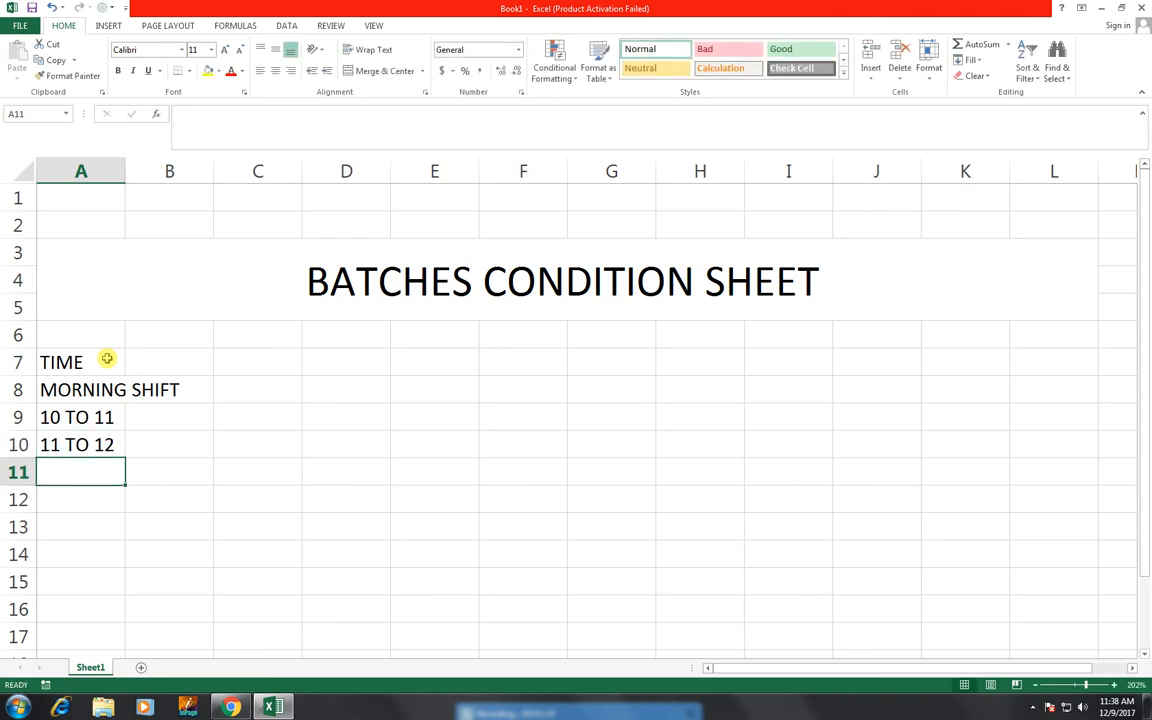
{"action": "type", "text": "12 TO 1"}
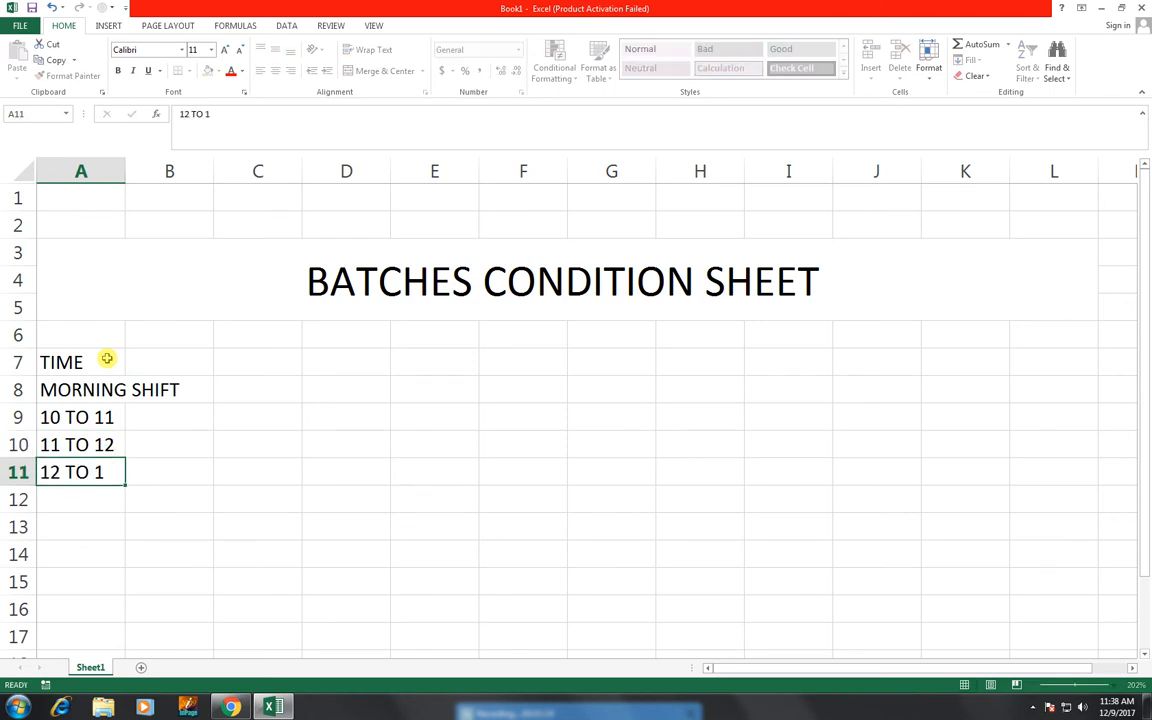
{"action": "key", "text": "Return"}
{"action": "type", "text": "1 TO 2"}
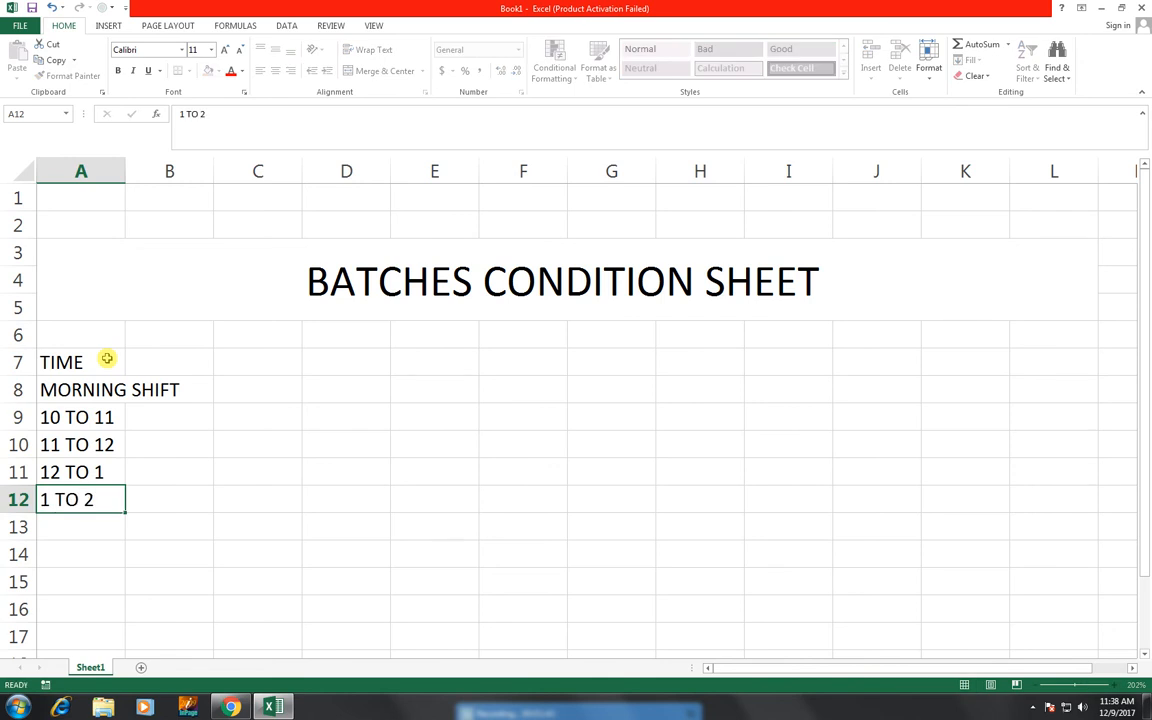
{"action": "key", "text": "Return"}
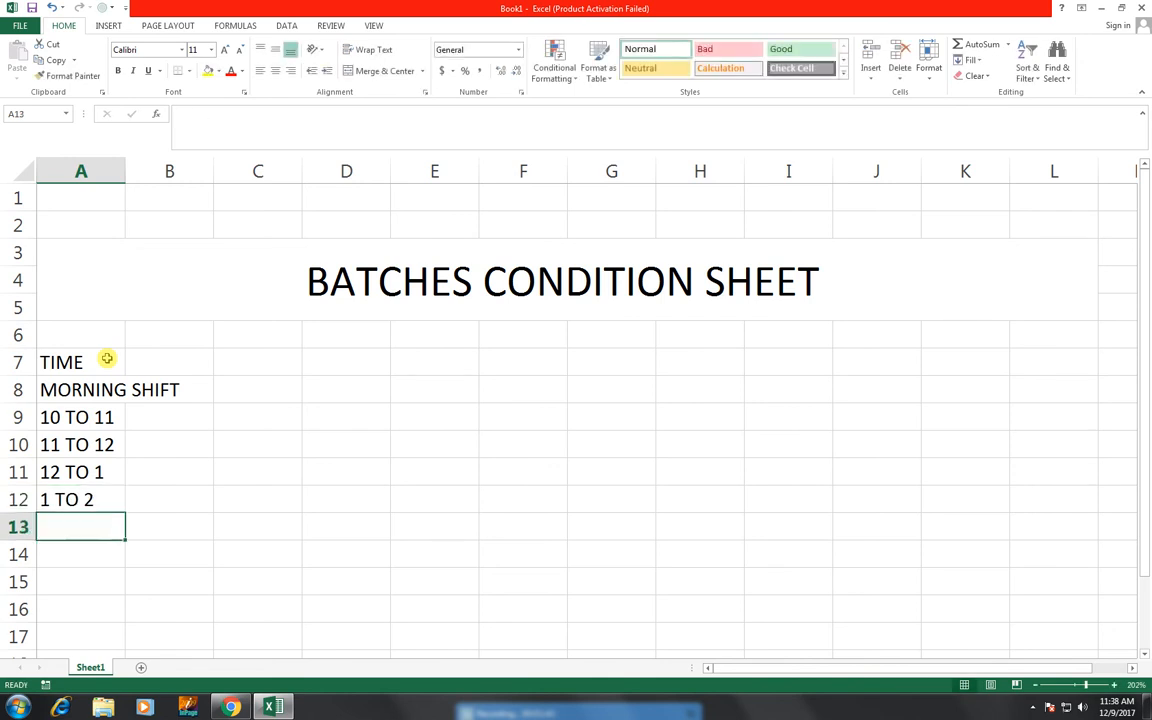
{"action": "type", "text": "2 TO 3"}
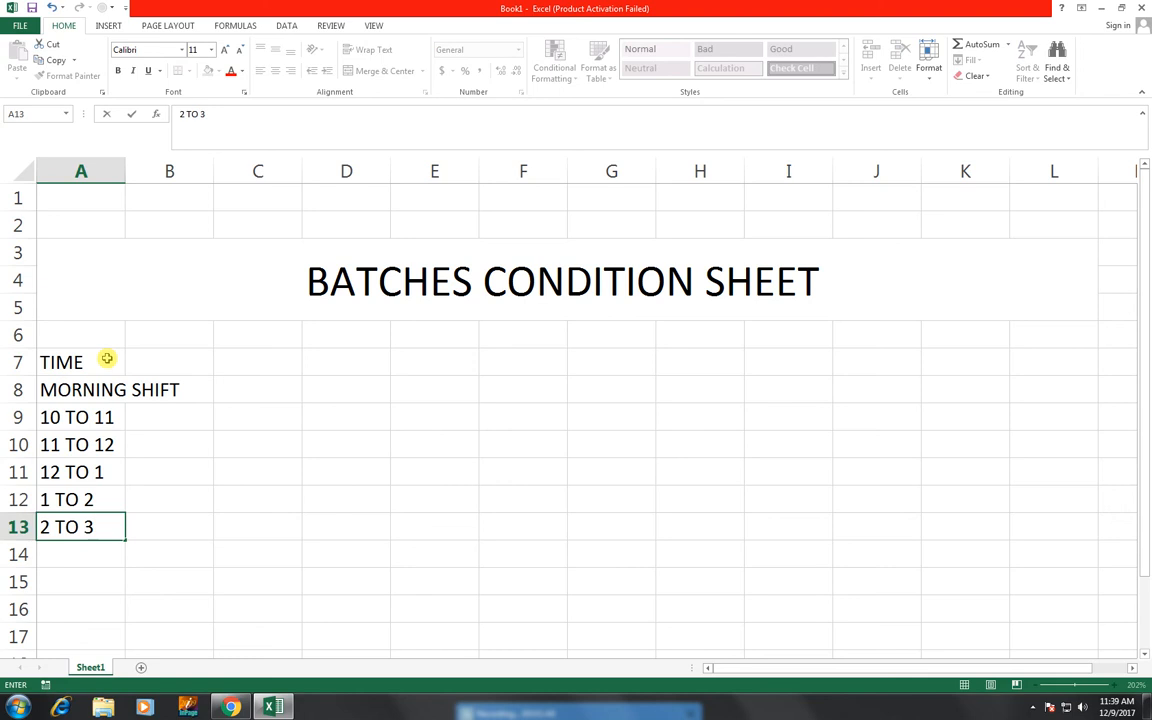
{"action": "key", "text": "Return"}
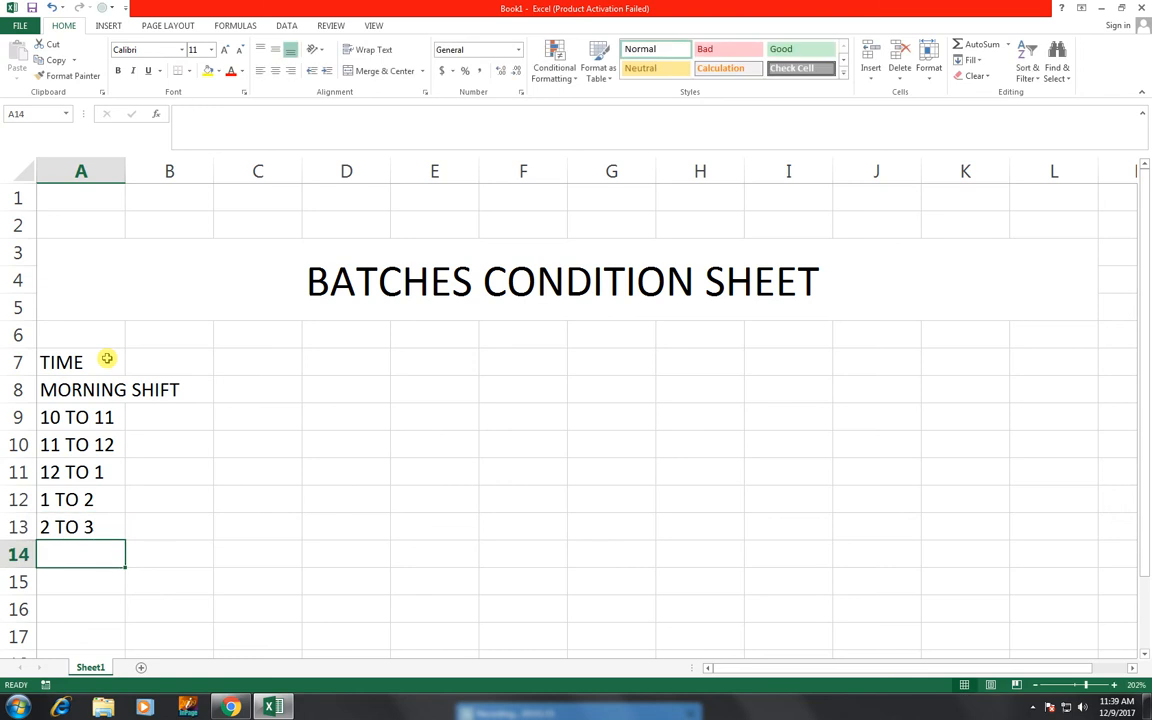
Change the time slot in cell A12 to 01 TO 02, with leading zeros.
{"action": "key", "text": "Up"}
{"action": "key", "text": "Up"}
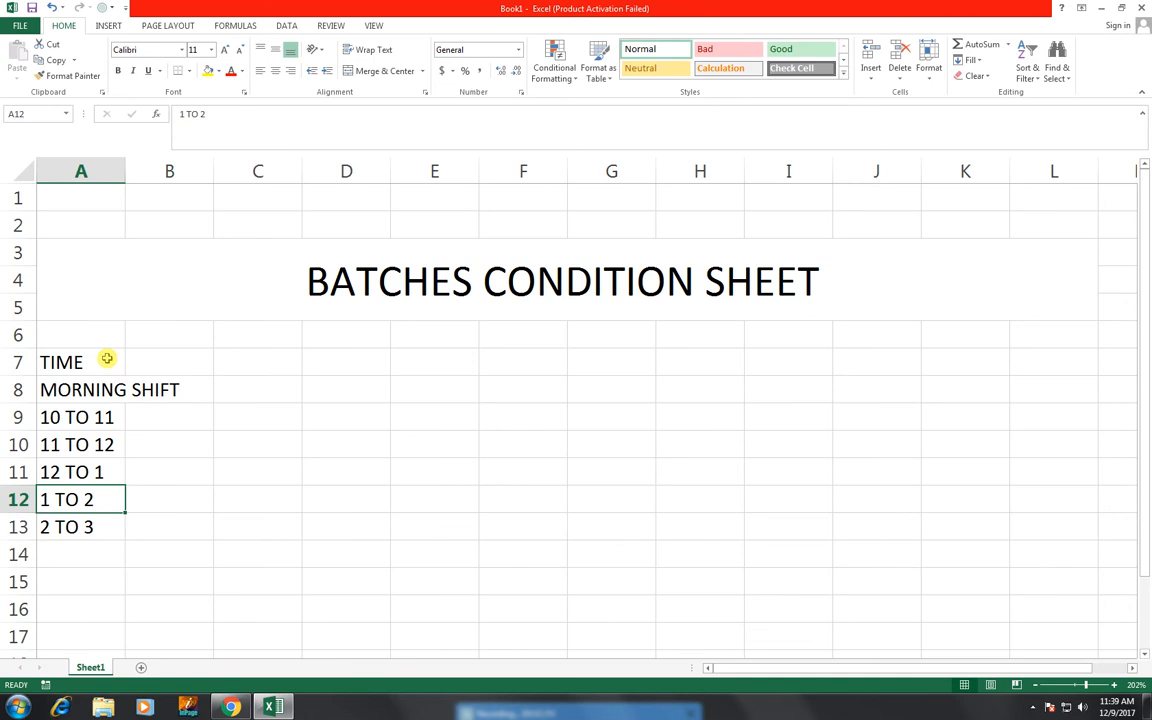
{"action": "key", "text": "F2"}
{"action": "key", "text": "Left"}
{"action": "key", "text": "Left"}
{"action": "key", "text": "Left"}
{"action": "key", "text": "Left"}
{"action": "key", "text": "Left"}
{"action": "key", "text": "Left"}
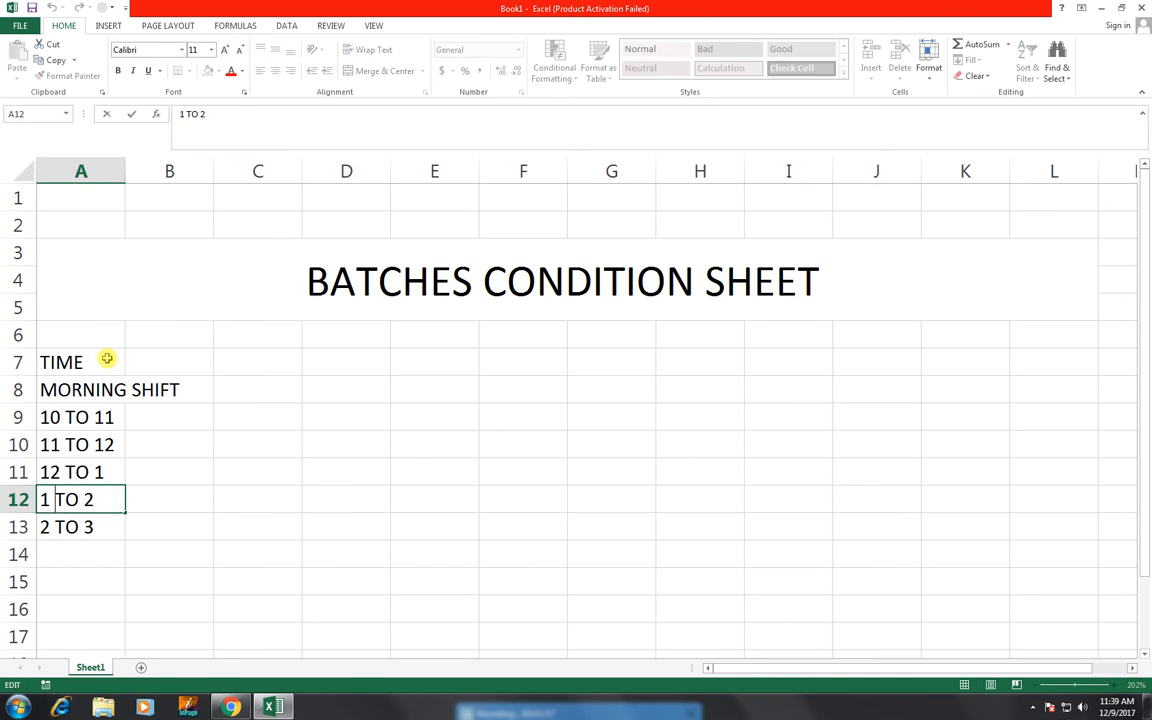
{"action": "type", "text": "0"}
{"action": "key", "text": "Right"}
{"action": "key", "text": "Right"}
{"action": "key", "text": "Right"}
{"action": "key", "text": "Right"}
{"action": "key", "text": "Right"}
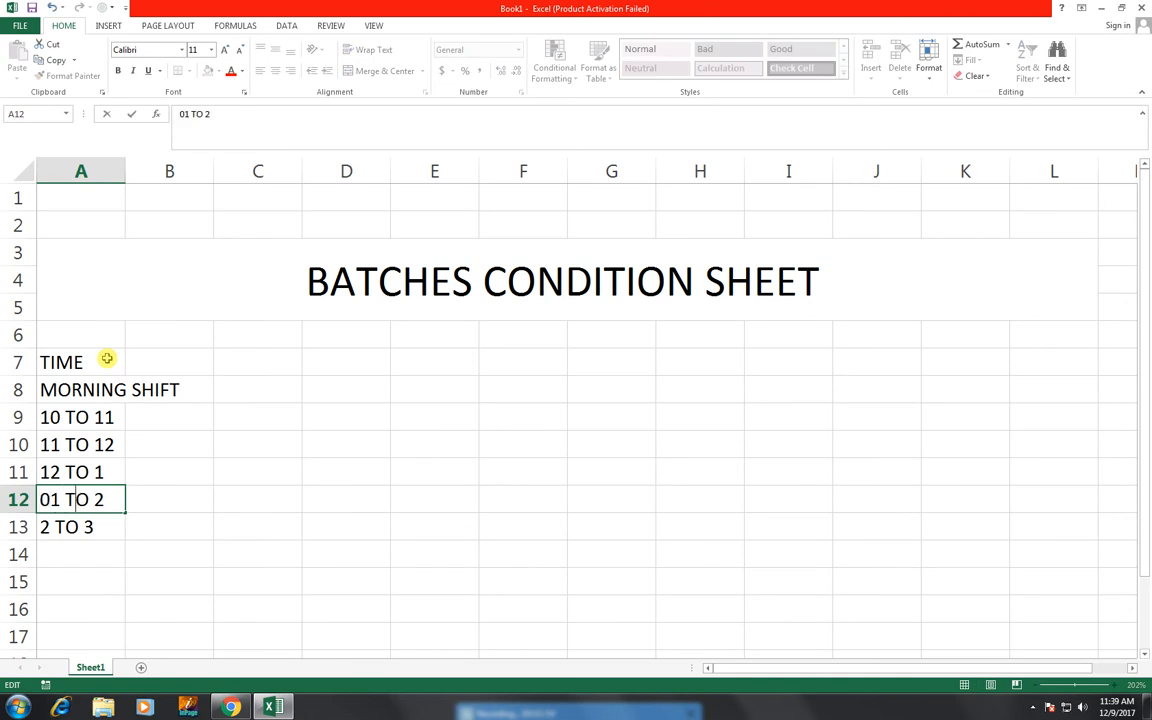
{"action": "type", "text": "0"}
{"action": "key", "text": "Return"}
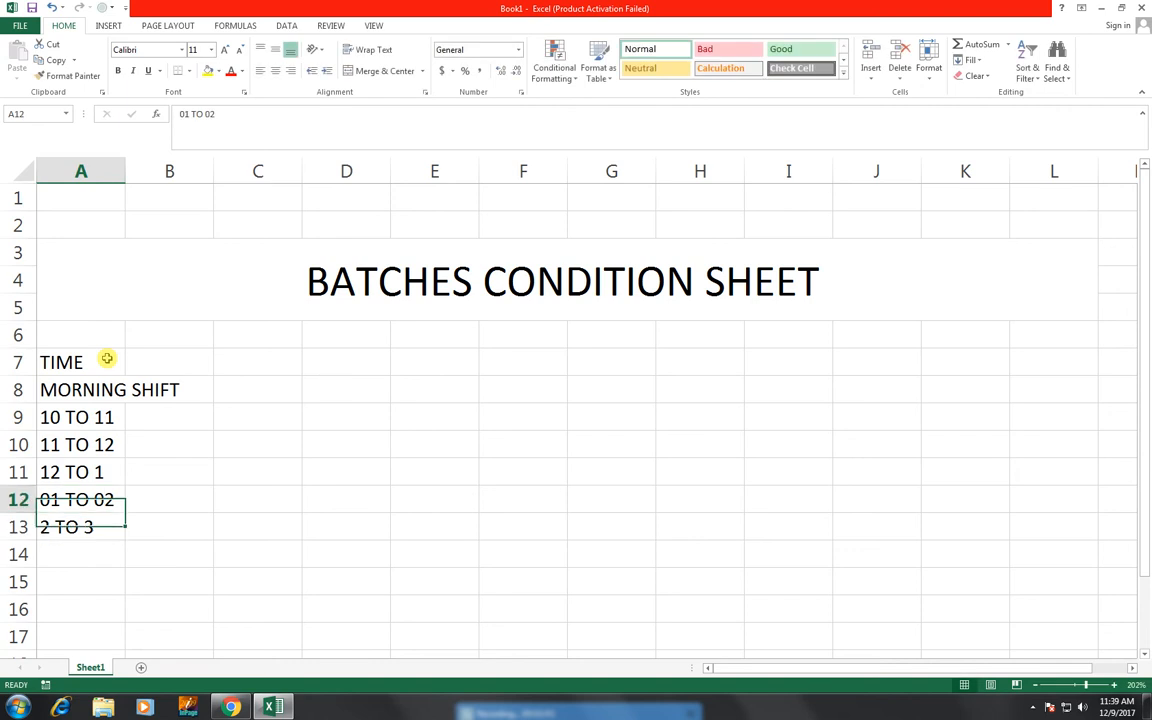
Change the time slot in cell A11 to 12 TO 01.
{"action": "key", "text": "Up"}
{"action": "key", "text": "Up"}
{"action": "key", "text": "F2"}
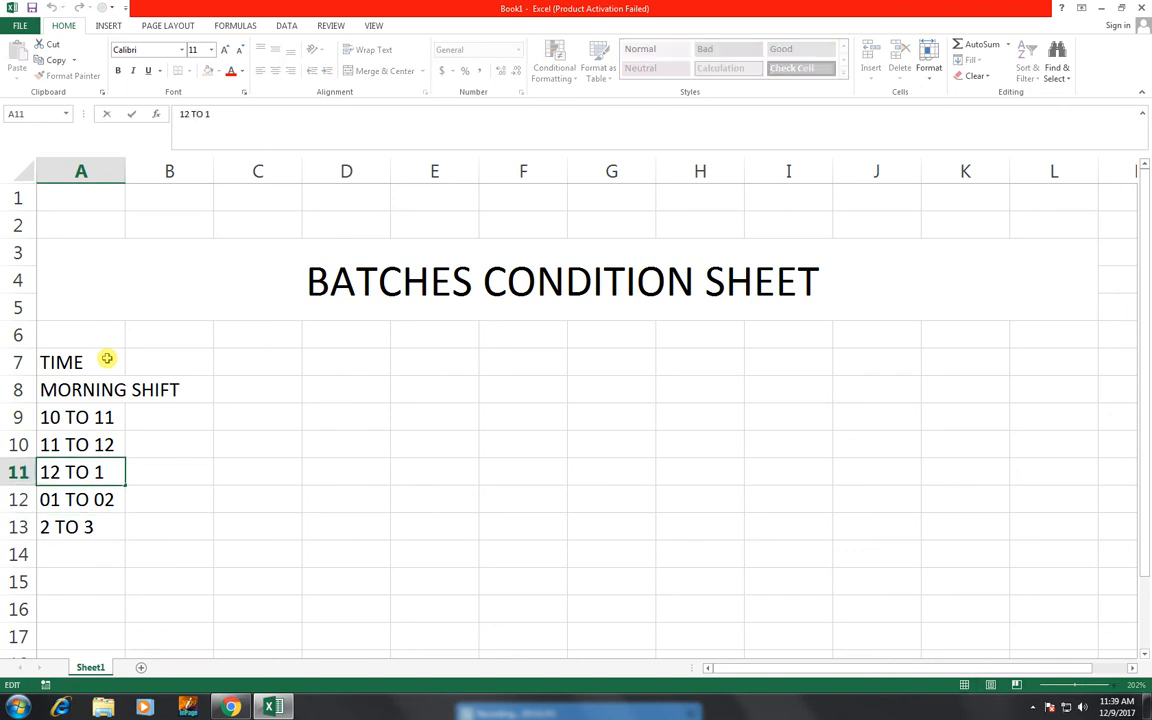
{"action": "type", "text": "0"}
{"action": "key", "text": "Return"}
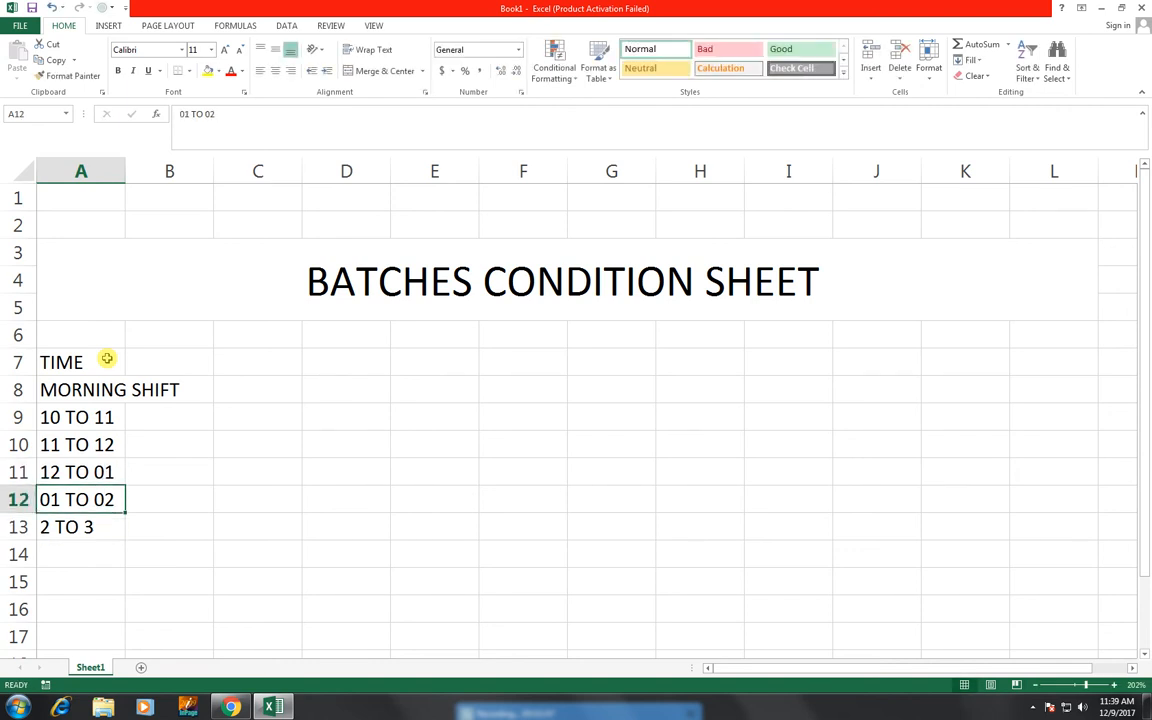
Change the time slot in cell A13 to 02 TO 03, with leading zeros.
{"action": "key", "text": "Down"}
{"action": "key", "text": "F2"}
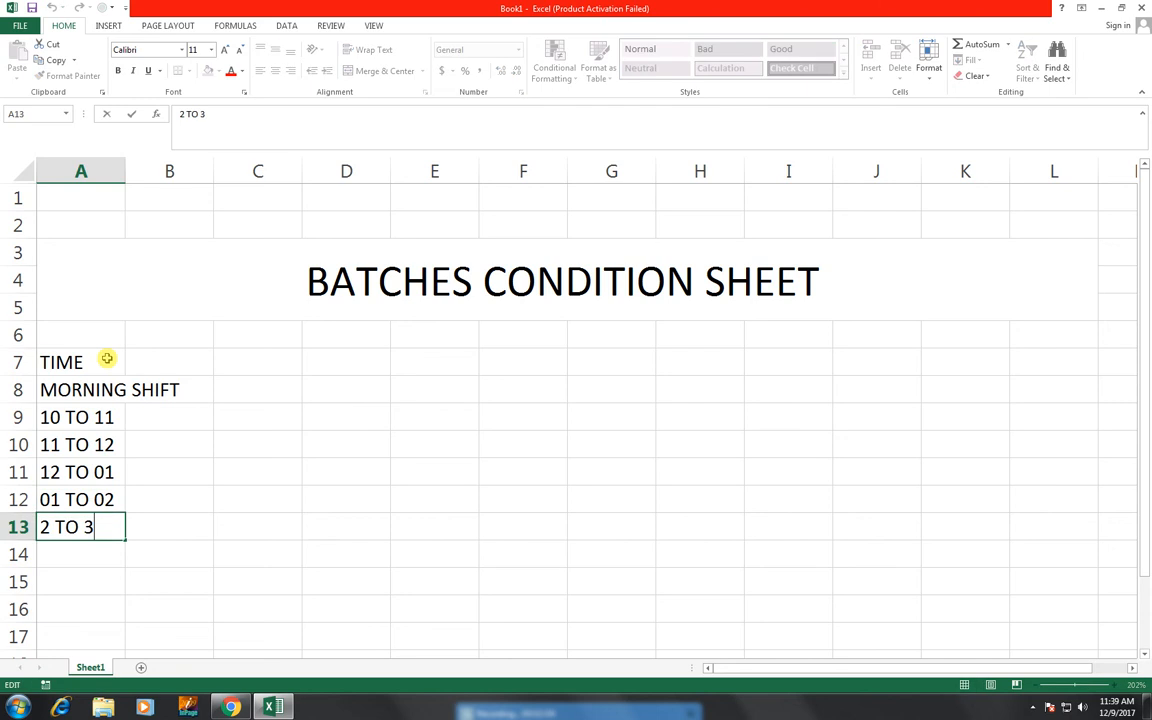
{"action": "key", "text": "Left"}
{"action": "type", "text": "0"}
{"action": "key", "text": "Left"}
{"action": "key", "text": "Left"}
{"action": "key", "text": "Left"}
{"action": "key", "text": "Left"}
{"action": "key", "text": "Left"}
{"action": "key", "text": "Left"}
{"action": "type", "text": "0"}
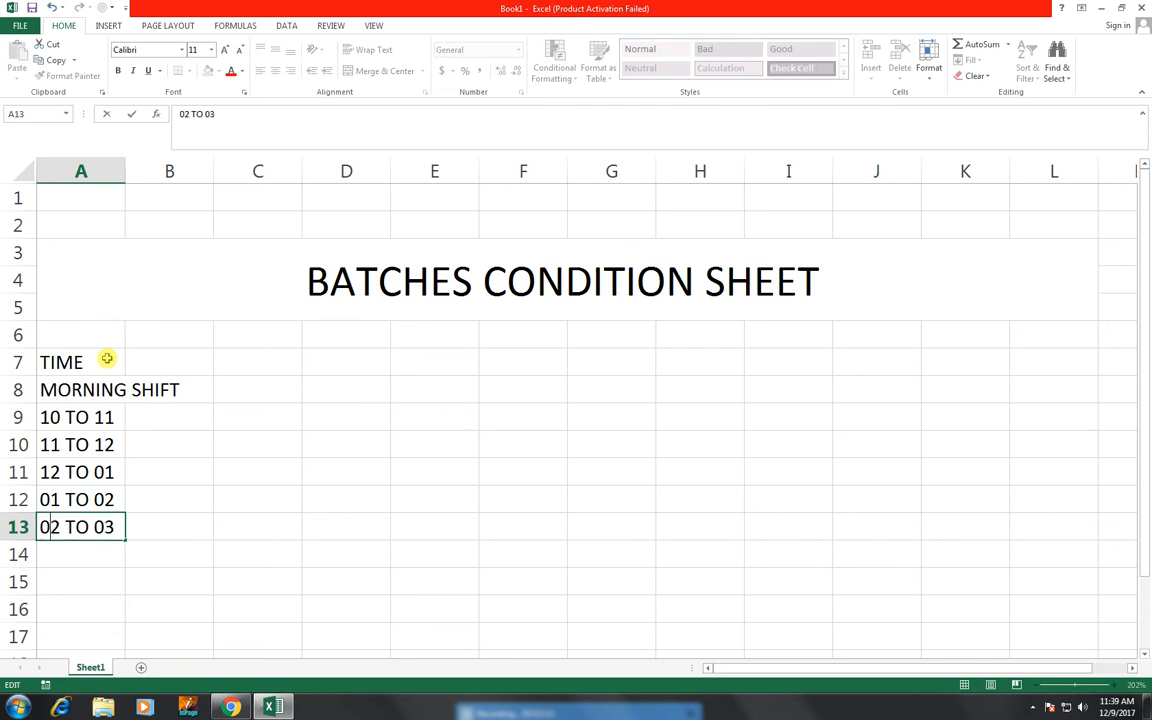
{"action": "key", "text": "Return"}
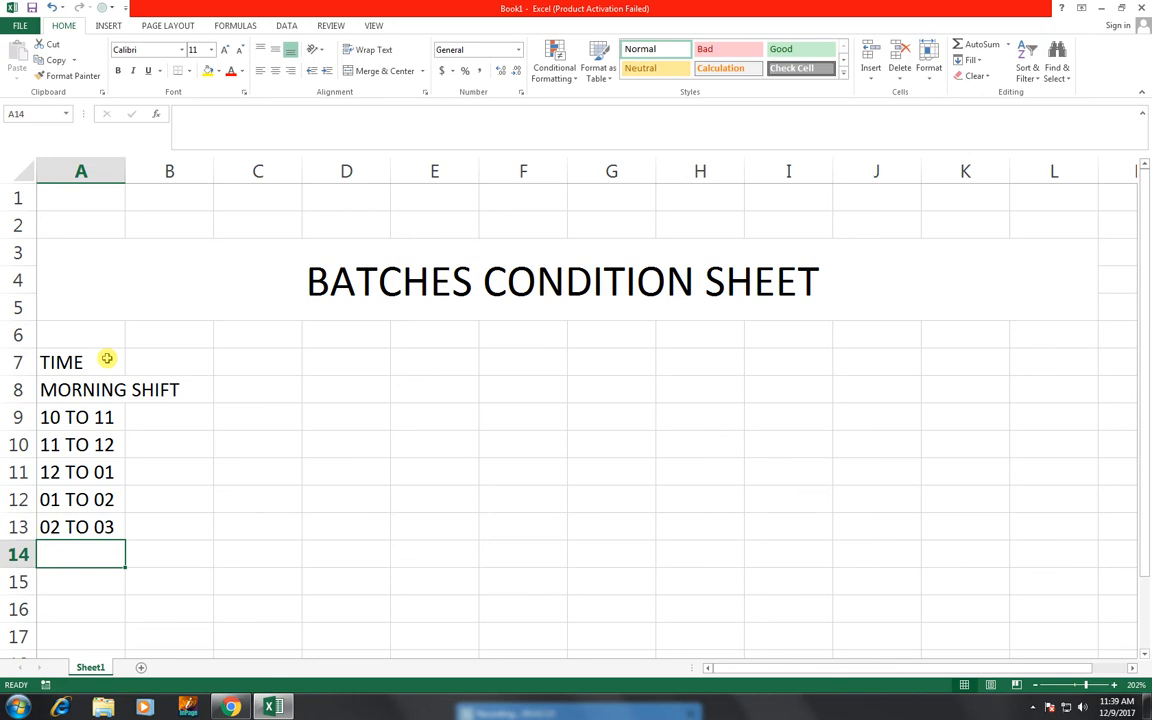
Enter the heading EVENING SHFIT in cell A14.
{"action": "type", "text": "EVEING"}
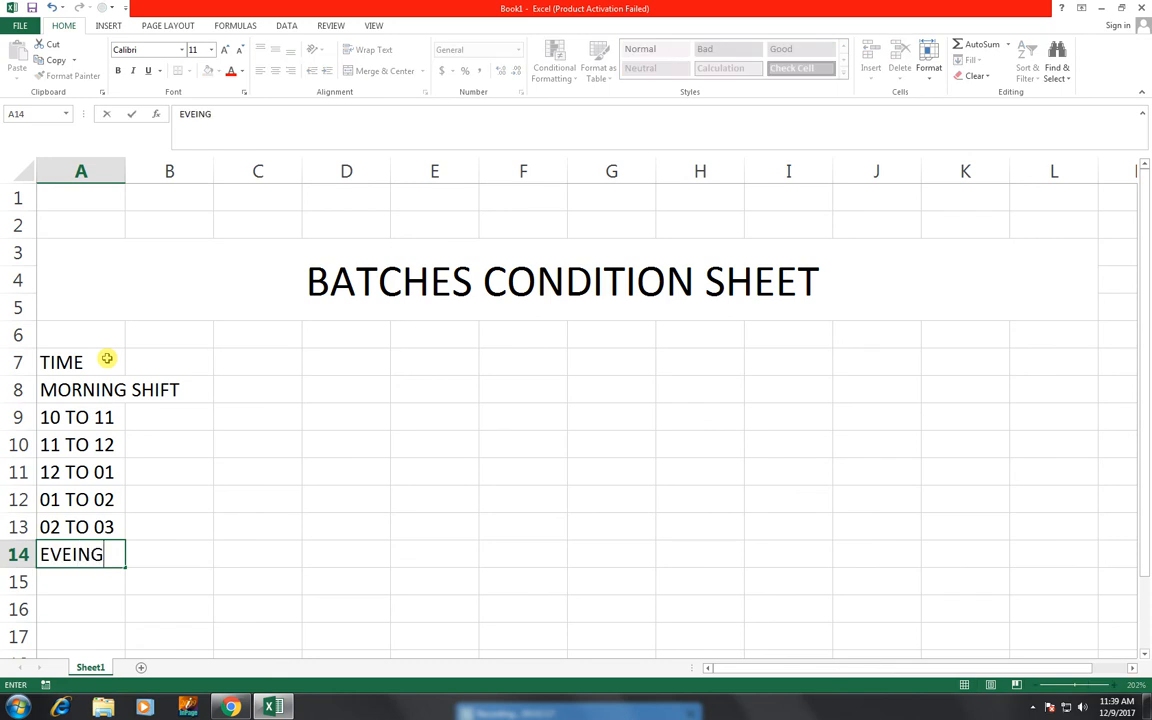
{"action": "key", "text": "BackSpace"}
{"action": "key", "text": "BackSpace"}
{"action": "key", "text": "BackSpace"}
{"action": "type", "text": "NING SHFIT"}
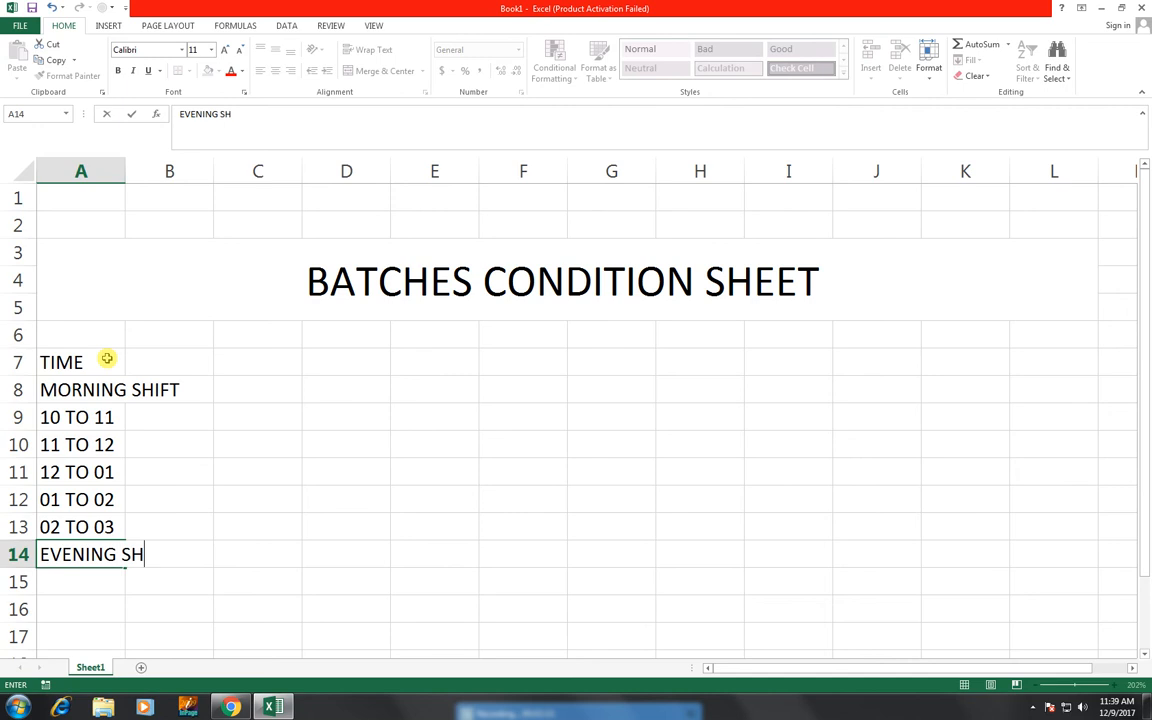
{"action": "key", "text": "Return"}
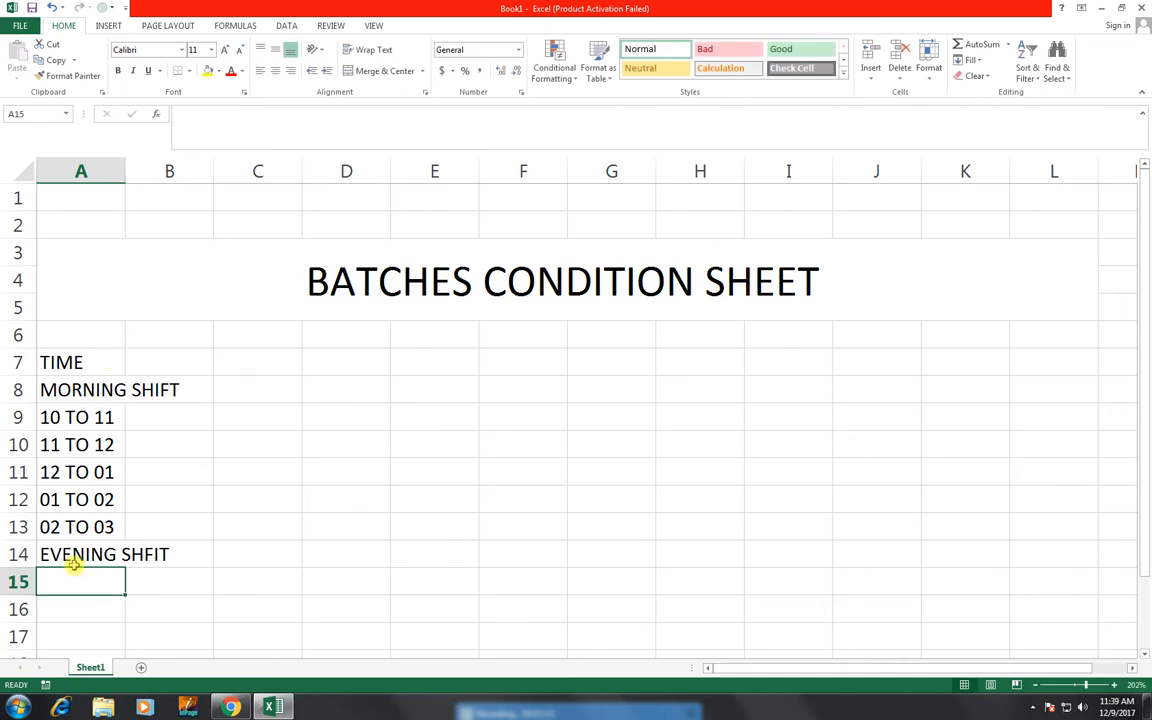
Enter the first evening time slot, 03 TO 04, in cell A15 with leading zeros.
{"action": "type", "text": "3 TO"}
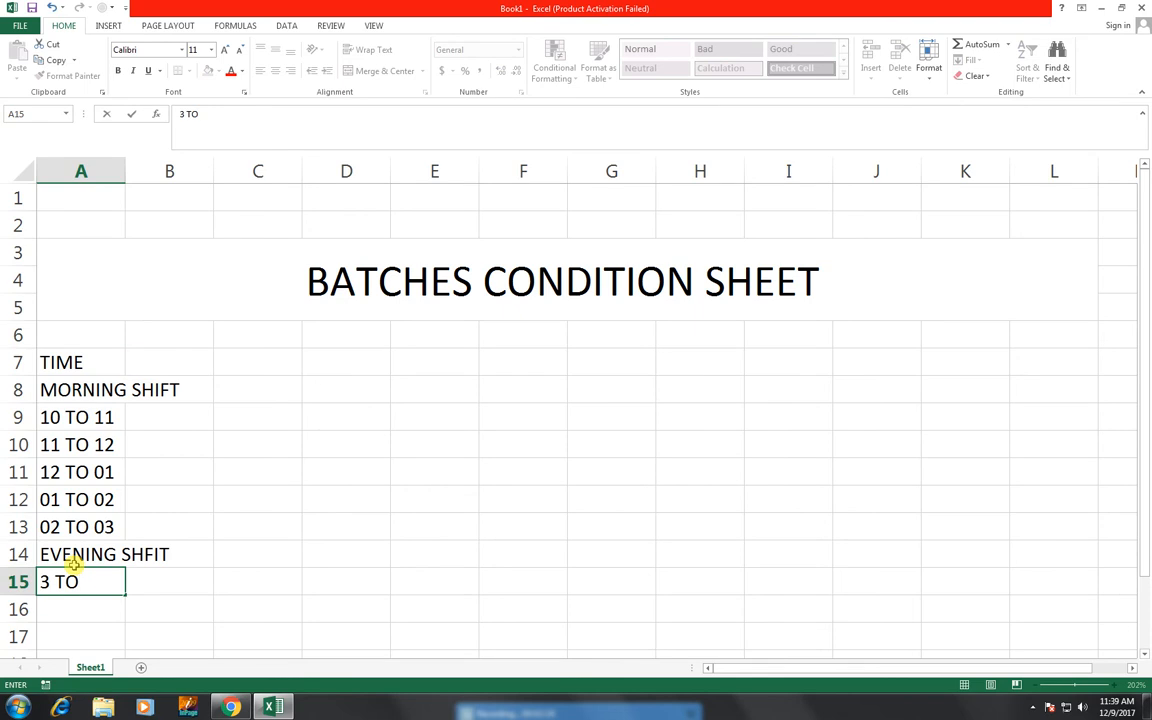
{"action": "type", "text": " 4"}
{"action": "key", "text": "Return"}
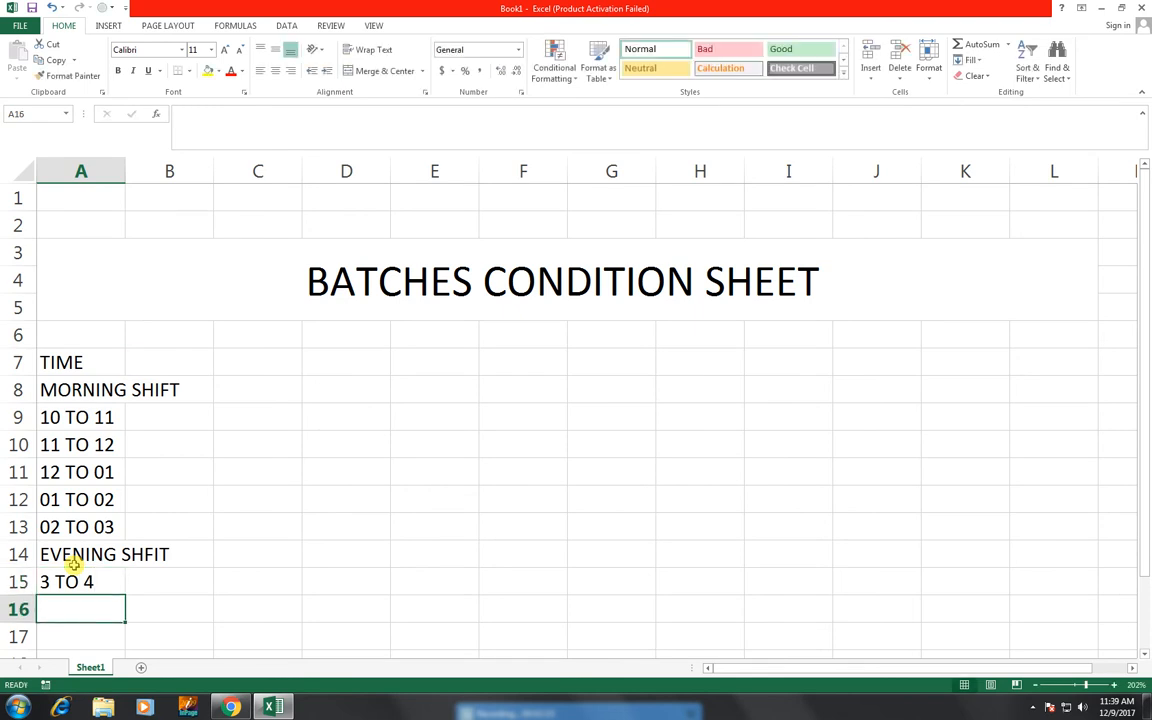
{"action": "key", "text": "Up"}
{"action": "key", "text": "F2"}
{"action": "key", "text": "Left"}
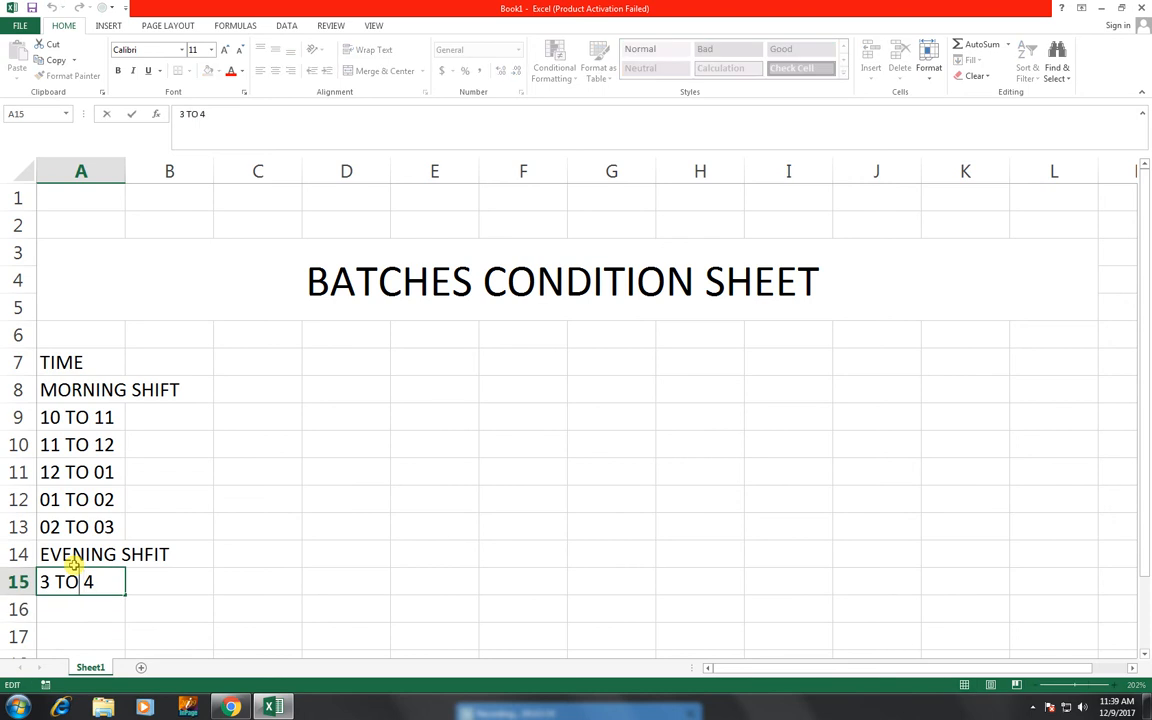
{"action": "type", "text": "0"}
{"action": "key", "text": "Left"}
{"action": "key", "text": "Left"}
{"action": "key", "text": "Left"}
{"action": "key", "text": "Left"}
{"action": "key", "text": "Left"}
{"action": "key", "text": "Left"}
{"action": "type", "text": "0"}
{"action": "key", "text": "Return"}
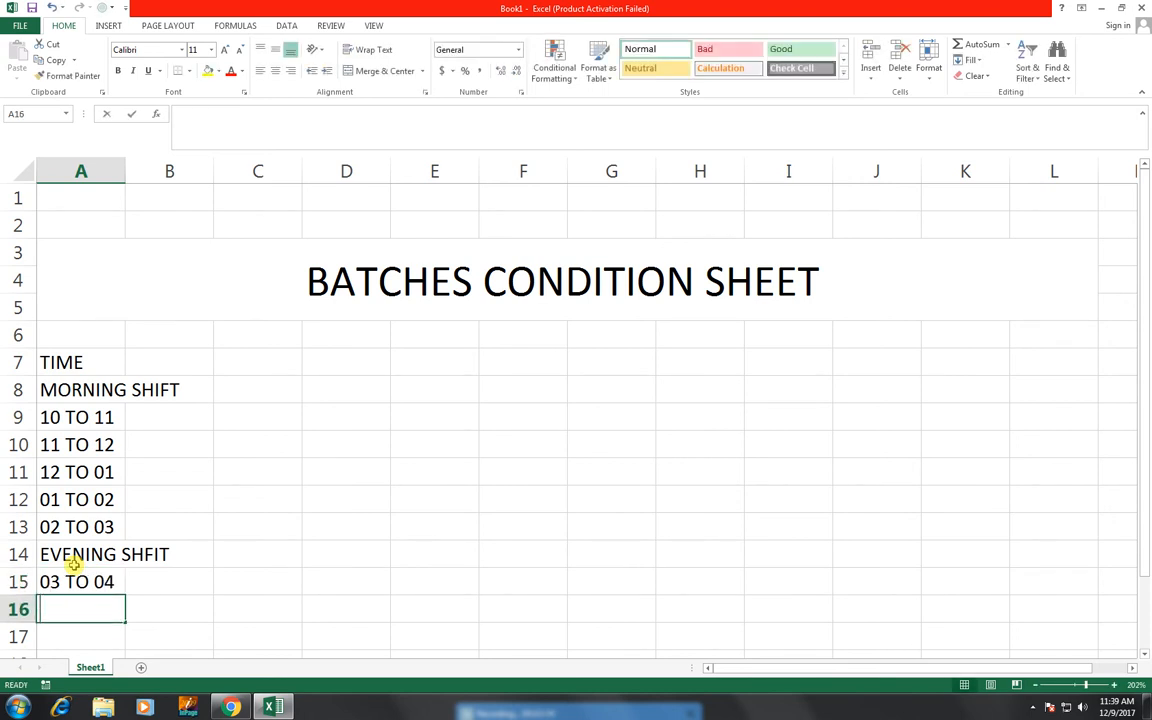
Enter the time slot 04 TO 05 in cell A16.
{"action": "type", "text": "14 TO "}
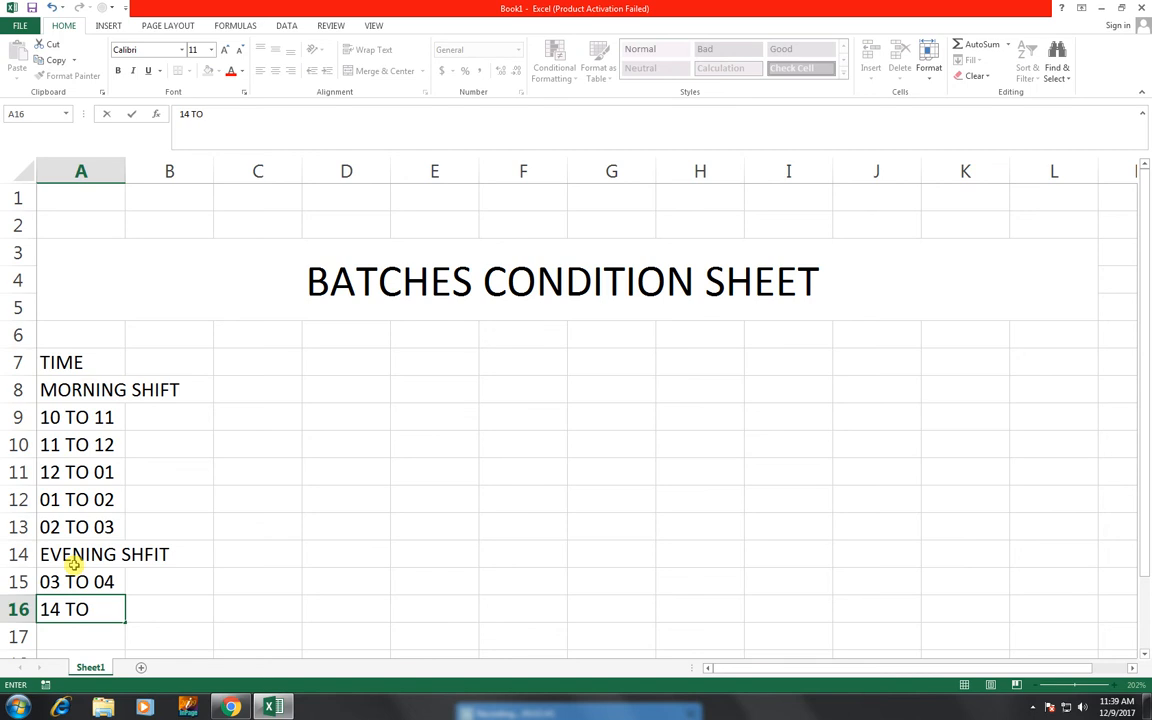
{"action": "type", "text": "05"}
{"action": "key", "text": "Return"}
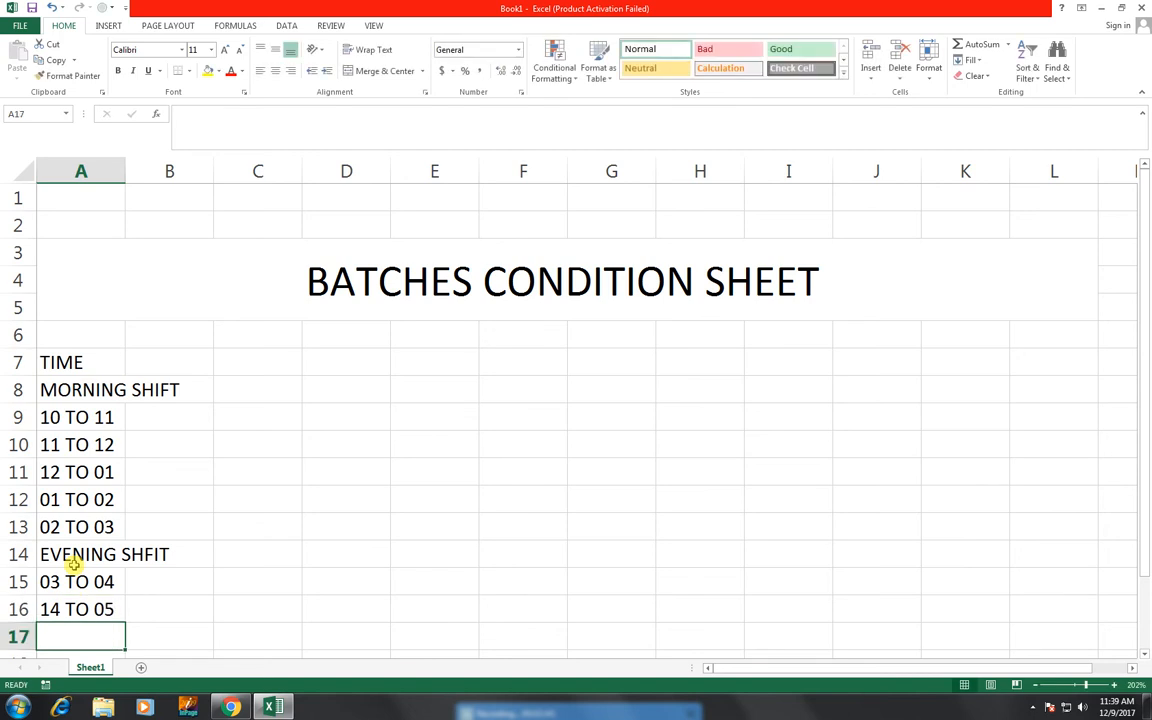
{"action": "key", "text": "Up"}
{"action": "key", "text": "F2"}
{"action": "key", "text": "Left"}
{"action": "key", "text": "Left"}
{"action": "key", "text": "Left"}
{"action": "key", "text": "Left"}
{"action": "key", "text": "Left"}
{"action": "key", "text": "Left"}
{"action": "key", "text": "Left"}
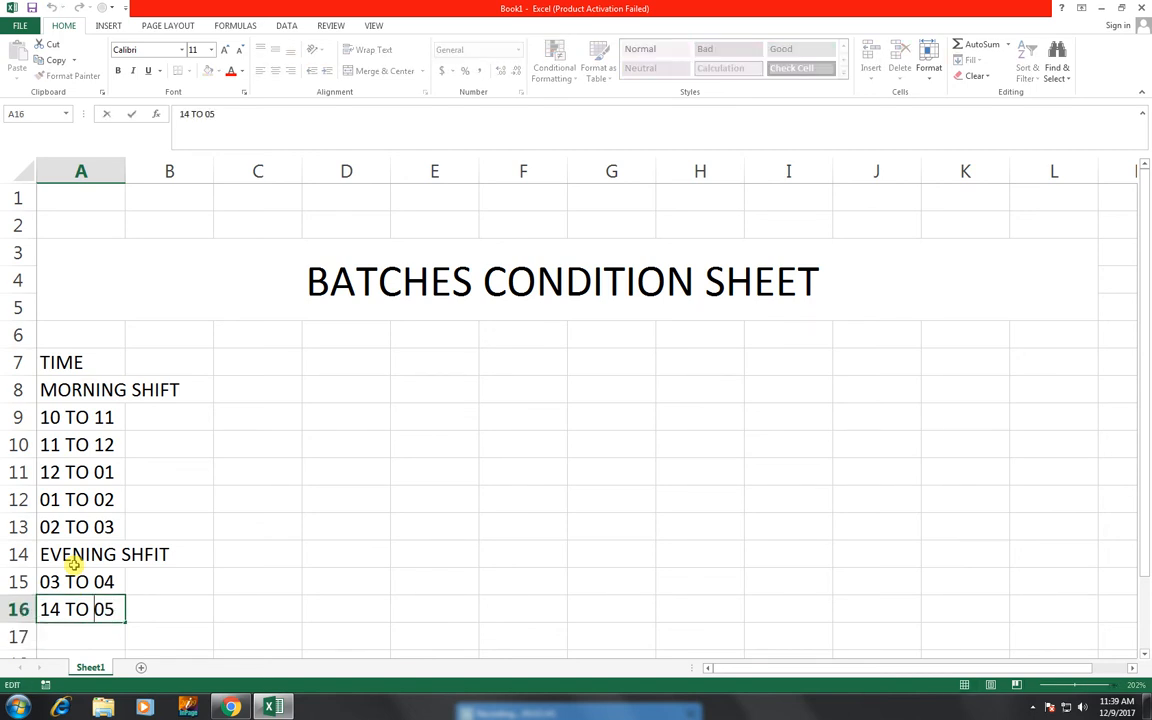
{"action": "key", "text": "BackSpace"}
{"action": "type", "text": "0"}
{"action": "key", "text": "Return"}
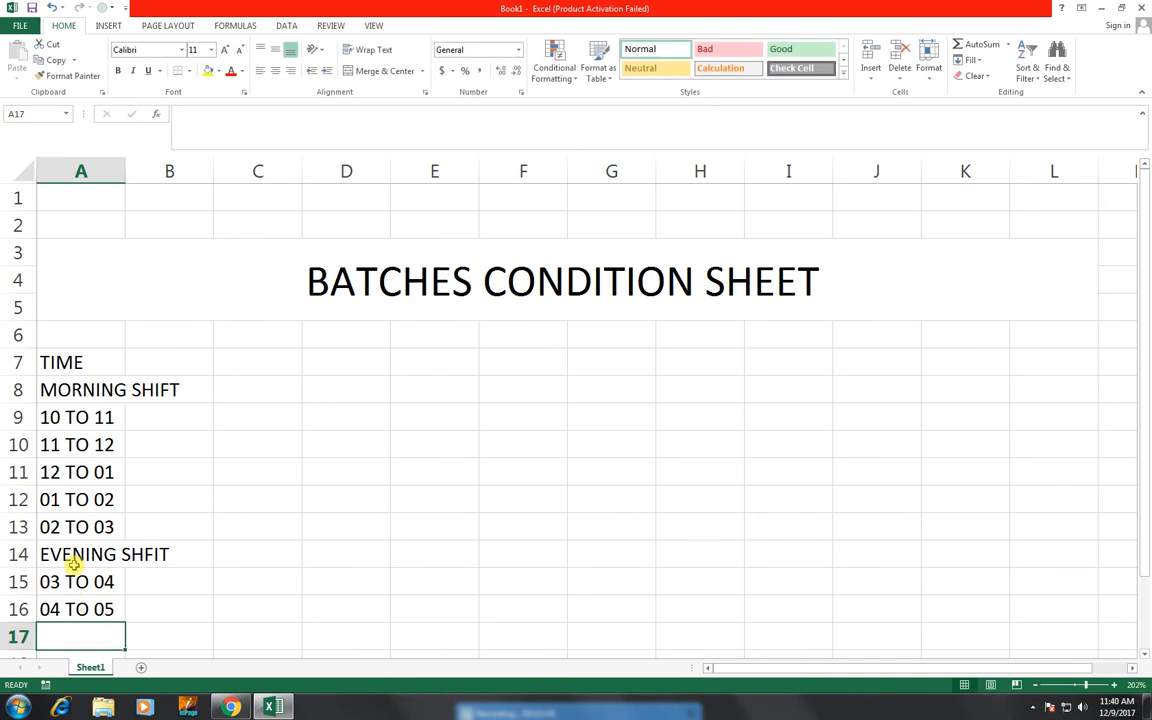
Enter the time slots 05 TO 06 in cell A17 and 06 TO 07 in cell A18.
{"action": "type", "text": "05 TO "}
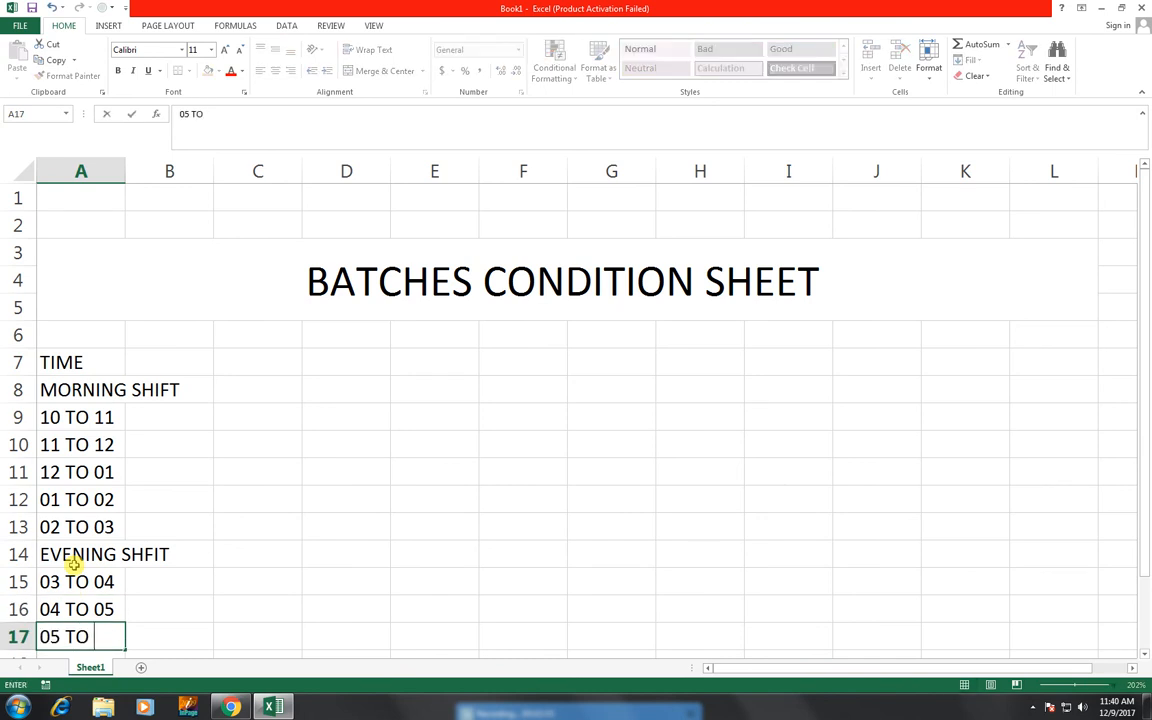
{"action": "type", "text": "06"}
{"action": "key", "text": "Return"}
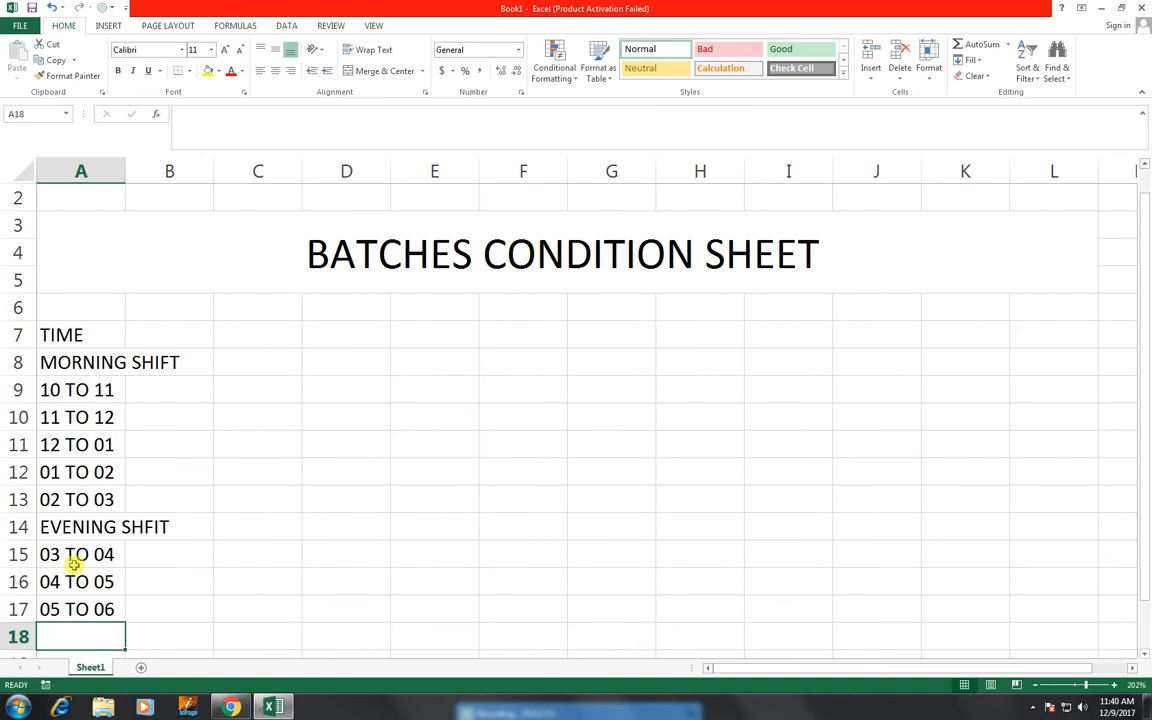
{"action": "type", "text": "06"}
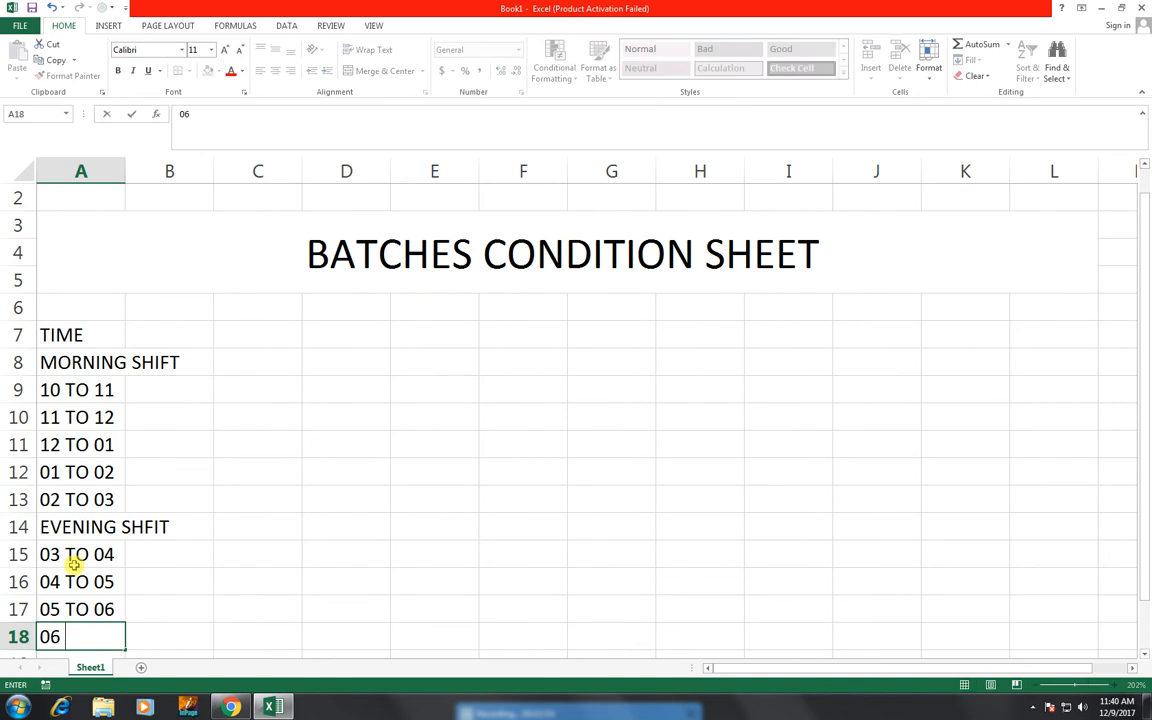
{"action": "type", "text": " TO 70"}
{"action": "key", "text": "Return"}
{"action": "key", "text": "Up"}
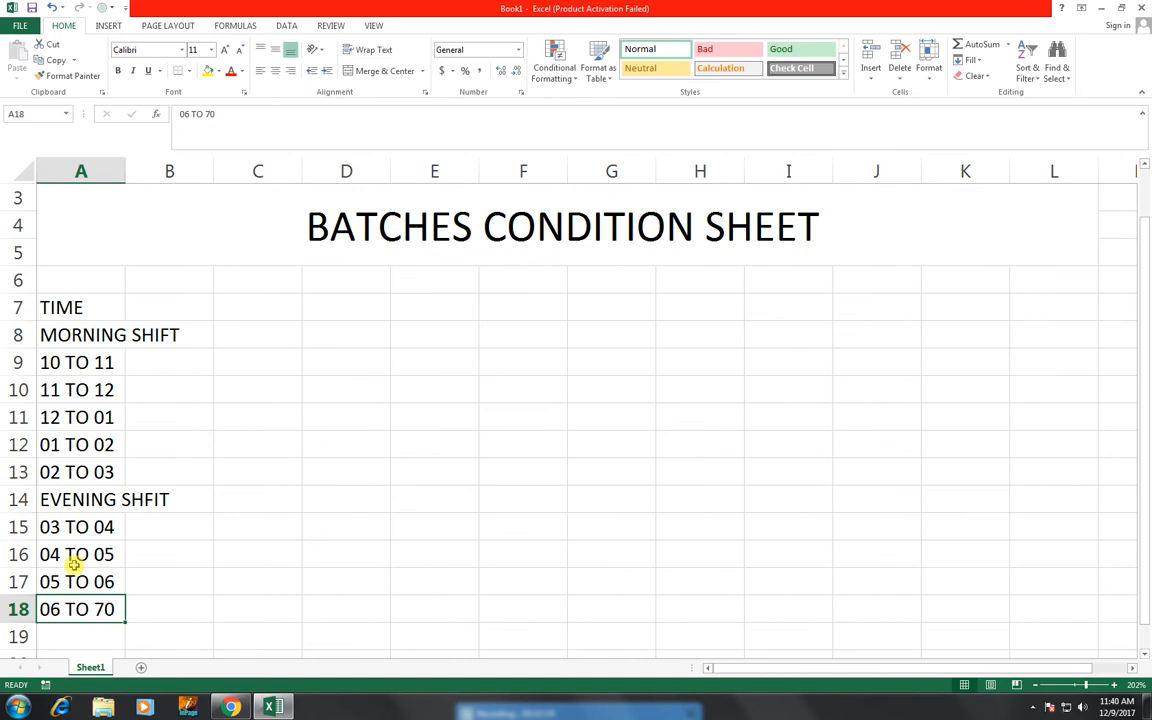
{"action": "key", "text": "F2"}
{"action": "key", "text": "BackSpace"}
{"action": "key", "text": "BackSpace"}
{"action": "type", "text": "07"}
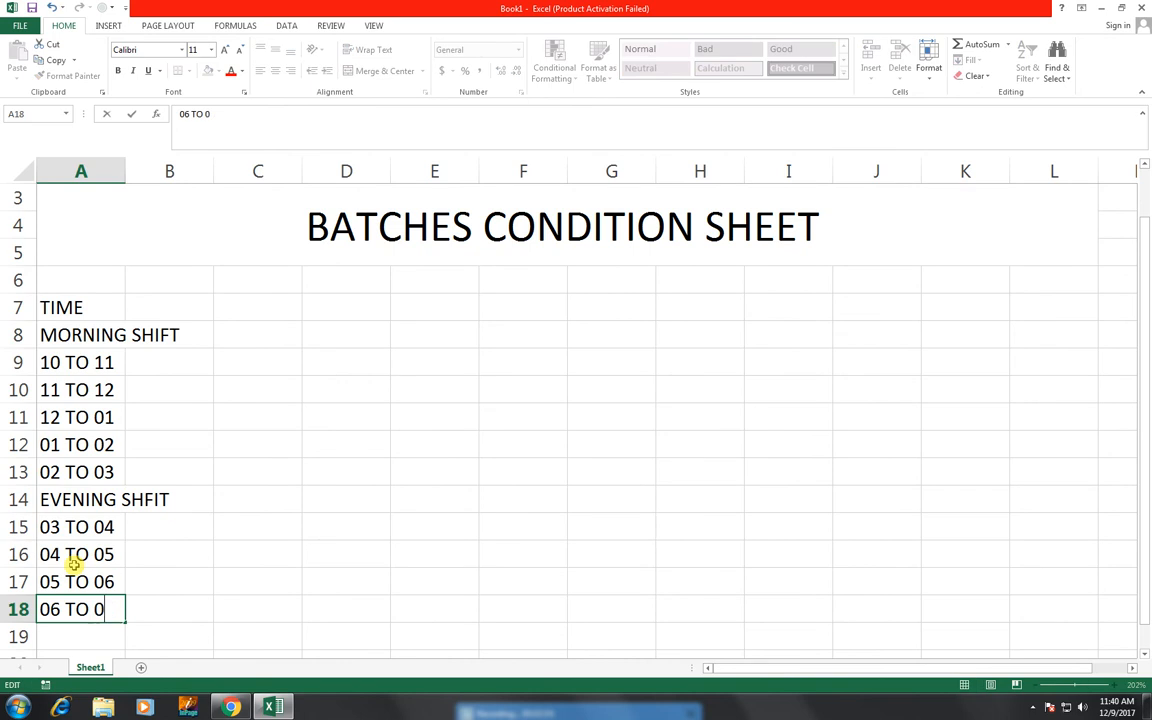
{"action": "key", "text": "Return"}
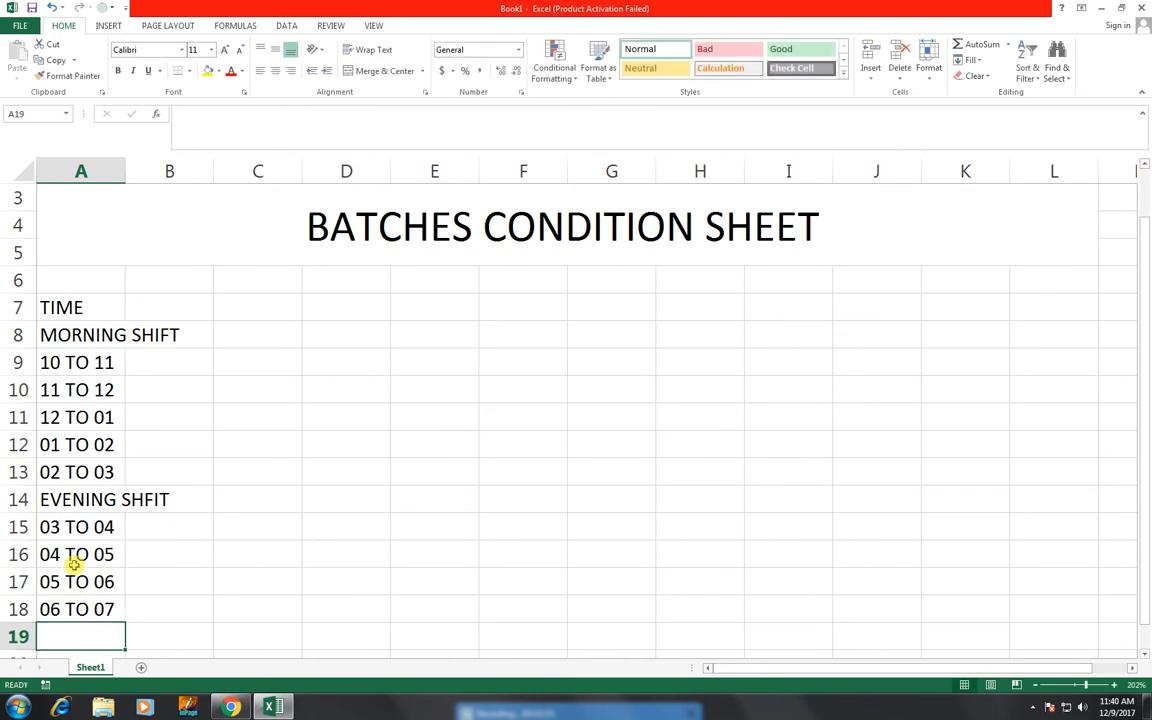
Enter the time slots 07 TO 08 in cell A19 and 08 TO 09 in cell A20.
{"action": "type", "text": "07 TO "}
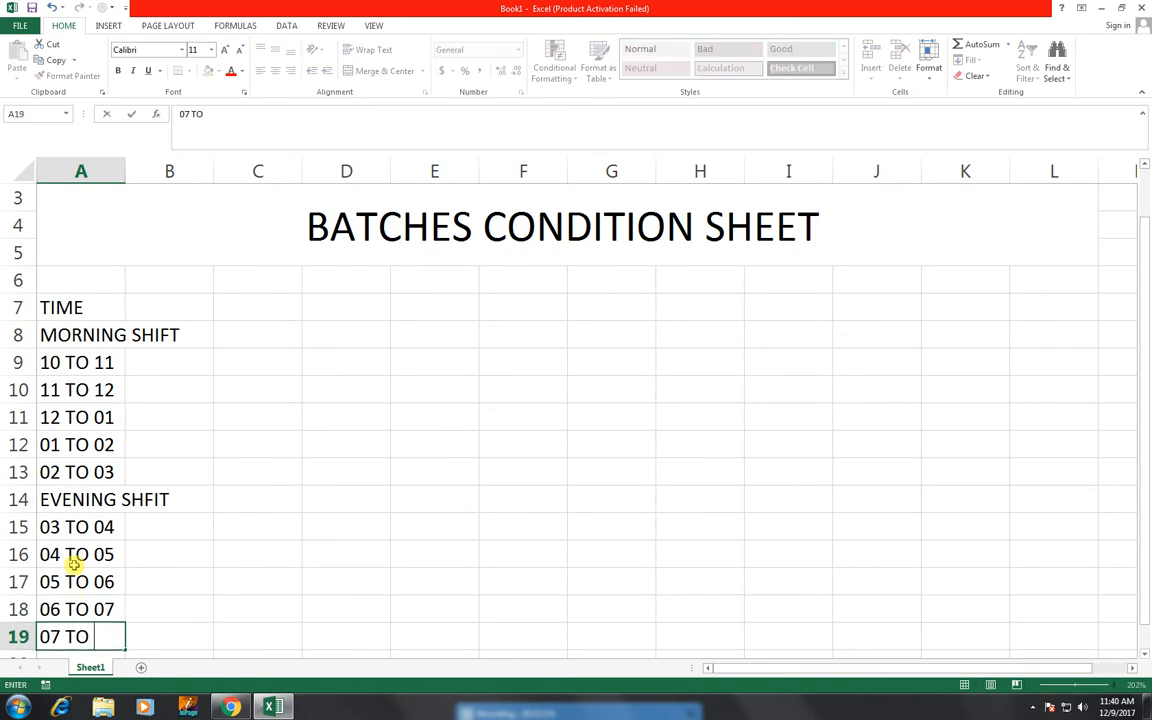
{"action": "type", "text": "08"}
{"action": "key", "text": "Return"}
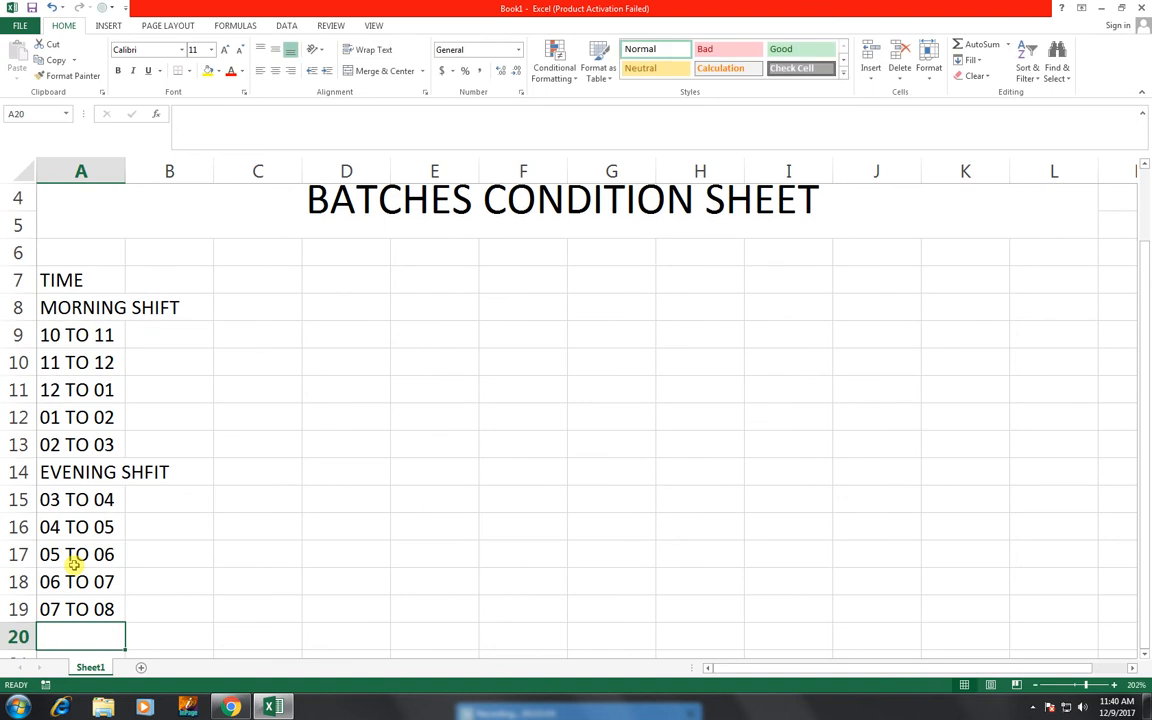
{"action": "type", "text": "0"}
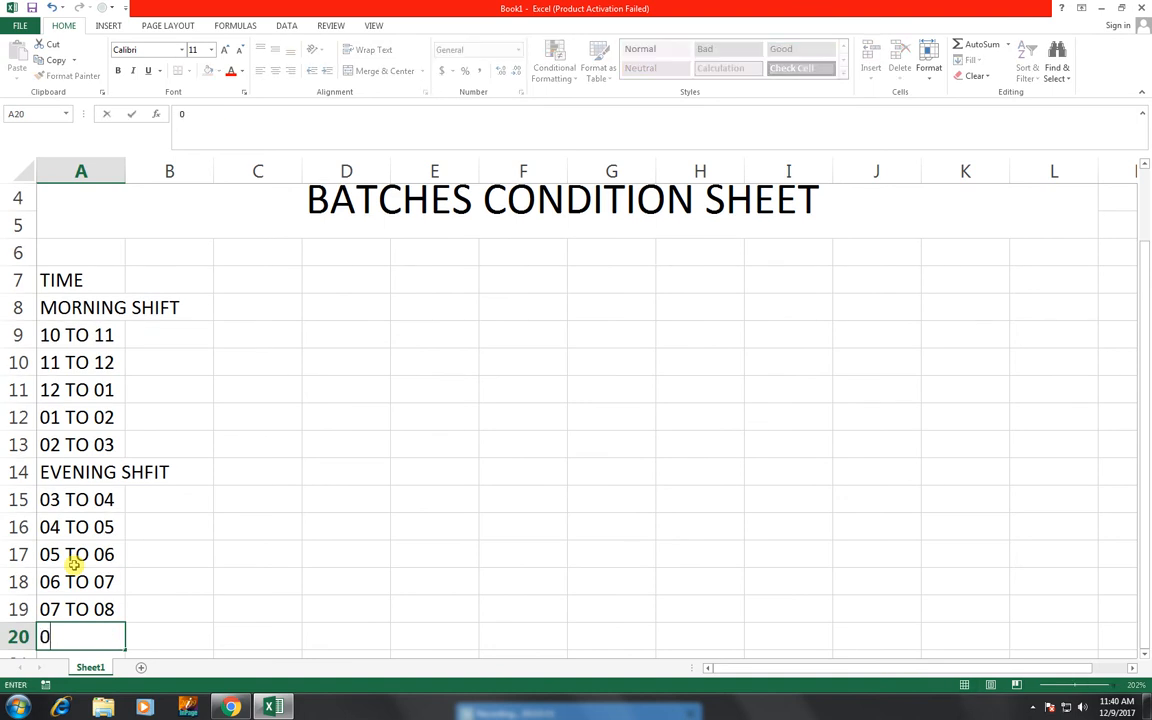
{"action": "type", "text": "8 TO 09"}
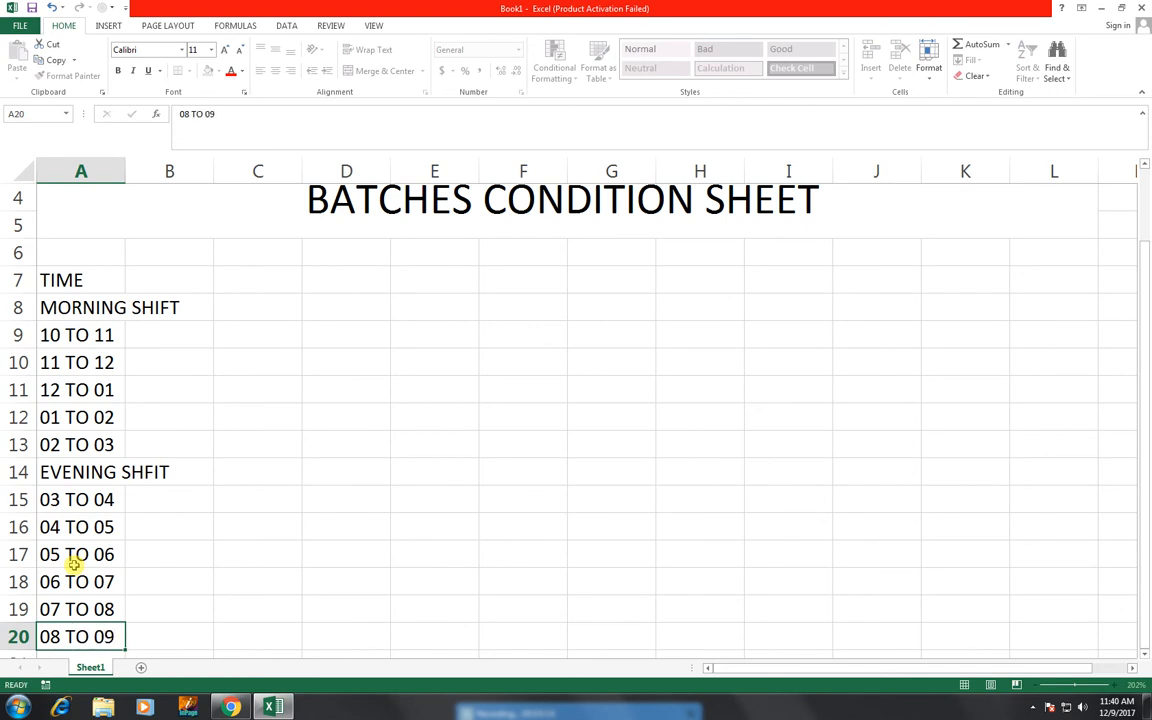
{"action": "key", "text": "Return"}
Format the TIME and MORNING SHIFT rows across A7:K8 with a black fill and white text.
{"action": "scroll", "coordinate": [79, 527], "scroll_direction": "up", "scroll_amount": 2}
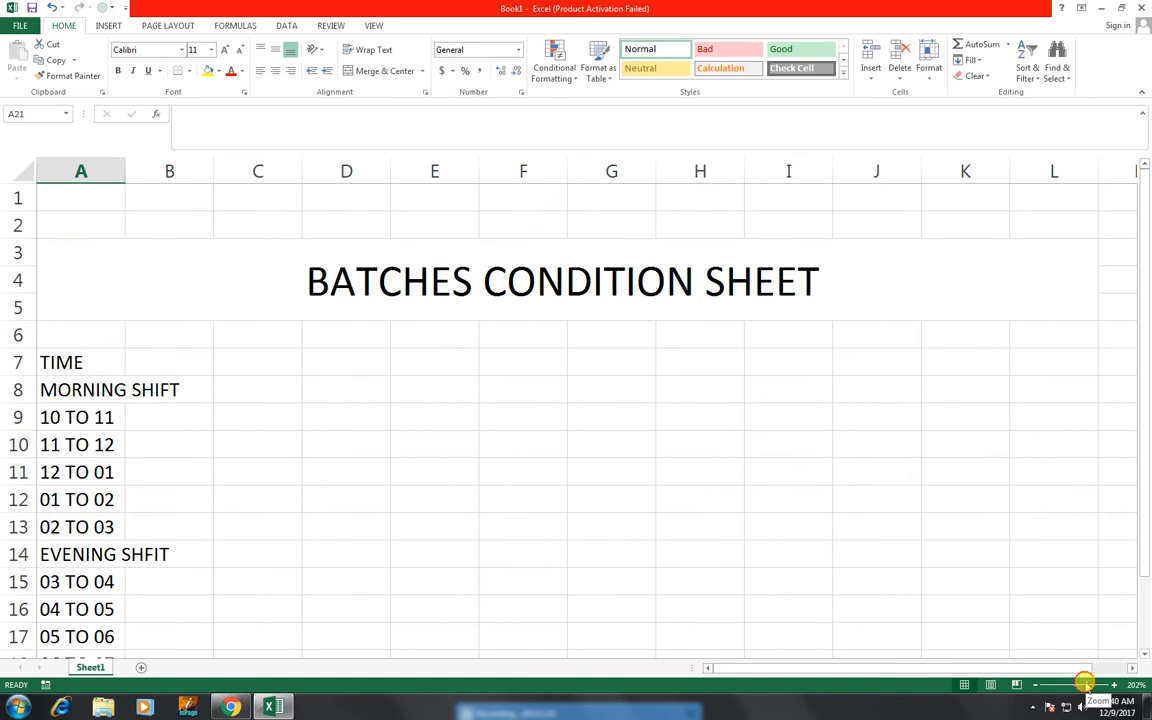
{"action": "left_click_drag", "start_coordinate": [1087, 686], "coordinate": [1083, 686]}
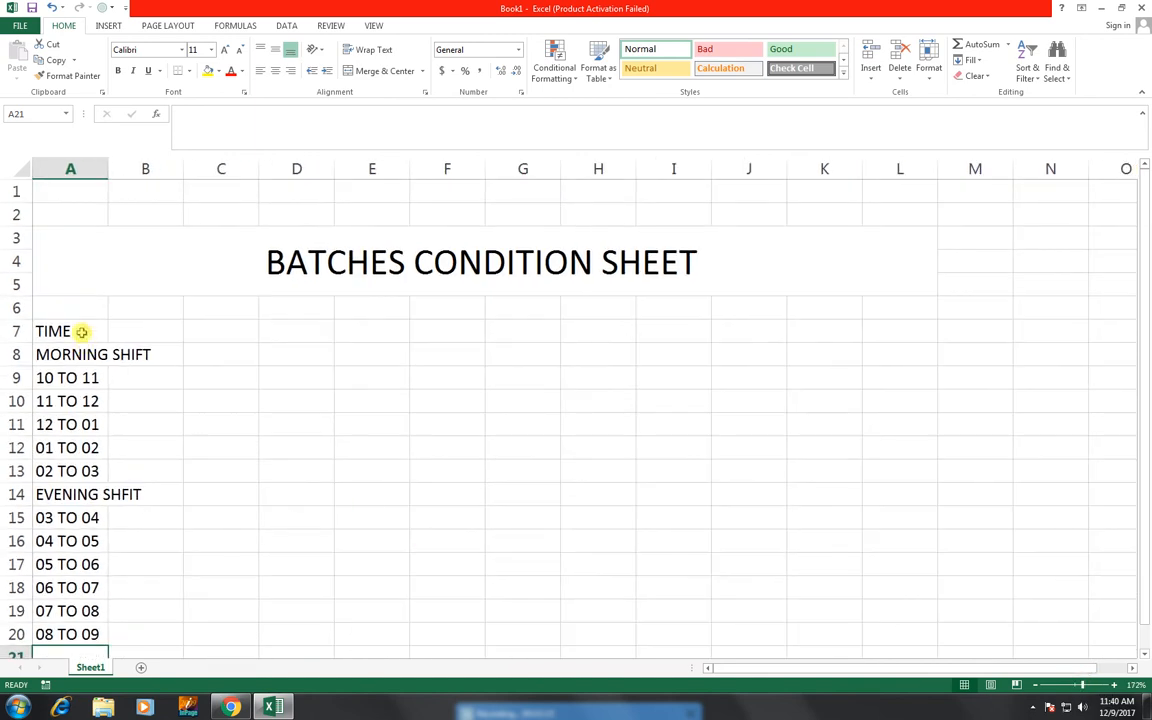
{"action": "left_click_drag", "start_coordinate": [81, 332], "coordinate": [830, 346]}
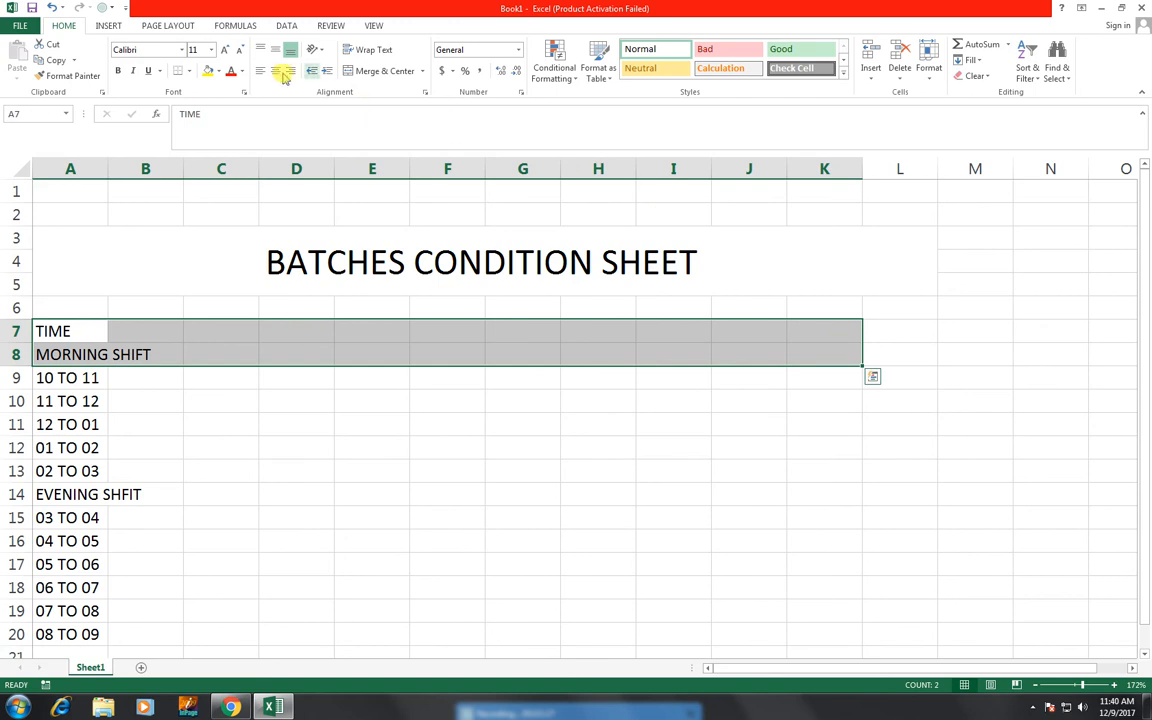
{"action": "left_click", "coordinate": [225, 74]}
{"action": "left_click", "coordinate": [218, 72]}
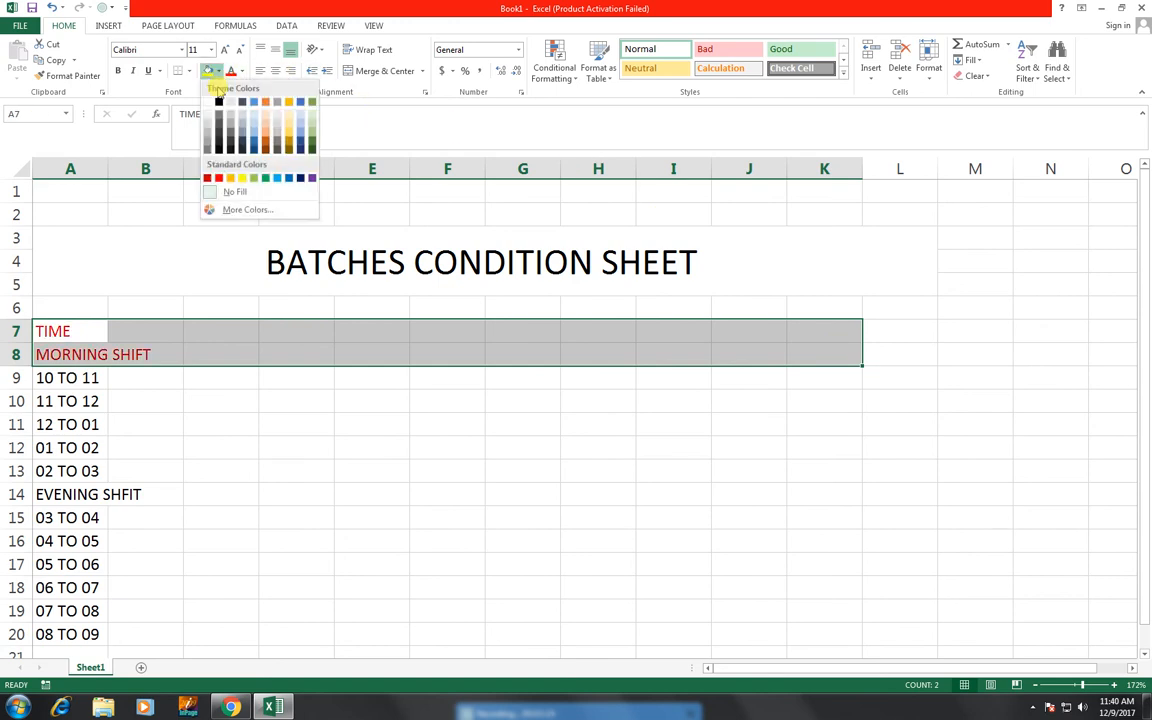
{"action": "left_click", "coordinate": [208, 96]}
{"action": "left_click", "coordinate": [241, 71]}
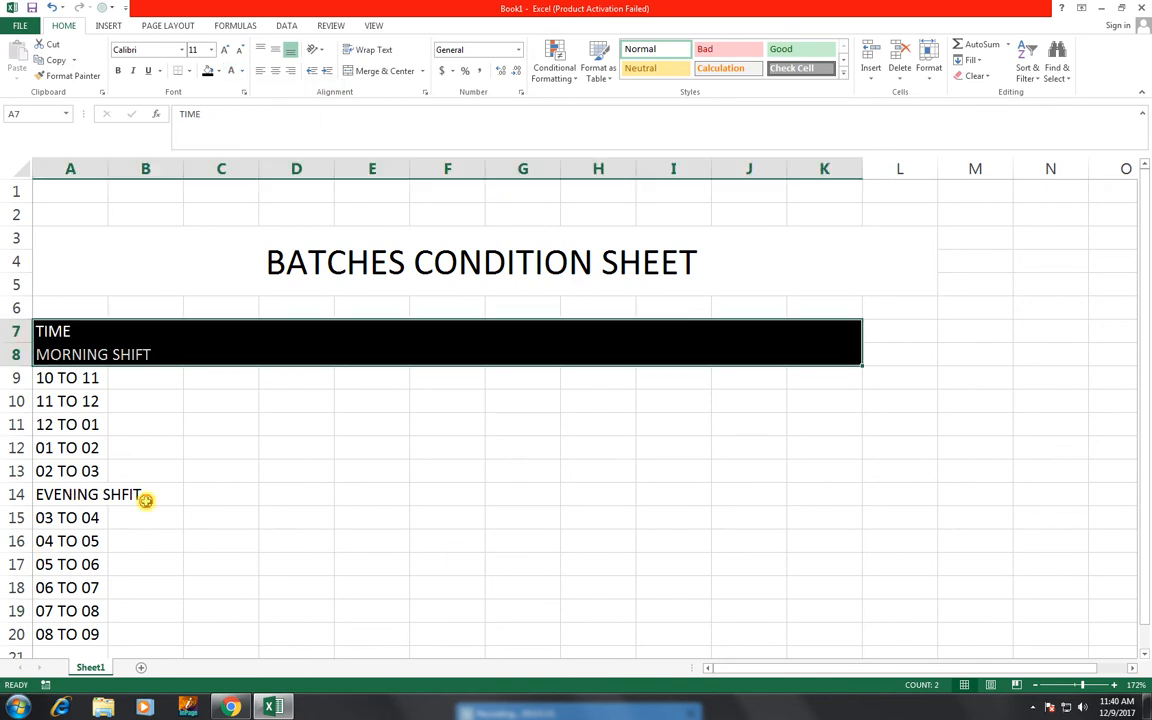
Format the evening shift heading row across A14:K14 with the same black fill and white text.
{"action": "left_click_drag", "start_coordinate": [90, 494], "coordinate": [681, 512]}
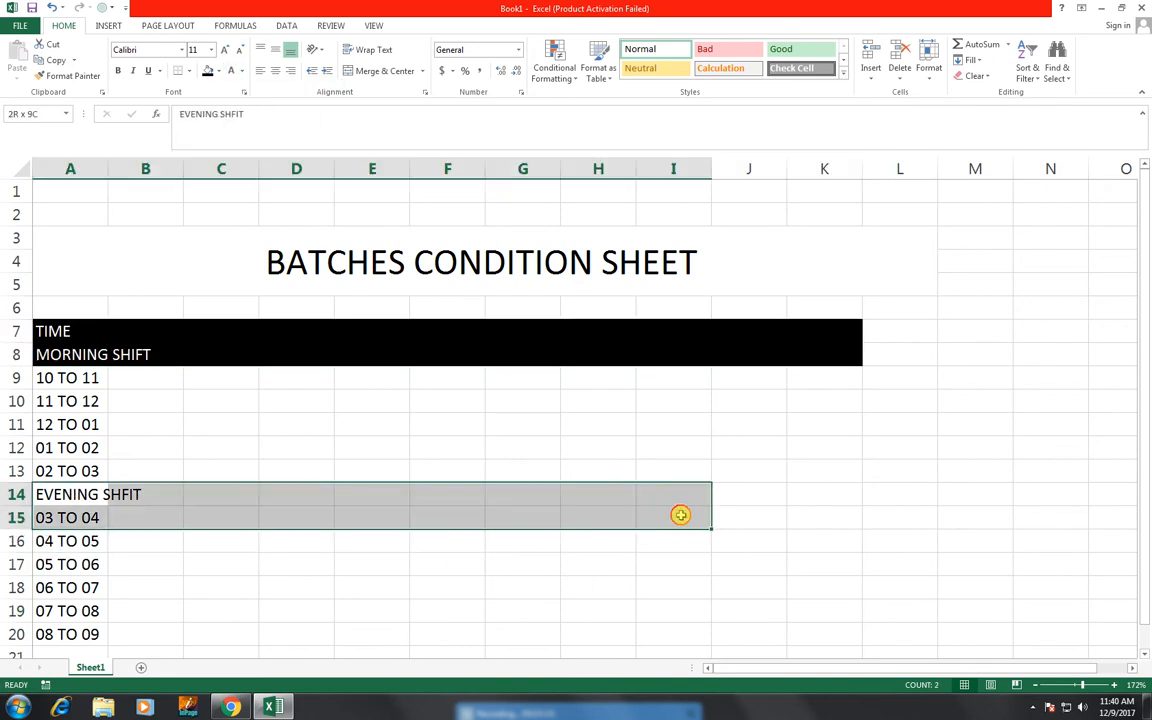
{"action": "left_click", "coordinate": [74, 516]}
{"action": "left_click_drag", "start_coordinate": [90, 494], "coordinate": [856, 487]}
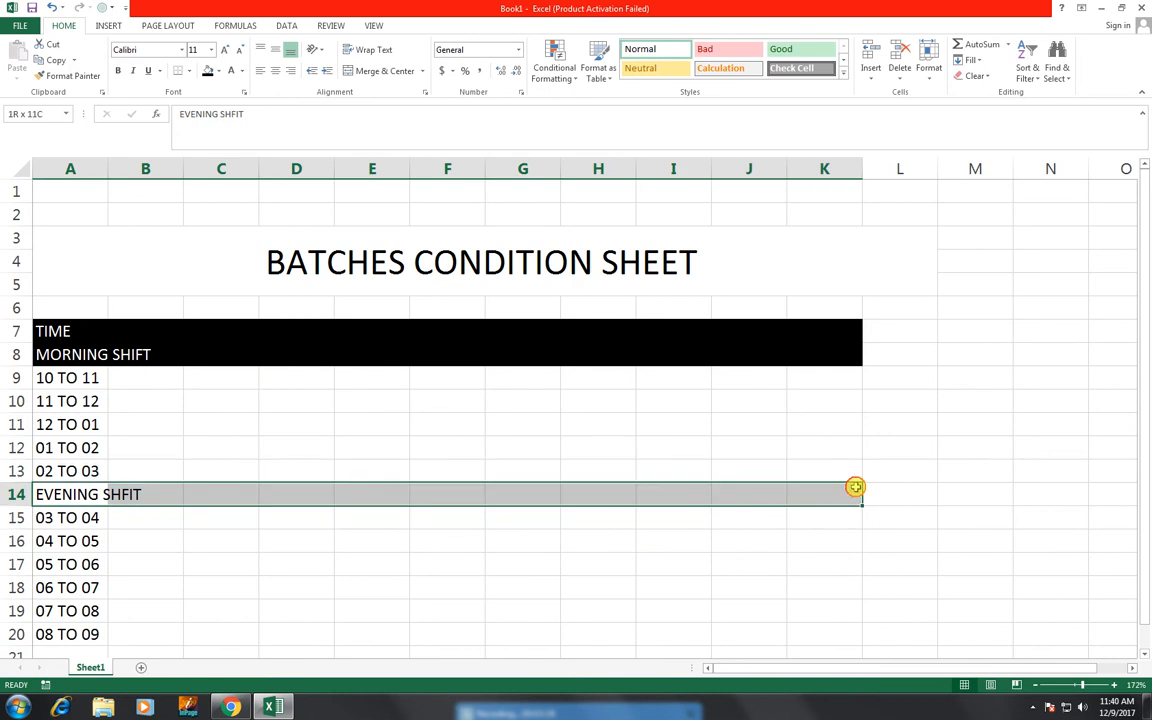
{"action": "left_click", "coordinate": [207, 72]}
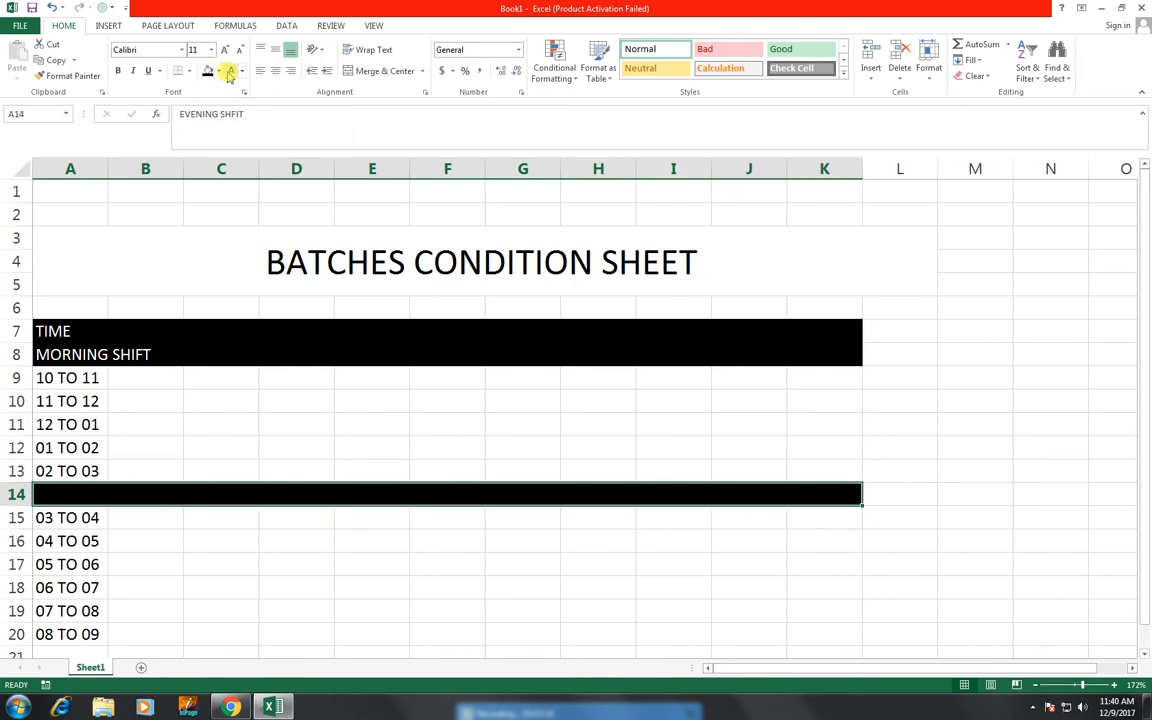
{"action": "left_click", "coordinate": [229, 72]}
Autofit the width of column A to its longest entry.
{"action": "left_click", "coordinate": [178, 345]}
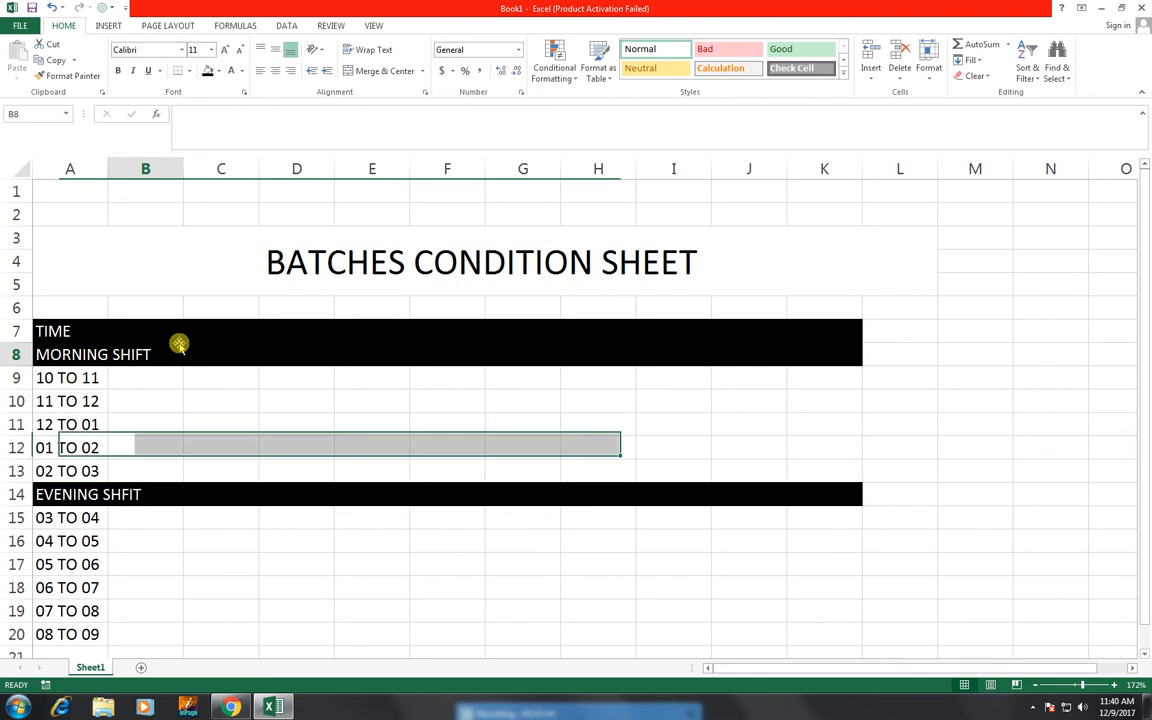
{"action": "double_click", "coordinate": [108, 165]}
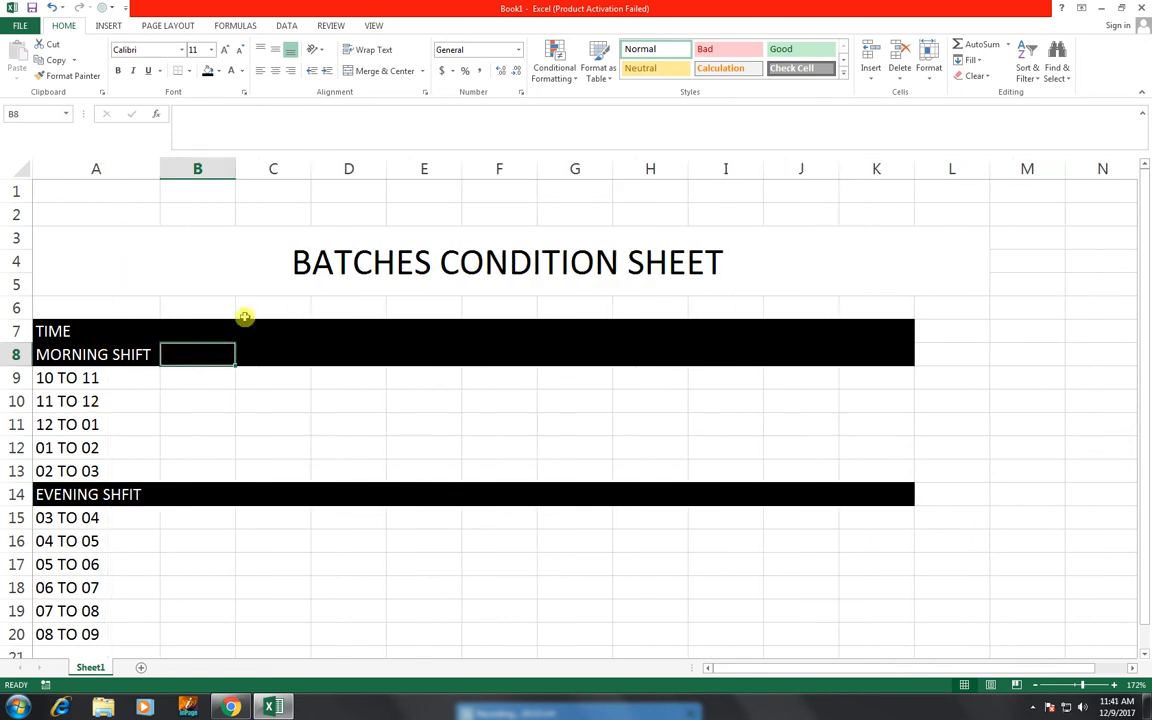
Format the merged BATCHES CONDITION SHEET title block with a black fill and white text.
{"action": "left_click", "coordinate": [285, 275]}
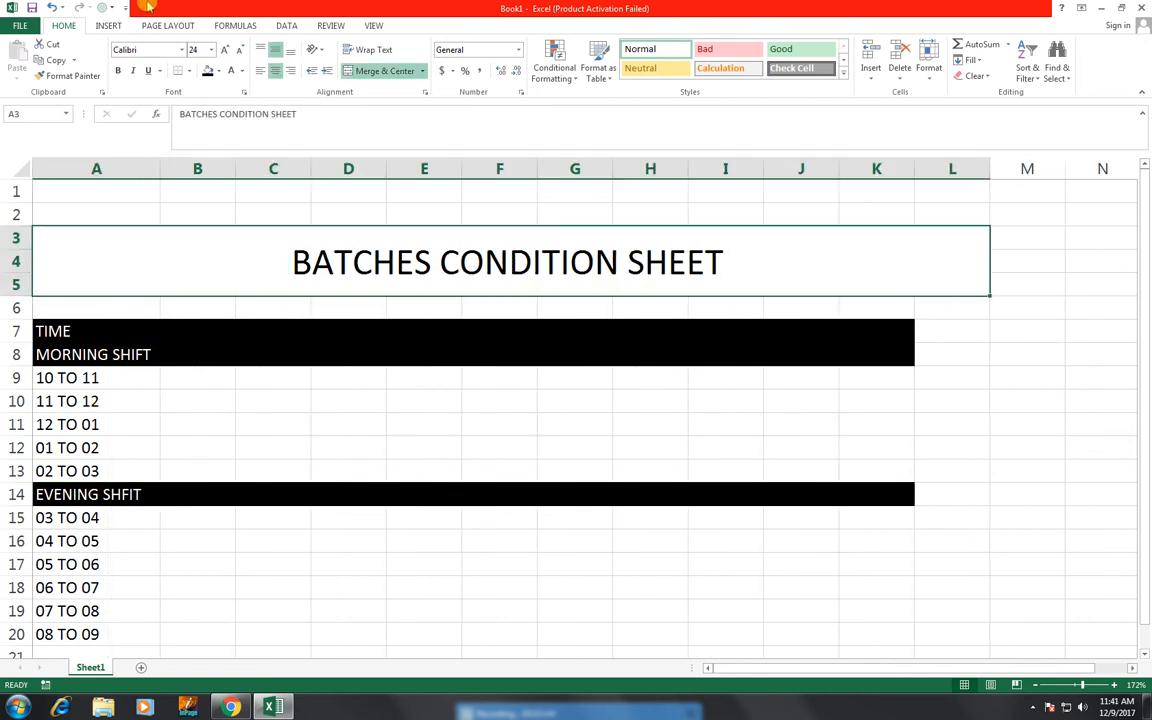
{"action": "left_click", "coordinate": [207, 72]}
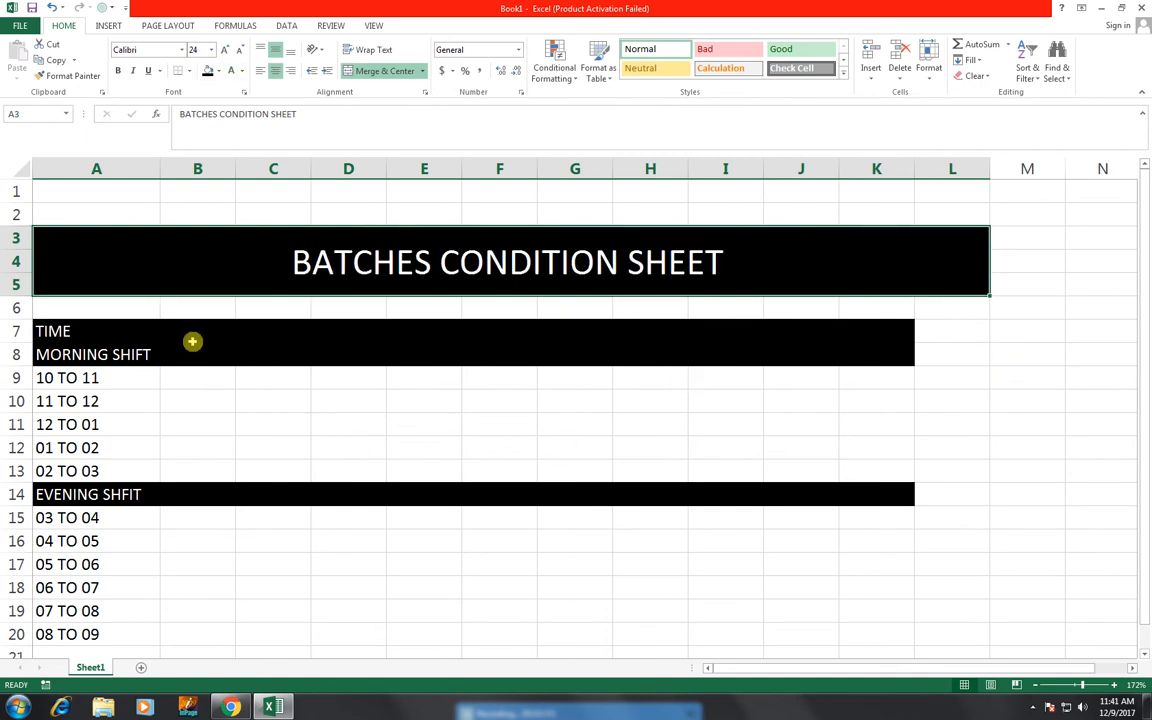
Merge and center the cells of the TIME row in pairs: B7:C7, D7:E7, F7:G7 and H7:I7.
{"action": "left_click_drag", "start_coordinate": [193, 333], "coordinate": [265, 327]}
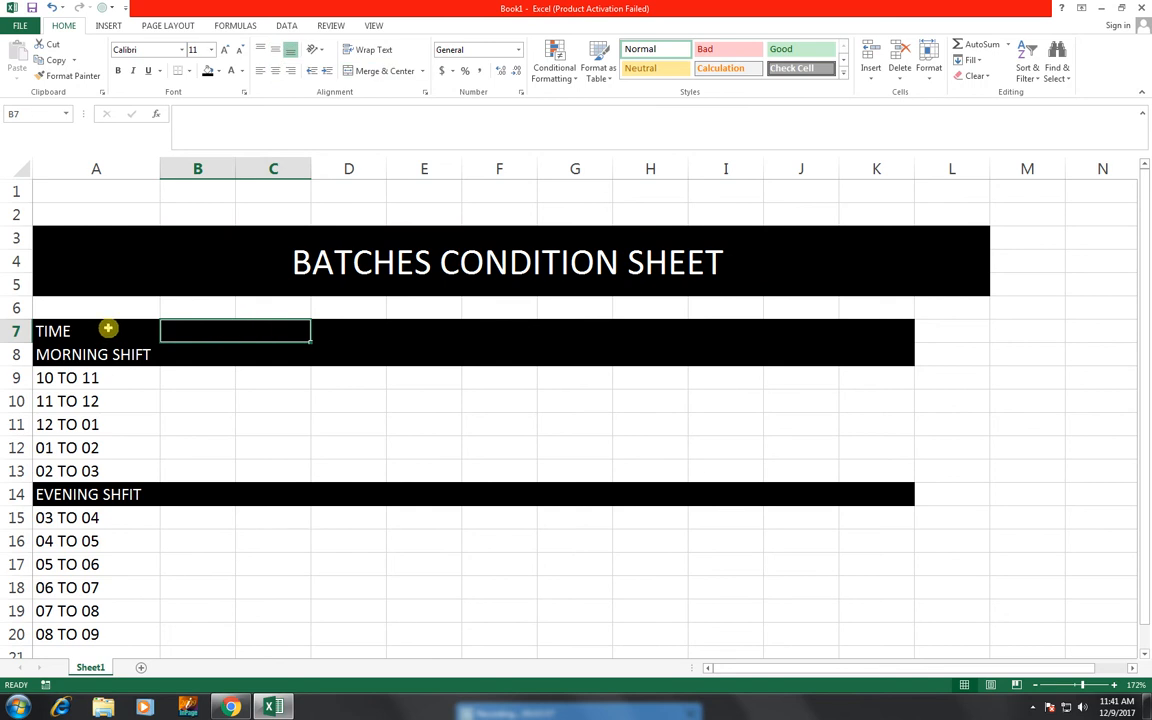
{"action": "left_click", "coordinate": [141, 329]}
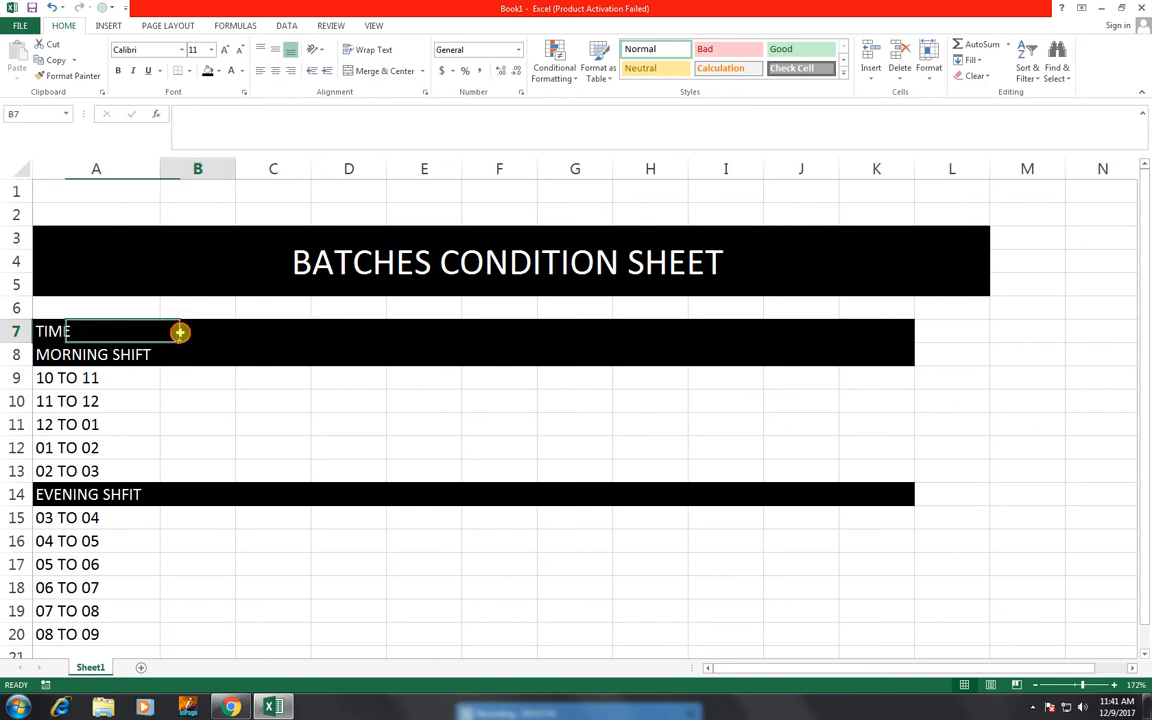
{"action": "left_click_drag", "start_coordinate": [195, 333], "coordinate": [253, 334]}
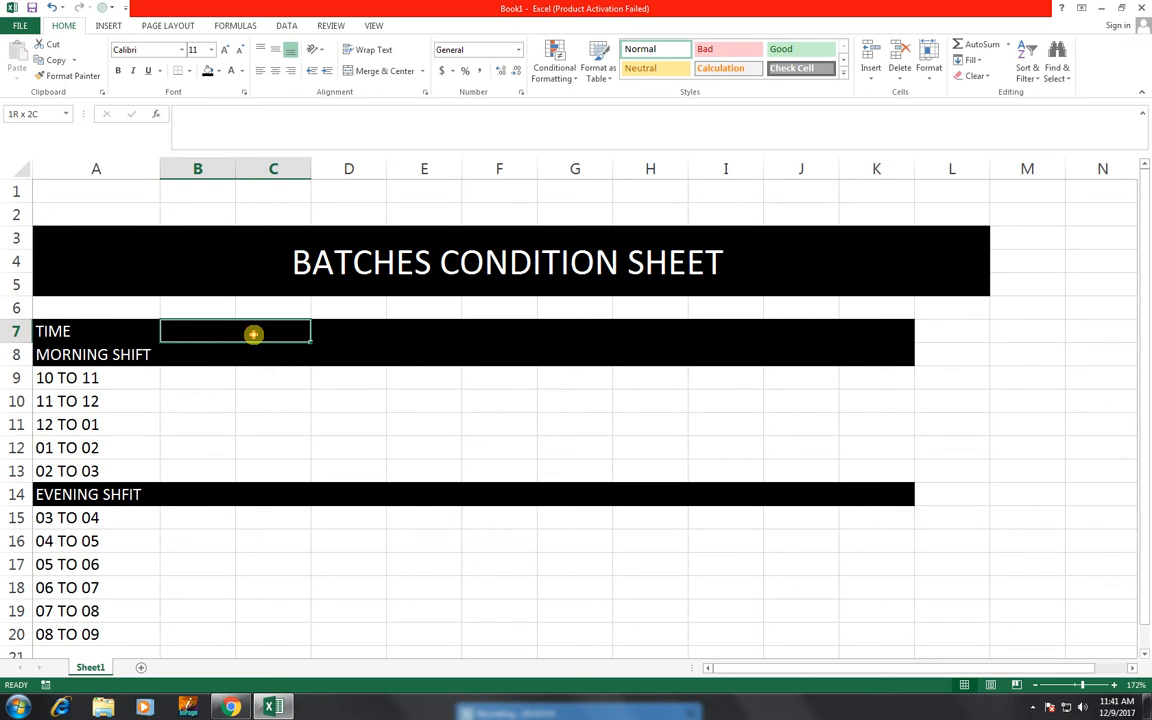
{"action": "left_click_drag", "start_coordinate": [253, 334], "coordinate": [253, 334]}
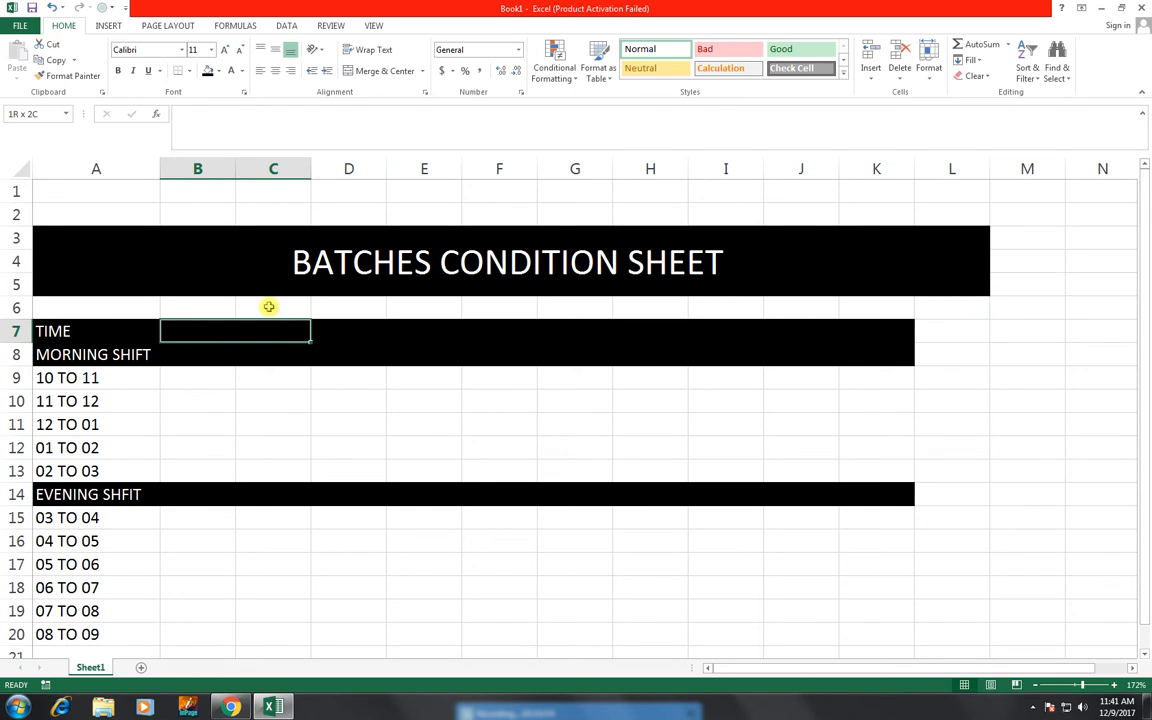
{"action": "left_click", "coordinate": [397, 72]}
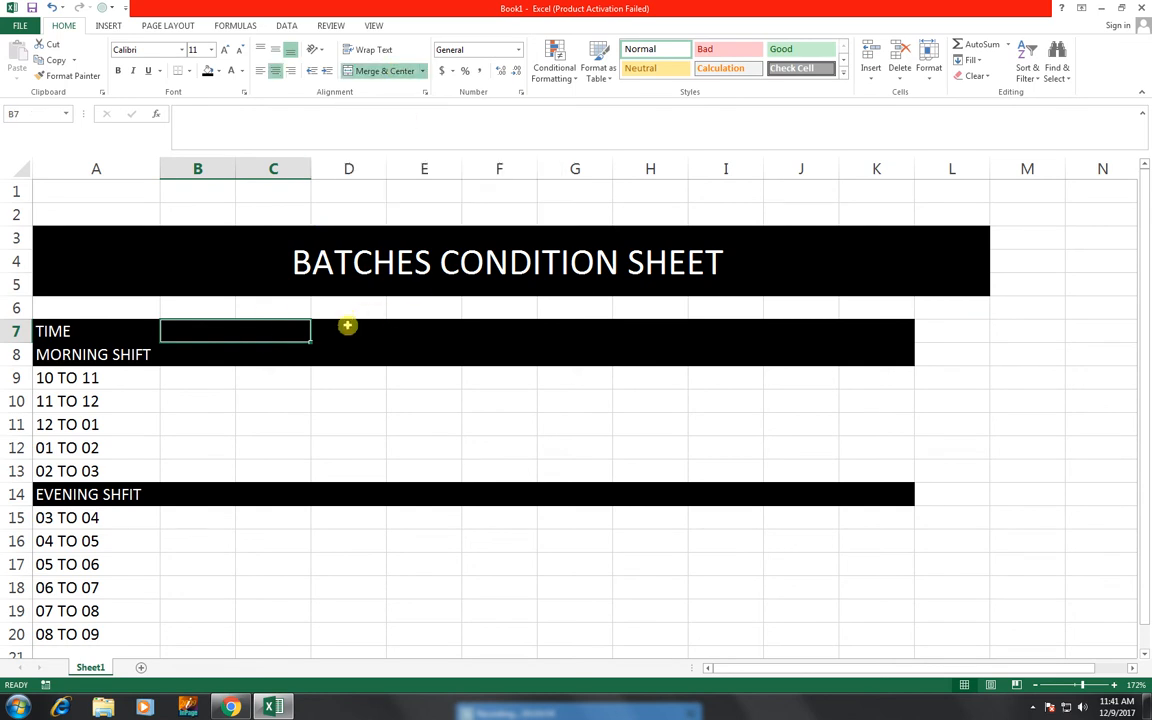
{"action": "left_click_drag", "start_coordinate": [347, 325], "coordinate": [412, 332]}
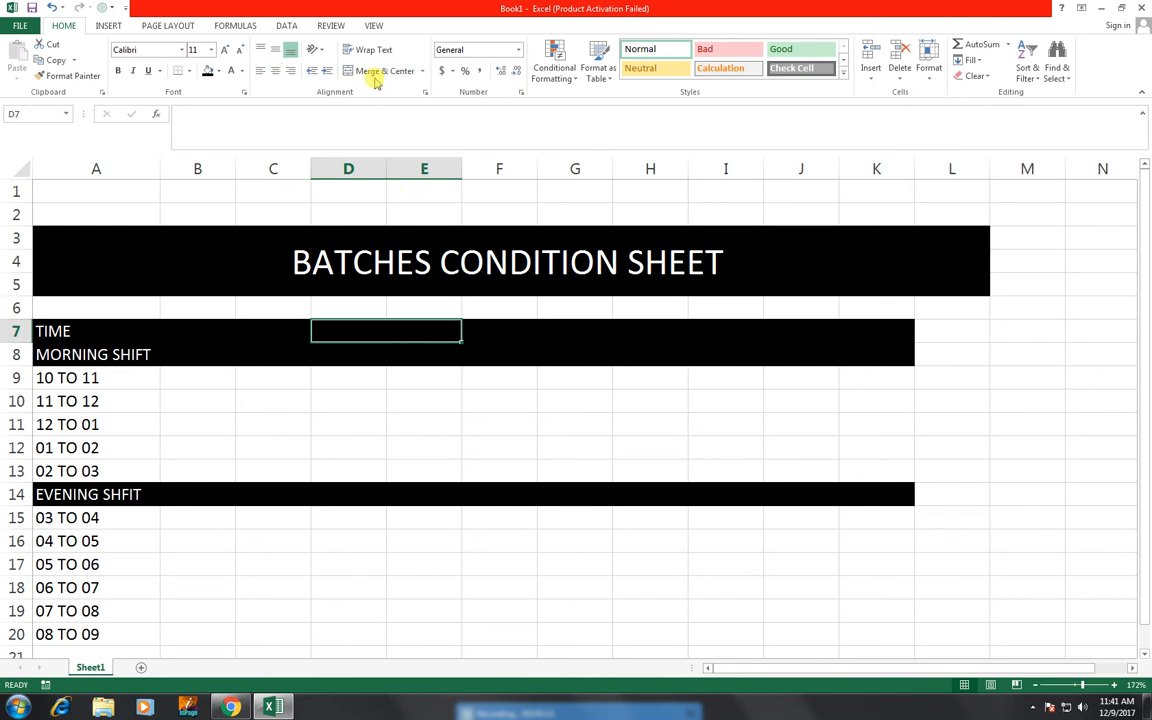
{"action": "left_click", "coordinate": [376, 71]}
{"action": "left_click_drag", "start_coordinate": [489, 331], "coordinate": [753, 334]}
{"action": "left_click", "coordinate": [400, 72]}
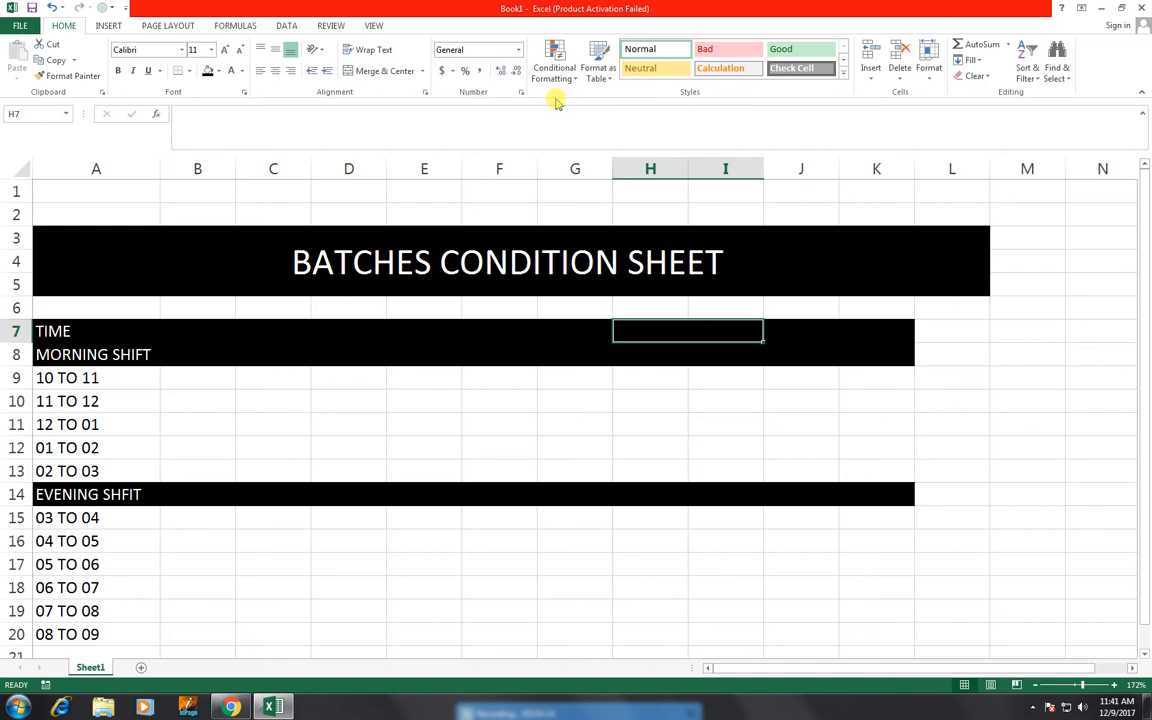
{"action": "left_click", "coordinate": [385, 70]}
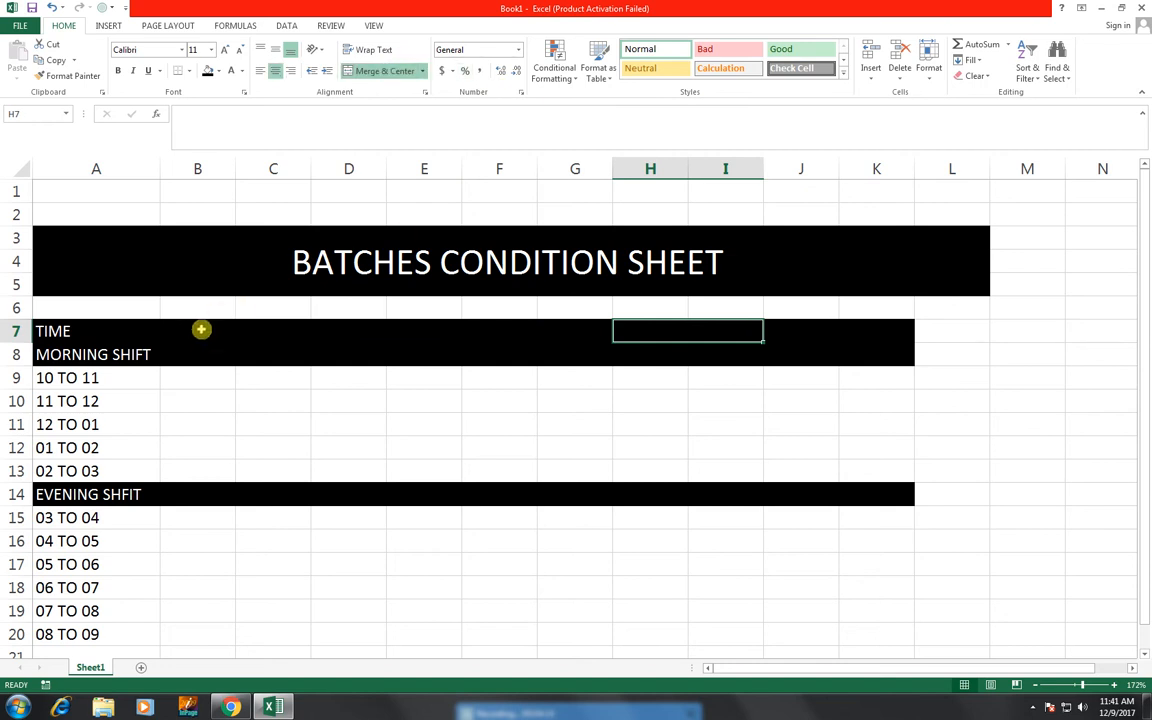
{"action": "left_click_drag", "start_coordinate": [201, 329], "coordinate": [240, 330]}
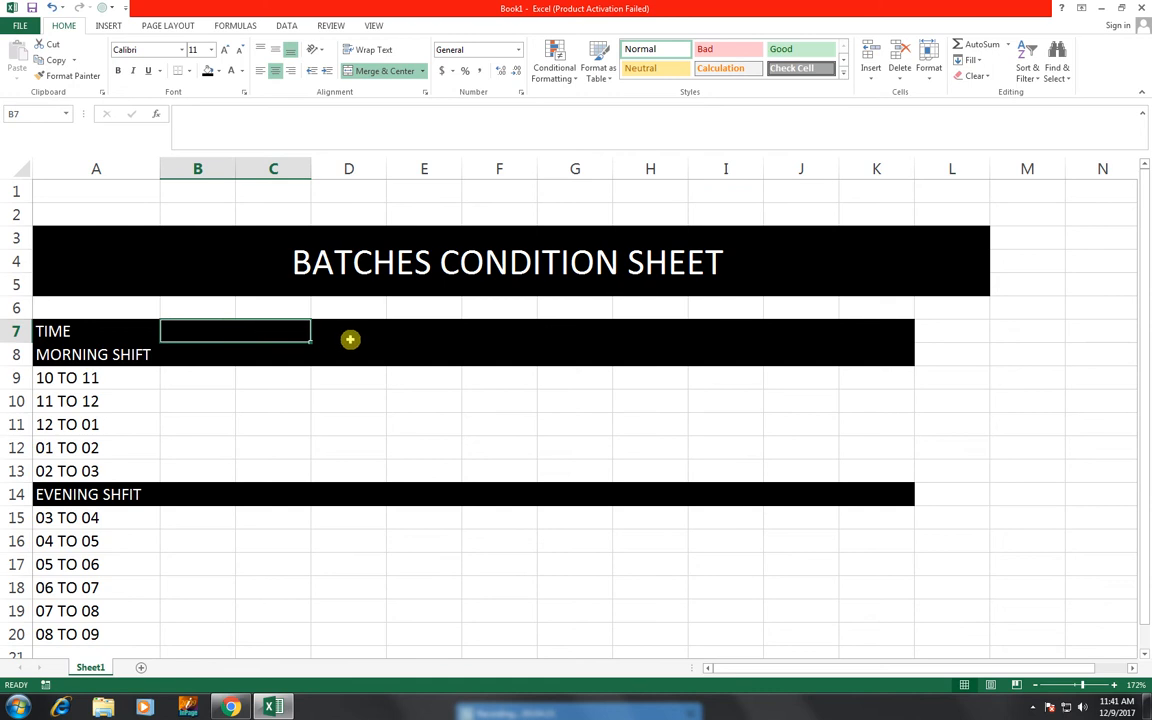
{"action": "left_click_drag", "start_coordinate": [350, 337], "coordinate": [435, 342]}
{"action": "left_click", "coordinate": [567, 332]}
{"action": "left_click", "coordinate": [690, 333]}
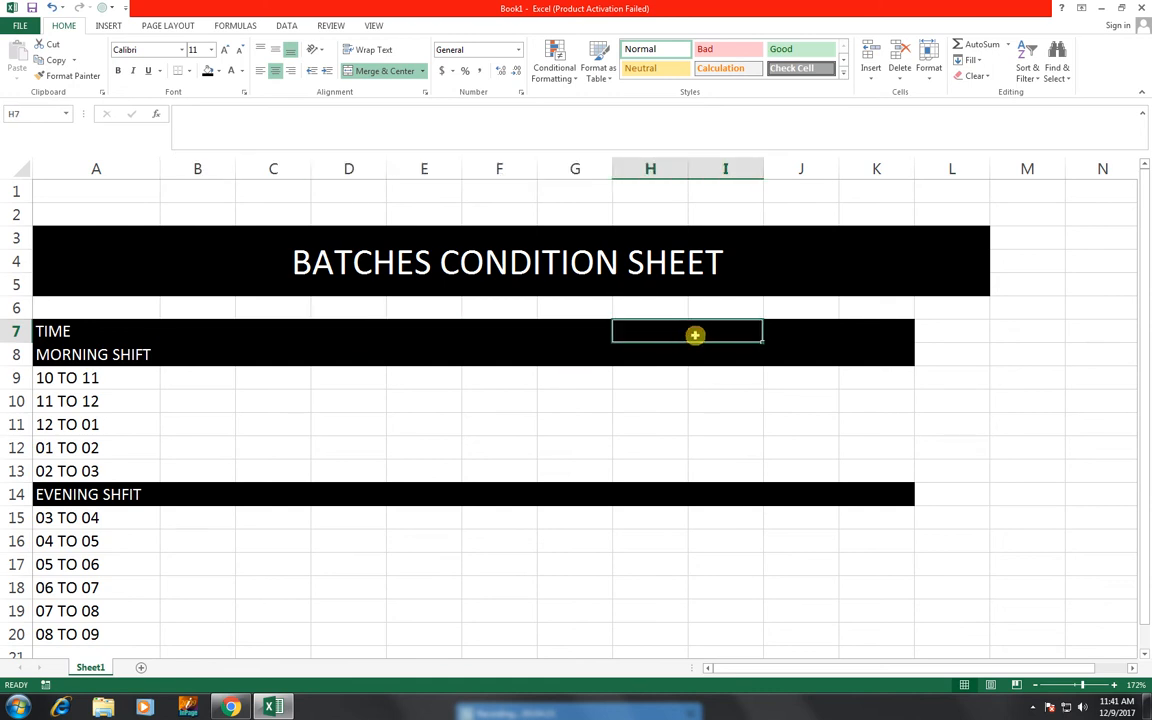
{"action": "left_click", "coordinate": [790, 337]}
{"action": "left_click_drag", "start_coordinate": [874, 327], "coordinate": [874, 327]}
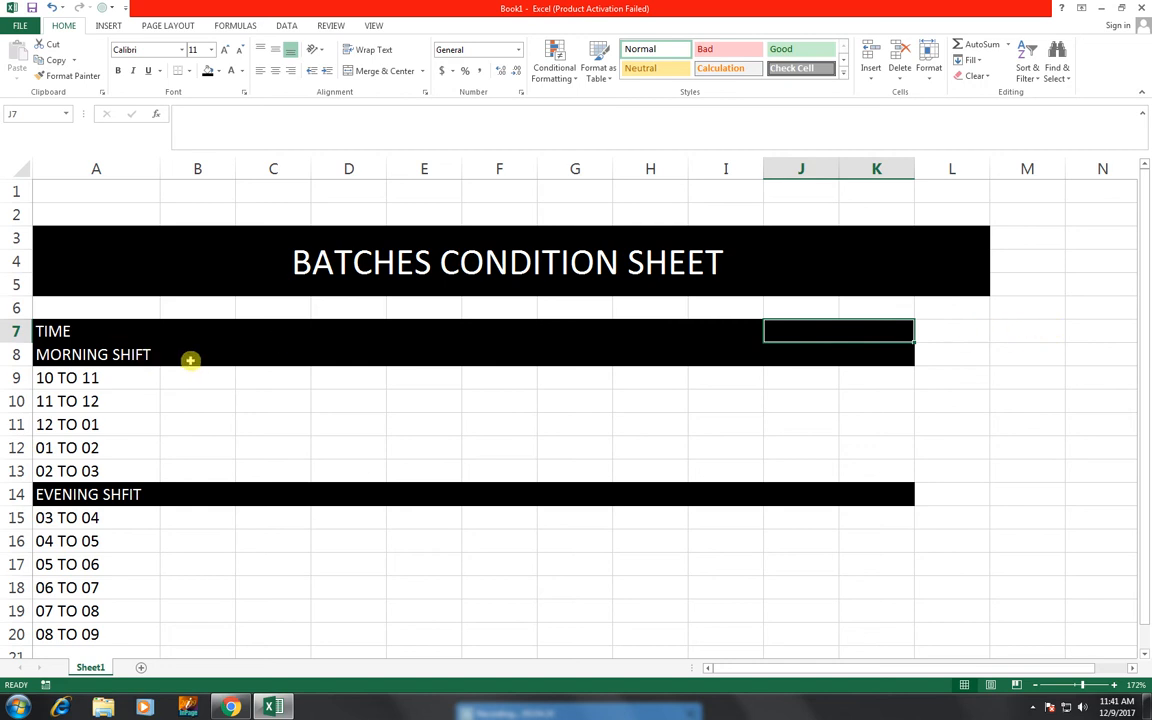
Merge and center the cells of the MORNING SHIFT row in pairs from B8:C8 through J8:K8.
{"action": "left_click_drag", "start_coordinate": [190, 360], "coordinate": [257, 355]}
{"action": "left_click", "coordinate": [382, 70]}
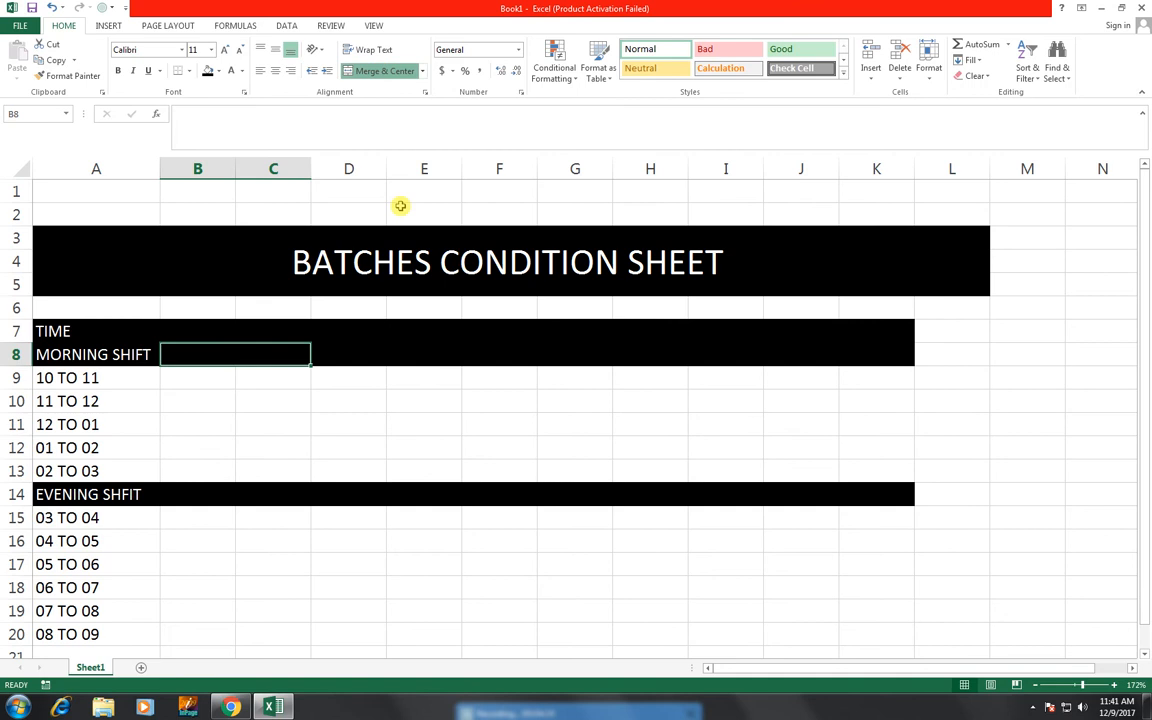
{"action": "left_click_drag", "start_coordinate": [355, 354], "coordinate": [424, 355]}
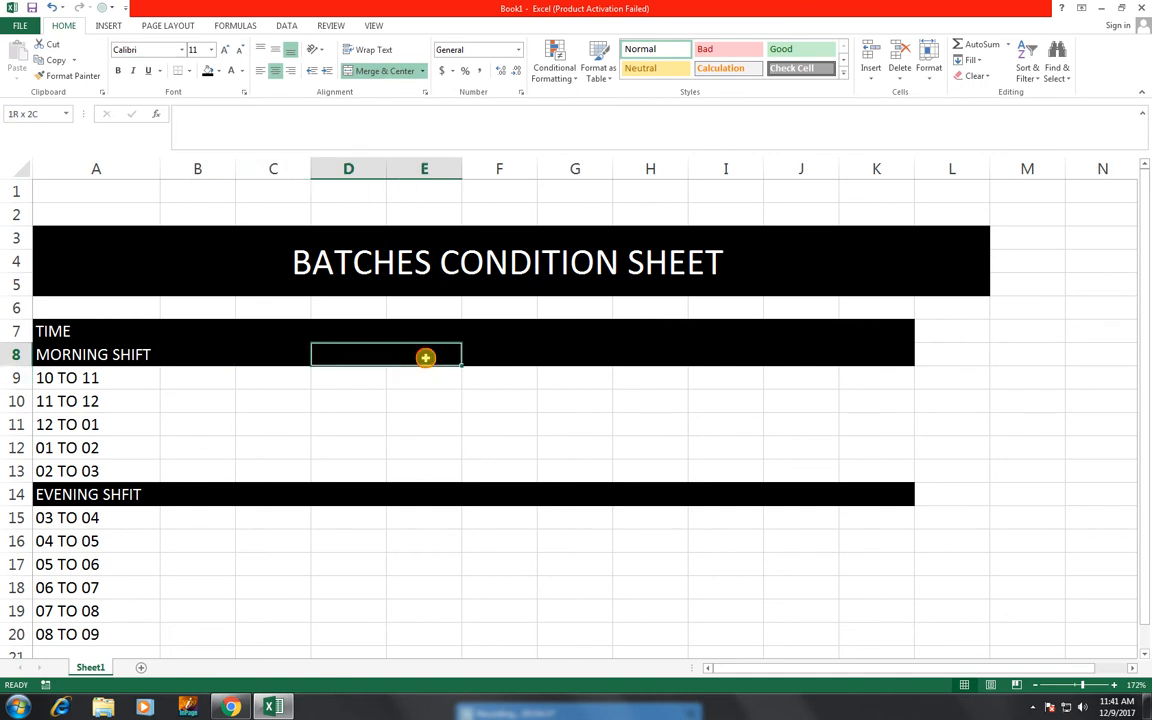
{"action": "left_click", "coordinate": [384, 70]}
{"action": "left_click_drag", "start_coordinate": [496, 358], "coordinate": [575, 355]}
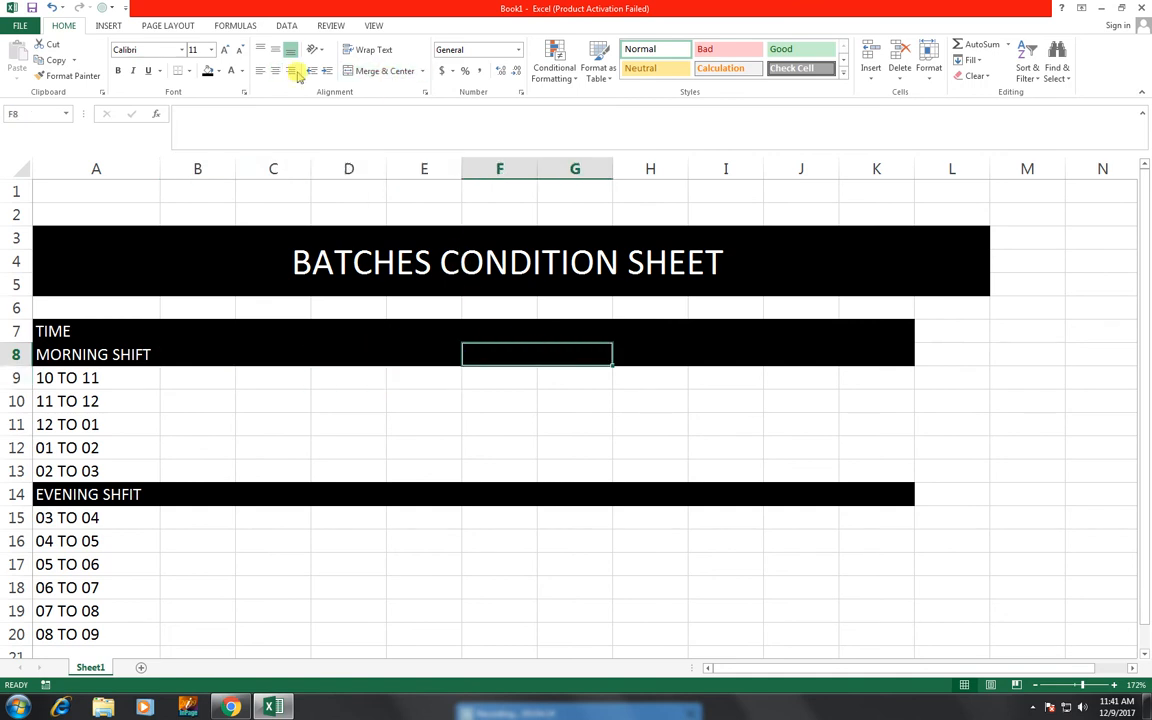
{"action": "left_click", "coordinate": [368, 71]}
{"action": "left_click_drag", "start_coordinate": [666, 358], "coordinate": [702, 357]}
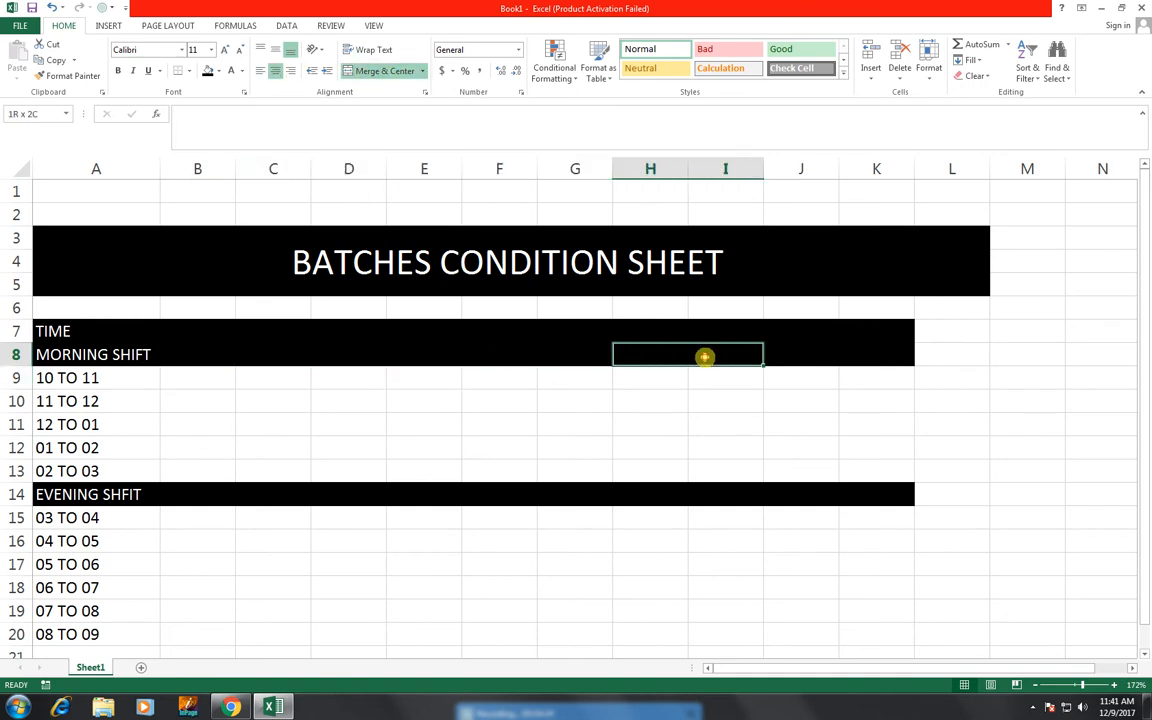
{"action": "left_click", "coordinate": [386, 74]}
{"action": "left_click_drag", "start_coordinate": [810, 352], "coordinate": [872, 350]}
{"action": "left_click", "coordinate": [385, 71]}
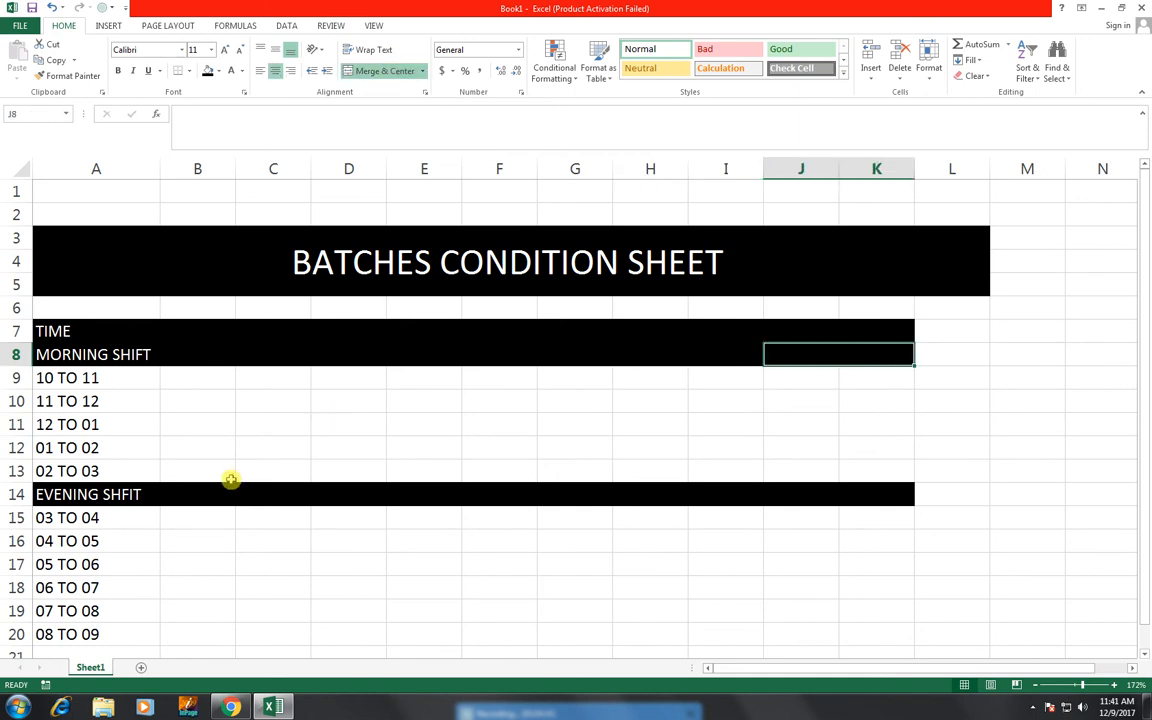
Compare the column B and C cells of the evening shift heading row with those in rows 7 and 8.
{"action": "left_click", "coordinate": [198, 494]}
{"action": "left_click_drag", "start_coordinate": [252, 497], "coordinate": [255, 495]}
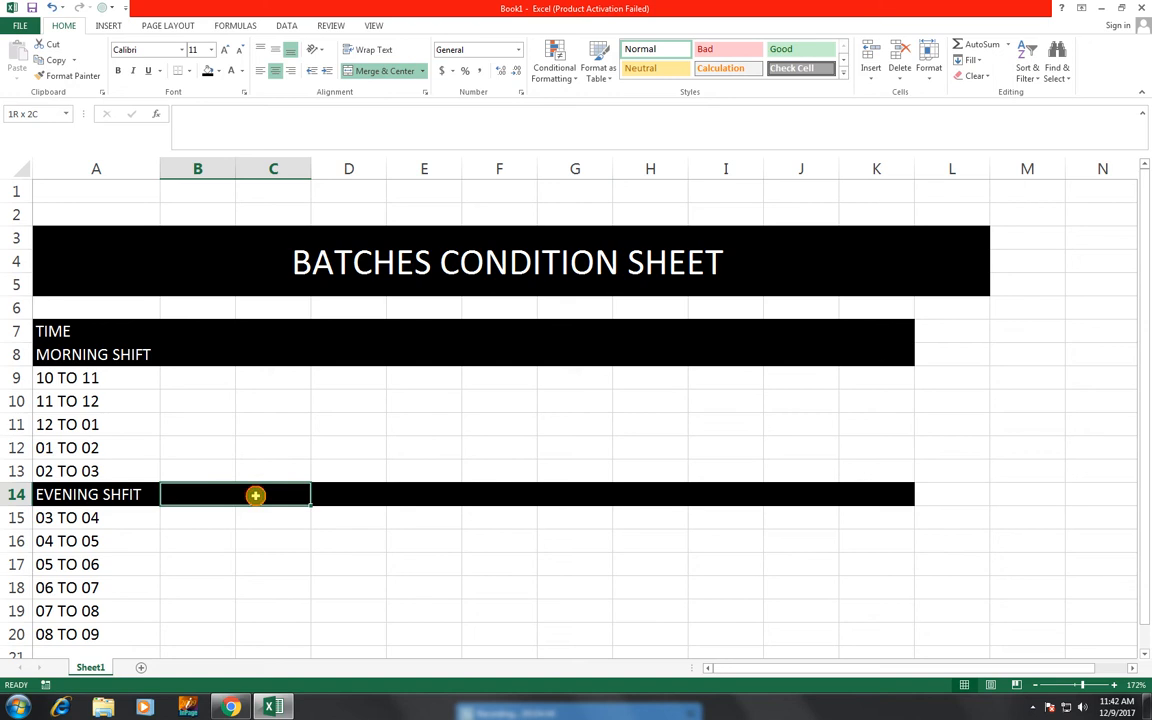
{"action": "left_click", "coordinate": [211, 491]}
{"action": "left_click", "coordinate": [212, 332]}
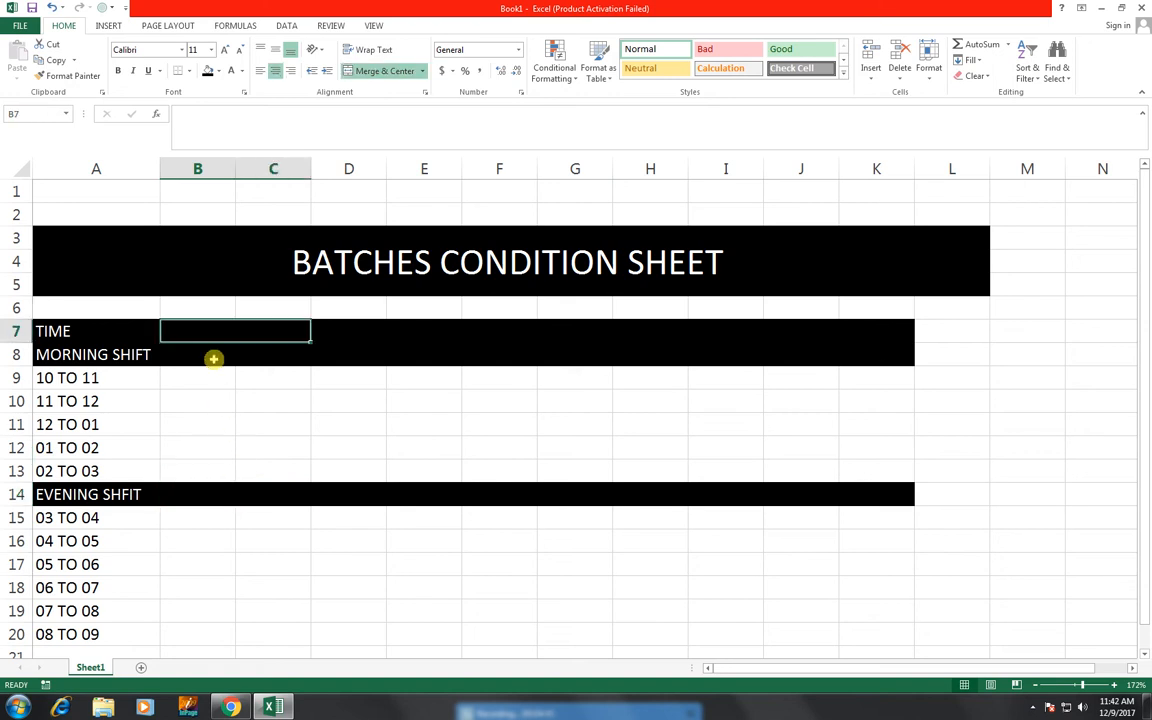
{"action": "left_click", "coordinate": [213, 358]}
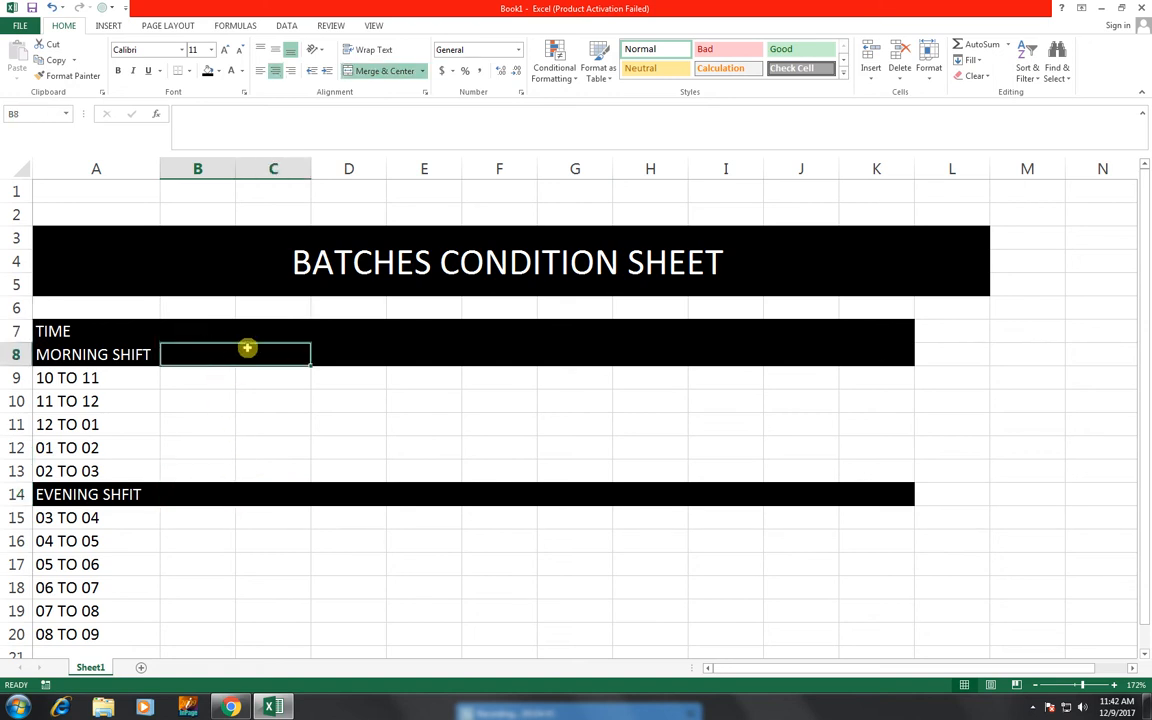
{"action": "key", "text": "Return"}
{"action": "left_click", "coordinate": [224, 501]}
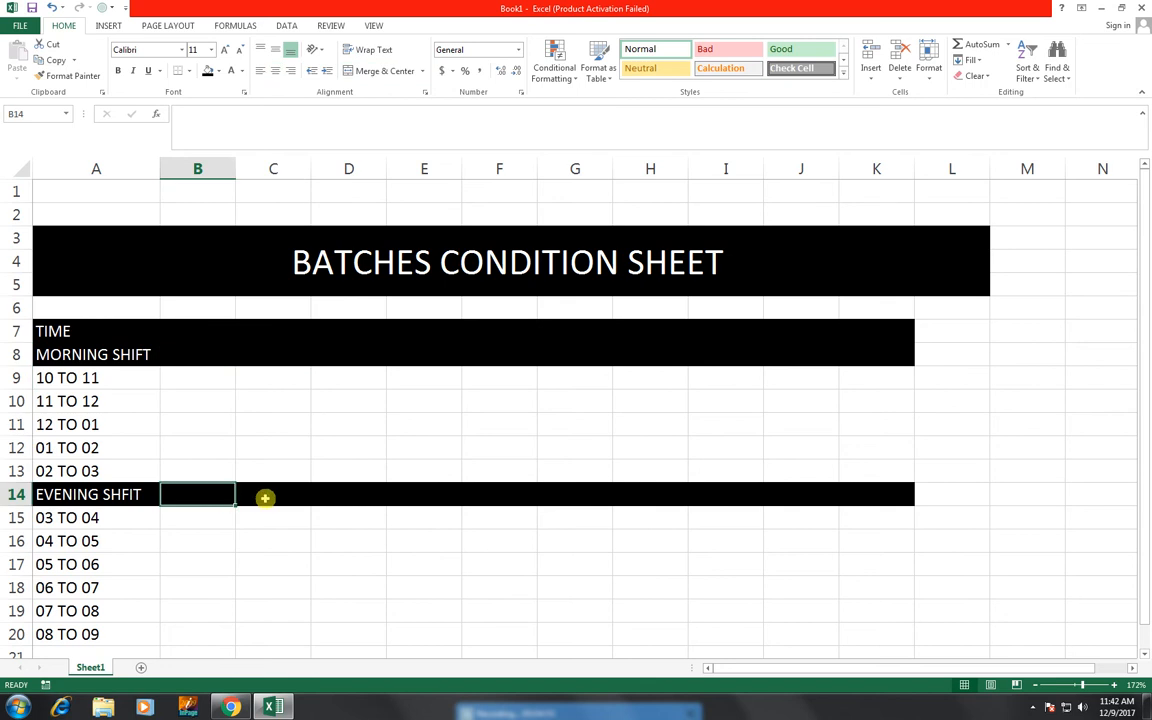
{"action": "left_click", "coordinate": [265, 501]}
Unmerge the paired cells of the MORNING SHIFT row from B8:C8 through J8:K8.
{"action": "left_click", "coordinate": [216, 355]}
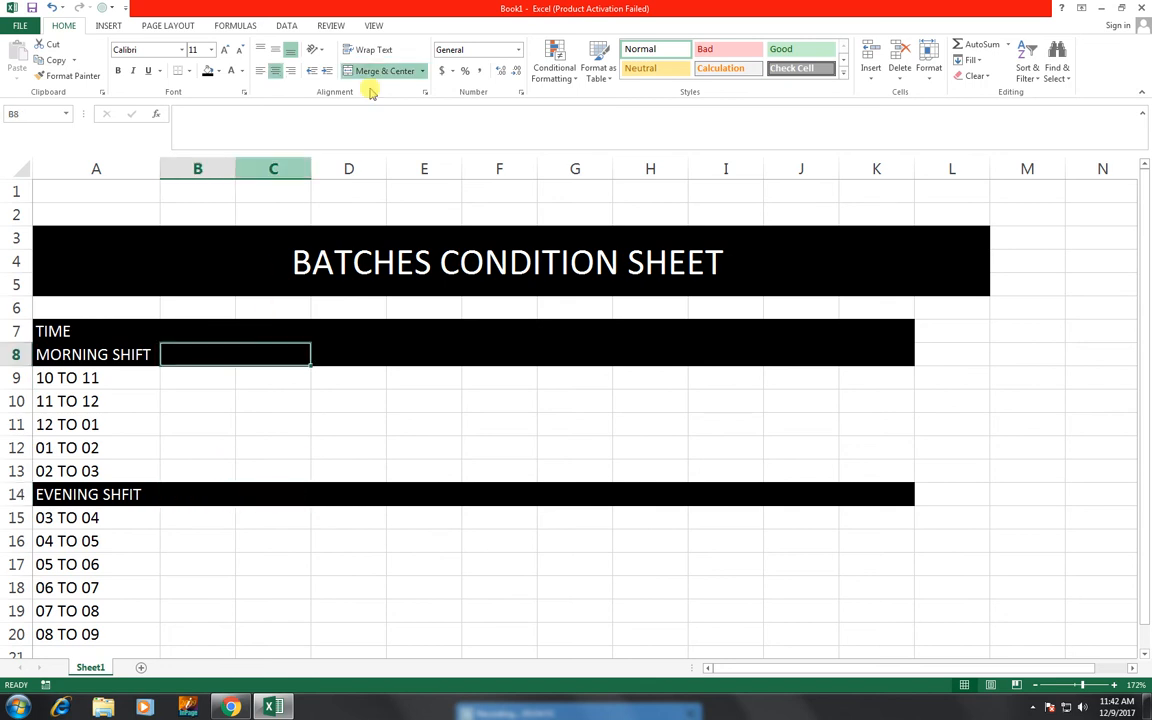
{"action": "left_click", "coordinate": [368, 356]}
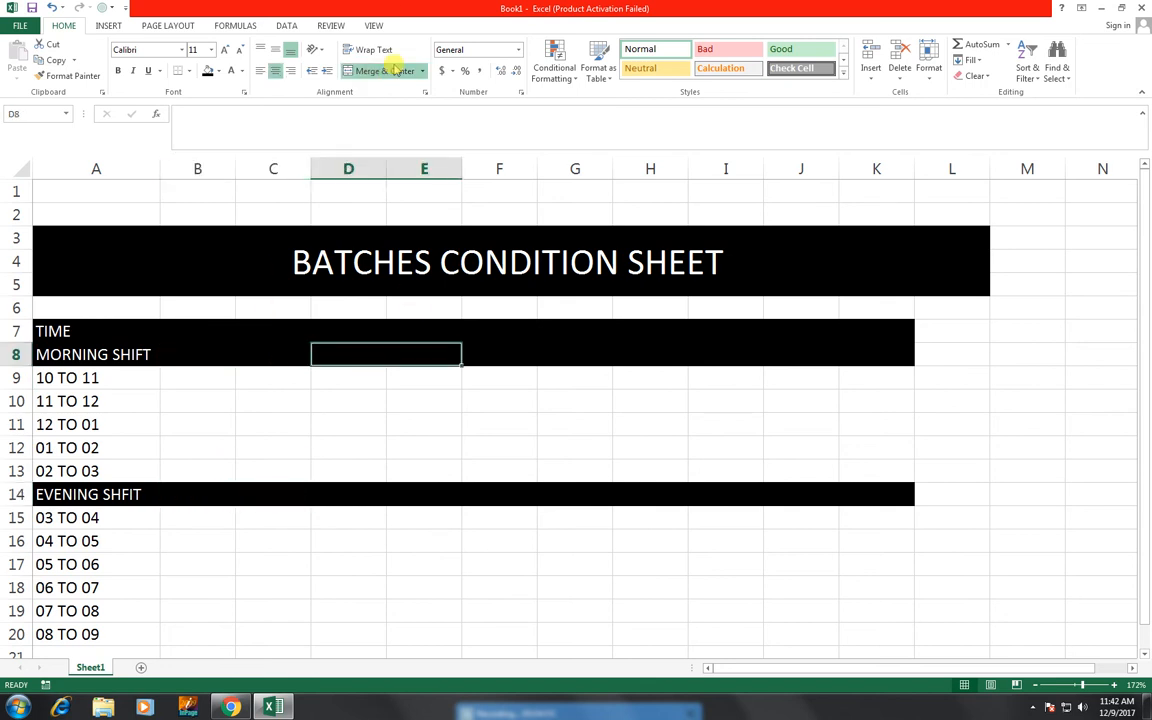
{"action": "left_click", "coordinate": [530, 357]}
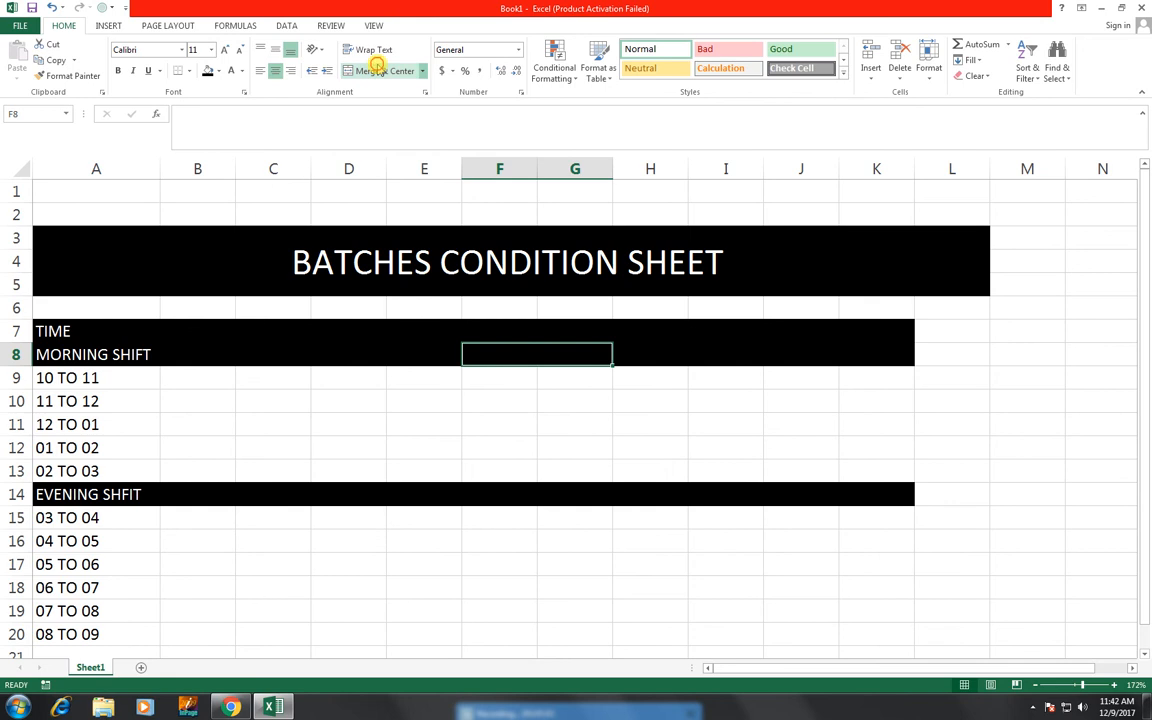
{"action": "left_click", "coordinate": [656, 369]}
{"action": "left_click", "coordinate": [659, 356]}
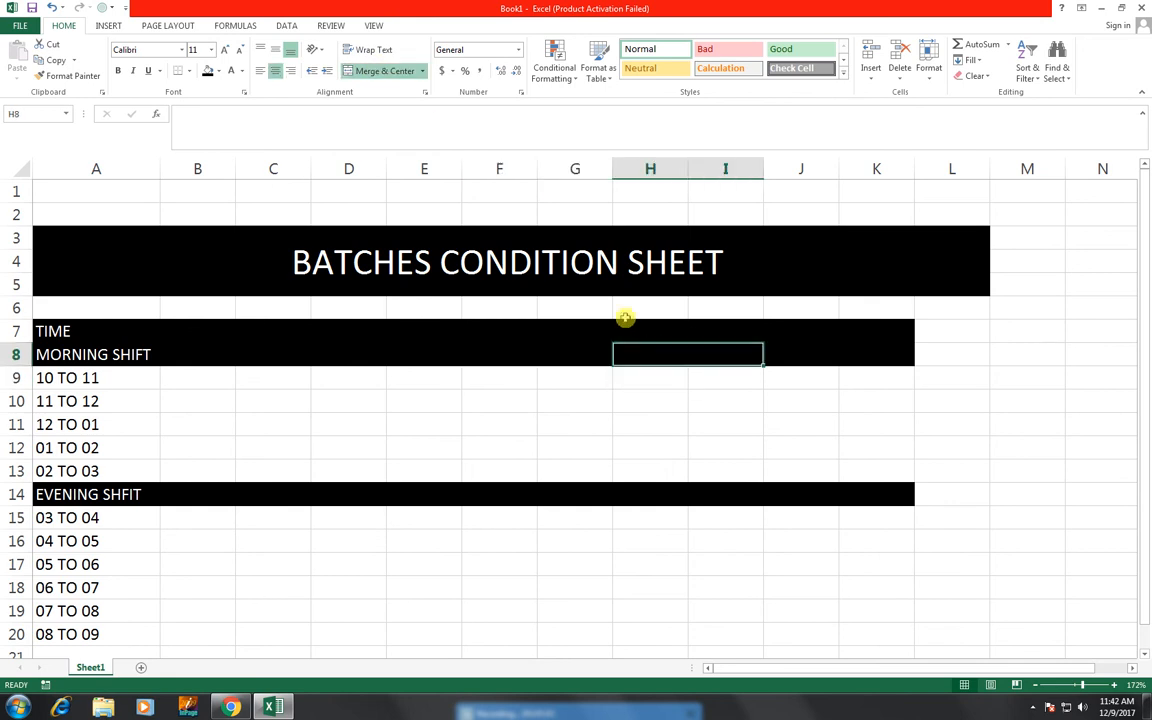
{"action": "left_click", "coordinate": [820, 353]}
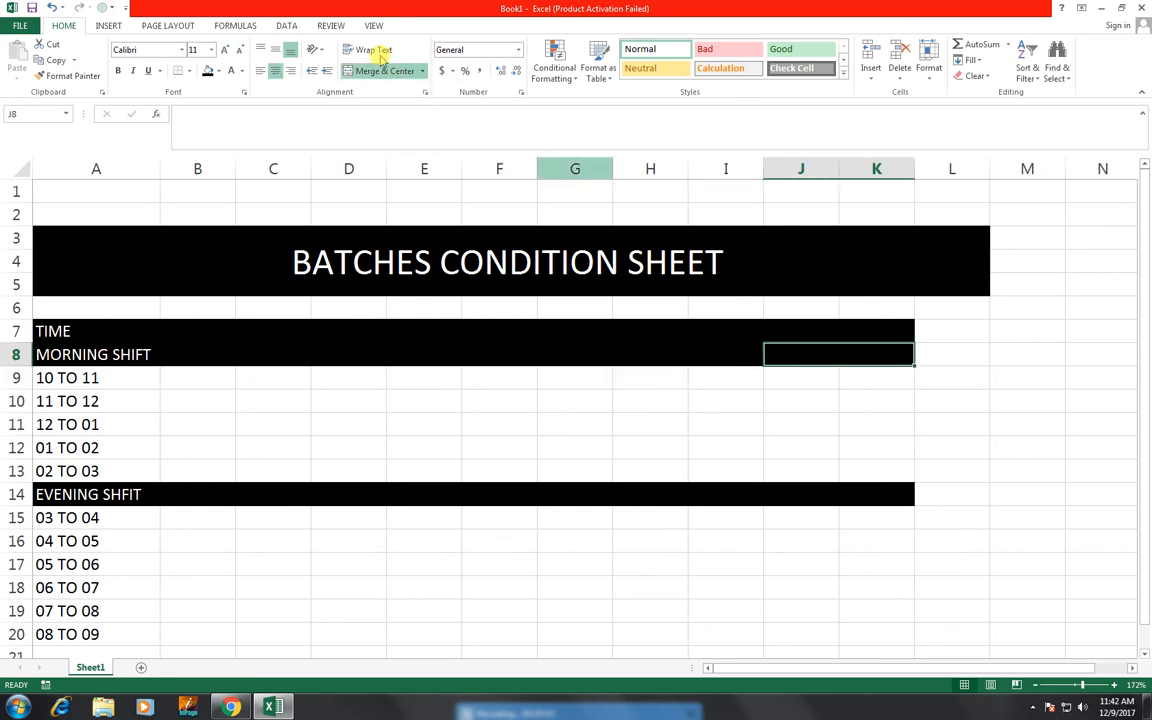
{"action": "left_click", "coordinate": [378, 71]}
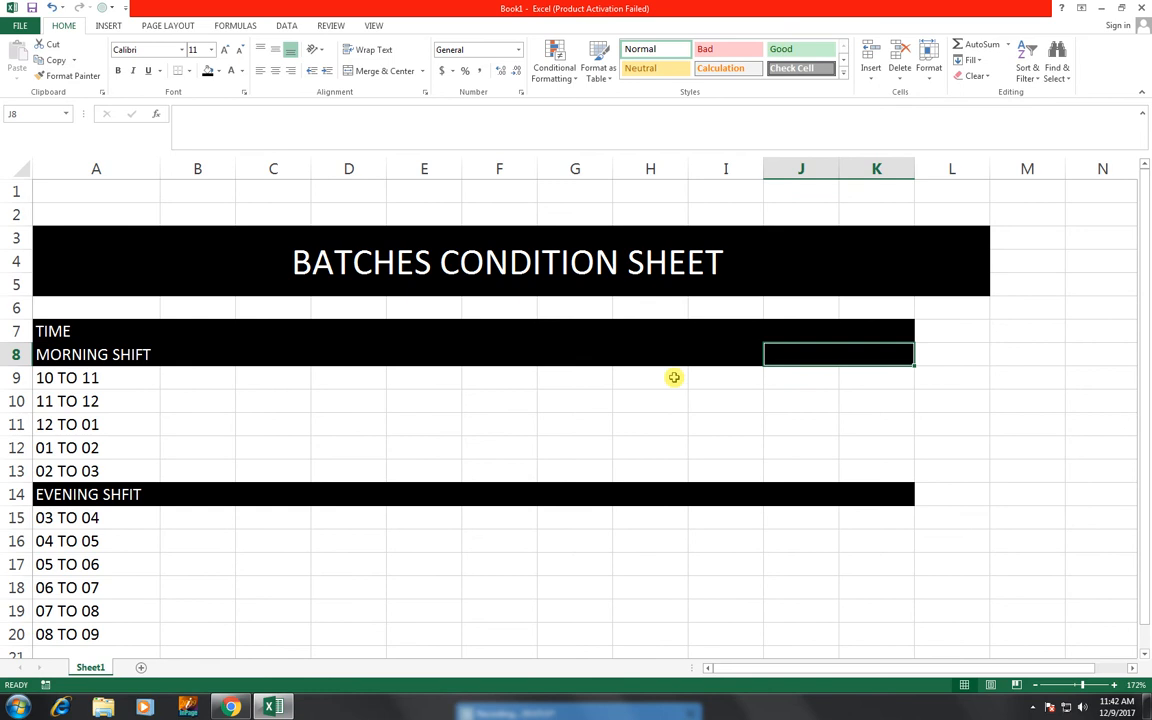
Enter the first two teachers' names, each prefixed with SIR, as headings in merged cells B7 and D7.
{"action": "left_click", "coordinate": [198, 333]}
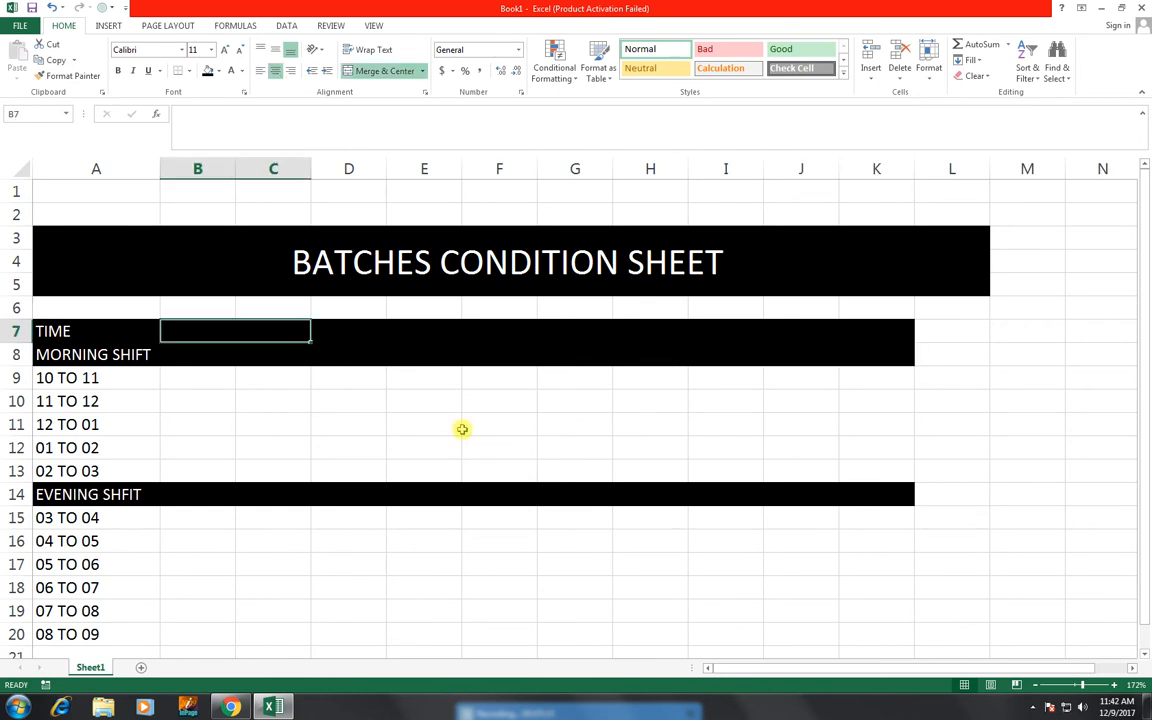
{"action": "type", "text": "SIR "}
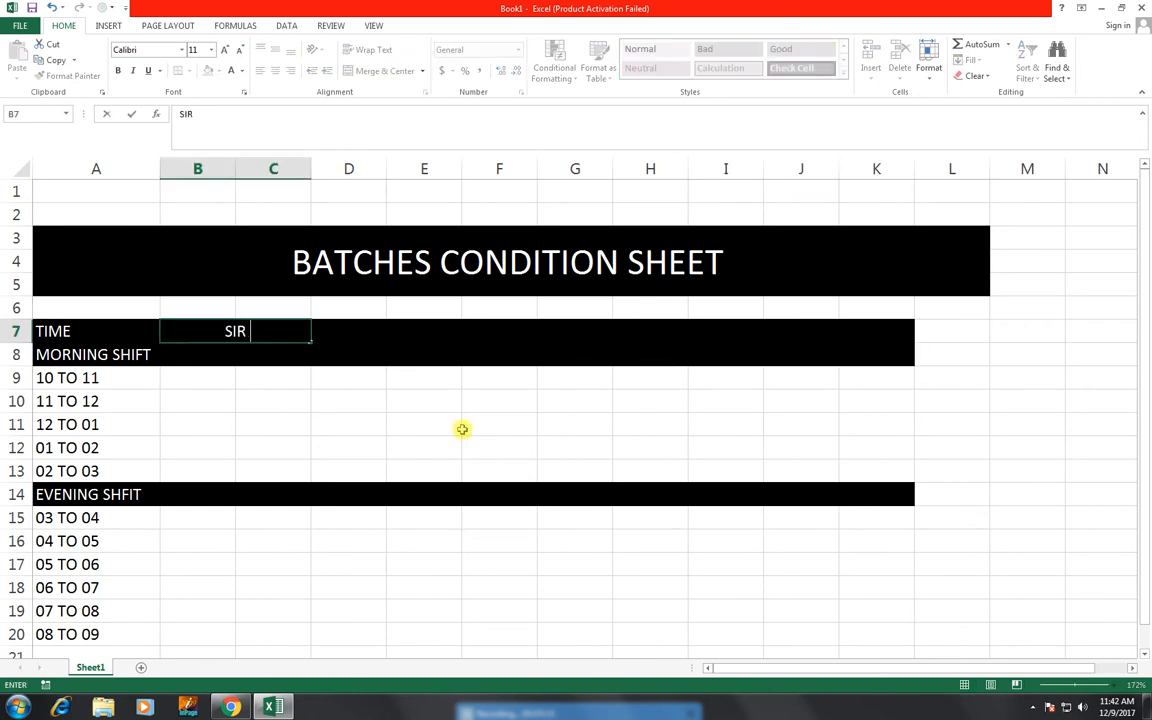
{"action": "type", "text": "KAFEEL"}
{"action": "key", "text": "Tab"}
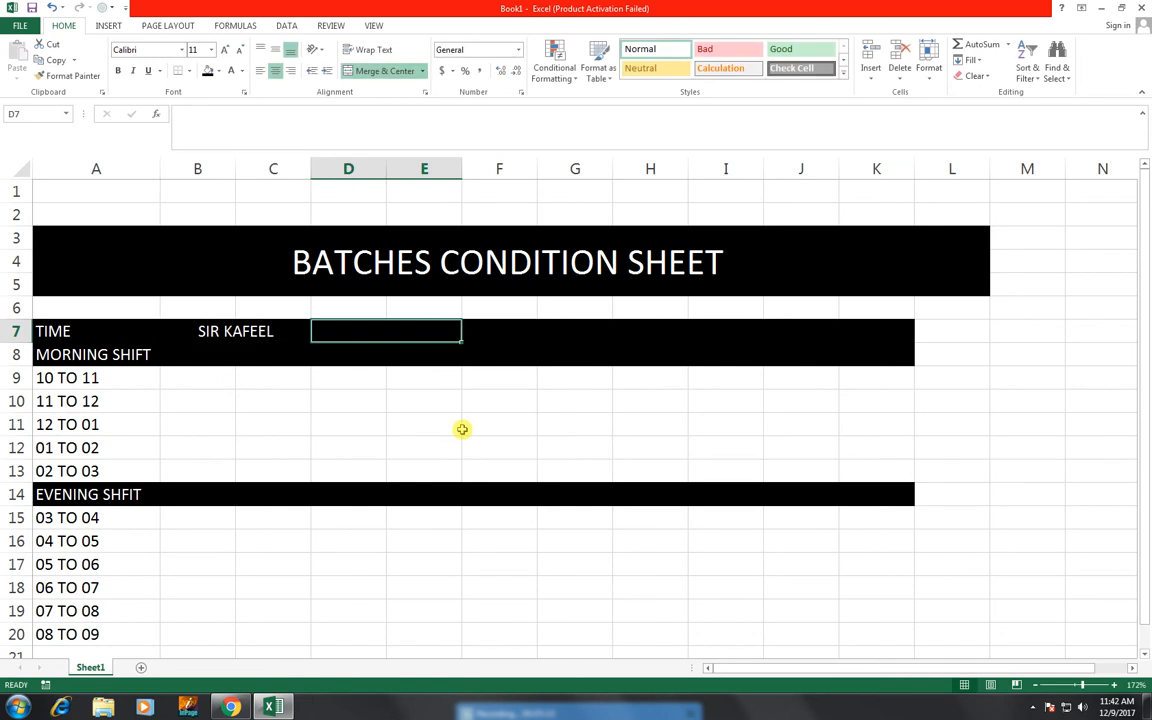
{"action": "type", "text": "SIR"}
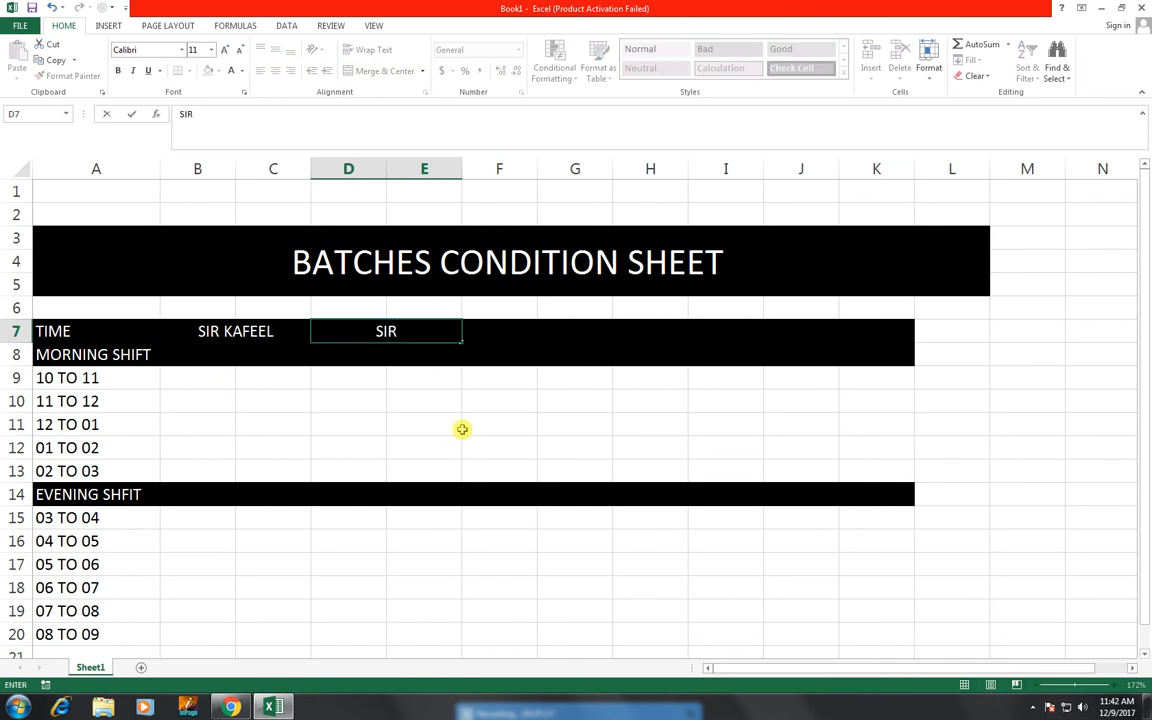
{"action": "type", "text": " KAF"}
{"action": "key", "text": "BackSpace"}
{"action": "type", "text": "HAMMD"}
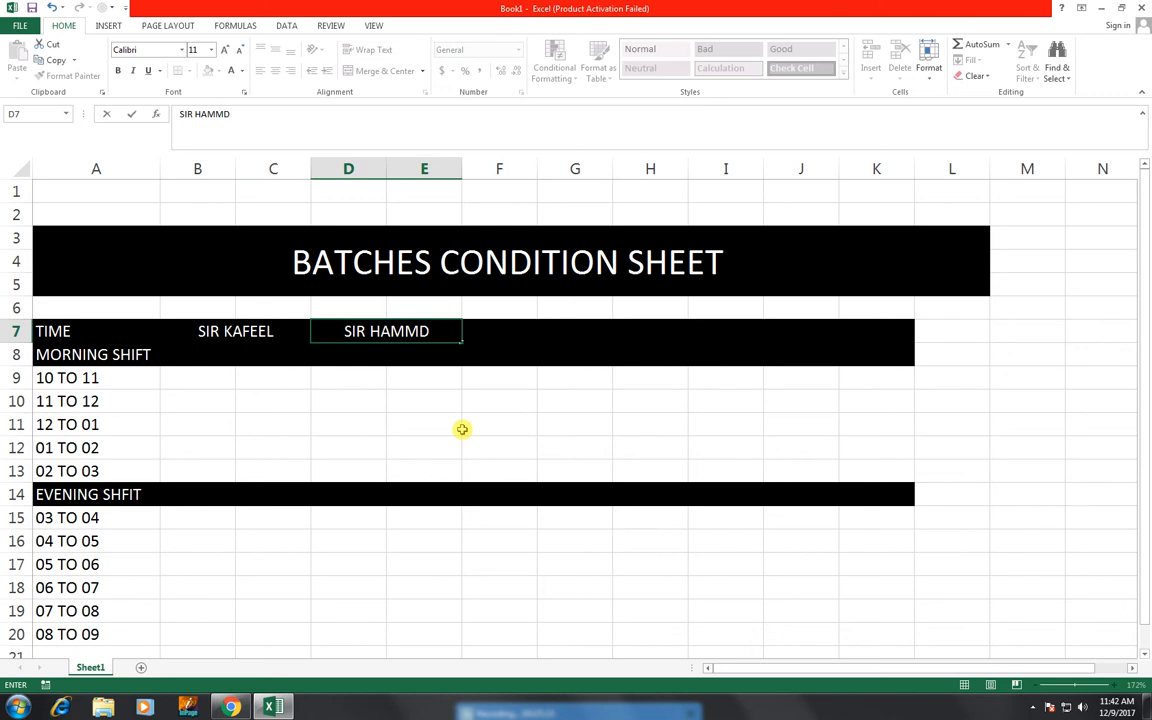
{"action": "key", "text": "Tab"}
Enter the third and fourth teachers' names, prefixed MISS and MIS, as headings in merged cells F7 and H7.
{"action": "type", "text": "MI"}
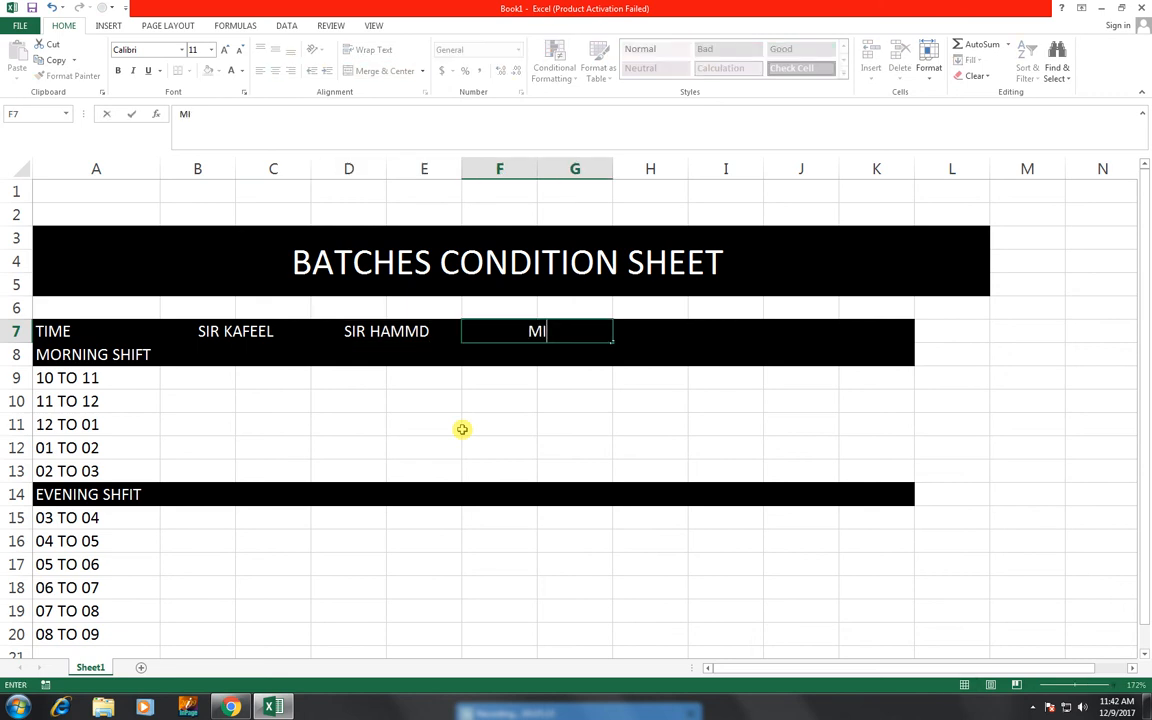
{"action": "type", "text": "SS SHAMIM"}
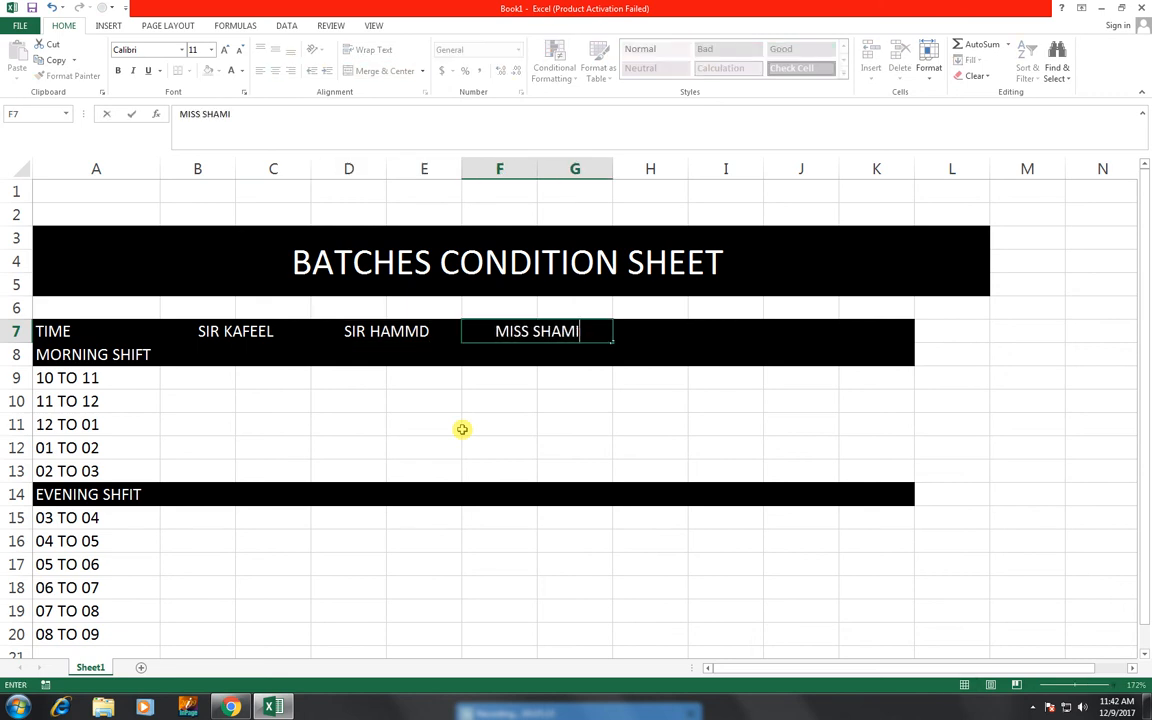
{"action": "key", "text": "Tab"}
{"action": "type", "text": "MI"}
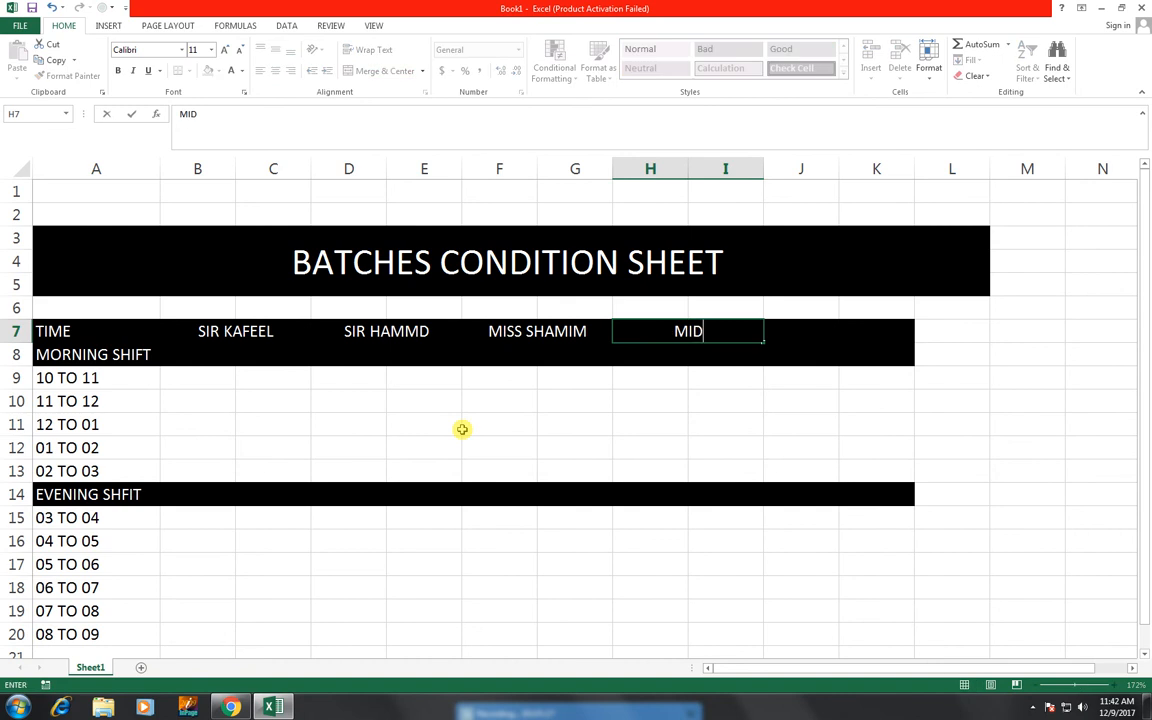
{"action": "type", "text": "S FARWA"}
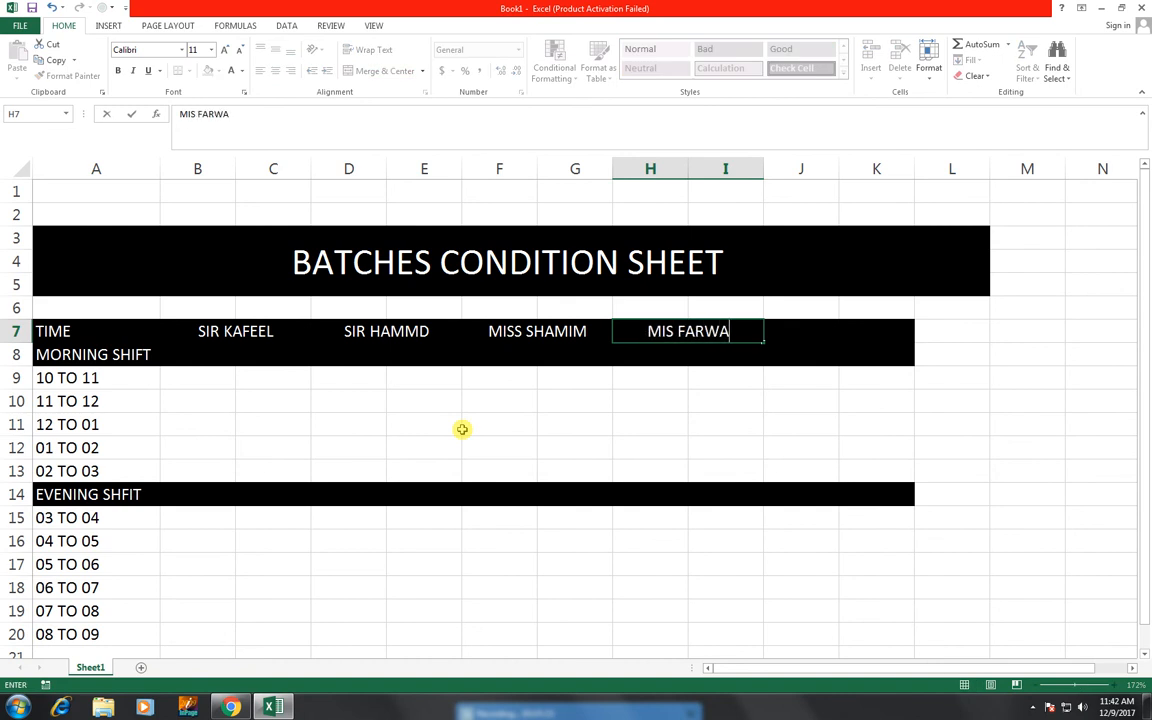
{"action": "key", "text": "Tab"}
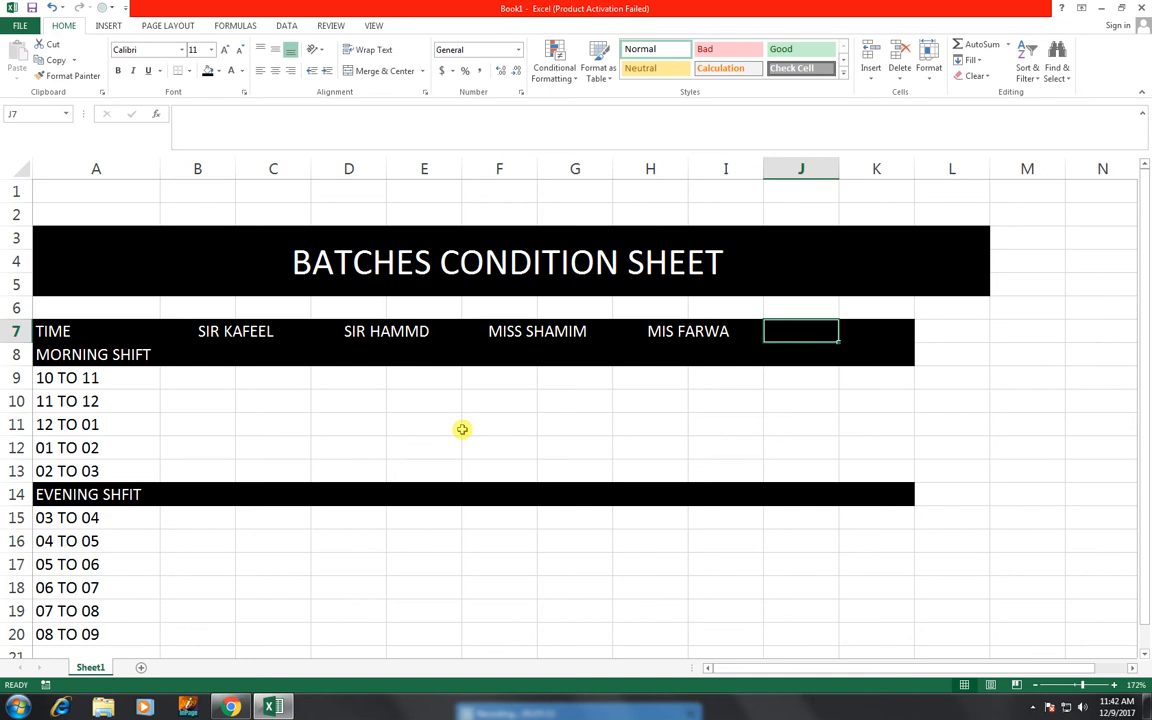
Merge and center J7:K7 and enter the fifth teacher's name there, prefixed with SIR.
{"action": "left_click_drag", "start_coordinate": [800, 331], "coordinate": [887, 337]}
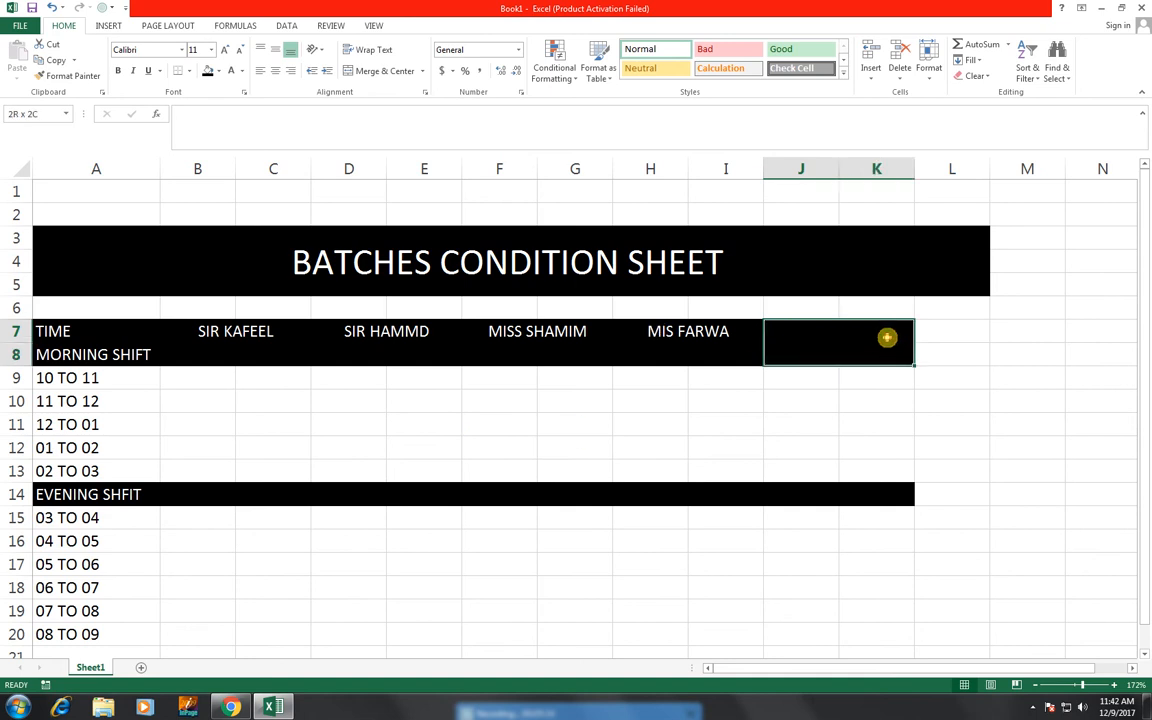
{"action": "left_click", "coordinate": [364, 78]}
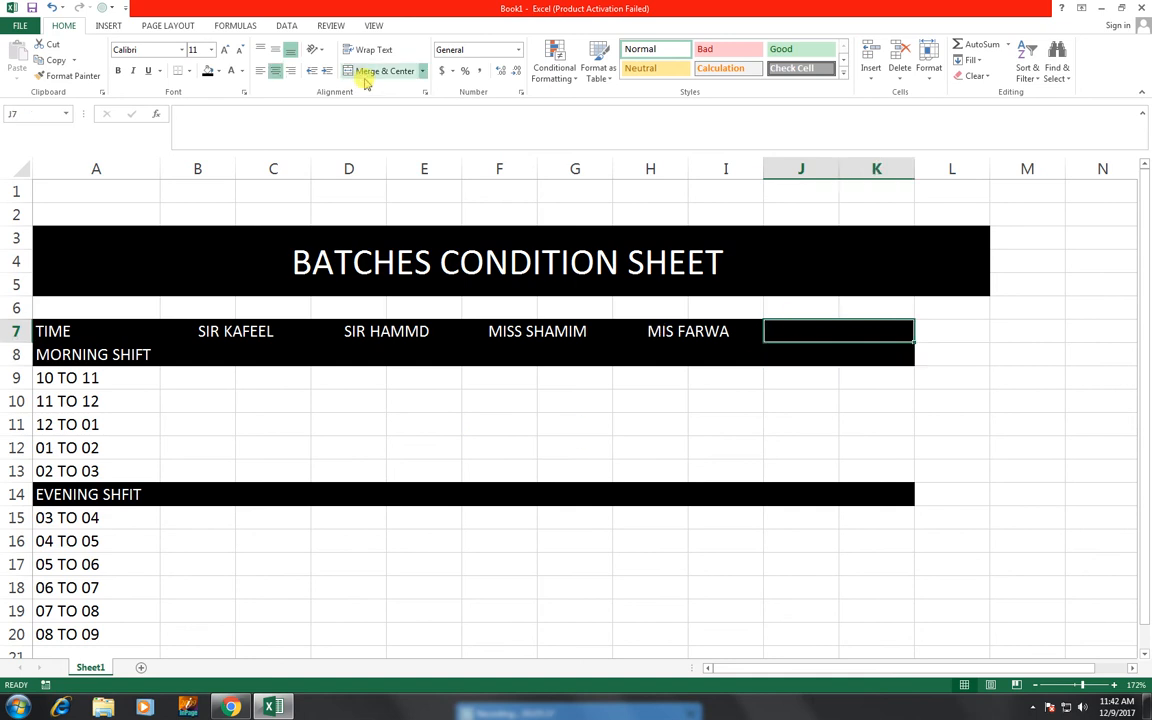
{"action": "key", "text": "BackSpace"}
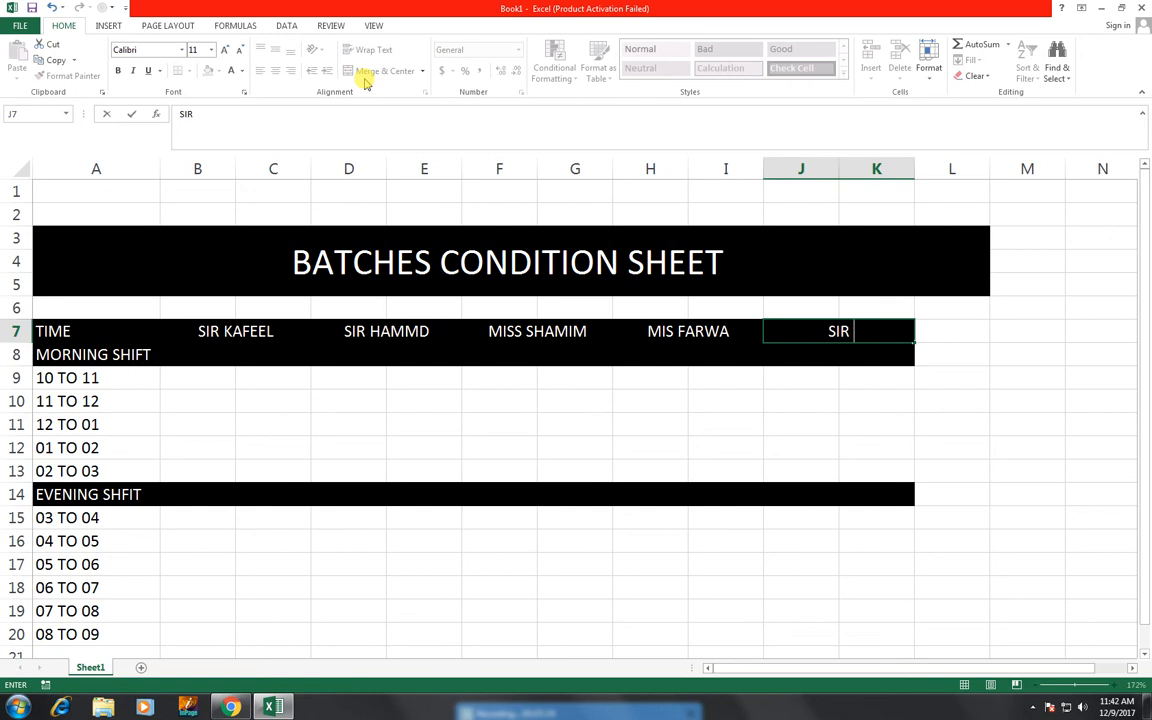
{"action": "type", "text": "SIR DANIYAL"}
{"action": "key", "text": "Return"}
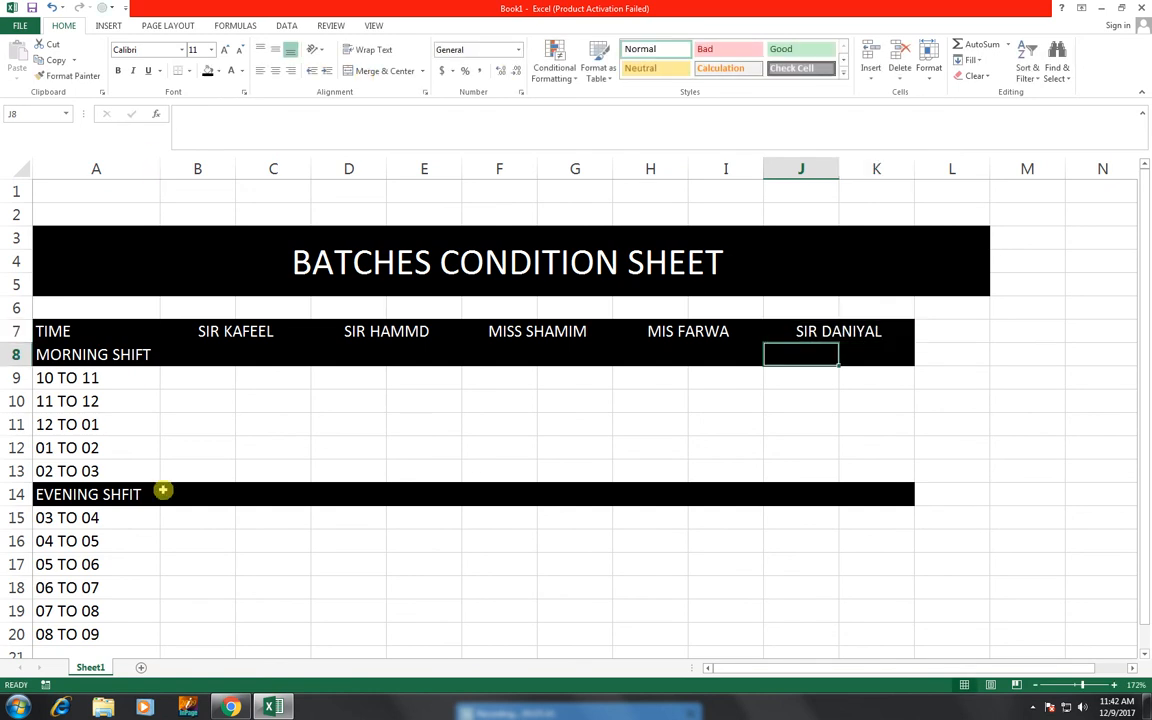
Unmerge cells B8:C8 in the MORNING SHIFT row.
{"action": "left_click", "coordinate": [217, 369]}
{"action": "key", "text": "Up"}
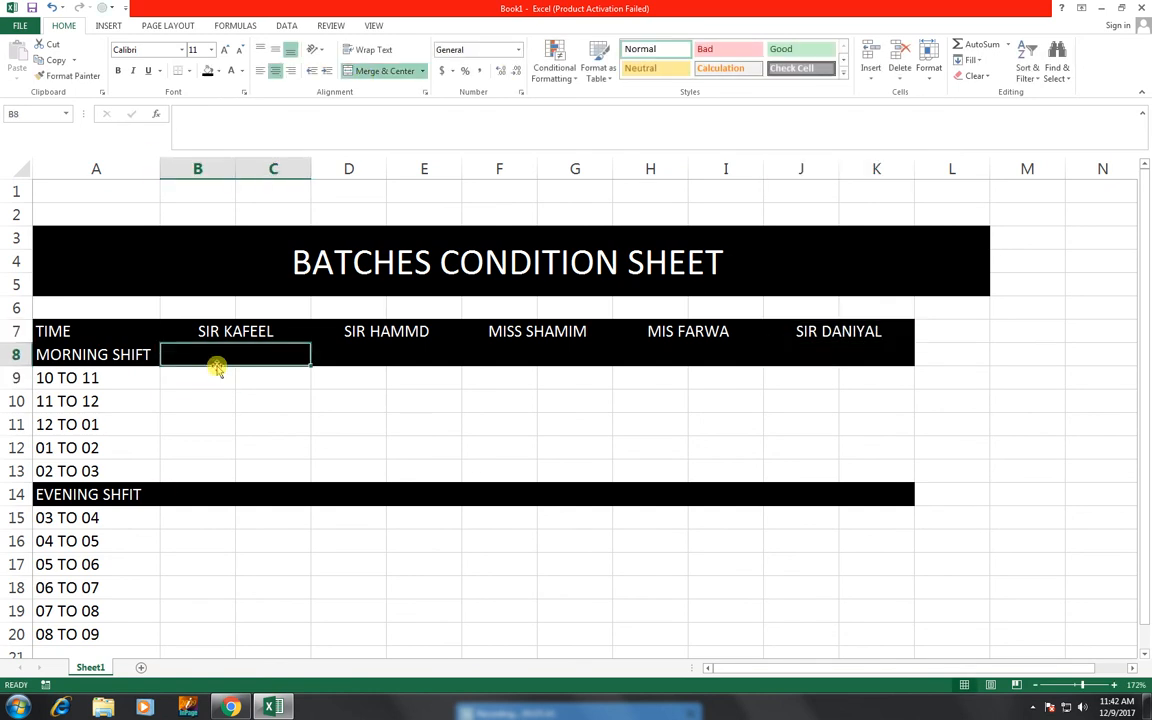
{"action": "left_click", "coordinate": [395, 71]}
{"action": "left_click", "coordinate": [357, 362]}
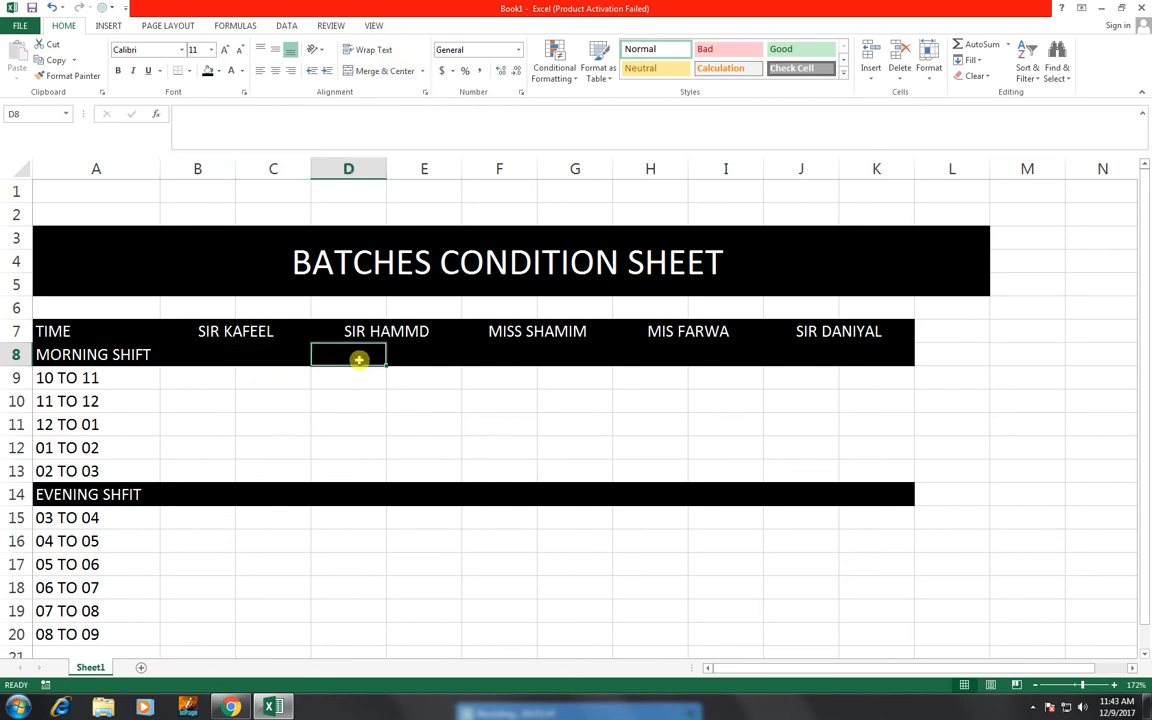
Enter the subheadings TOTAL BATCH in B8 and TOTAL STUDENT in C8 under the first teacher's name.
{"action": "left_click", "coordinate": [218, 357]}
{"action": "type", "text": "TOTAL"}
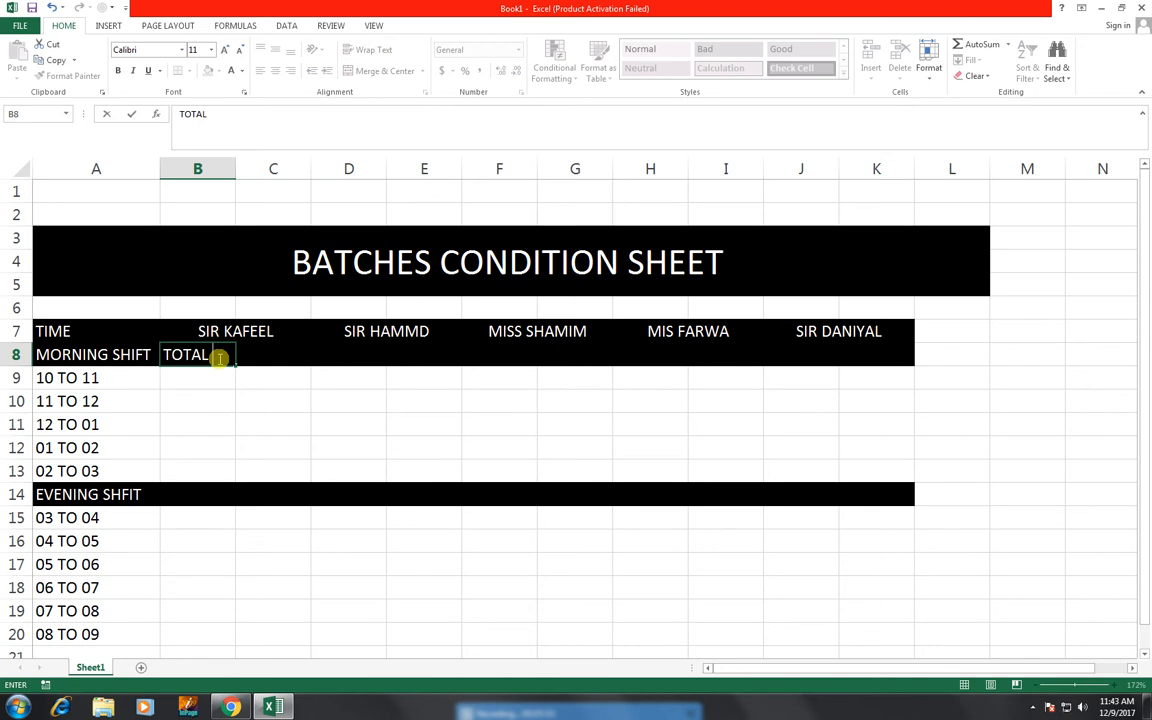
{"action": "type", "text": " BATCH"}
{"action": "key", "text": "Tab"}
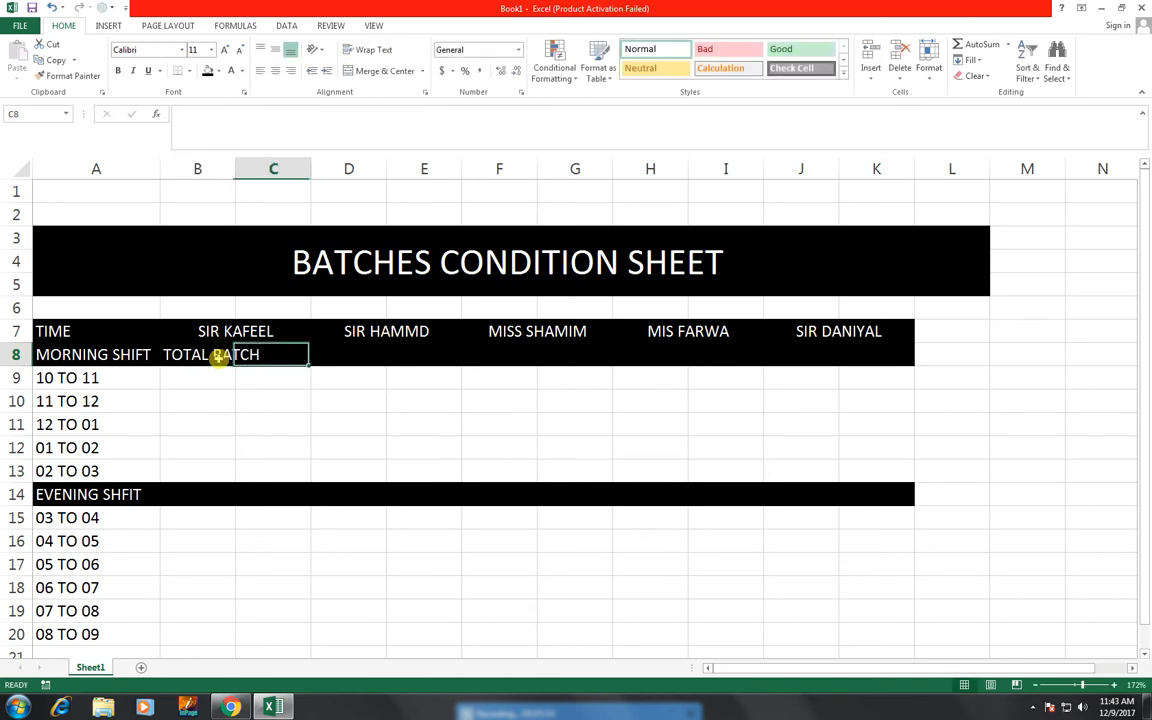
{"action": "type", "text": "TOTAL STUDENT"}
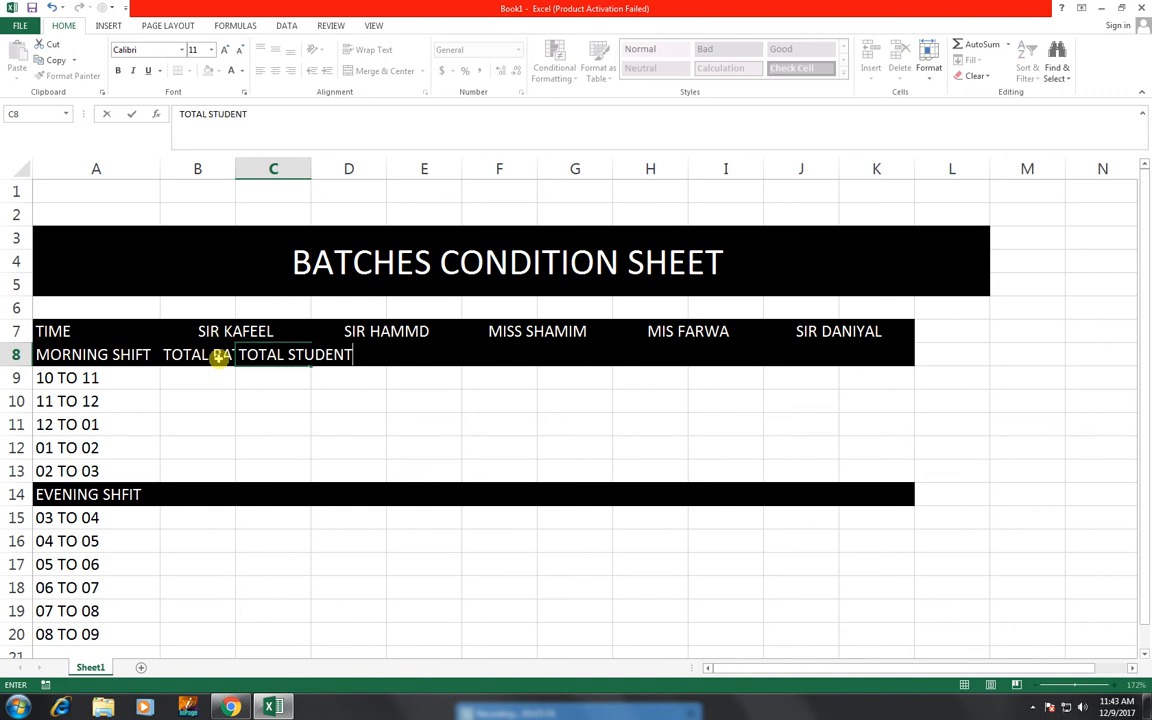
{"action": "key", "text": "Return"}
Fill the B8:C8 subheadings across row 8 through K8 and autofit the widths of columns B to K.
{"action": "left_click_drag", "start_coordinate": [219, 356], "coordinate": [900, 378]}
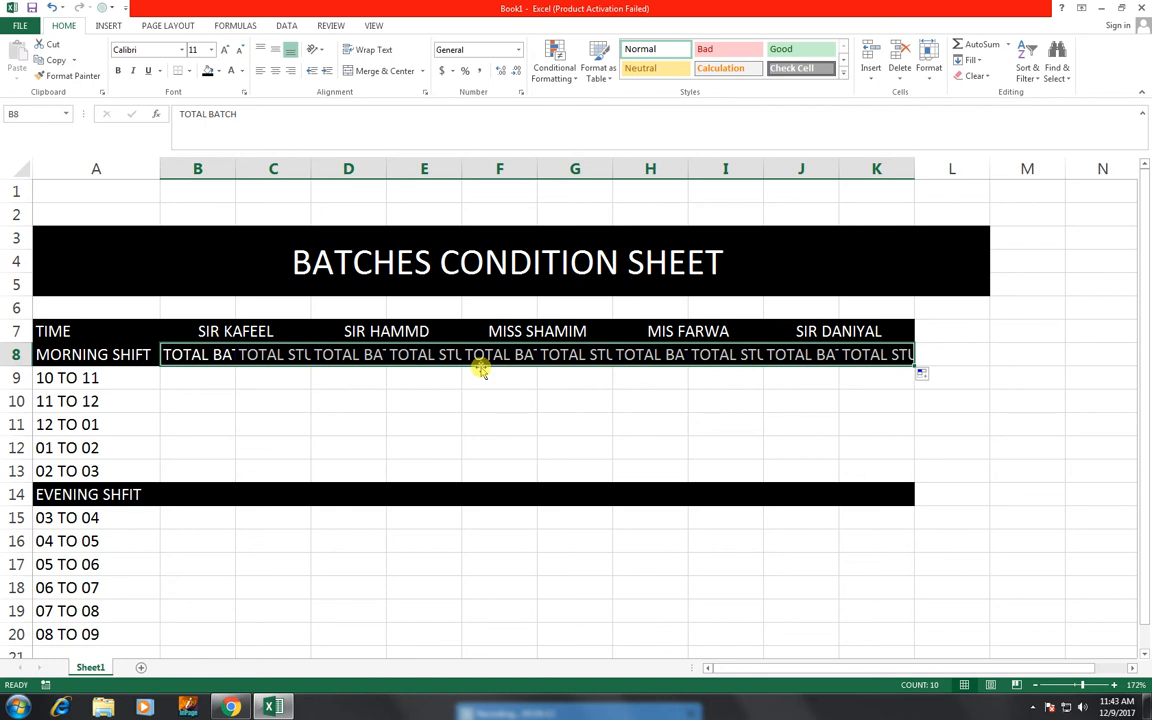
{"action": "left_click_drag", "start_coordinate": [197, 168], "coordinate": [848, 162]}
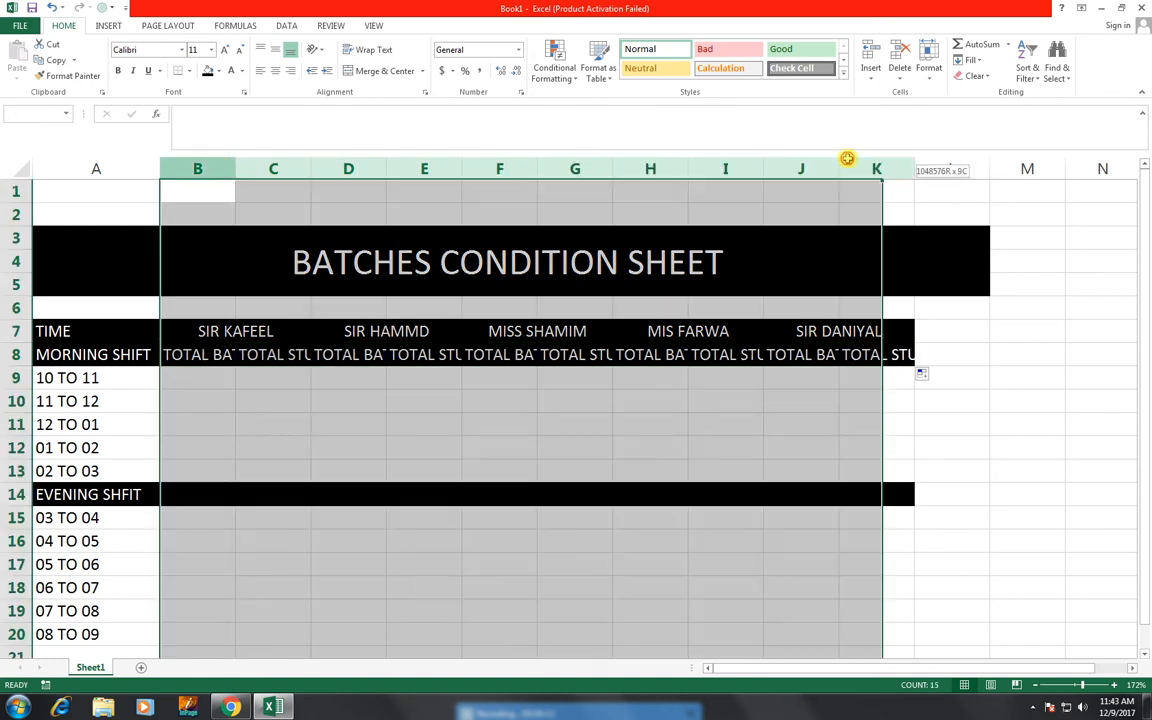
{"action": "double_click", "coordinate": [541, 167]}
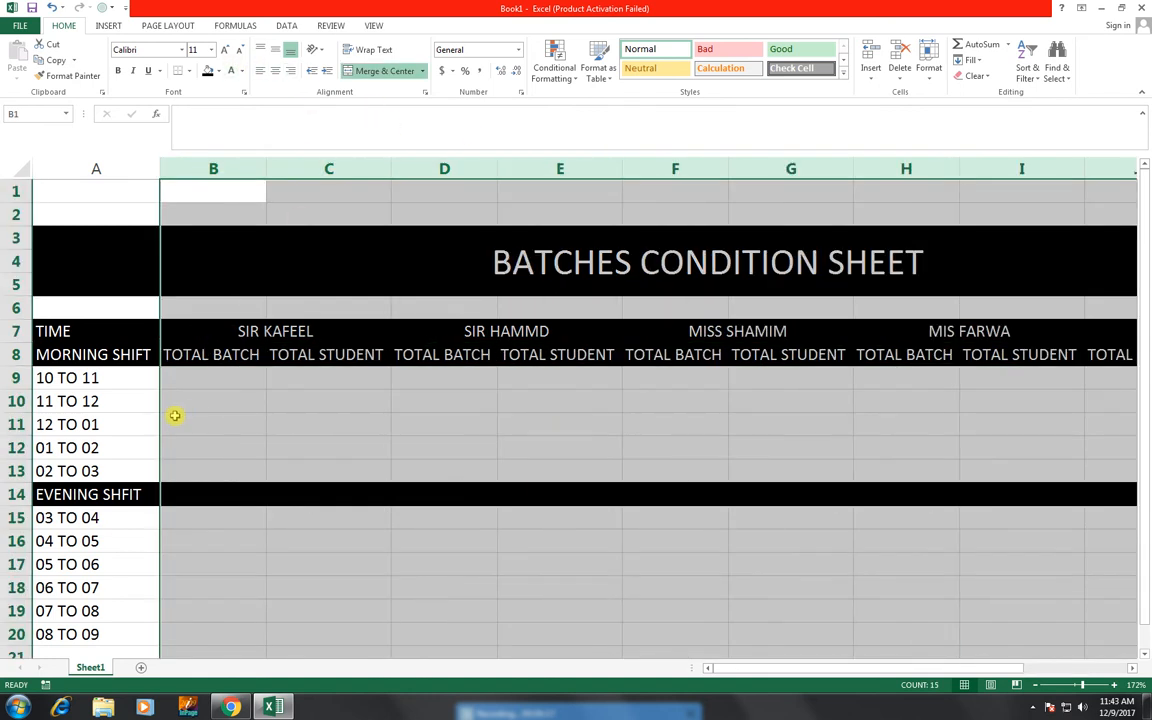
Reduce the font size of the subheadings in B8:K8 to 9 and autofit columns B to K again.
{"action": "left_click_drag", "start_coordinate": [186, 355], "coordinate": [890, 352]}
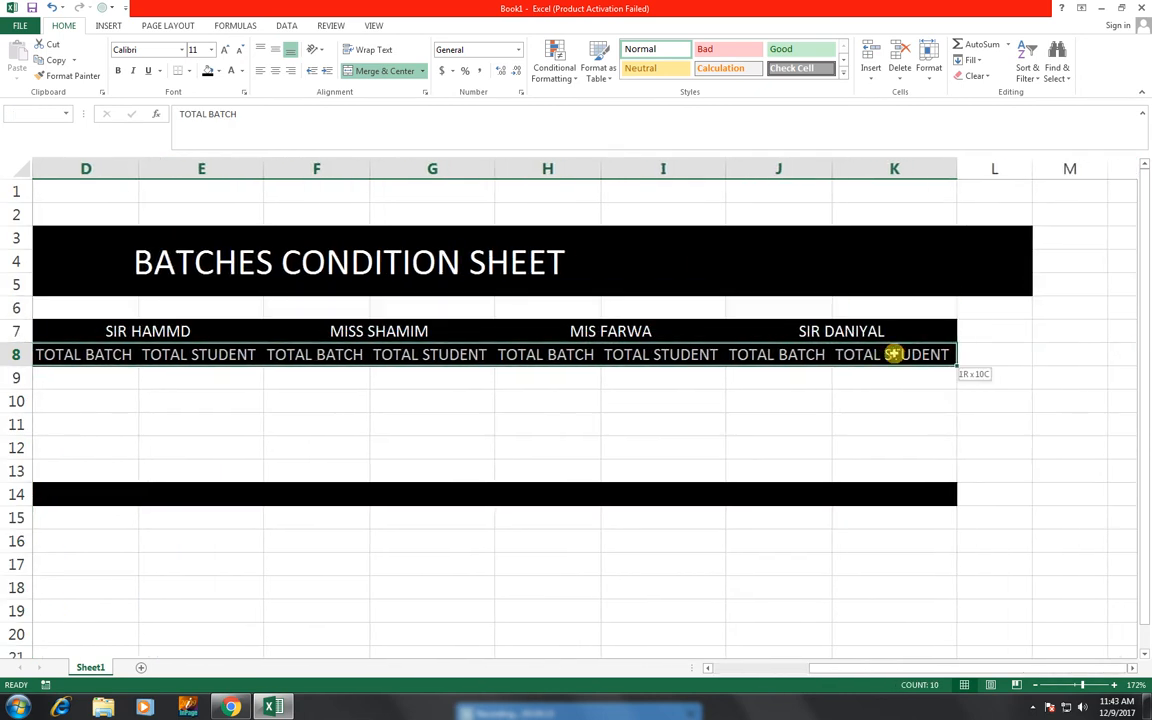
{"action": "left_click", "coordinate": [238, 52]}
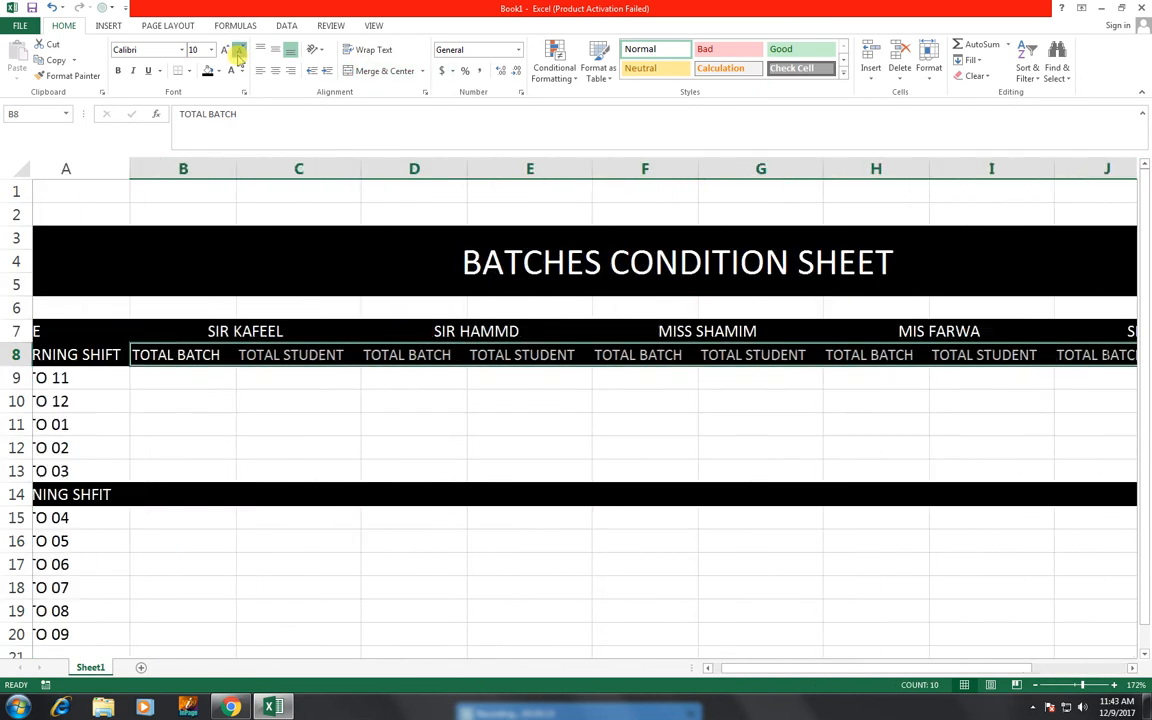
{"action": "left_click", "coordinate": [238, 52]}
{"action": "key", "text": "ctrl+q"}
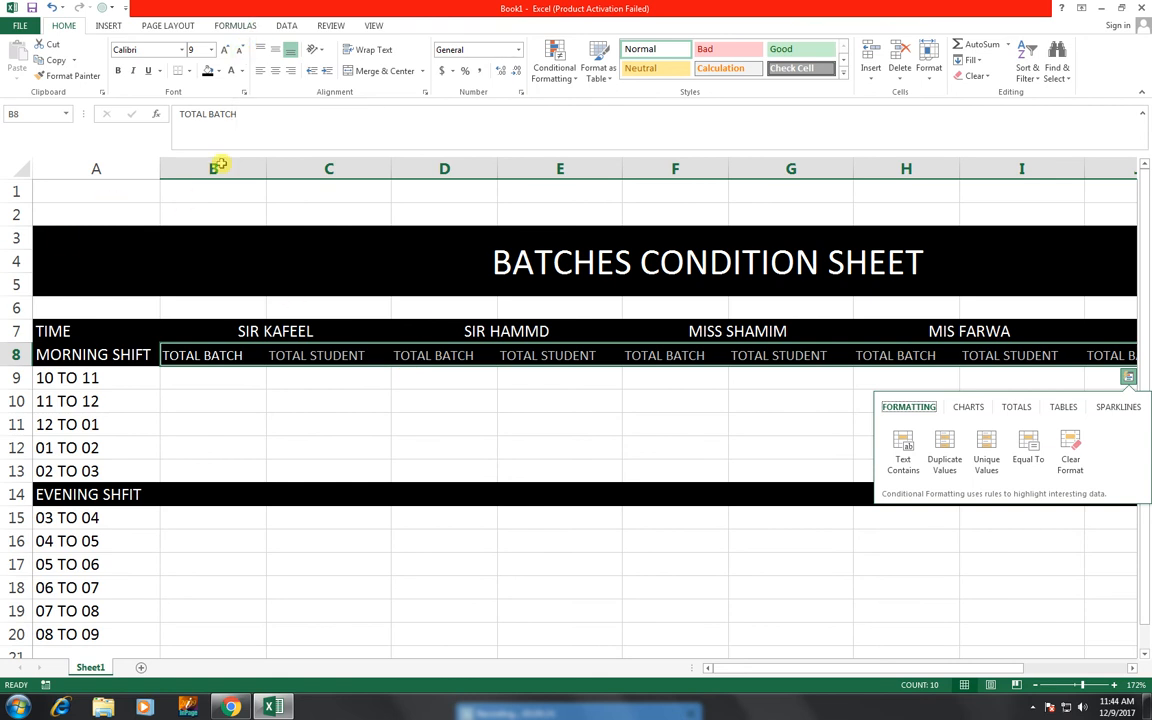
{"action": "left_click_drag", "start_coordinate": [218, 165], "coordinate": [945, 173]}
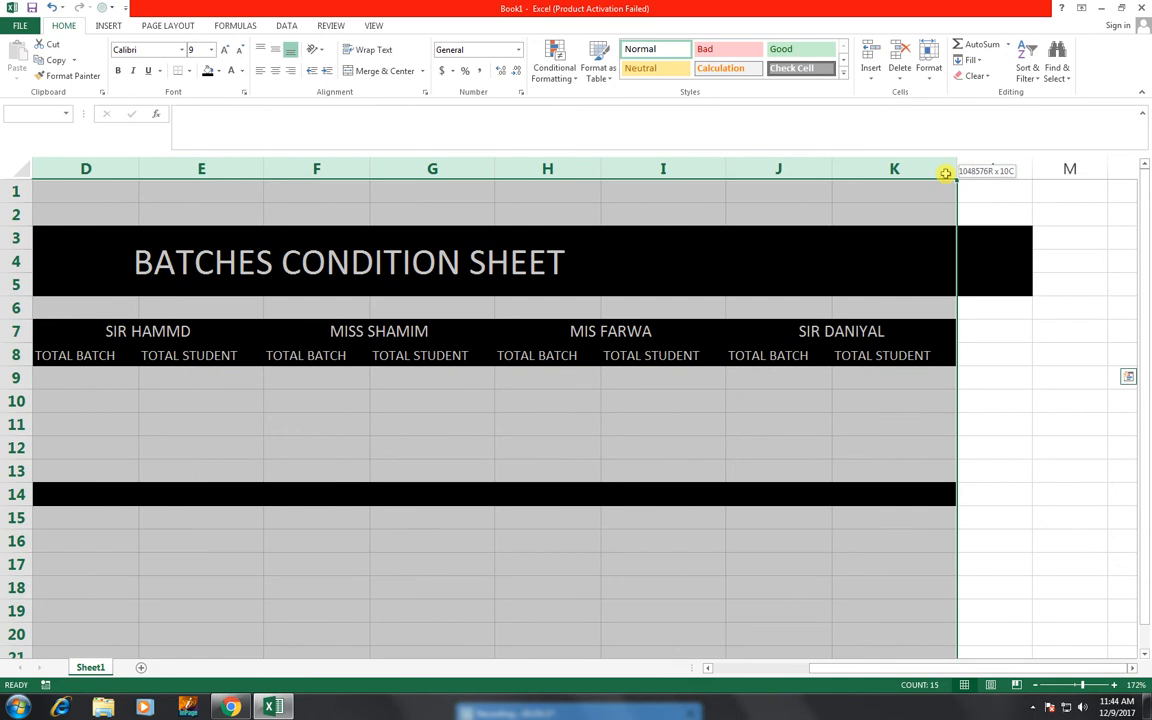
{"action": "double_click", "coordinate": [833, 163]}
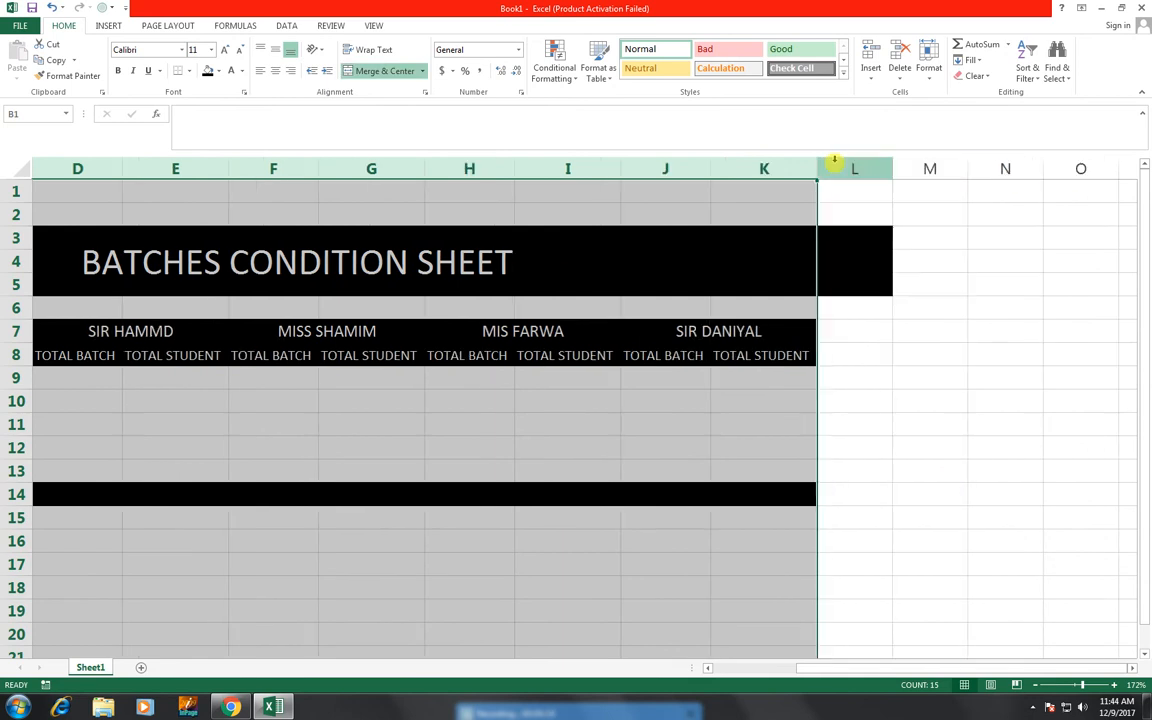
Copy the TOTAL BATCH and TOTAL STUDENT subheadings from B8:C8 to B14 and fill them across row 14 through K14.
{"action": "left_click_drag", "start_coordinate": [866, 667], "coordinate": [788, 667]}
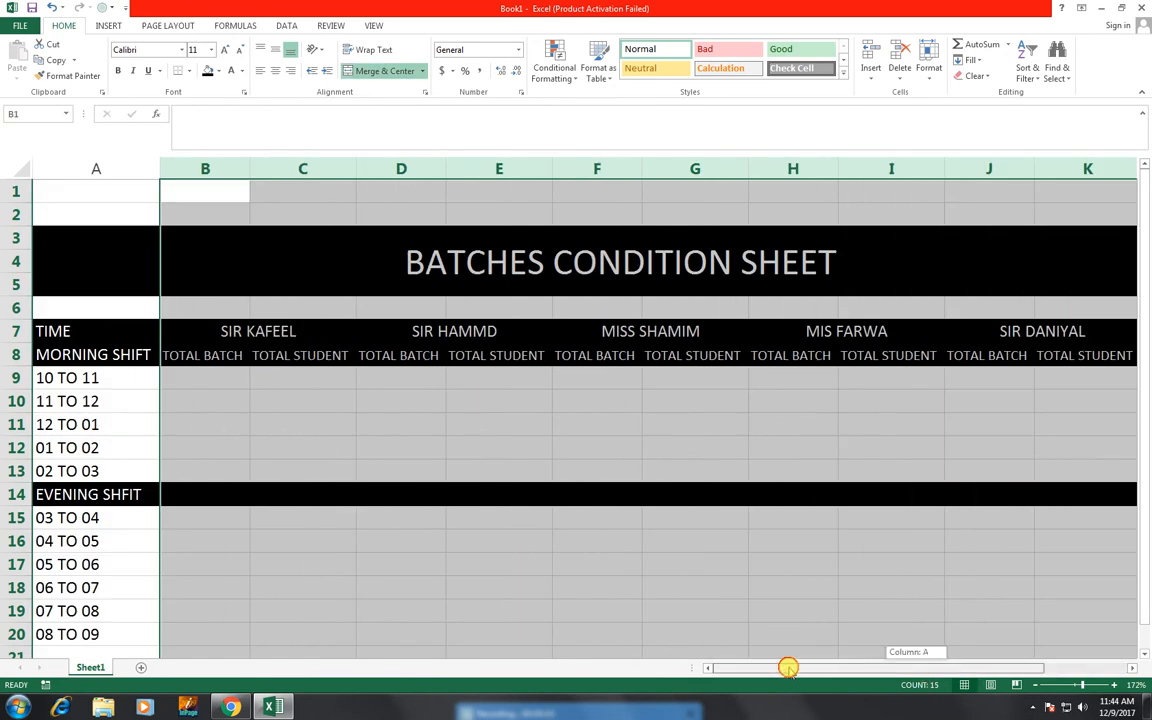
{"action": "left_click", "coordinate": [211, 352]}
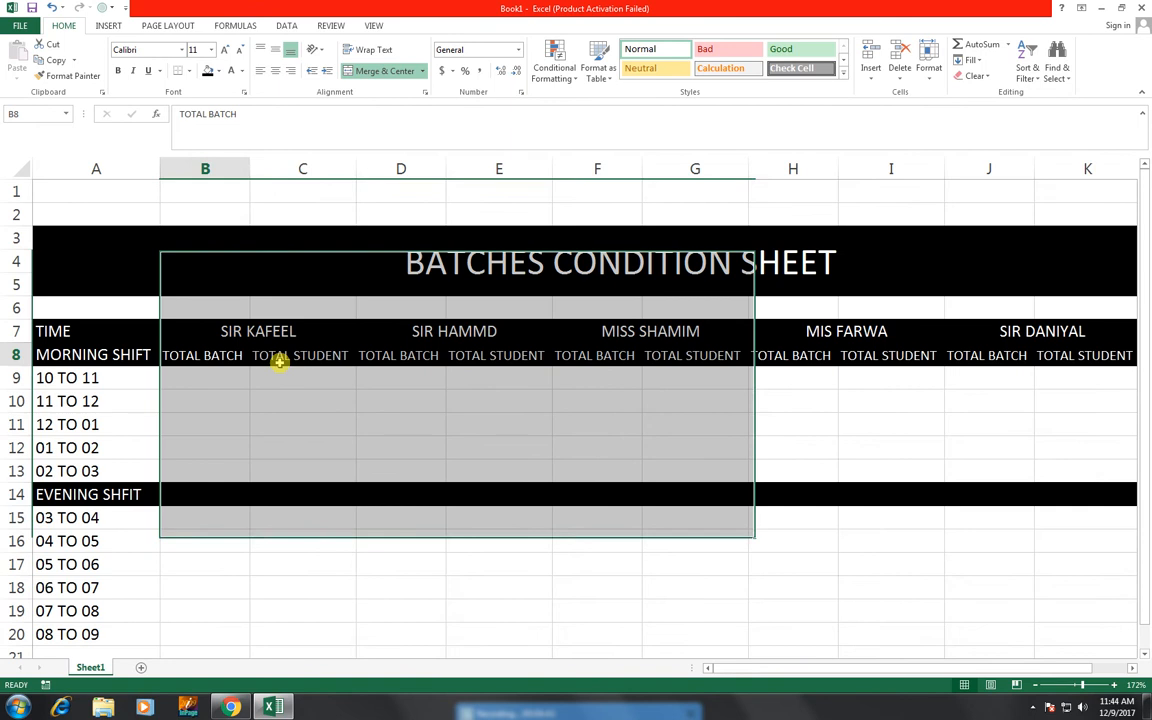
{"action": "left_click_drag", "start_coordinate": [211, 355], "coordinate": [279, 362]}
{"action": "key", "text": "ctrl+c"}
{"action": "left_click", "coordinate": [200, 489]}
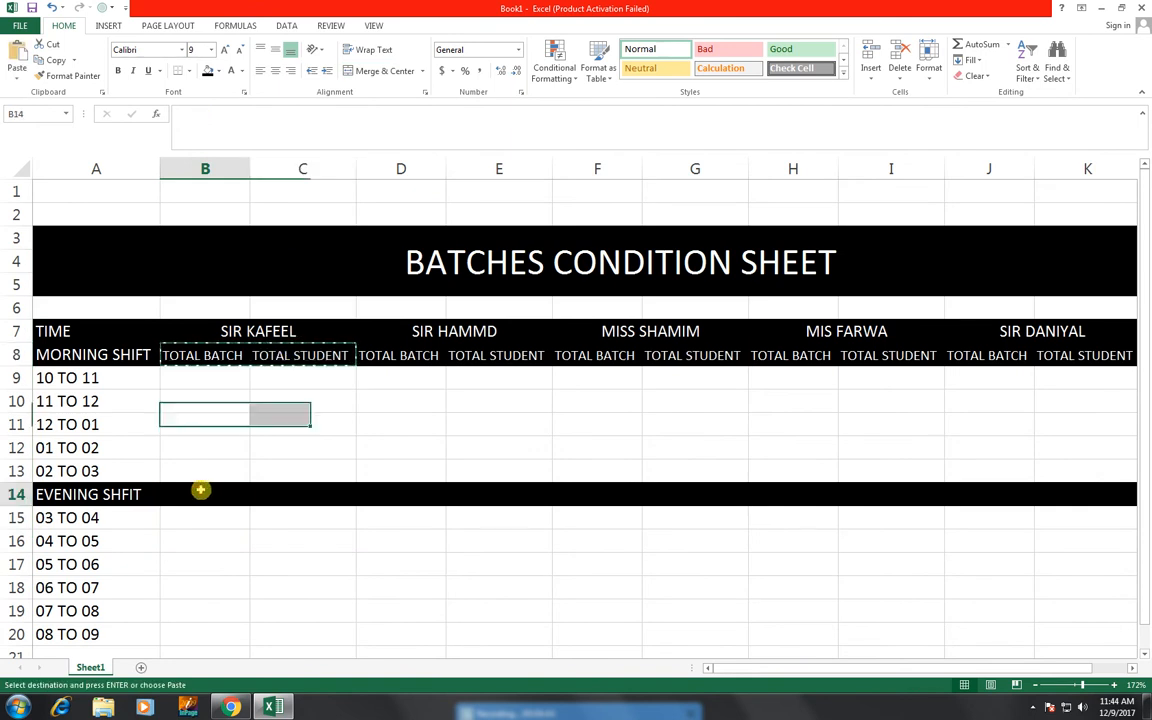
{"action": "key", "text": "ctrl+v"}
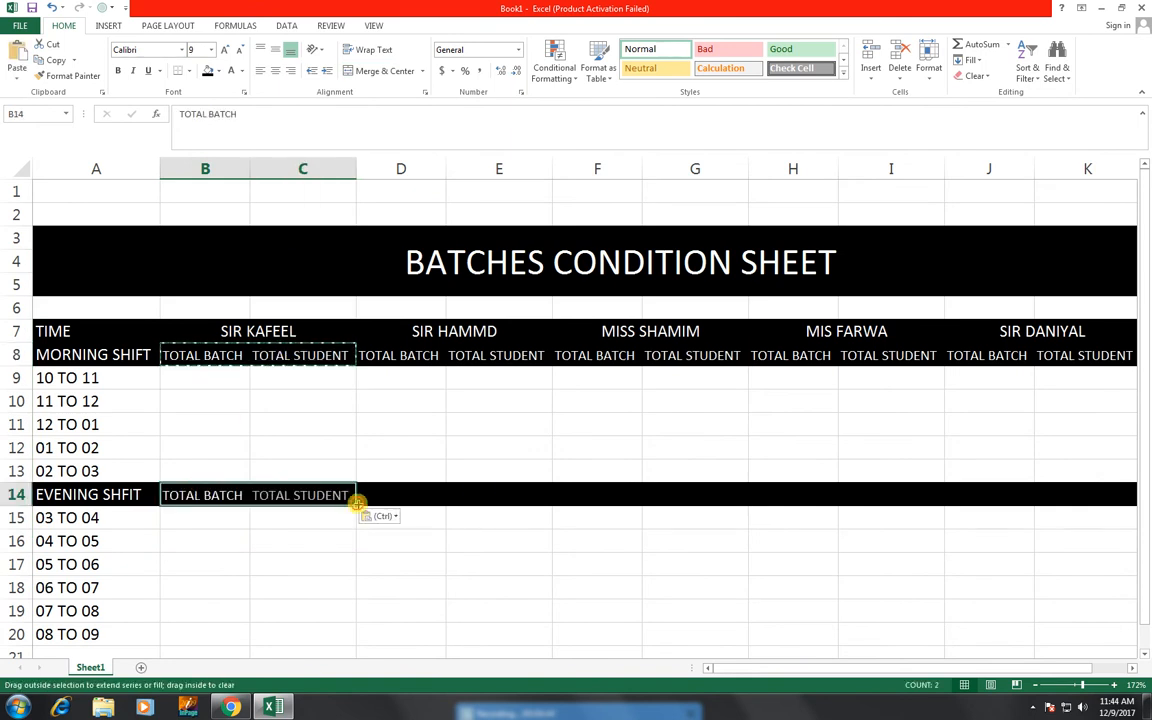
{"action": "left_click_drag", "start_coordinate": [357, 503], "coordinate": [998, 494]}
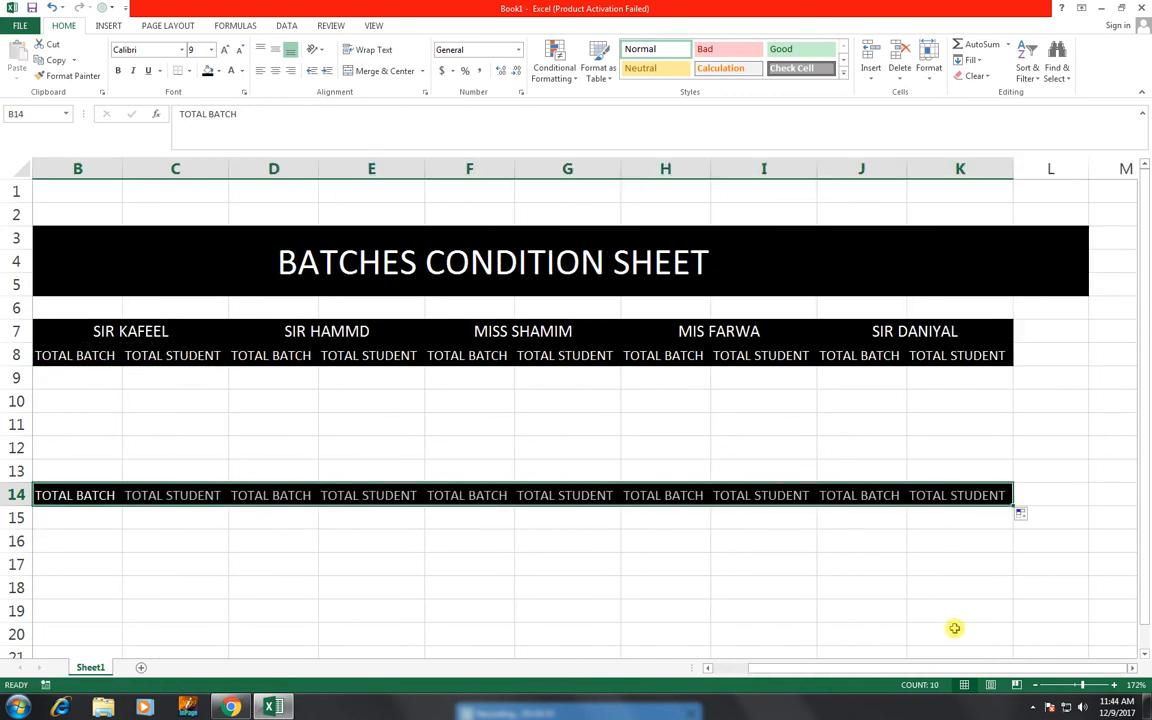
{"action": "left_click_drag", "start_coordinate": [878, 671], "coordinate": [825, 670]}
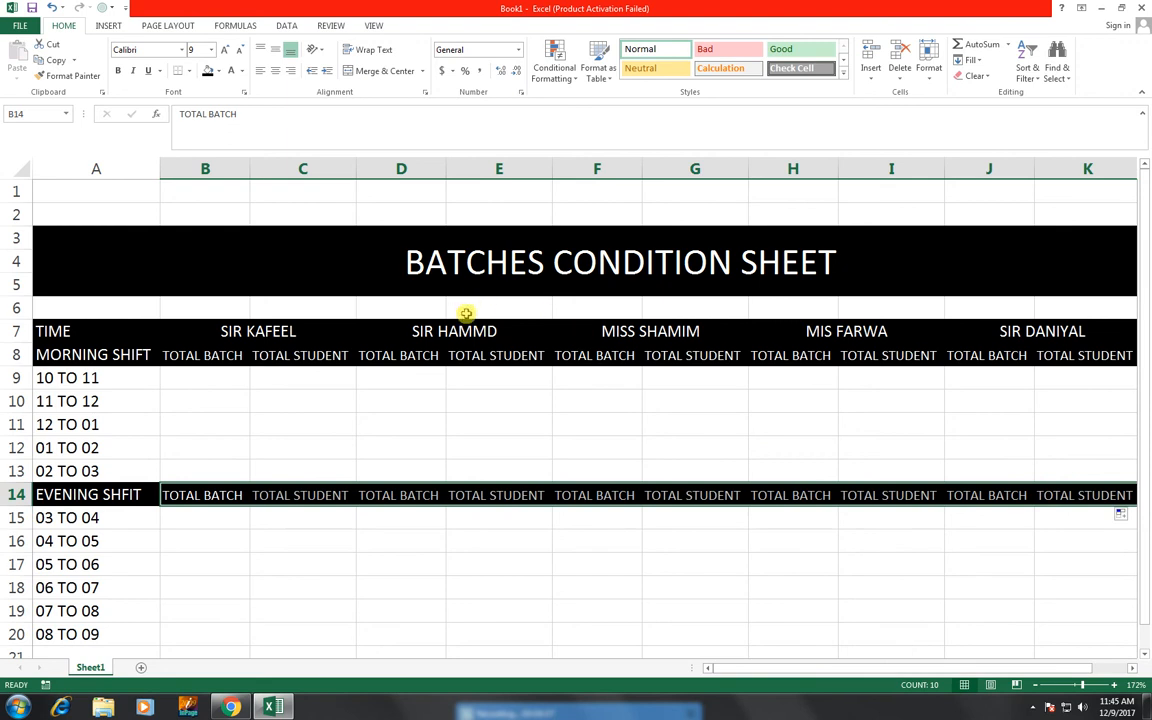
Clear the subheadings from B14:K14 in the evening shift row.
{"action": "left_click", "coordinate": [188, 384]}
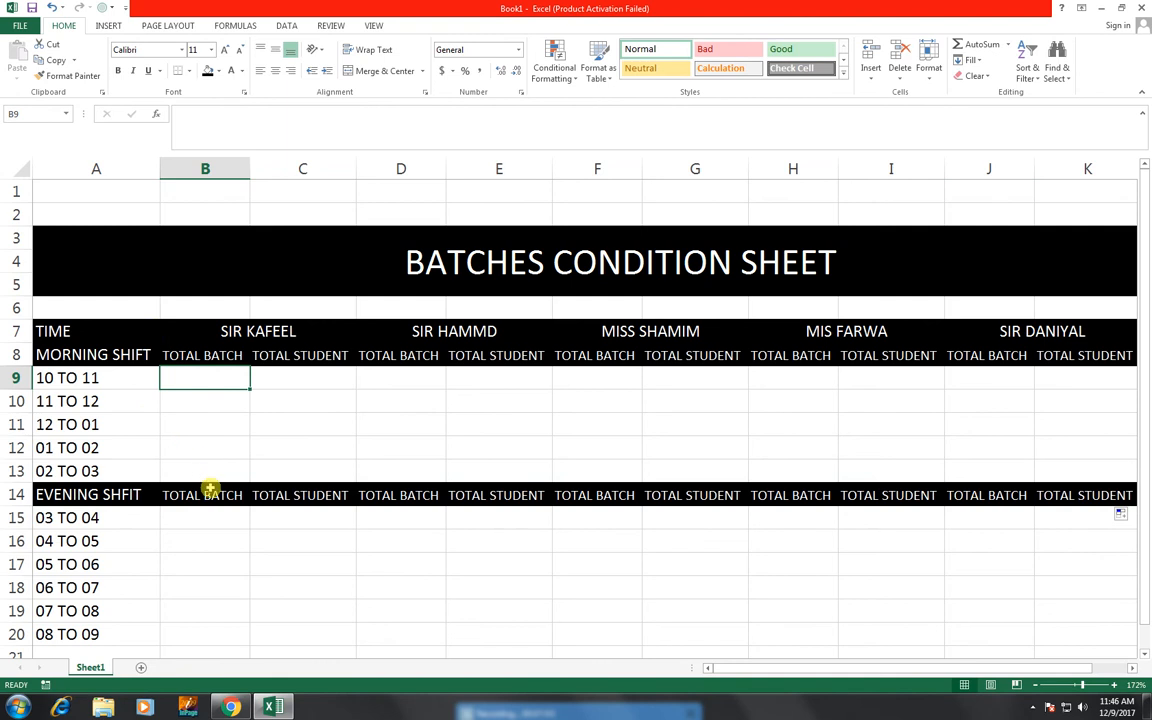
{"action": "left_click_drag", "start_coordinate": [219, 500], "coordinate": [970, 493]}
{"action": "key", "text": "Delete"}
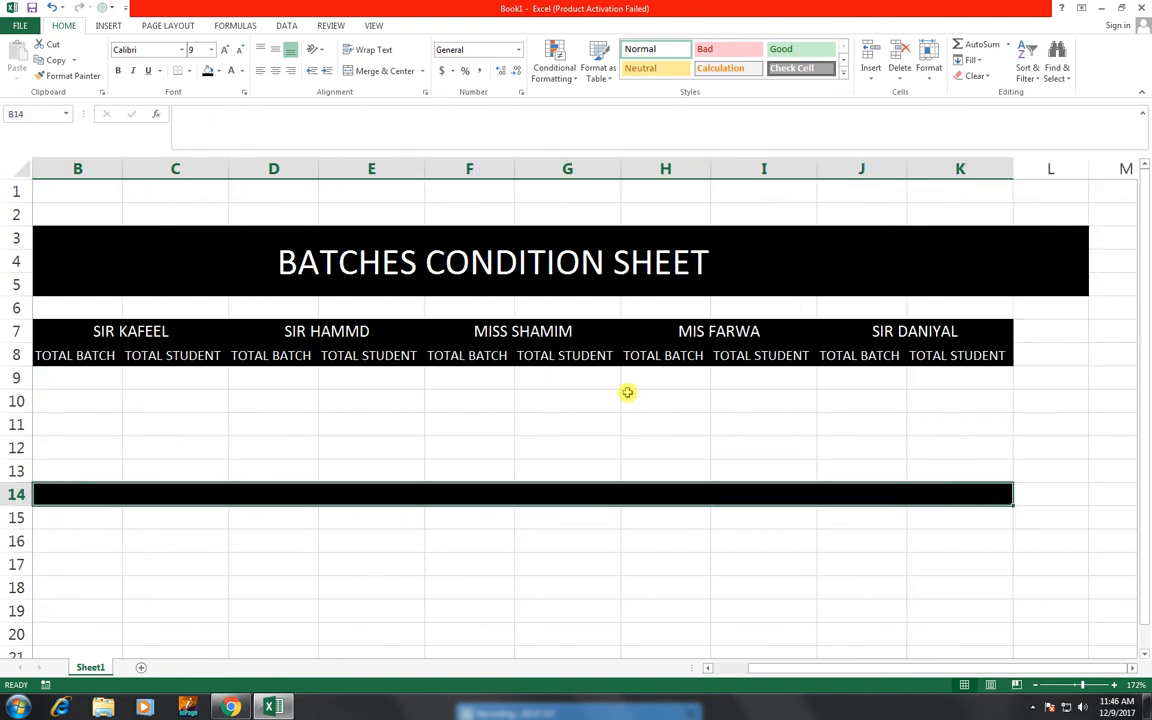
{"action": "left_click_drag", "start_coordinate": [345, 455], "coordinate": [172, 424]}
{"action": "left_click", "coordinate": [268, 356]}
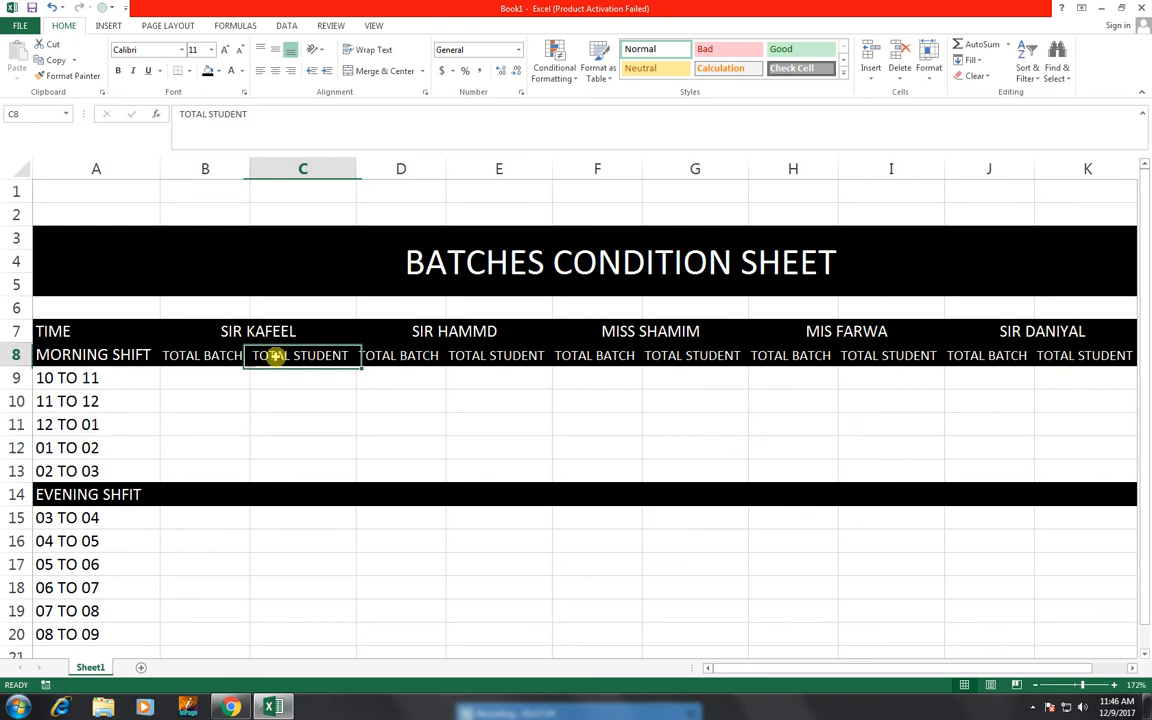
{"action": "left_click", "coordinate": [230, 354]}
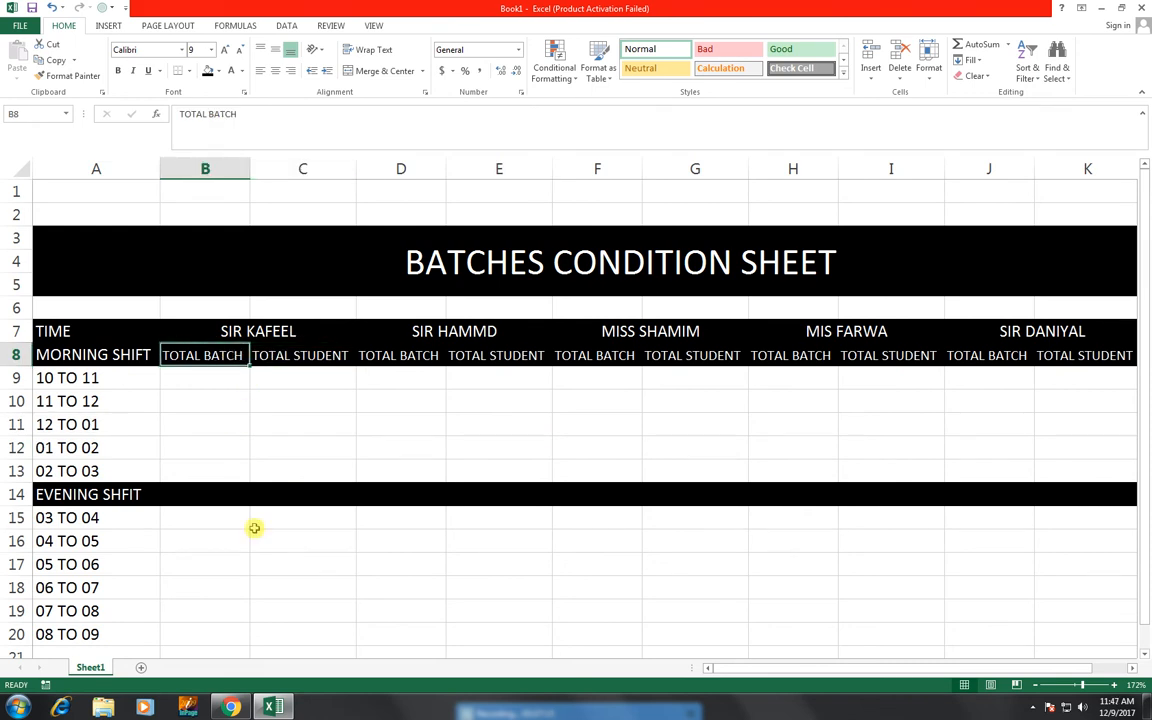
Merge and center the evening shift row in pairs: B14:C14, D14:E14, F14:G14, H14:I14 and J14:K14.
{"action": "left_click_drag", "start_coordinate": [200, 491], "coordinate": [281, 493]}
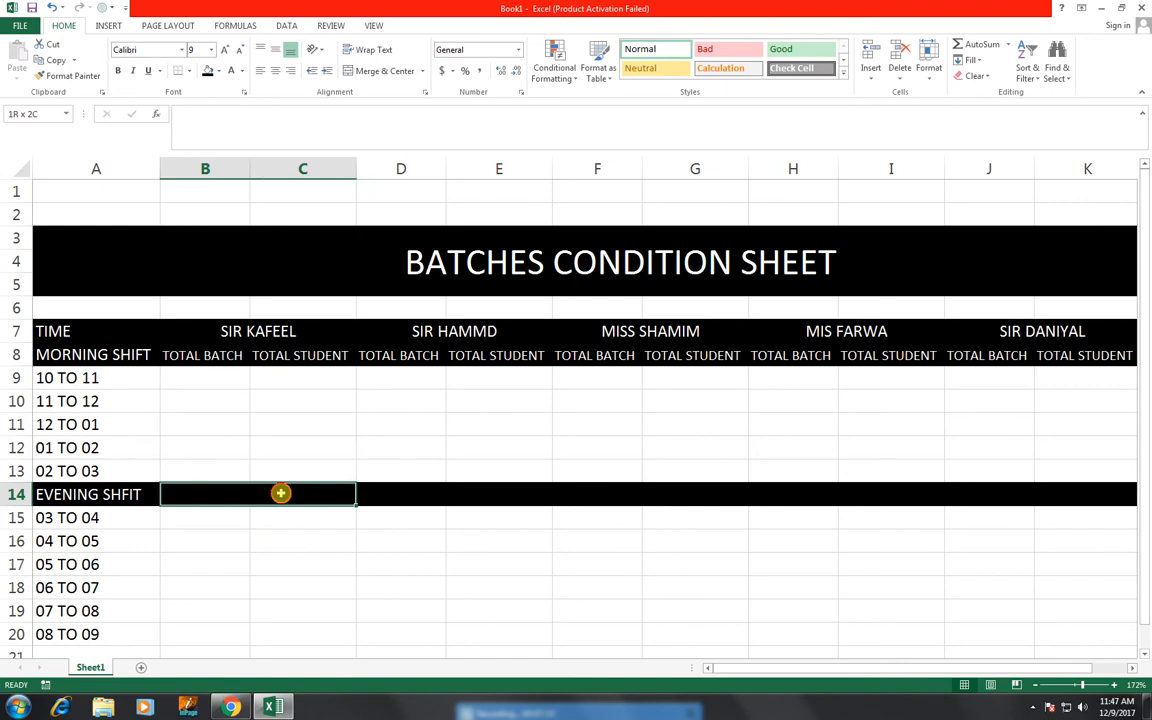
{"action": "left_click_drag", "start_coordinate": [281, 493], "coordinate": [206, 485]}
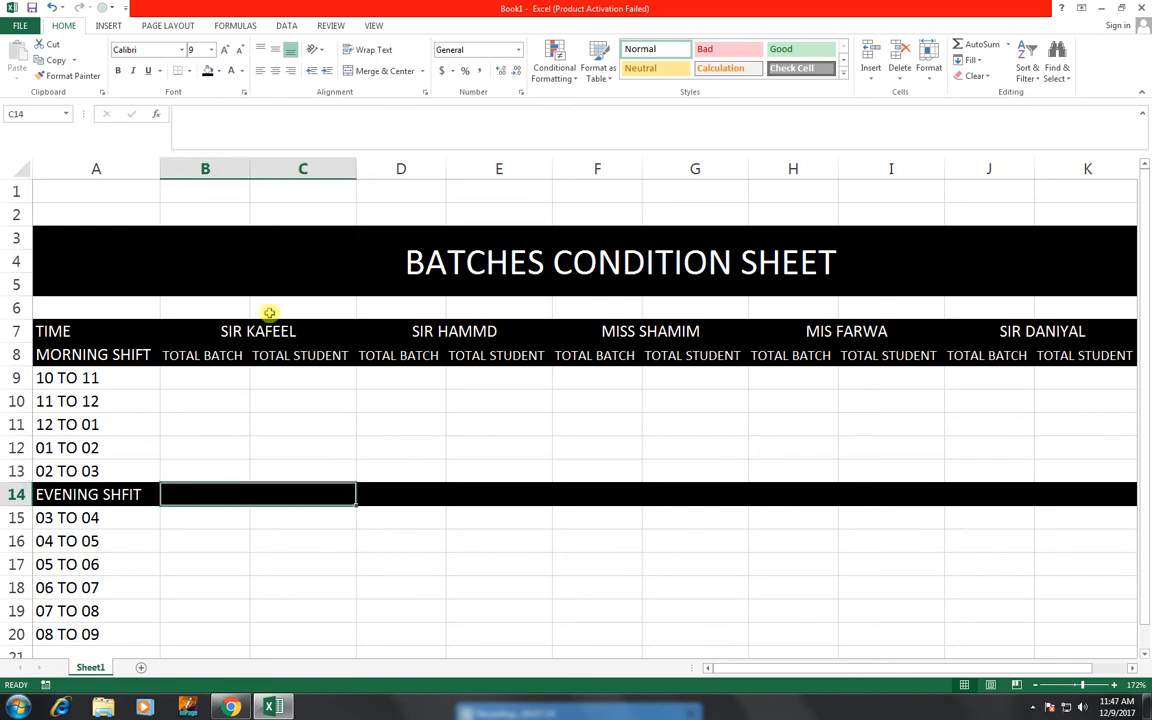
{"action": "left_click", "coordinate": [385, 71]}
{"action": "left_click_drag", "start_coordinate": [403, 494], "coordinate": [476, 491]}
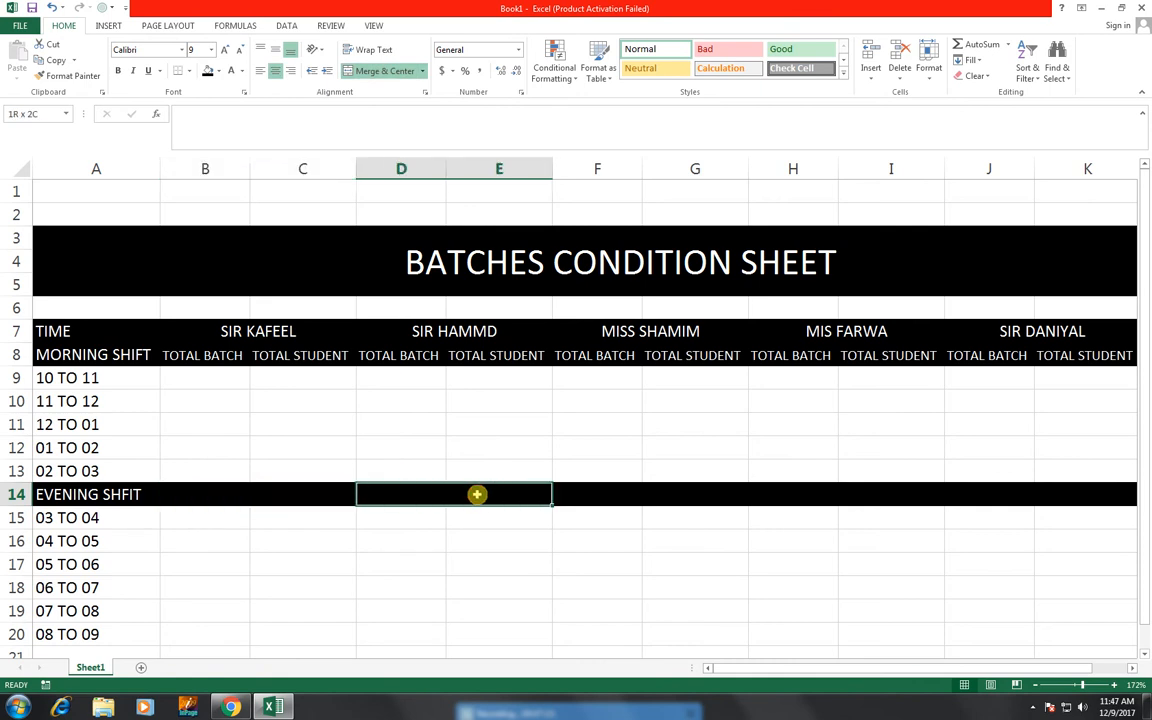
{"action": "left_click", "coordinate": [385, 71]}
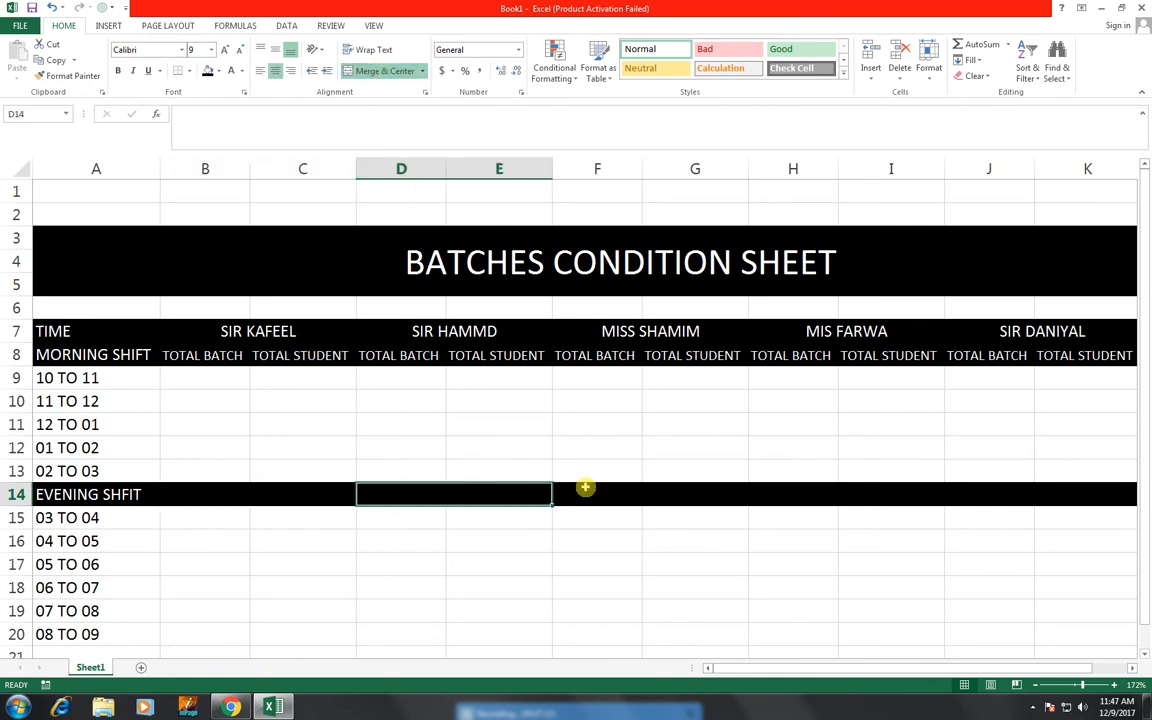
{"action": "left_click_drag", "start_coordinate": [588, 494], "coordinate": [665, 494]}
{"action": "left_click", "coordinate": [385, 71]}
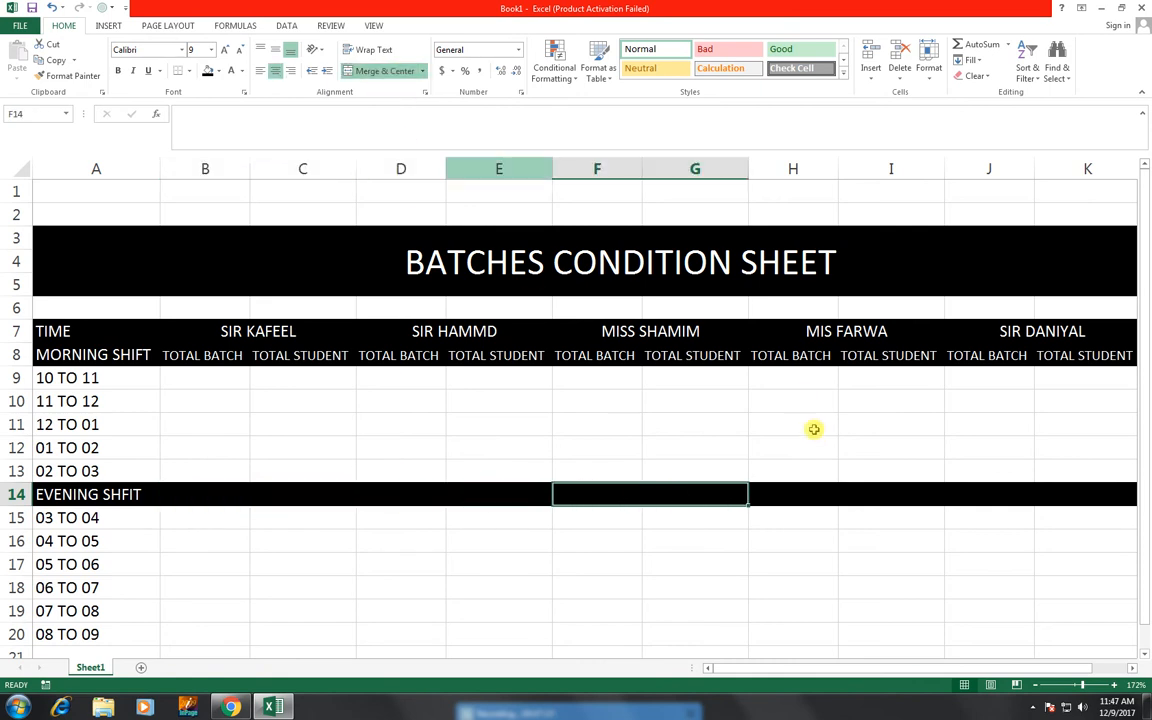
{"action": "left_click_drag", "start_coordinate": [807, 491], "coordinate": [892, 491]}
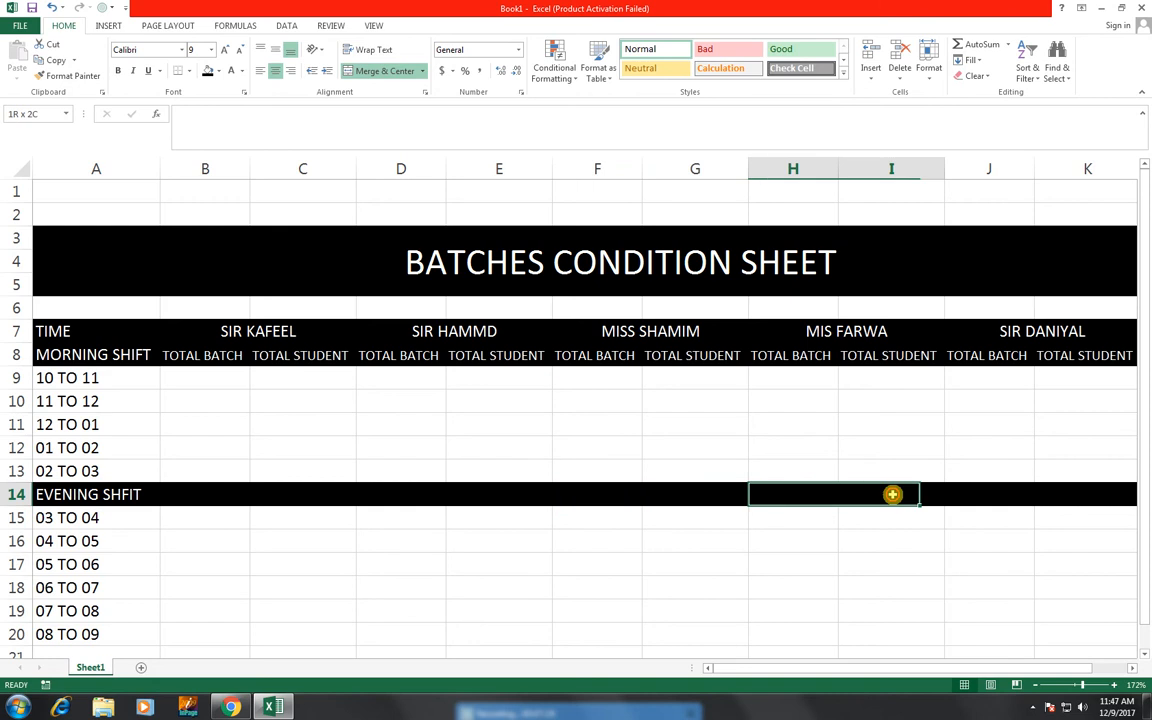
{"action": "left_click", "coordinate": [383, 71]}
{"action": "left_click_drag", "start_coordinate": [989, 494], "coordinate": [1054, 491]}
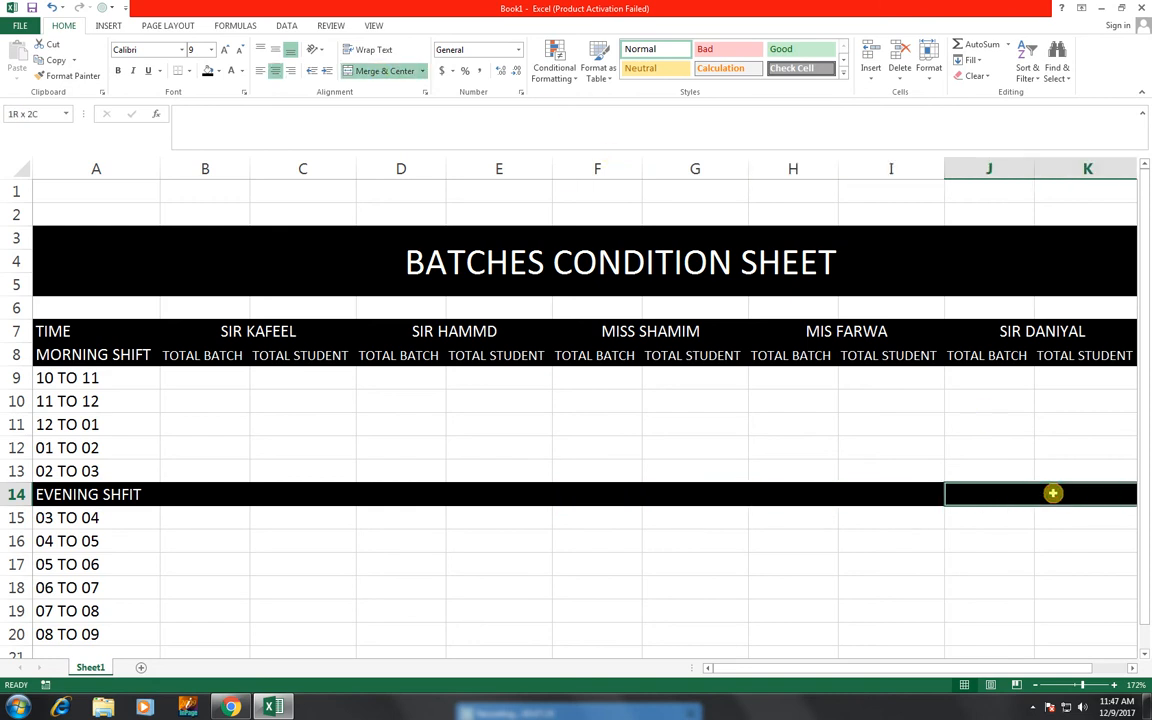
{"action": "left_click", "coordinate": [383, 72]}
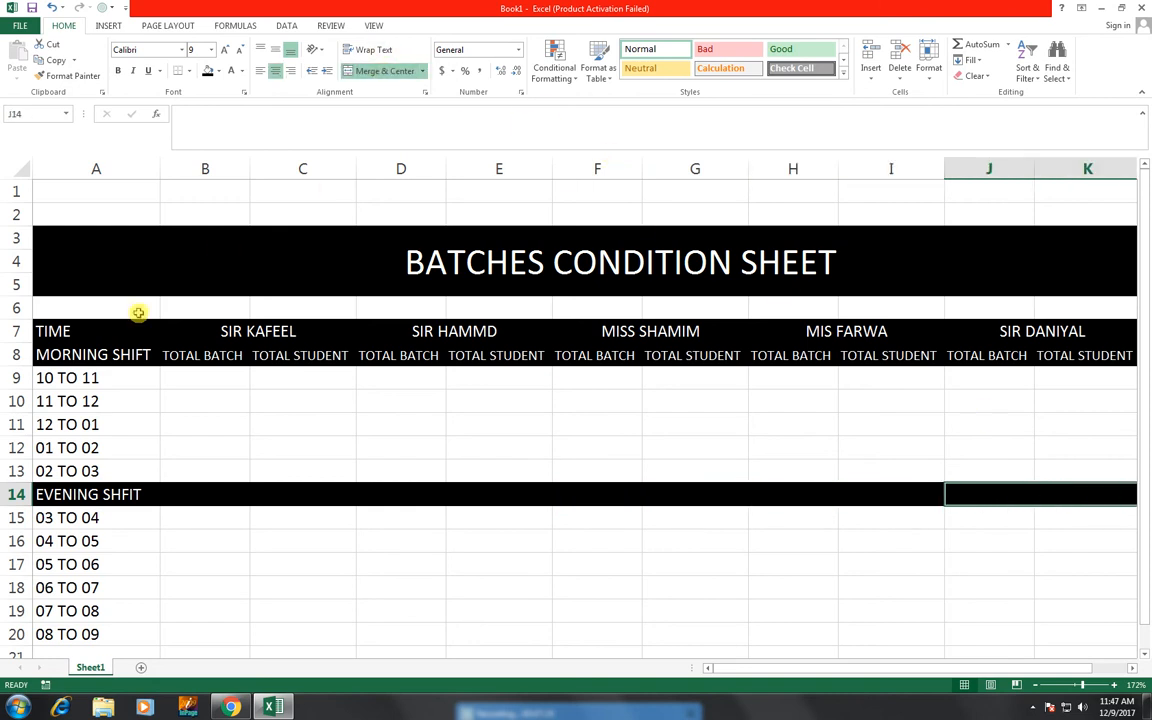
{"action": "left_click", "coordinate": [229, 496]}
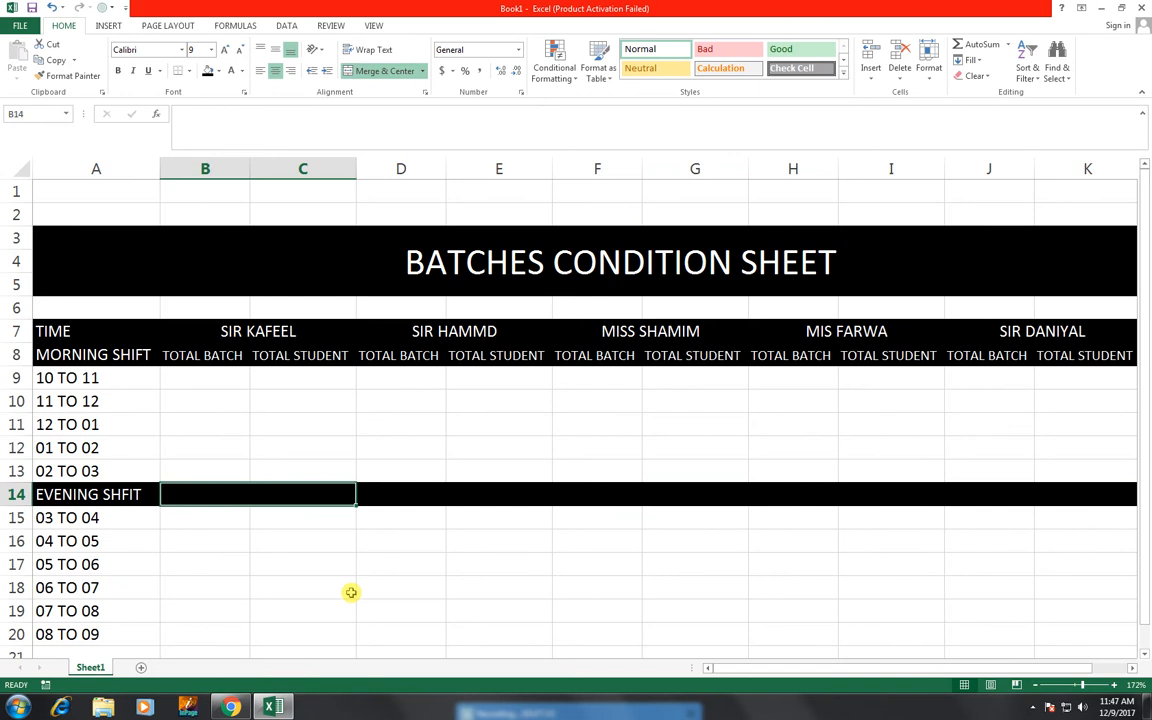
{"action": "type", "text": "SIRSHA"}
{"action": "key", "text": "BackSpace"}
{"action": "key", "text": "BackSpace"}
{"action": "key", "text": "BackSpace"}
{"action": "key", "text": "BackSpace"}
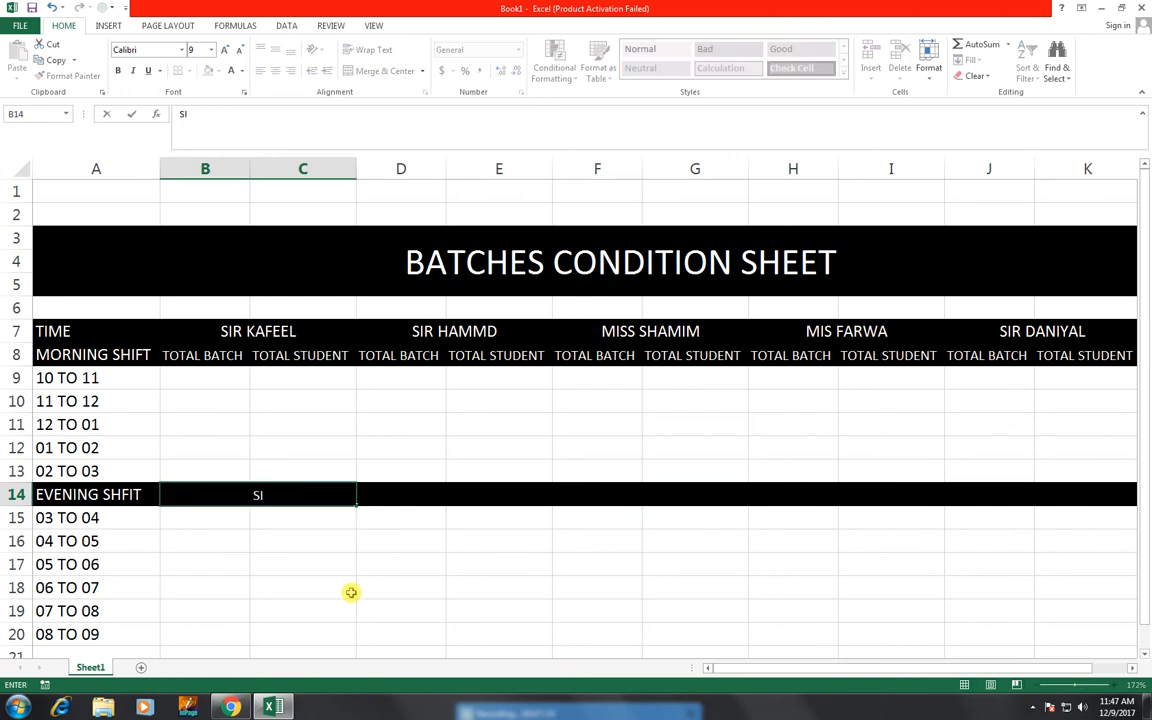
{"action": "type", "text": "R KAFEEL"}
{"action": "key", "text": "BackSpace"}
{"action": "key", "text": "BackSpace"}
{"action": "key", "text": "BackSpace"}
{"action": "key", "text": "BackSpace"}
{"action": "key", "text": "BackSpace"}
{"action": "key", "text": "BackSpace"}
{"action": "key", "text": "BackSpace"}
{"action": "key", "text": "BackSpace"}
{"action": "key", "text": "BackSpace"}
{"action": "type", "text": "IR KAFEEL"}
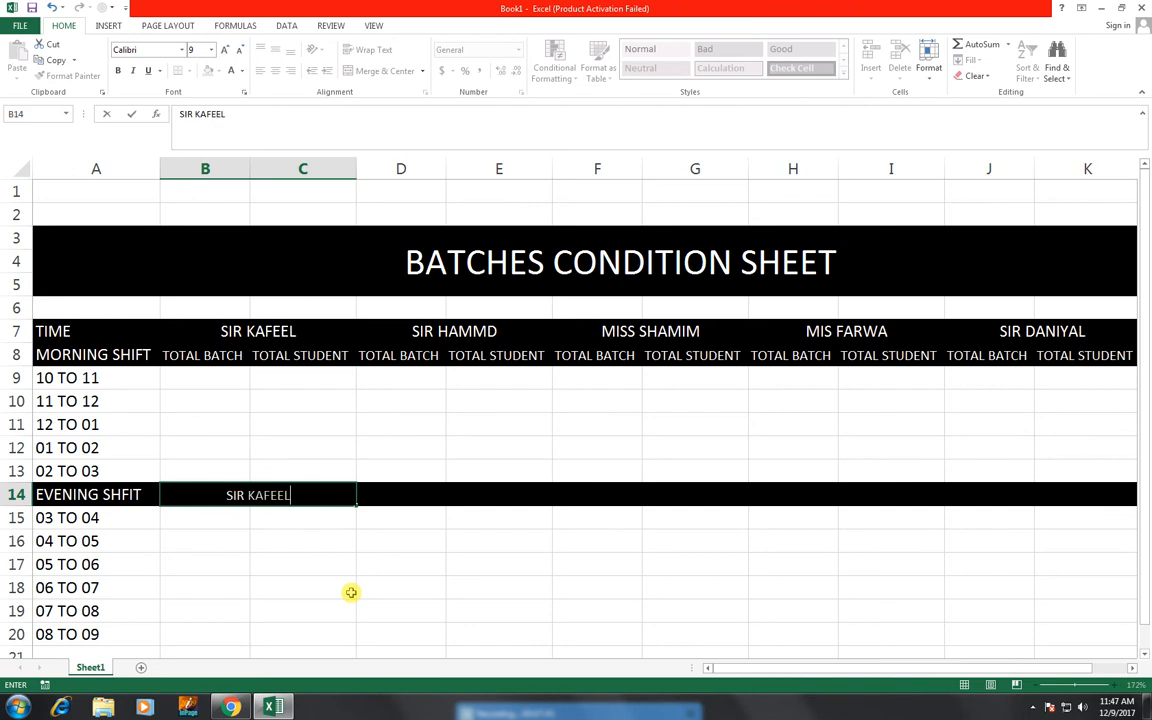
{"action": "left_click", "coordinate": [345, 558]}
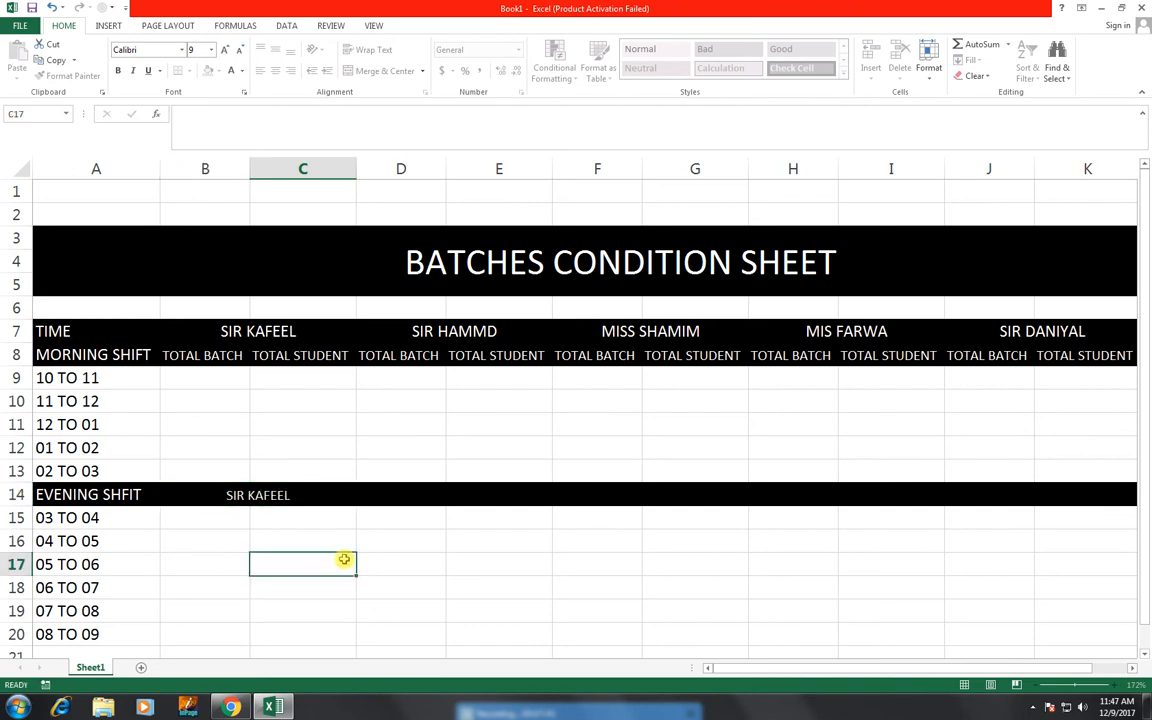
Enter the first evening teacher's name with the title SIR as the heading in B14:C14.
{"action": "left_click", "coordinate": [259, 492]}
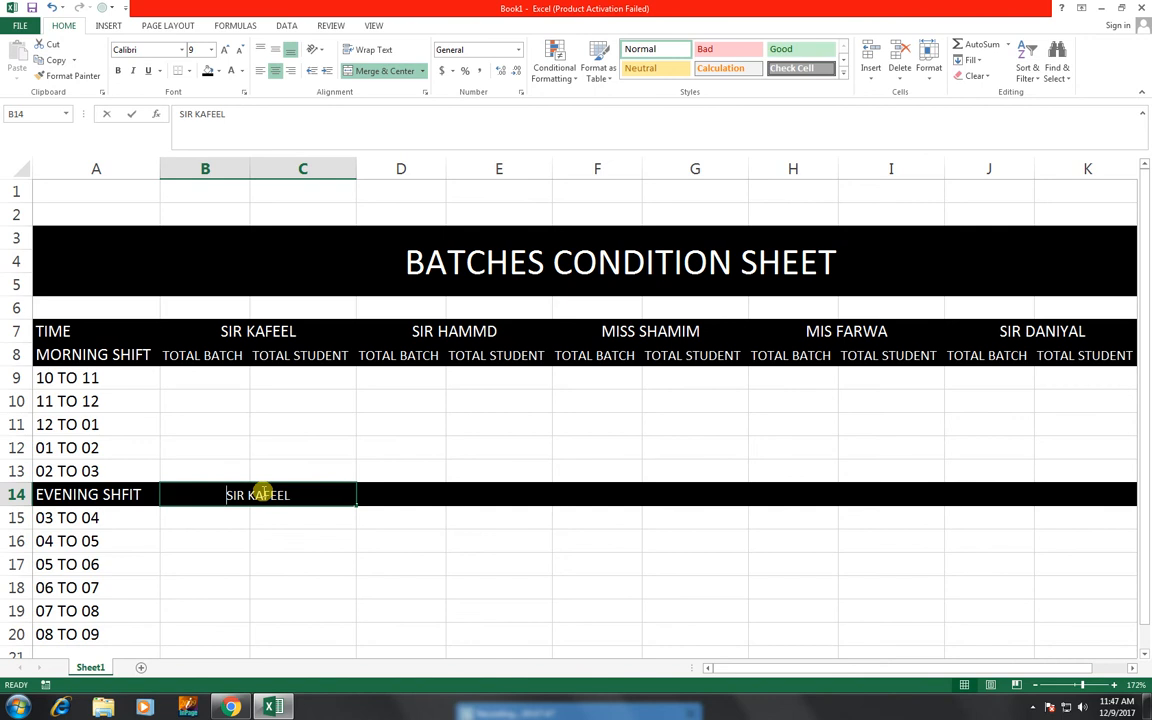
{"action": "type", "text": "SIR"}
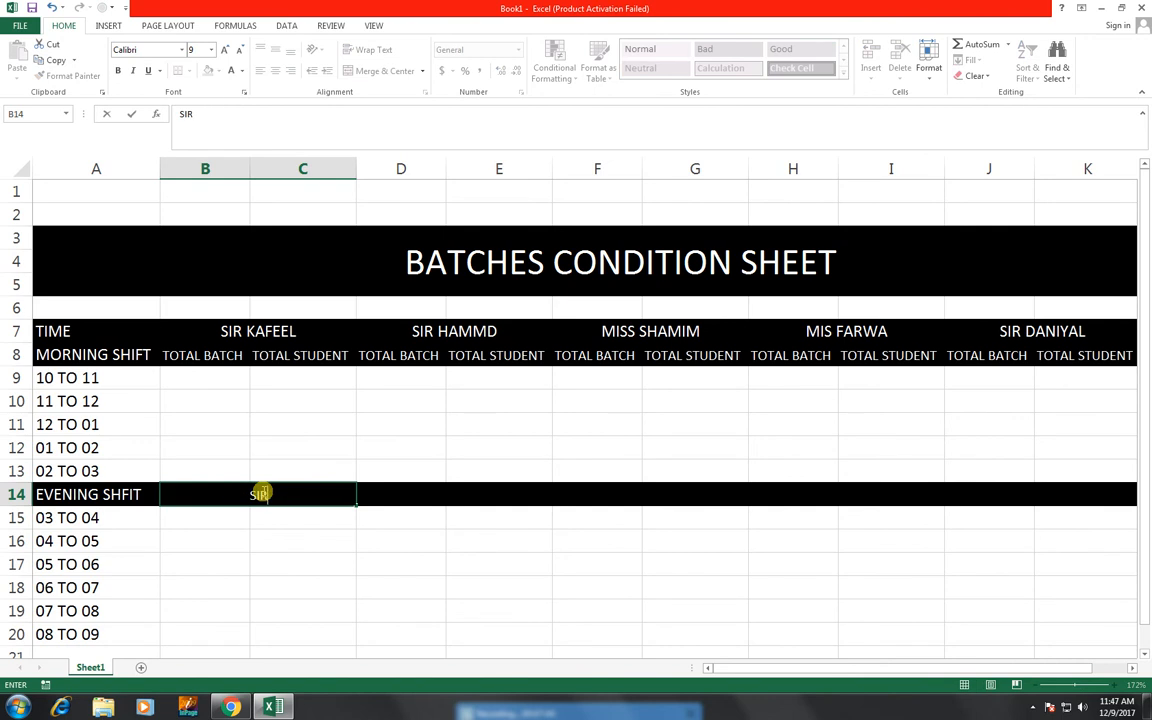
{"action": "type", "text": " SHAHAB"}
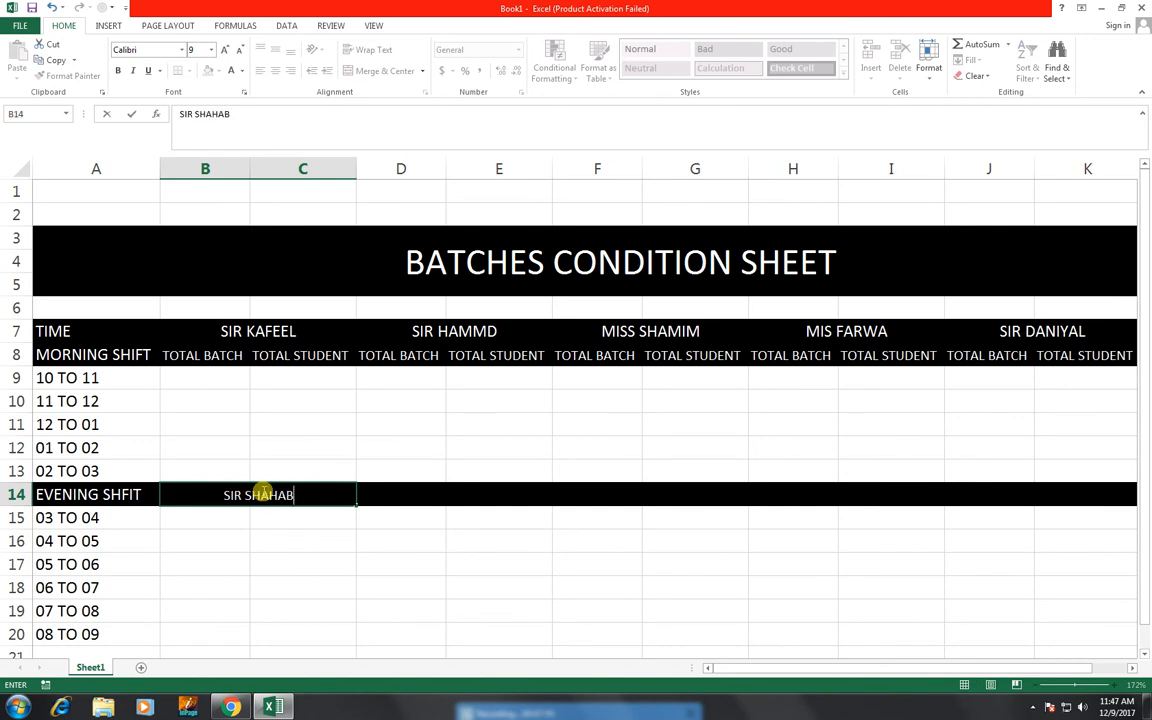
{"action": "key", "text": "Tab"}
Enter the second evening teacher's name with the title SIR as the heading in D14:E14.
{"action": "type", "text": "SIR HAMMD"}
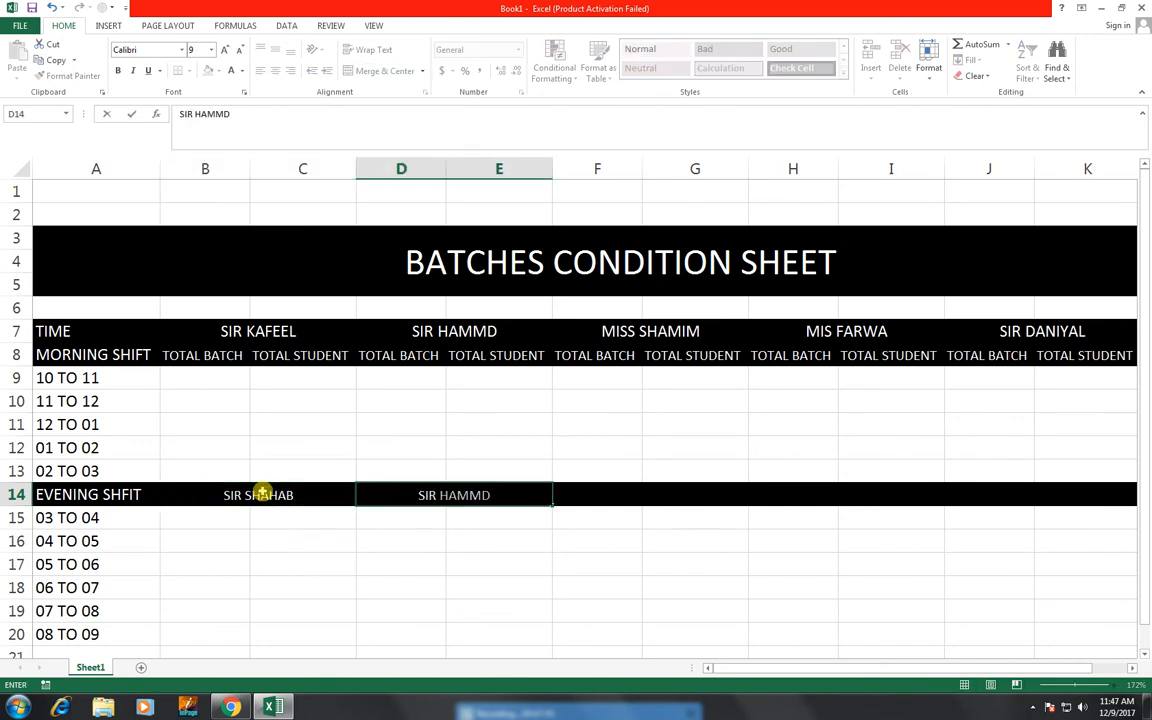
{"action": "key", "text": "BackSpace"}
{"action": "key", "text": "BackSpace"}
{"action": "key", "text": "BackSpace"}
{"action": "key", "text": "BackSpace"}
{"action": "key", "text": "BackSpace"}
{"action": "key", "text": "BackSpace"}
{"action": "type", "text": "FAI"}
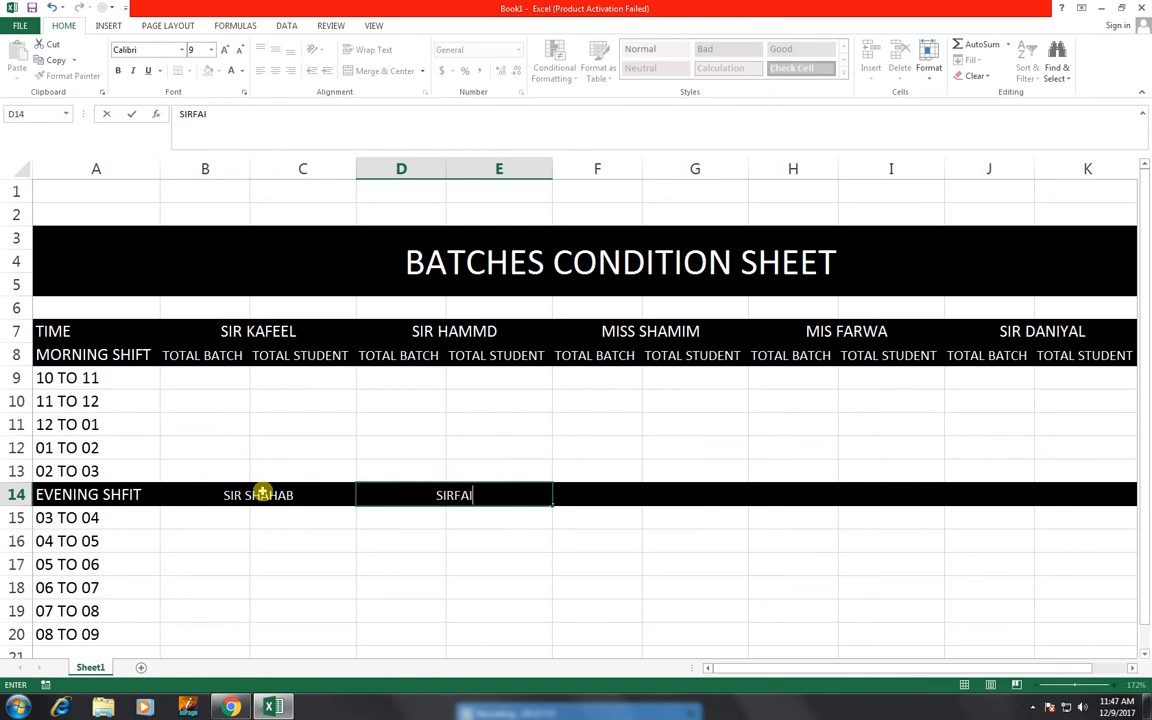
{"action": "key", "text": "BackSpace"}
{"action": "key", "text": "BackSpace"}
{"action": "type", "text": "FIASAL"}
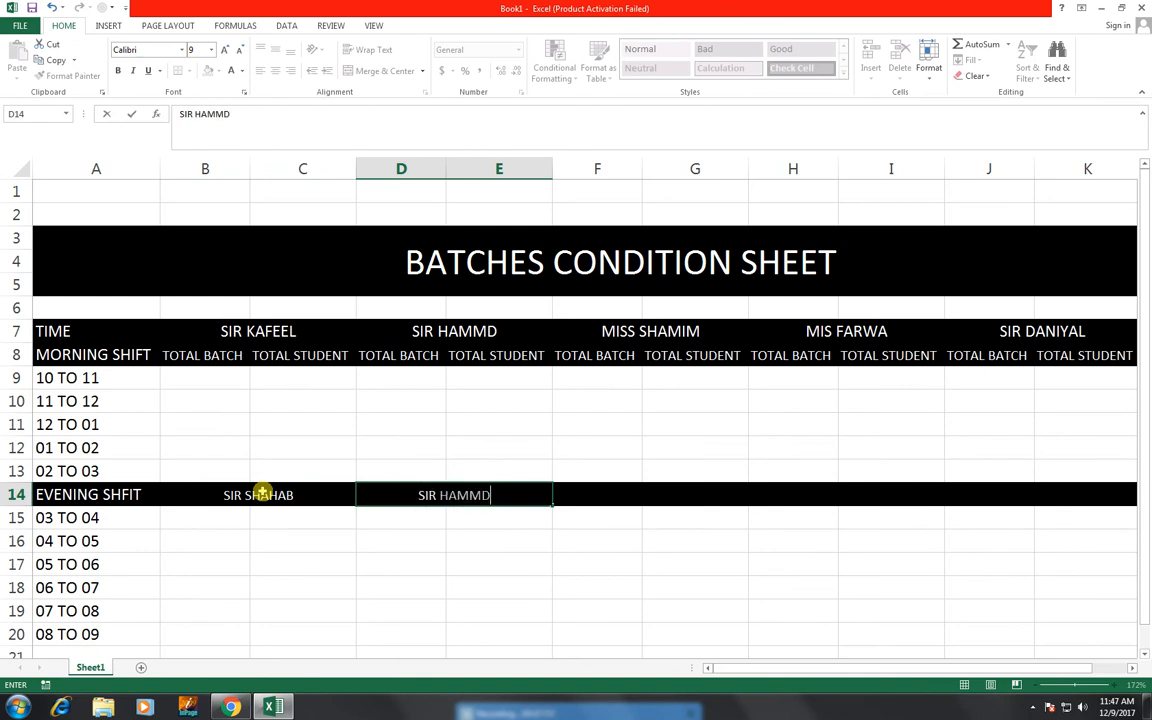
{"action": "key", "text": "ctrl+Return"}
{"action": "key", "text": "Right"}
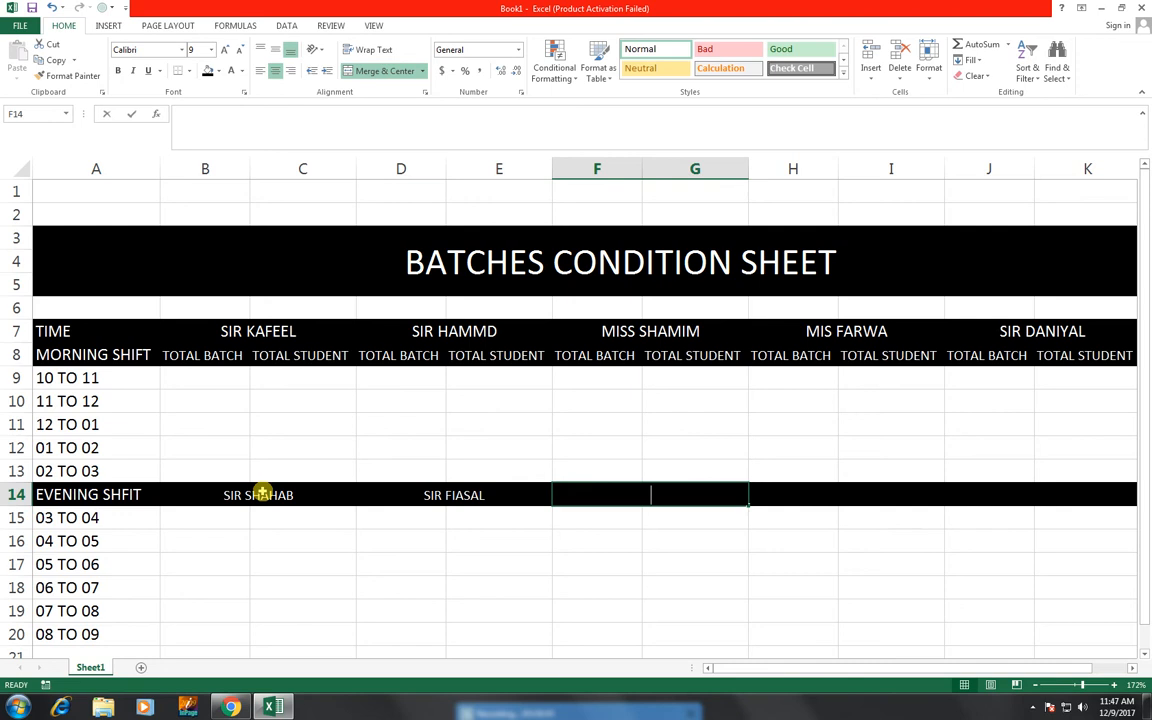
Enter the third and fourth evening teachers' names, titled MISS in F14:G14 and SIR in H14:I14.
{"action": "type", "text": "S"}
{"action": "type", "text": "MISS SHAMIM"}
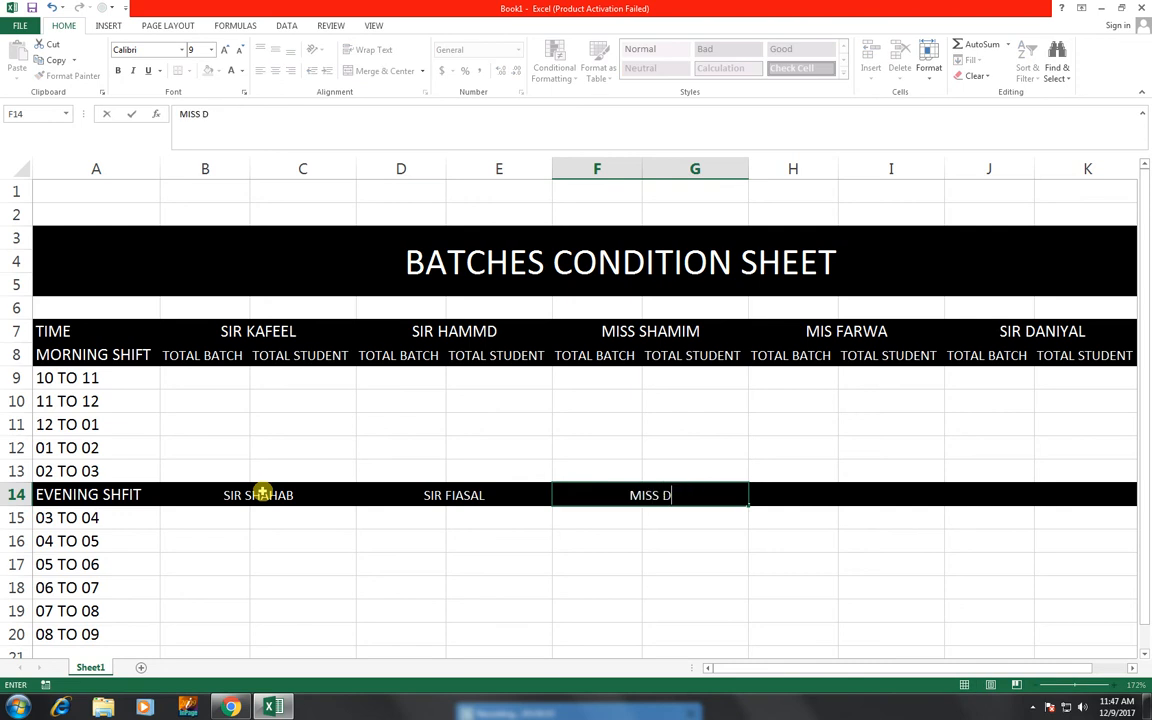
{"action": "key", "text": "BackSpace"}
{"action": "key", "text": "BackSpace"}
{"action": "key", "text": "BackSpace"}
{"action": "key", "text": "BackSpace"}
{"action": "type", "text": "EHLA"}
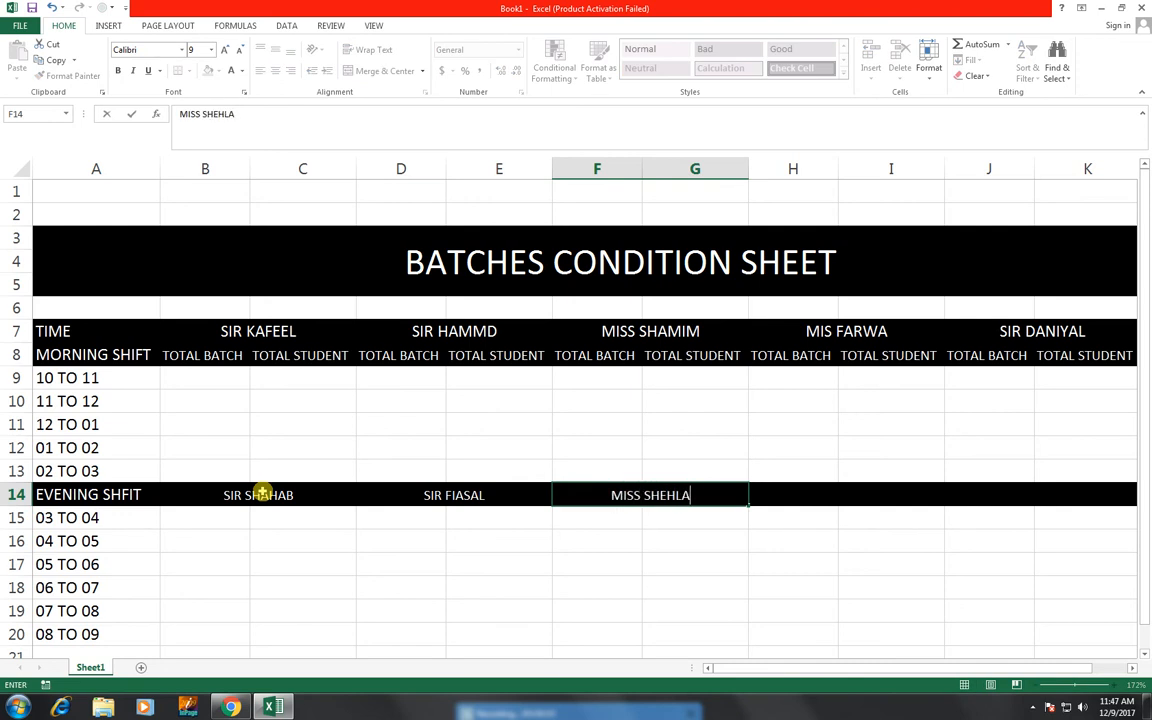
{"action": "key", "text": "Right"}
{"action": "type", "text": "SIR"}
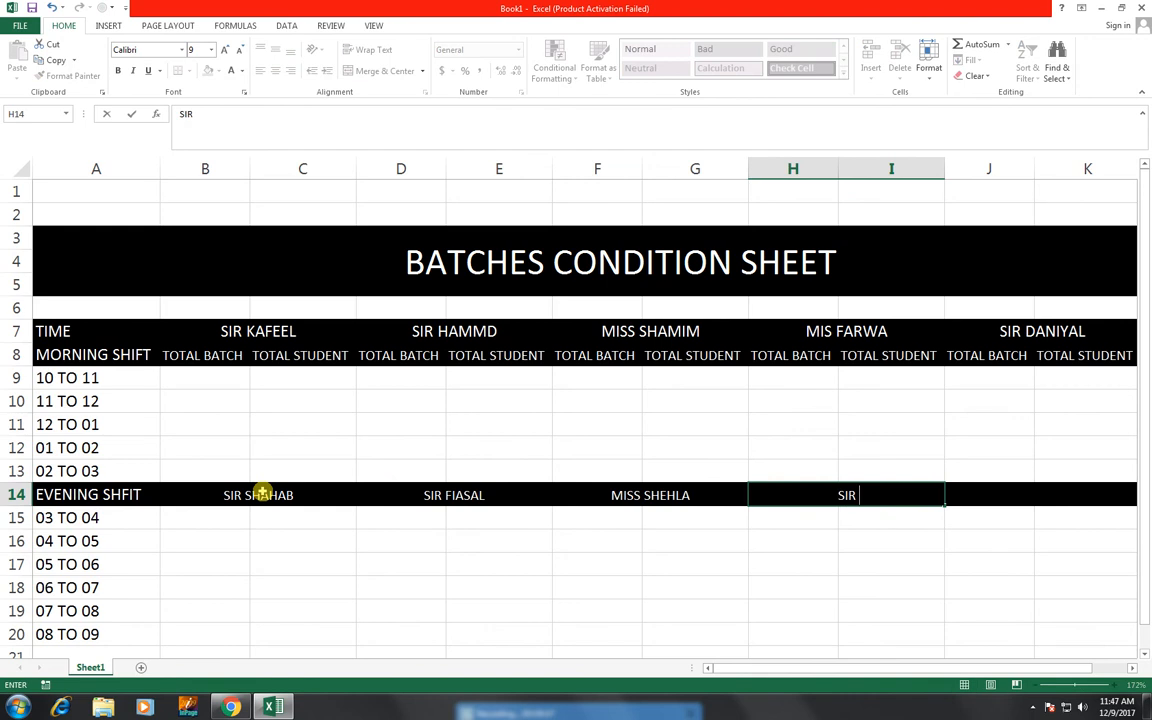
{"action": "type", "text": " SHERAZ"}
{"action": "key", "text": "Right"}
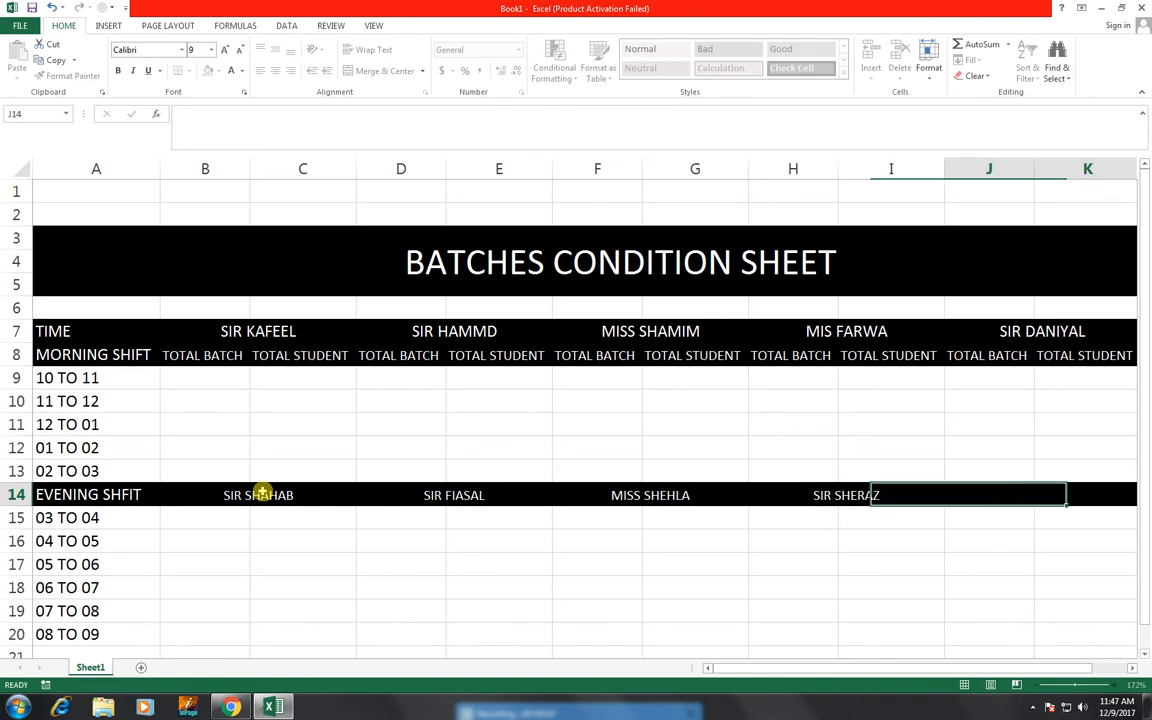
Enter the fifth evening teacher's name with the title SIR as the heading in J14:K14.
{"action": "type", "text": "SIR DANIYAL"}
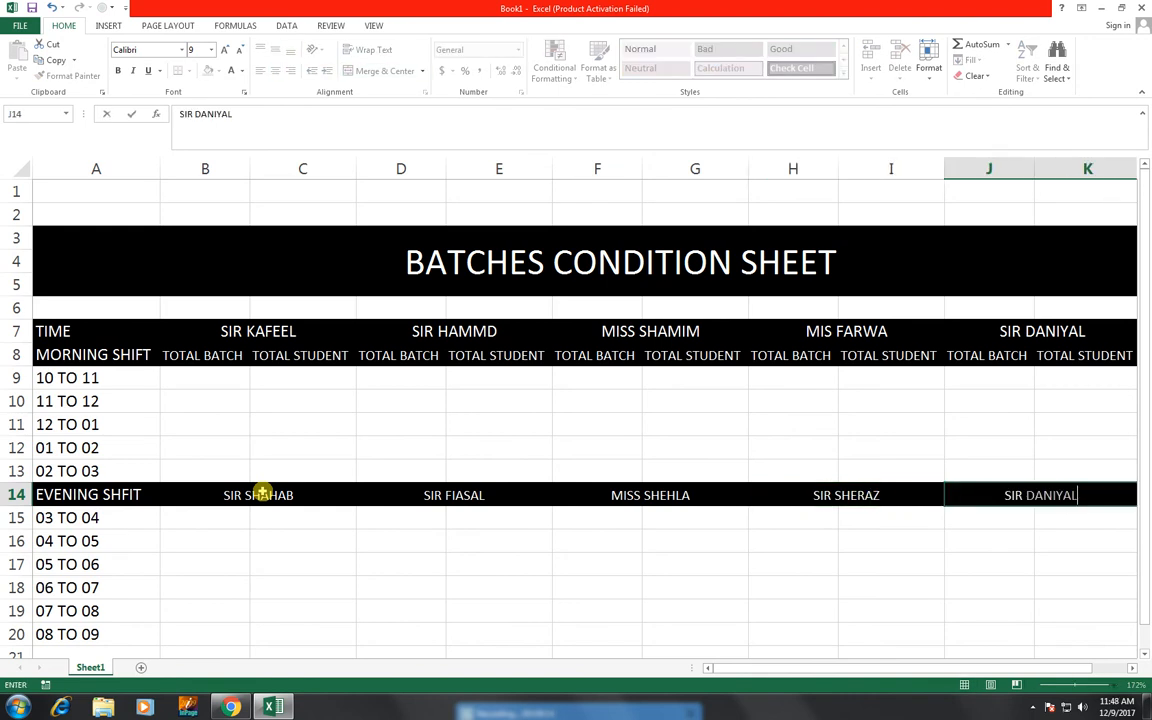
{"action": "key", "text": "BackSpace"}
{"action": "key", "text": "BackSpace"}
{"action": "key", "text": "BackSpace"}
{"action": "key", "text": "BackSpace"}
{"action": "key", "text": "BackSpace"}
{"action": "key", "text": "BackSpace"}
{"action": "key", "text": "BackSpace"}
{"action": "type", "text": "SA"}
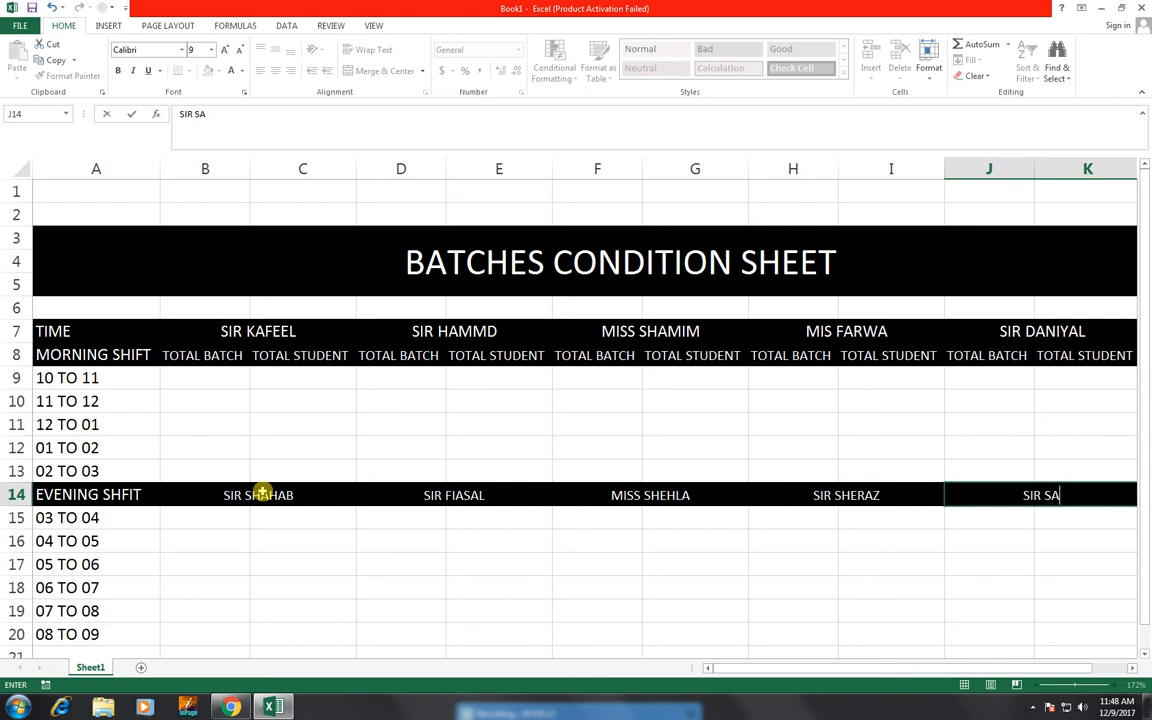
{"action": "type", "text": "BIR"}
{"action": "key", "text": "Return"}
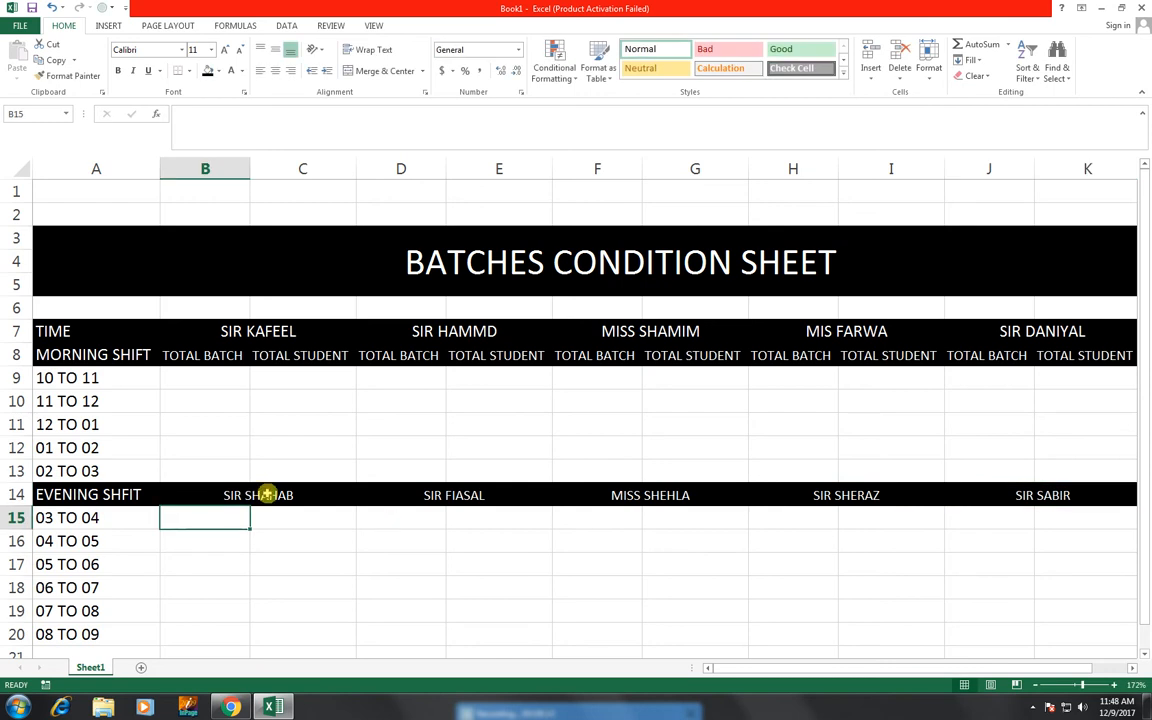
Fill the first morning teacher's TOTAL BATCH cells B9:B13 with 1, 1, 1, 2 and 1.
{"action": "left_click", "coordinate": [211, 377]}
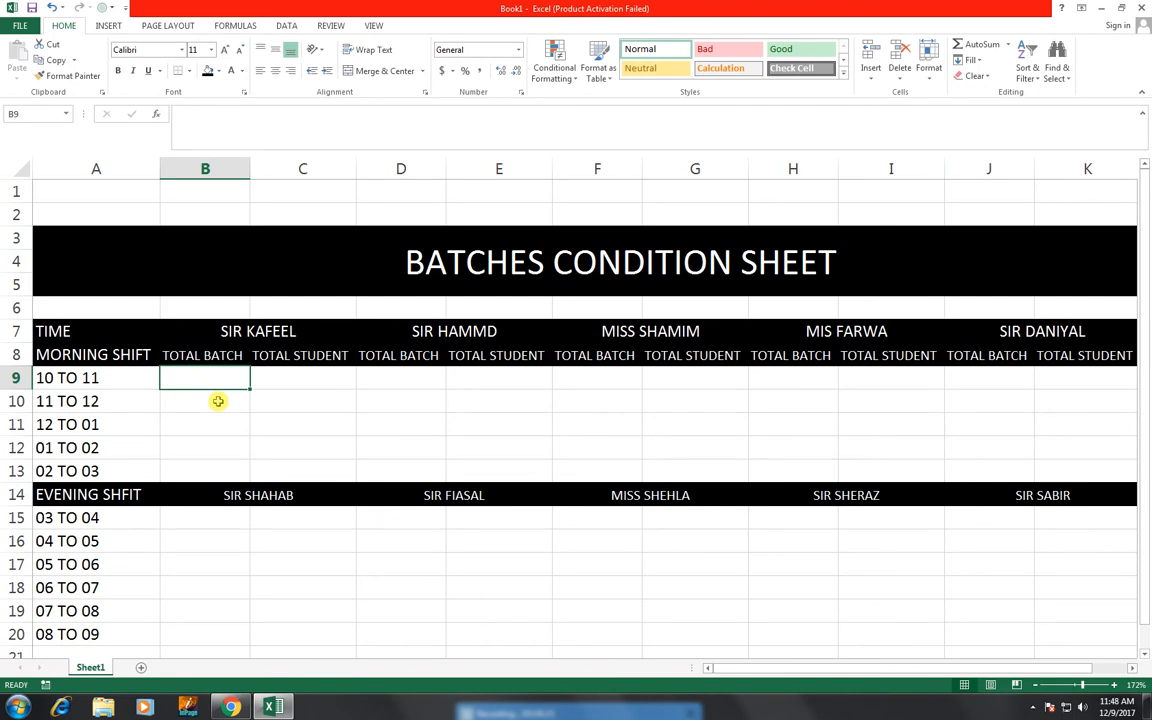
{"action": "type", "text": "1"}
{"action": "key", "text": "Return"}
{"action": "type", "text": "1"}
{"action": "key", "text": "Return"}
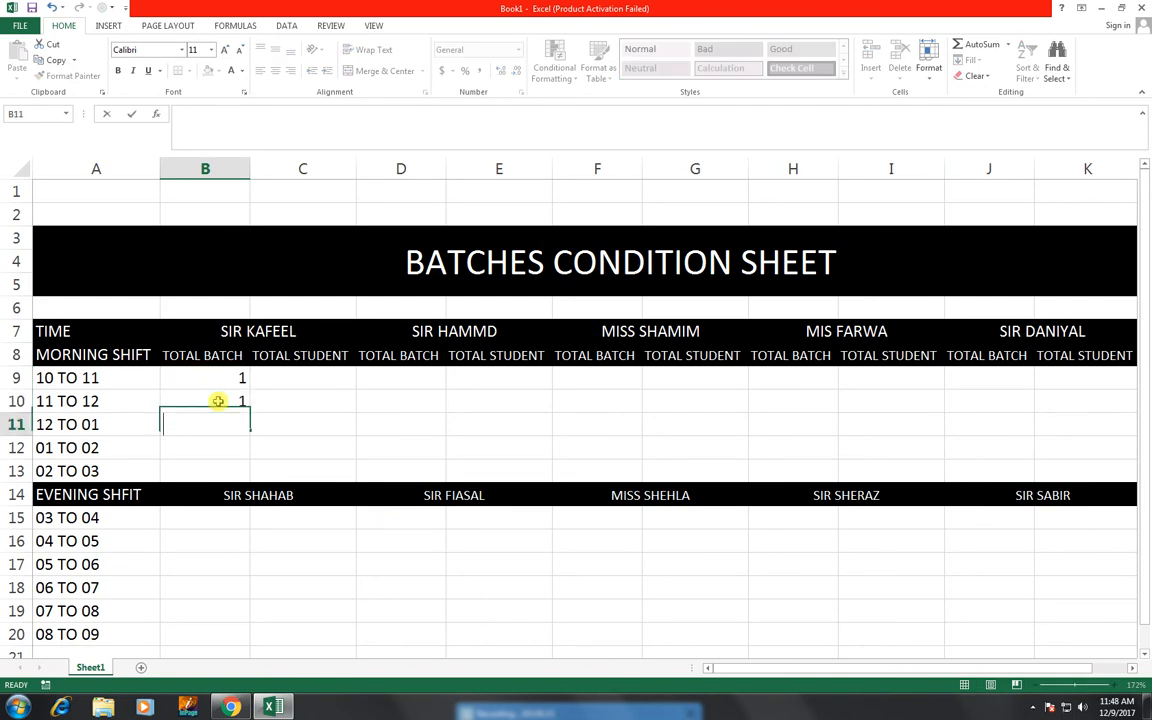
{"action": "type", "text": "1"}
{"action": "key", "text": "Return"}
{"action": "type", "text": "2"}
{"action": "key", "text": "Return"}
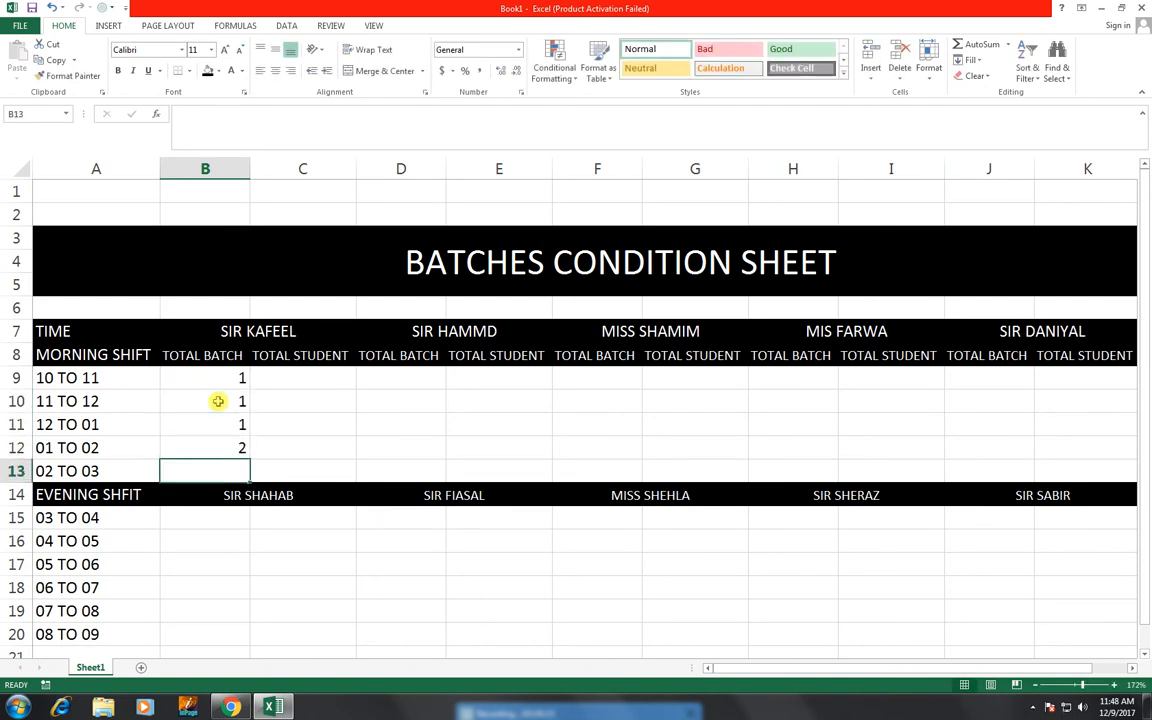
{"action": "type", "text": "1"}
{"action": "key", "text": "Tab"}
Center the contents of the morning shift data range B9:K13 horizontally.
{"action": "key", "text": "Up"}
{"action": "key", "text": "Up"}
{"action": "key", "text": "Up"}
{"action": "key", "text": "Up"}
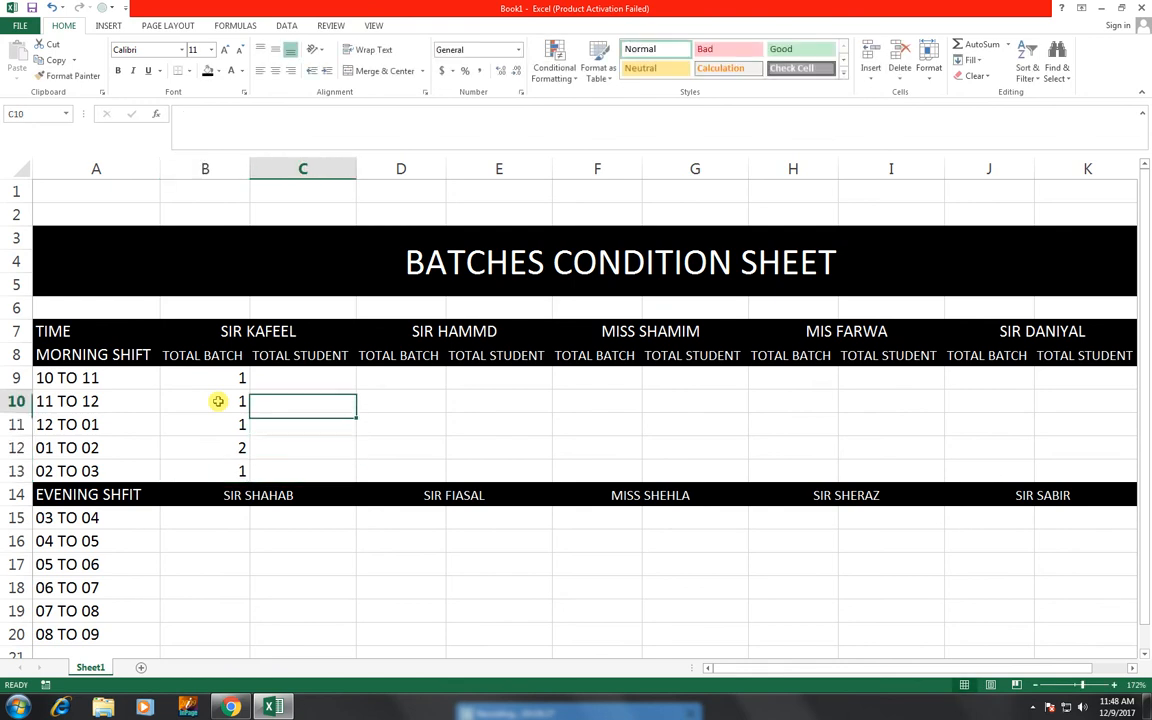
{"action": "left_click_drag", "start_coordinate": [242, 378], "coordinate": [1057, 473]}
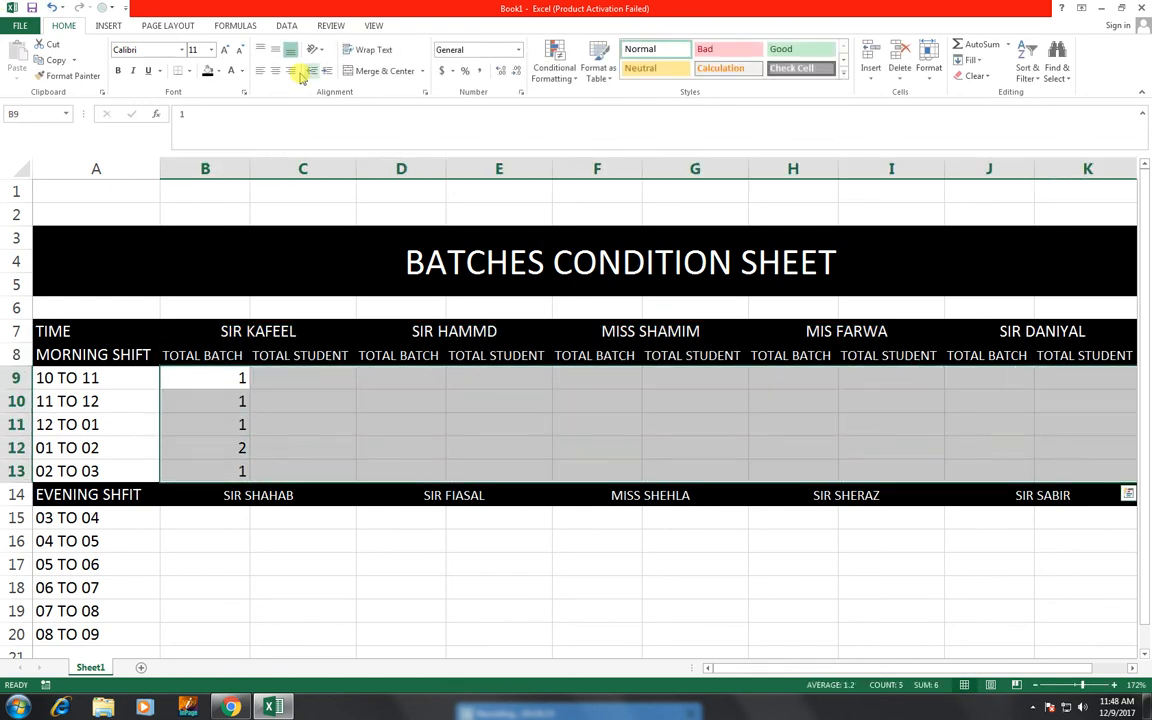
{"action": "left_click", "coordinate": [276, 71]}
Fill the first morning teacher's TOTAL STUDENT cells C9:C13 with 20, 25, 15, 19 and 30.
{"action": "left_click", "coordinate": [285, 382]}
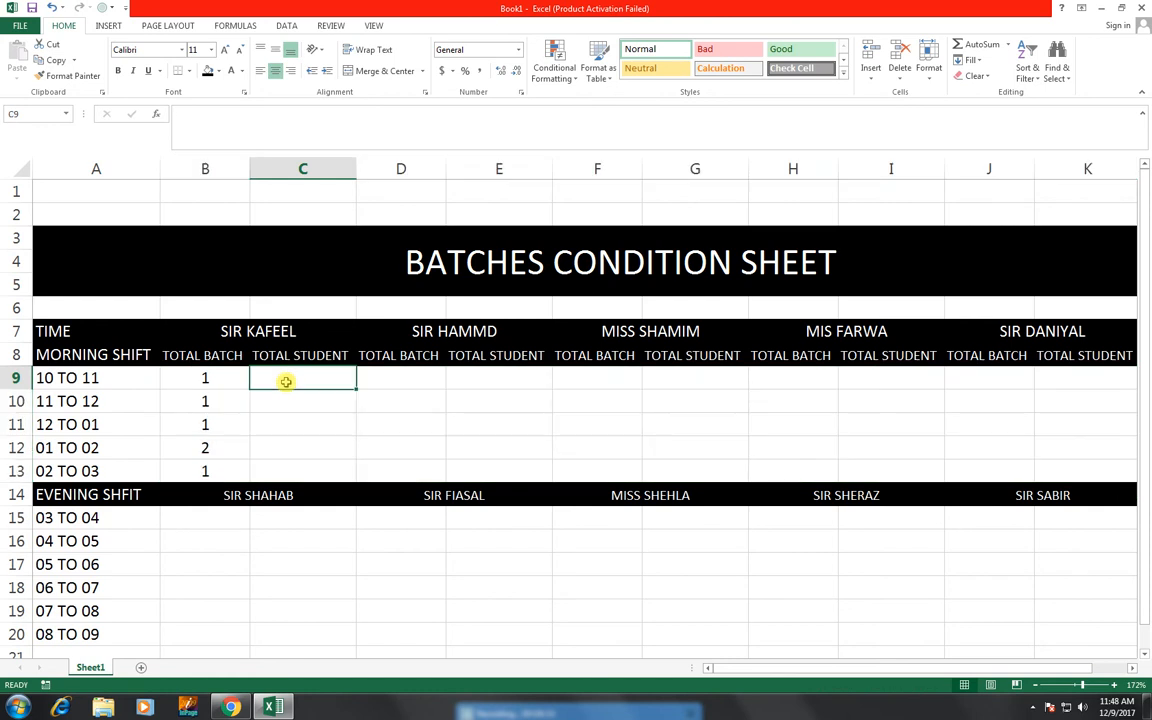
{"action": "type", "text": "20"}
{"action": "key", "text": "Return"}
{"action": "type", "text": "25"}
{"action": "key", "text": "Return"}
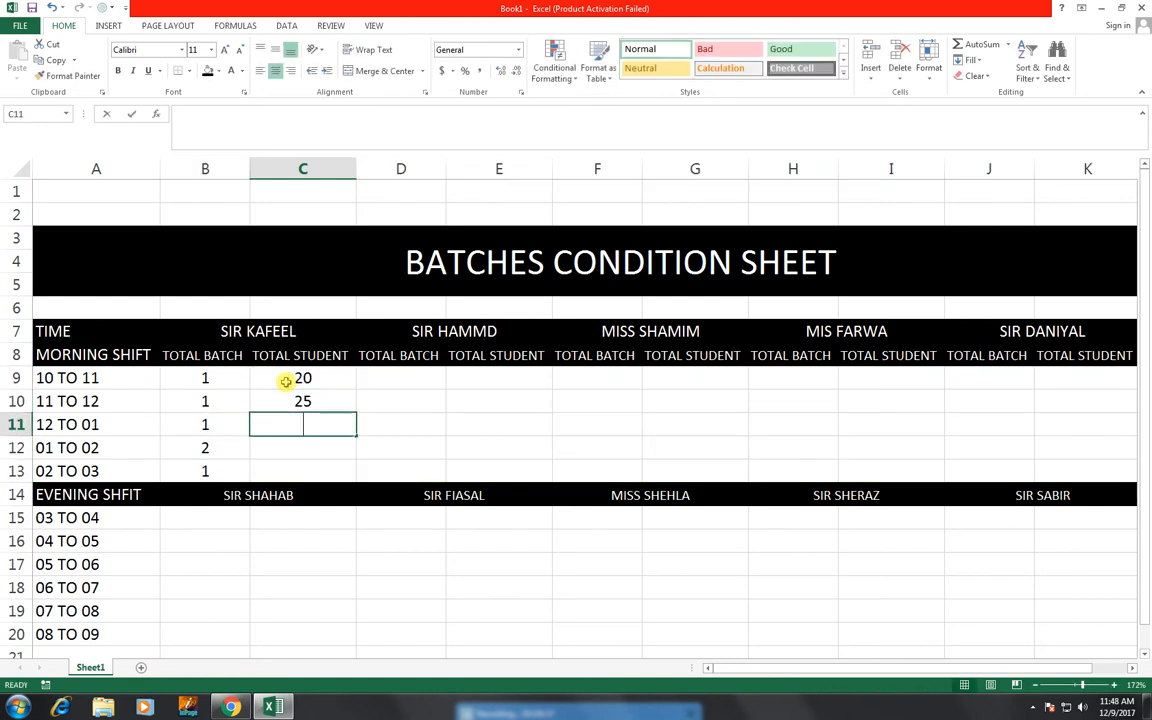
{"action": "type", "text": "15"}
{"action": "key", "text": "Return"}
{"action": "type", "text": "19"}
{"action": "key", "text": "Return"}
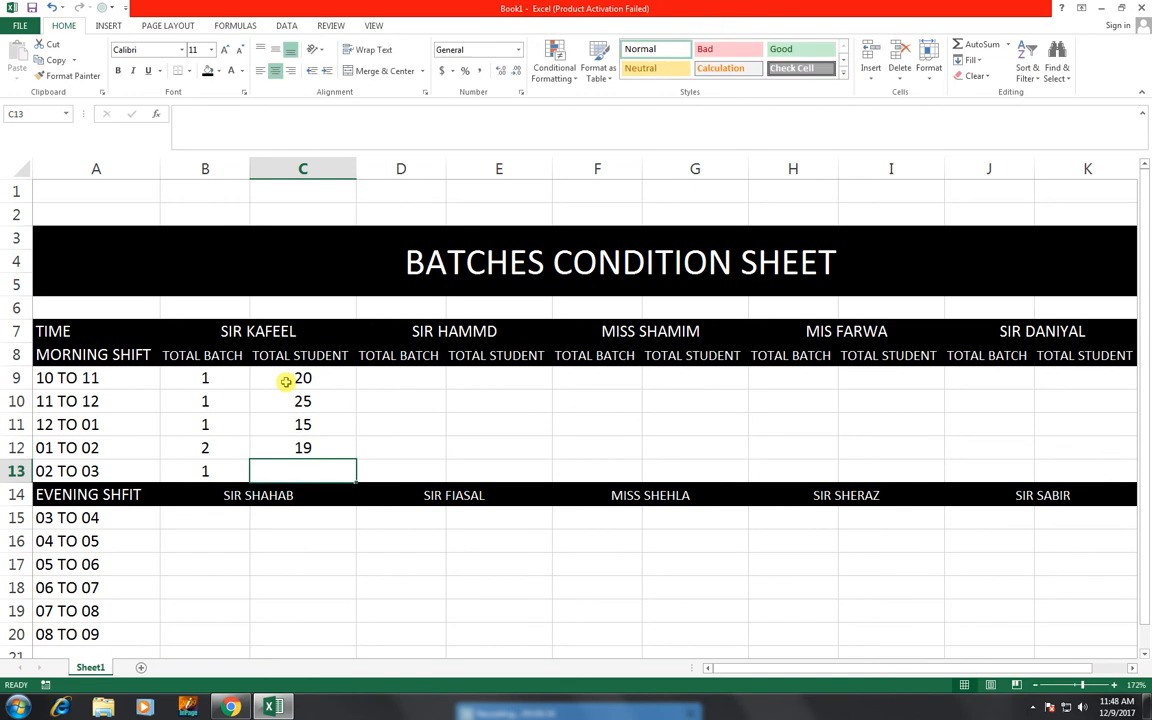
{"action": "type", "text": "30"}
{"action": "key", "text": "Tab"}
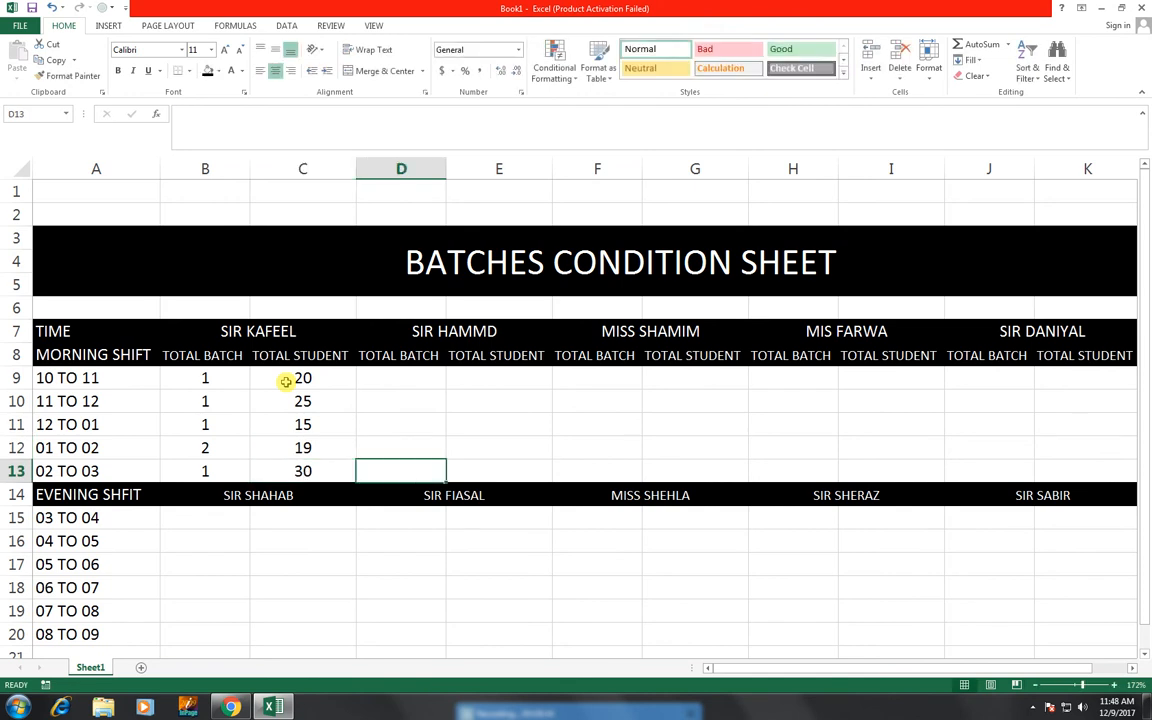
{"action": "left_click", "coordinate": [203, 358]}
{"action": "left_click_drag", "start_coordinate": [209, 411], "coordinate": [208, 465]}
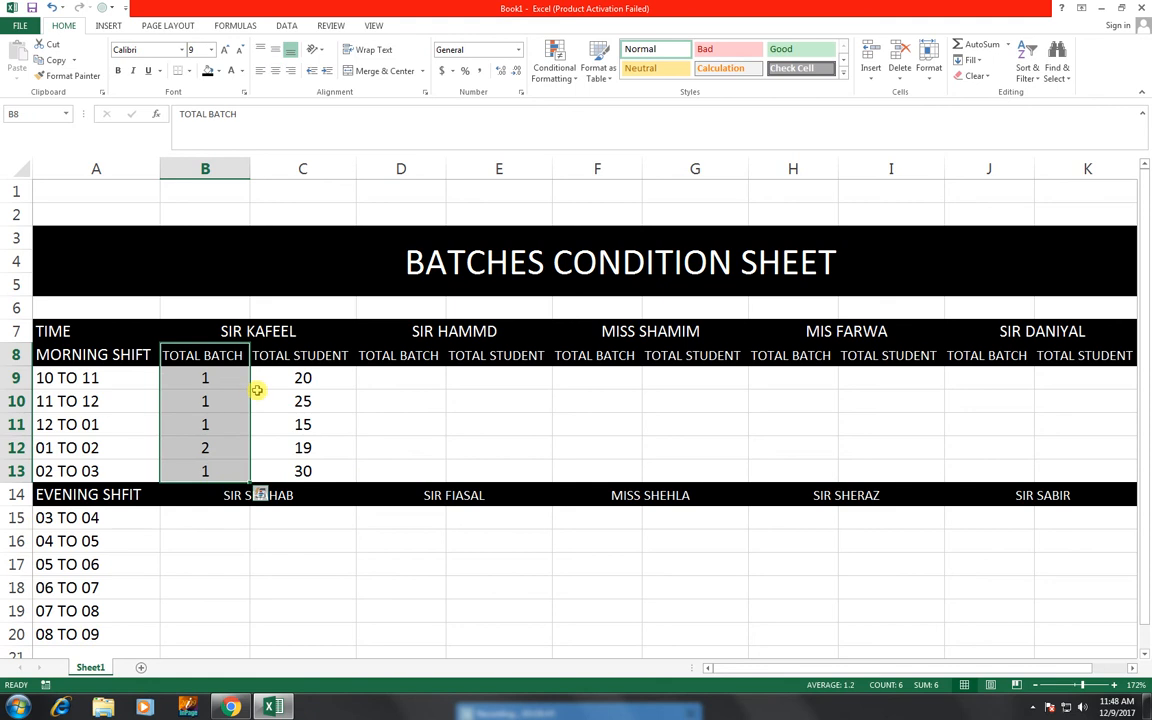
{"action": "left_click_drag", "start_coordinate": [337, 377], "coordinate": [316, 468]}
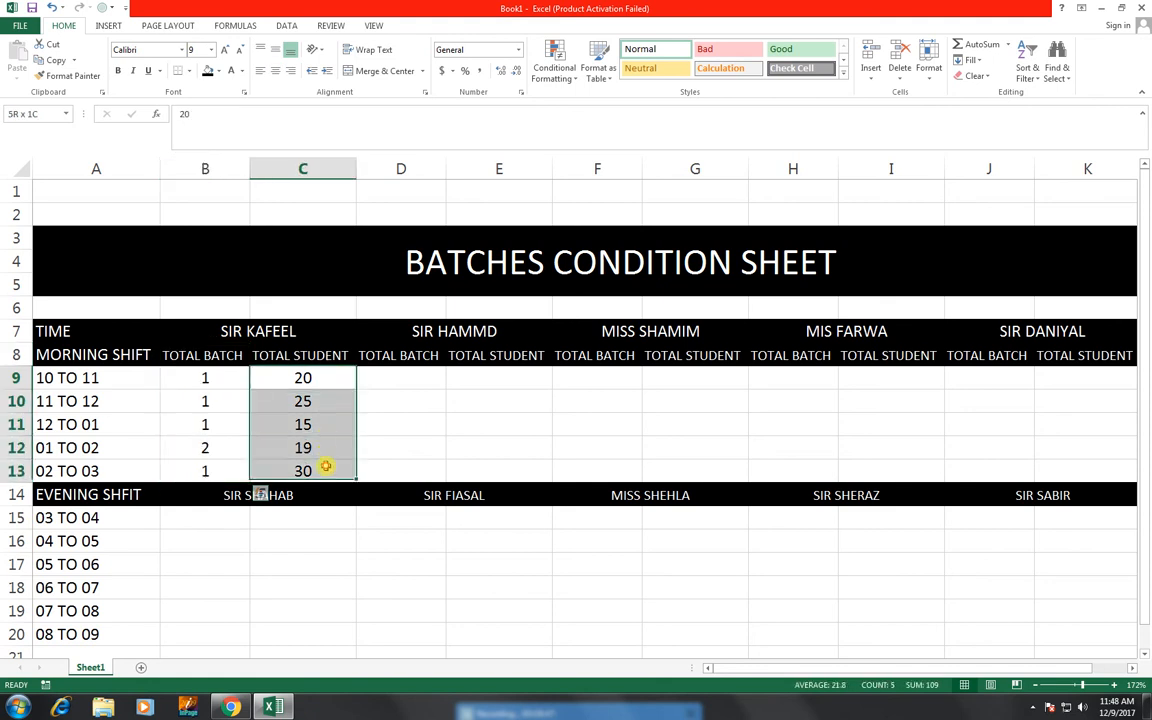
Fill the second morning teacher's TOTAL BATCH cells D9:D13 with 2, 1, 3, 1 and 2.
{"action": "left_click", "coordinate": [385, 383]}
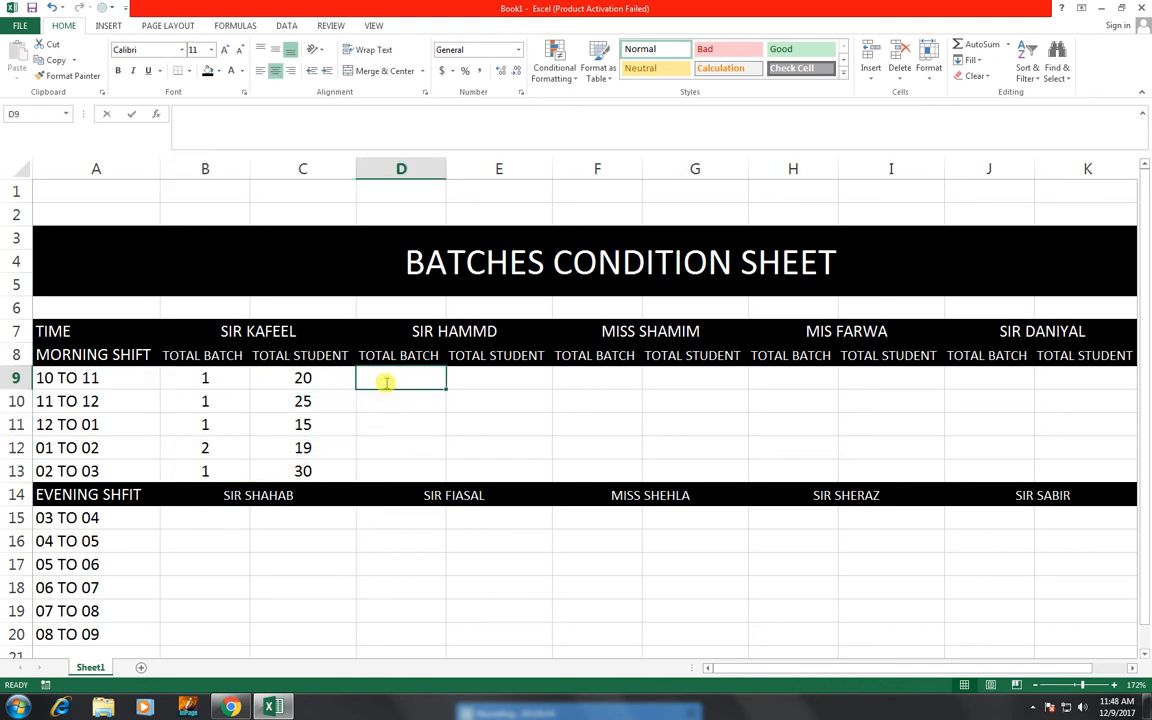
{"action": "type", "text": "2"}
{"action": "key", "text": "Return"}
{"action": "type", "text": "1"}
{"action": "key", "text": "Return"}
{"action": "type", "text": "3"}
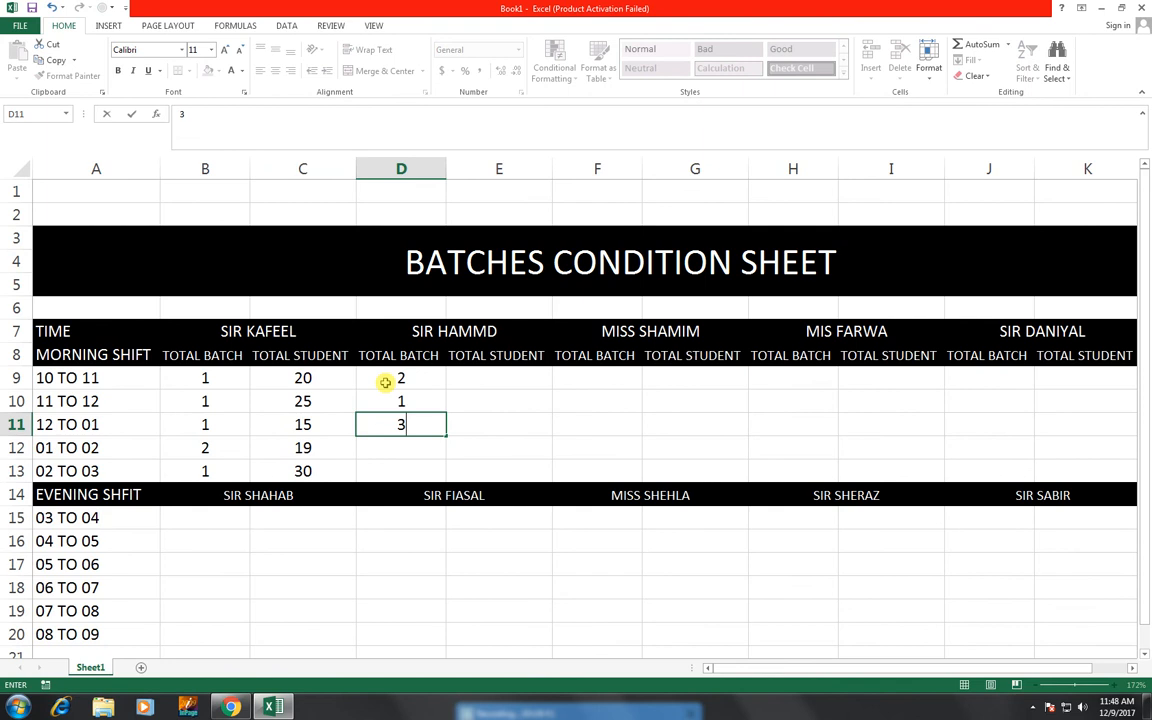
{"action": "key", "text": "Return"}
{"action": "type", "text": "1"}
{"action": "key", "text": "Return"}
{"action": "type", "text": "4"}
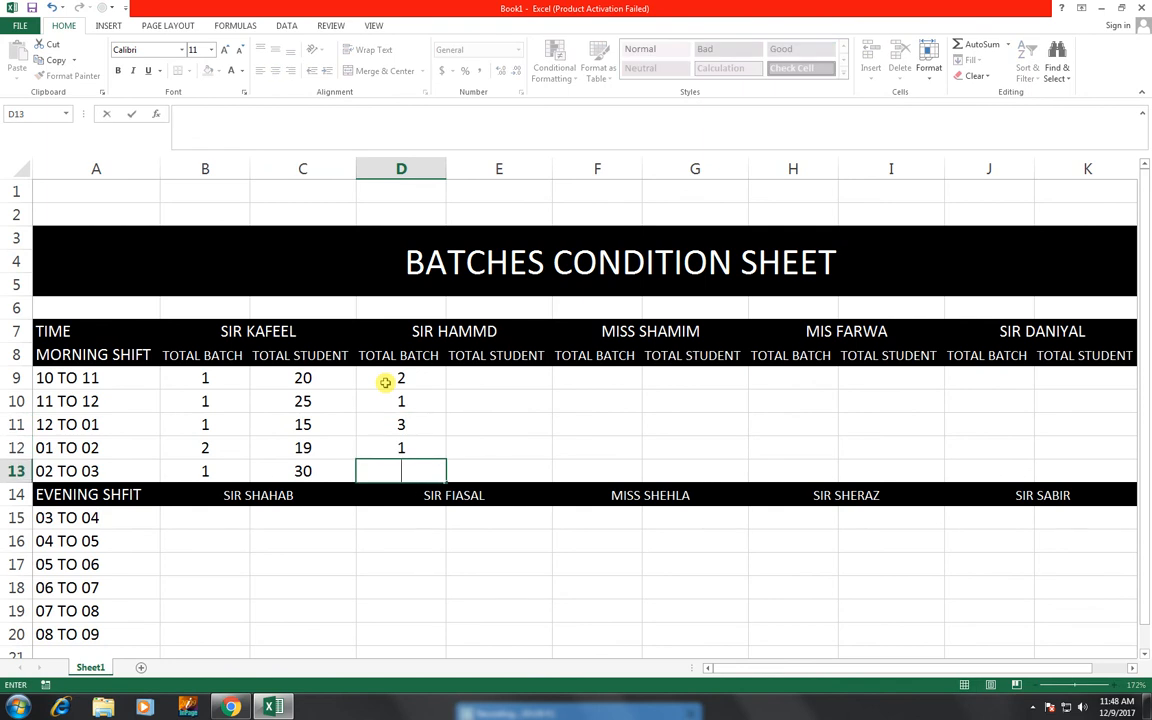
{"action": "key", "text": "Tab"}
Fill the second morning teacher's TOTAL STUDENT cells E9:E13 with 35, 25, 30, 45 and 30.
{"action": "key", "text": "Up"}
{"action": "key", "text": "Up"}
{"action": "key", "text": "Up"}
{"action": "key", "text": "Up"}
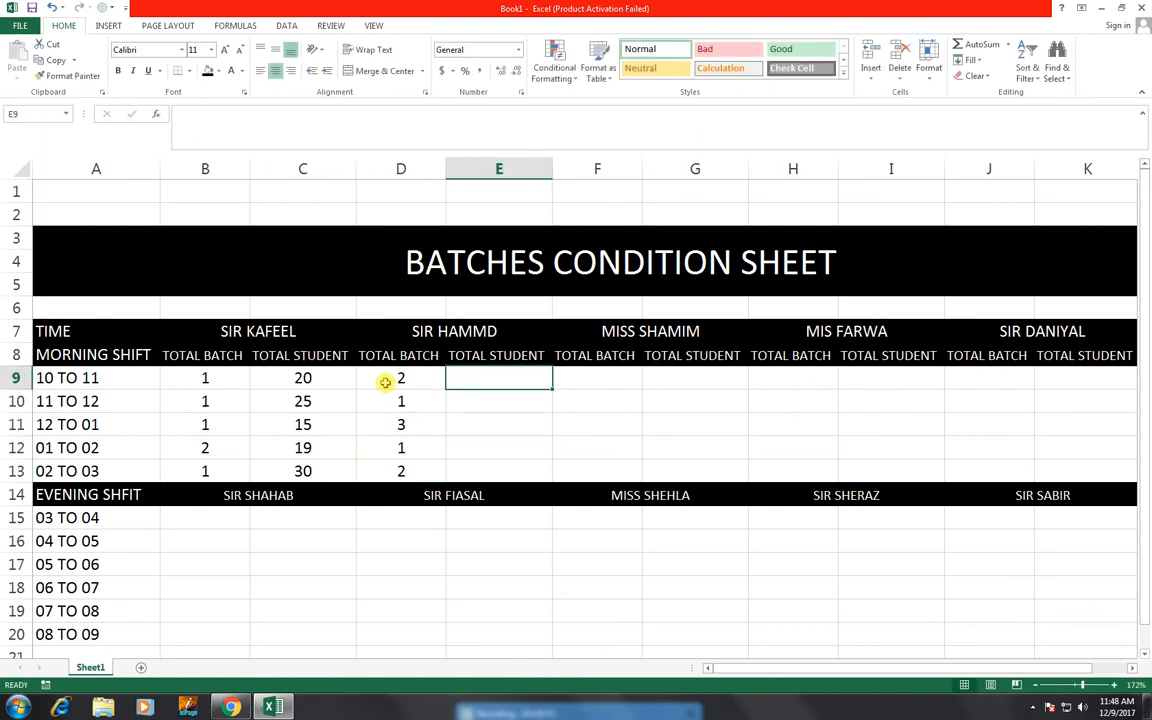
{"action": "type", "text": "35"}
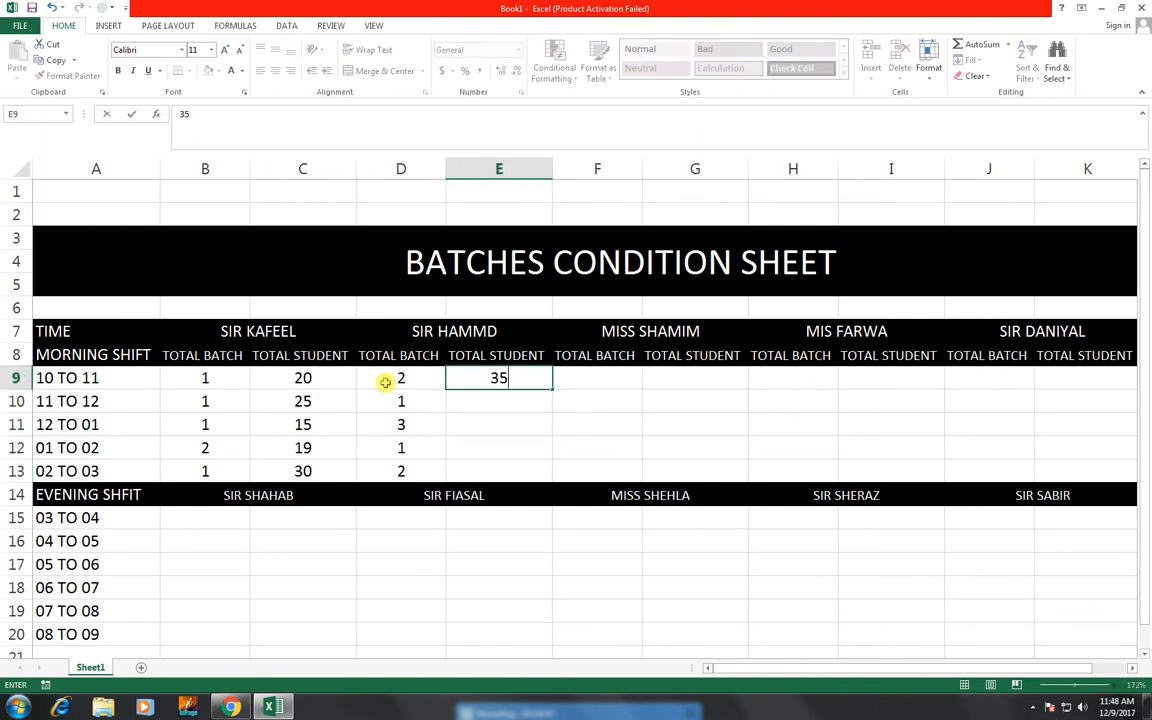
{"action": "key", "text": "Return"}
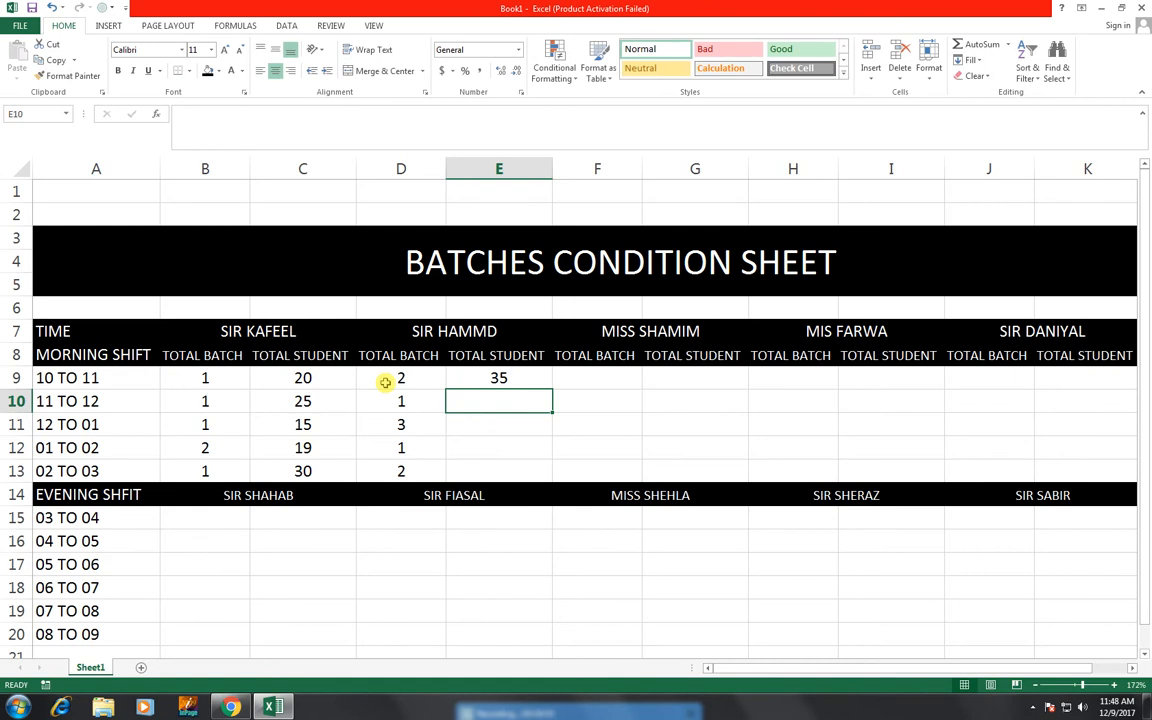
{"action": "type", "text": "25"}
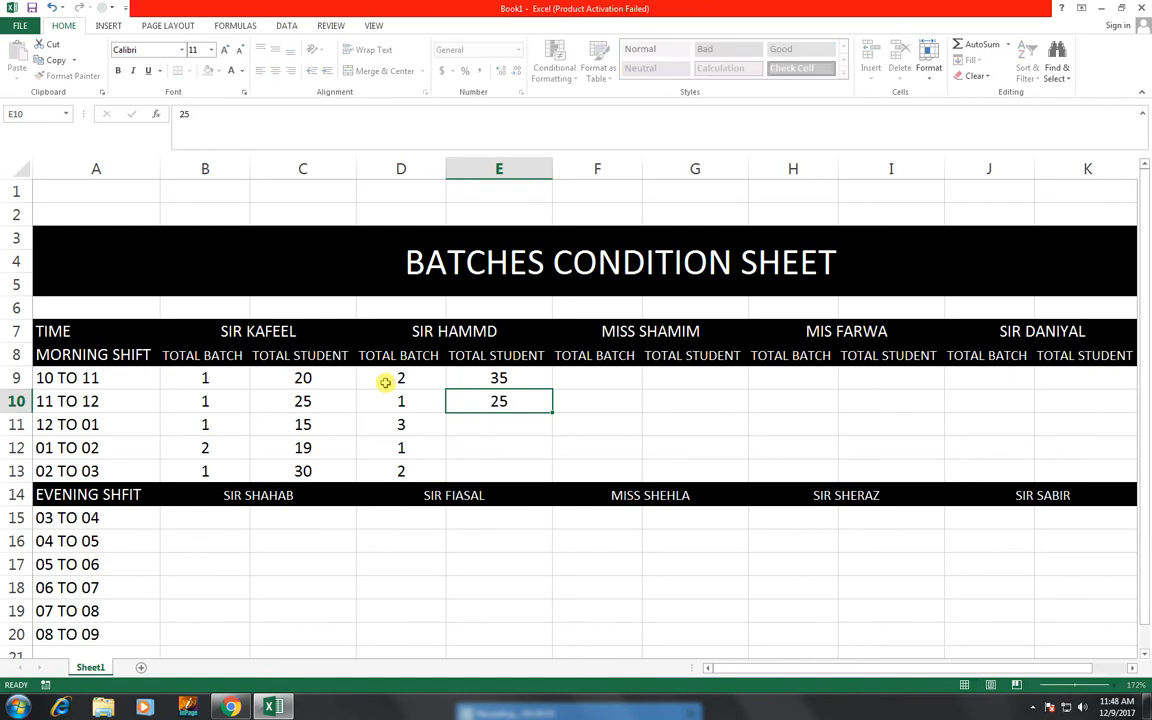
{"action": "key", "text": "Return"}
{"action": "type", "text": "30"}
{"action": "key", "text": "Return"}
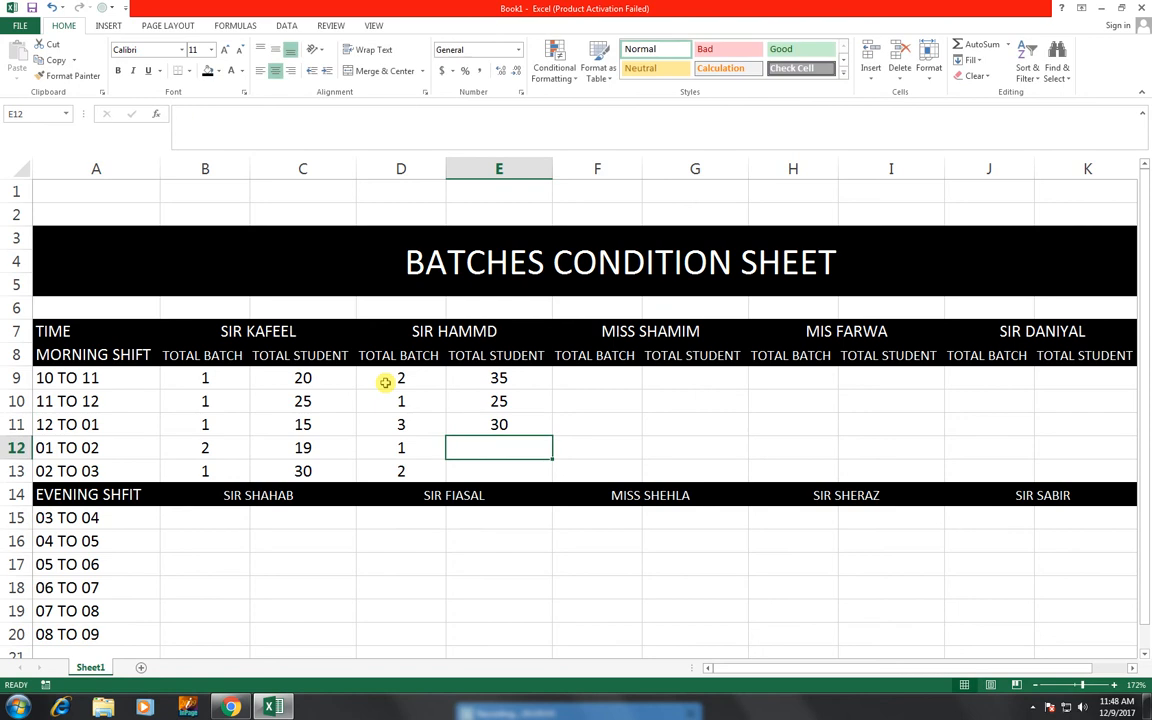
{"action": "type", "text": "45"}
{"action": "key", "text": "Return"}
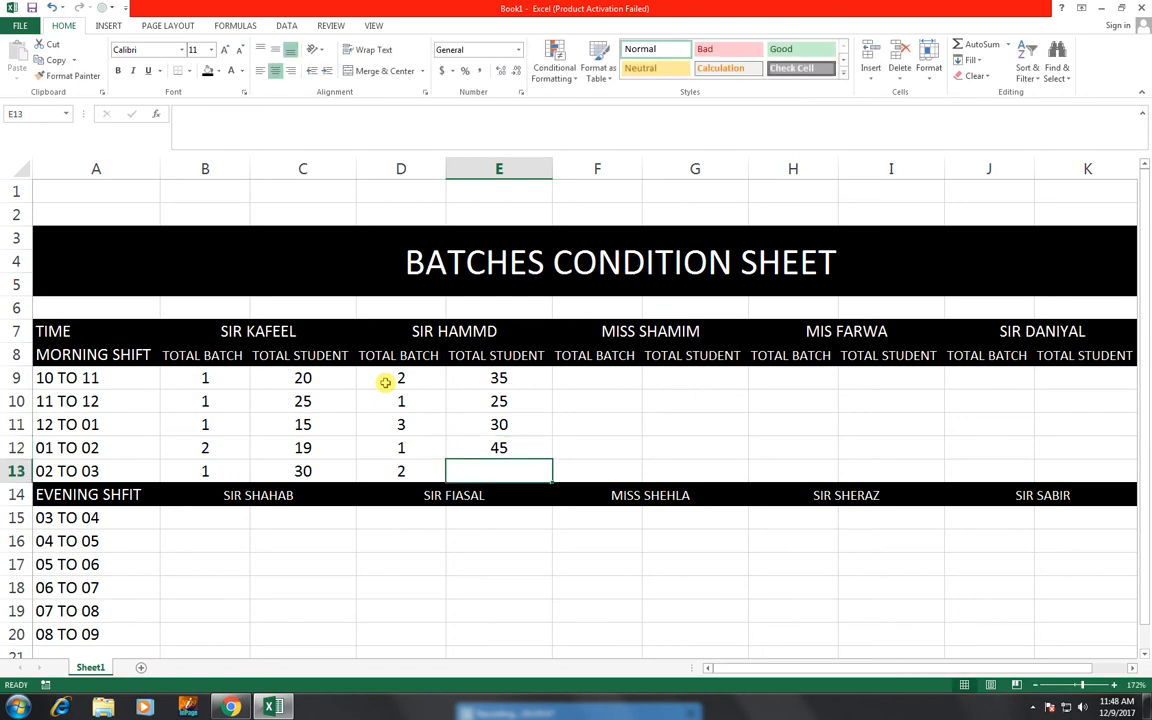
{"action": "type", "text": "30"}
{"action": "key", "text": "Tab"}
Fill all of the third morning teacher's TOTAL BATCH cells F9:F13 with 2.
{"action": "key", "text": "Up"}
{"action": "key", "text": "Up"}
{"action": "key", "text": "Up"}
{"action": "key", "text": "Up"}
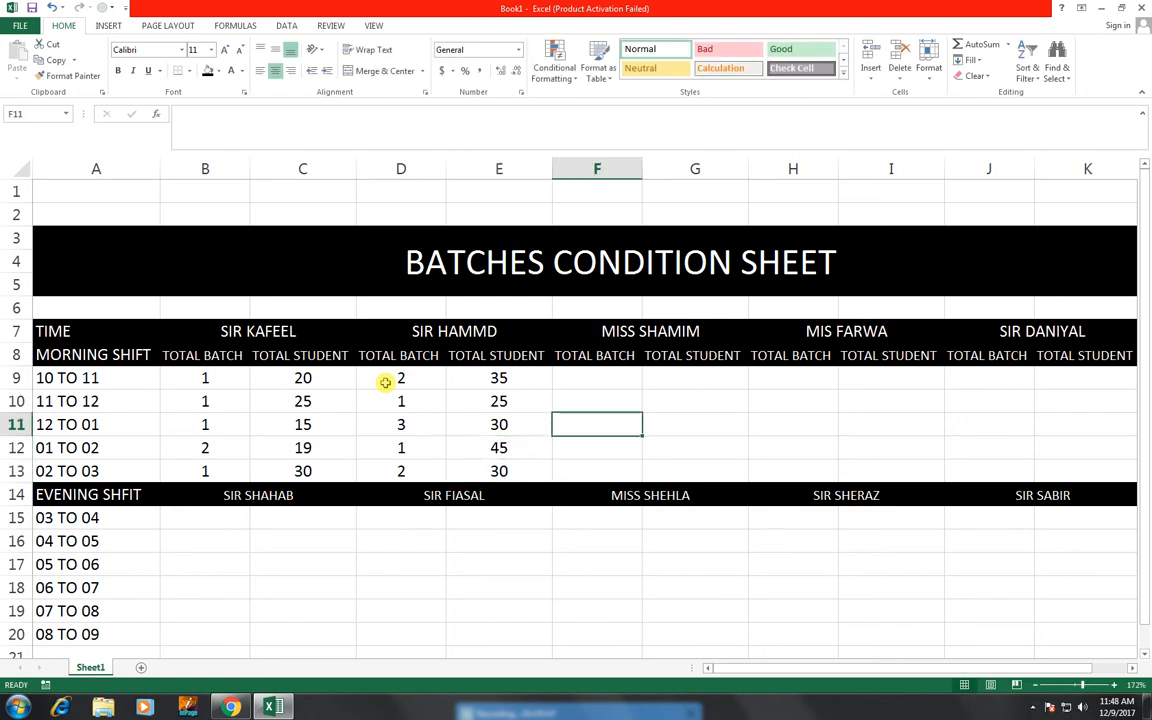
{"action": "type", "text": "2"}
{"action": "key", "text": "Return"}
{"action": "type", "text": "2"}
{"action": "key", "text": "Return"}
{"action": "type", "text": "2"}
{"action": "key", "text": "Return"}
{"action": "type", "text": "2"}
{"action": "key", "text": "Return"}
{"action": "type", "text": "2"}
{"action": "key", "text": "Return"}
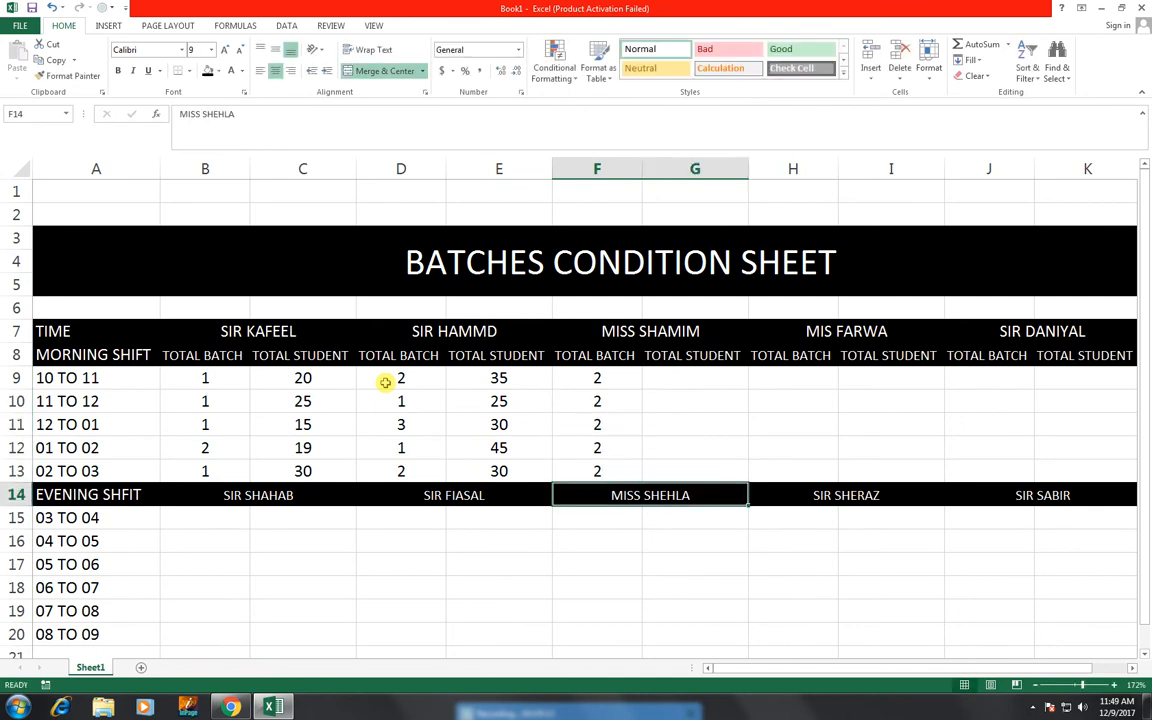
Fill the third morning teacher's TOTAL STUDENT cells G9:G13 with 50, 30, 23, 45 and 12.
{"action": "key", "text": "Right"}
{"action": "key", "text": "Up"}
{"action": "key", "text": "Up"}
{"action": "key", "text": "Up"}
{"action": "key", "text": "Up"}
{"action": "key", "text": "Up"}
{"action": "key", "text": "Left"}
{"action": "type", "text": "5"}
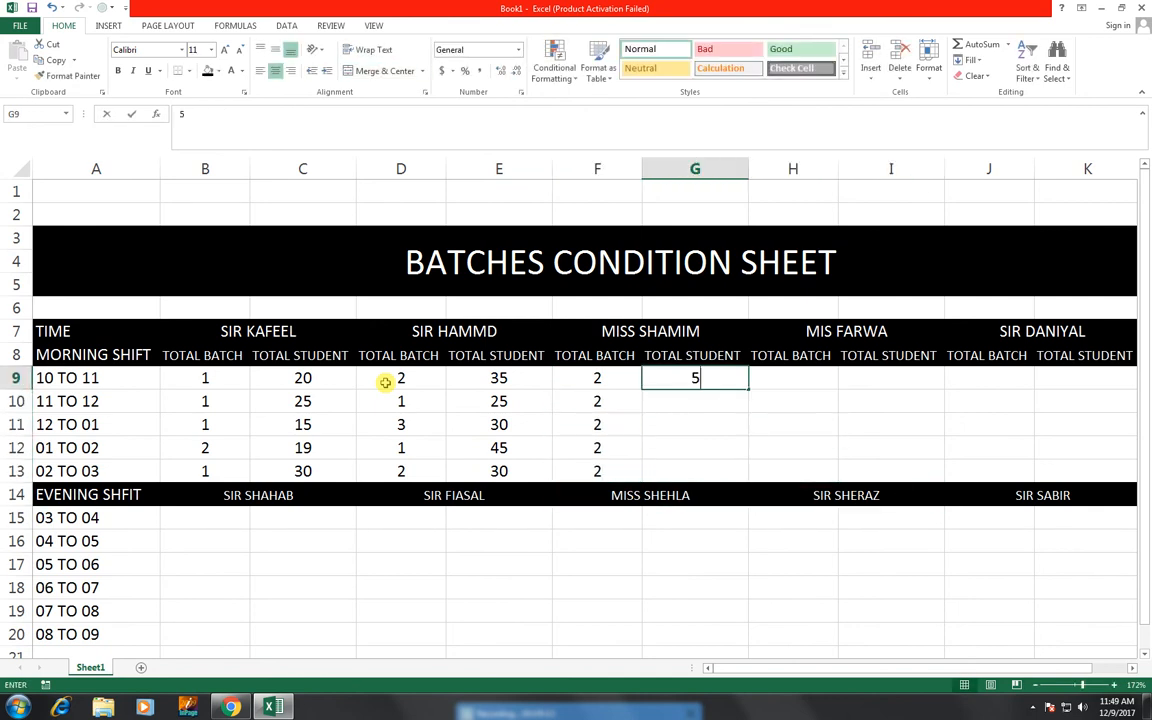
{"action": "type", "text": "0"}
{"action": "key", "text": "Return"}
{"action": "type", "text": "30"}
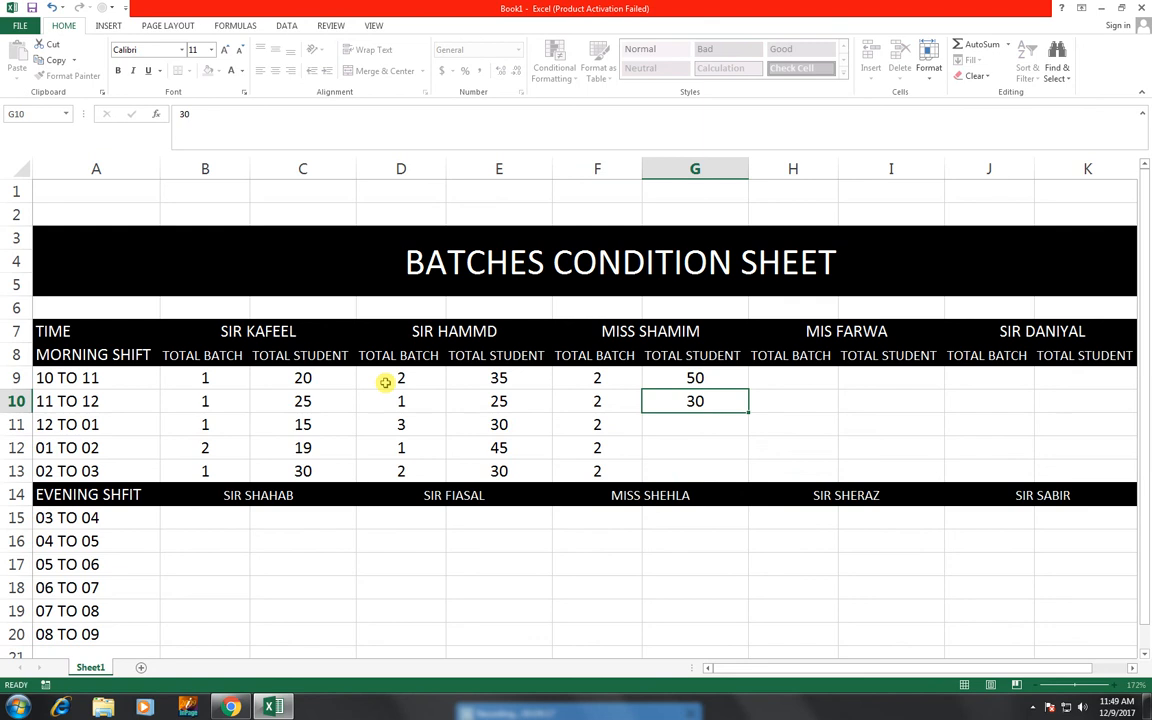
{"action": "key", "text": "Return"}
{"action": "type", "text": "23"}
{"action": "key", "text": "Return"}
{"action": "type", "text": "45"}
{"action": "key", "text": "Return"}
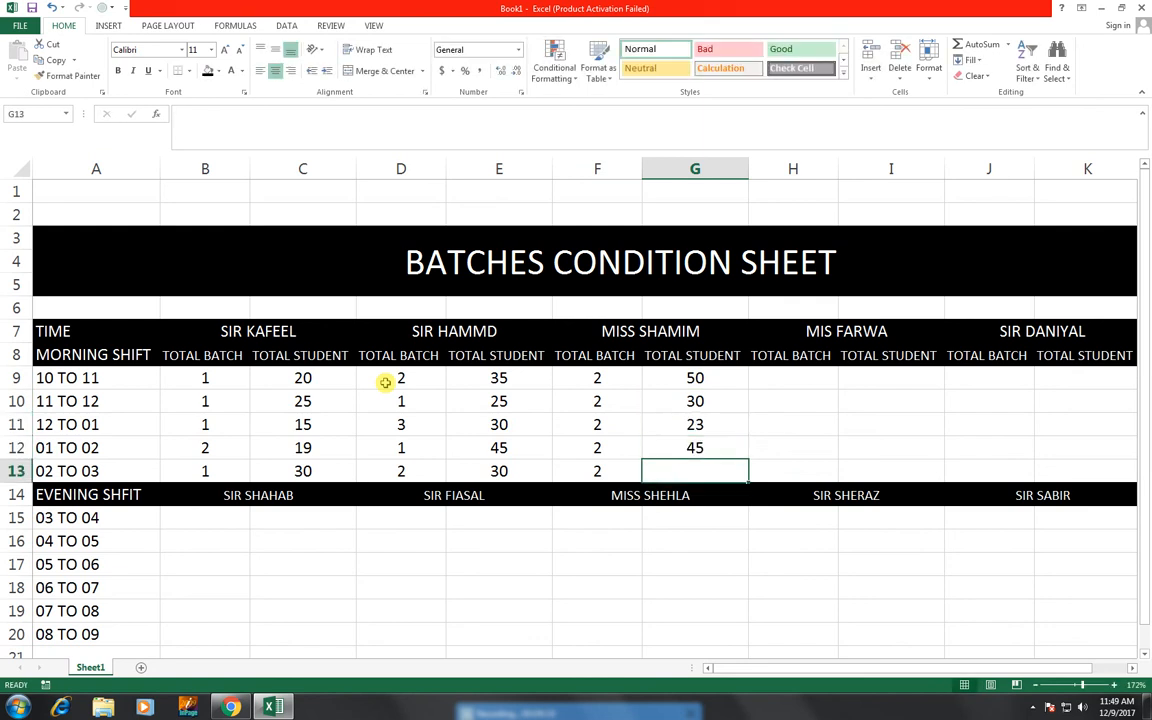
{"action": "type", "text": "12"}
{"action": "key", "text": "Return"}
{"action": "type", "text": "6"}
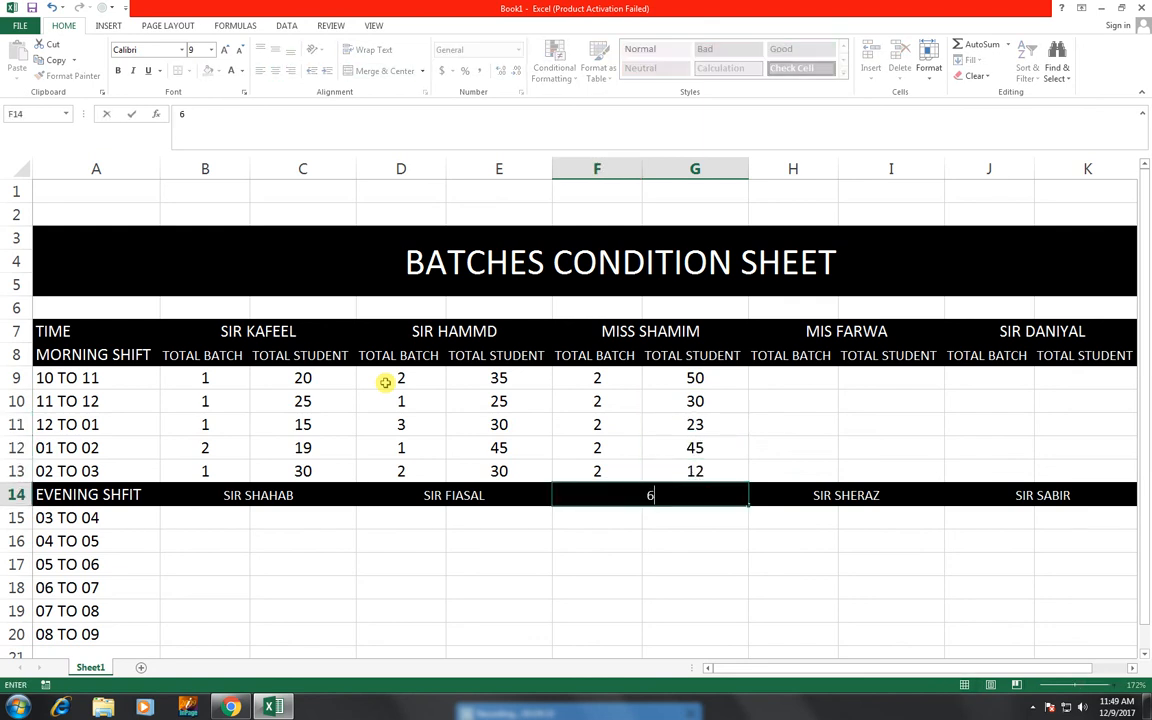
{"action": "key", "text": "Right"}
{"action": "key", "text": "ctrl+z"}
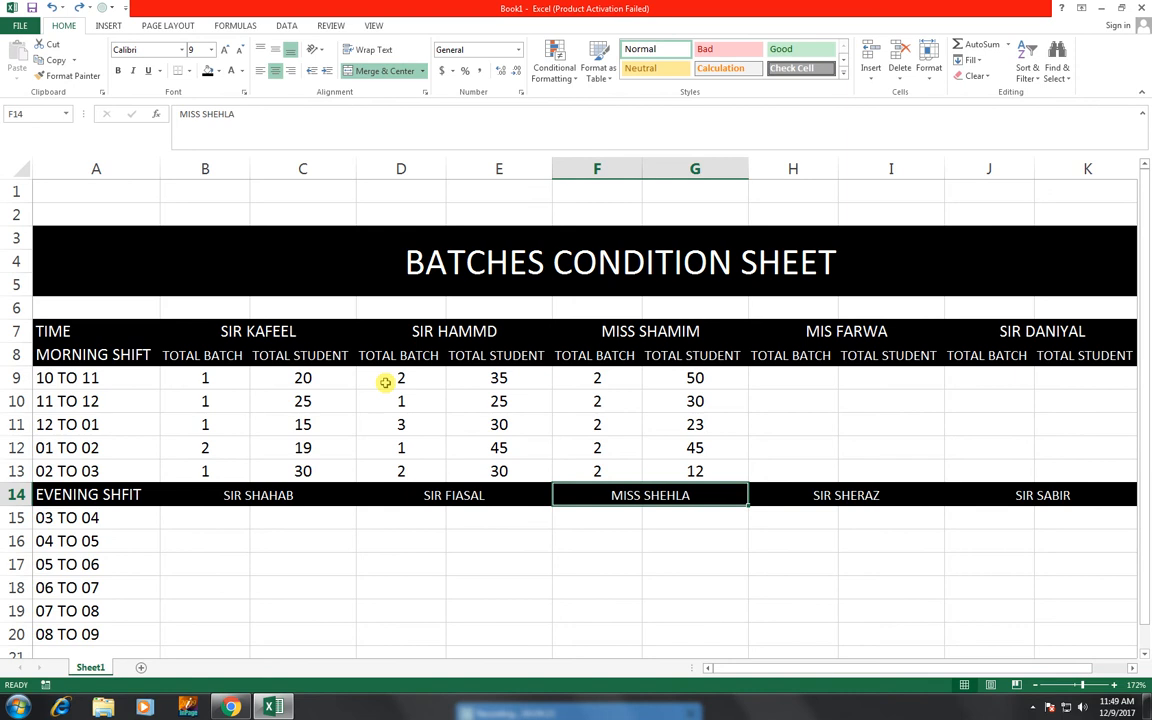
Fill the fourth morning teacher's TOTAL BATCH cells H9:H13 with 1, 1, 3, 2 and 1.
{"action": "key", "text": "Right"}
{"action": "key", "text": "Up"}
{"action": "key", "text": "Up"}
{"action": "key", "text": "Up"}
{"action": "key", "text": "Up"}
{"action": "key", "text": "Up"}
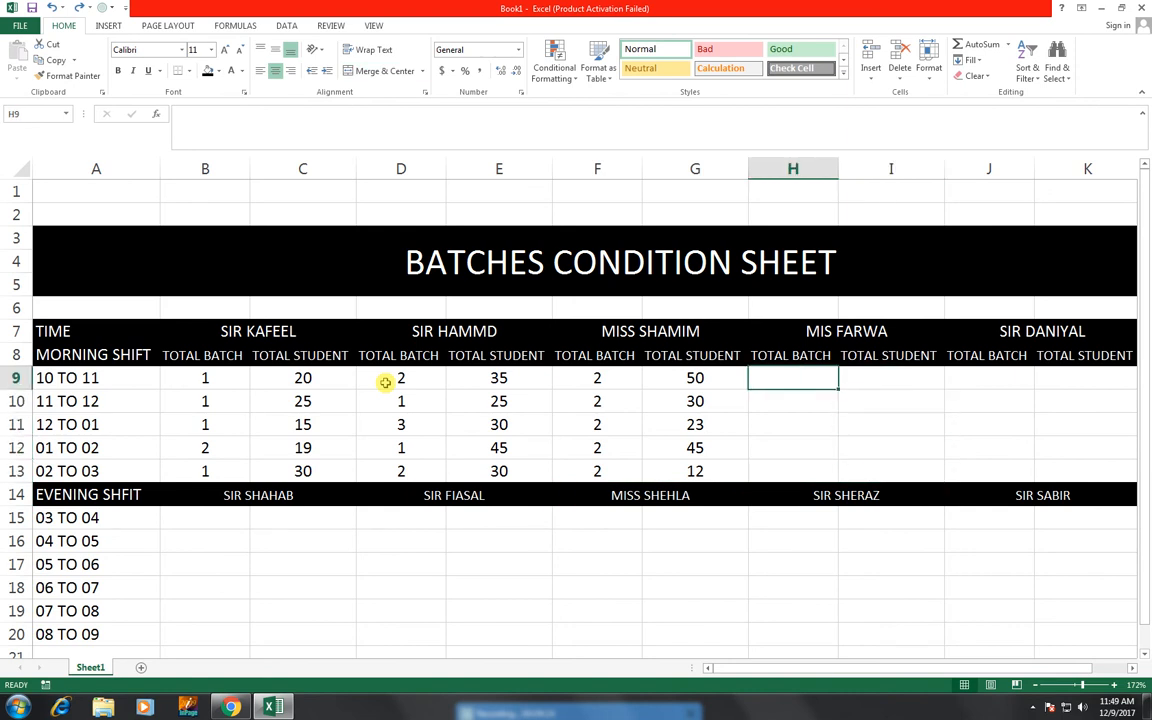
{"action": "type", "text": "1"}
{"action": "key", "text": "Return"}
{"action": "type", "text": "1"}
{"action": "key", "text": "Return"}
{"action": "type", "text": "3"}
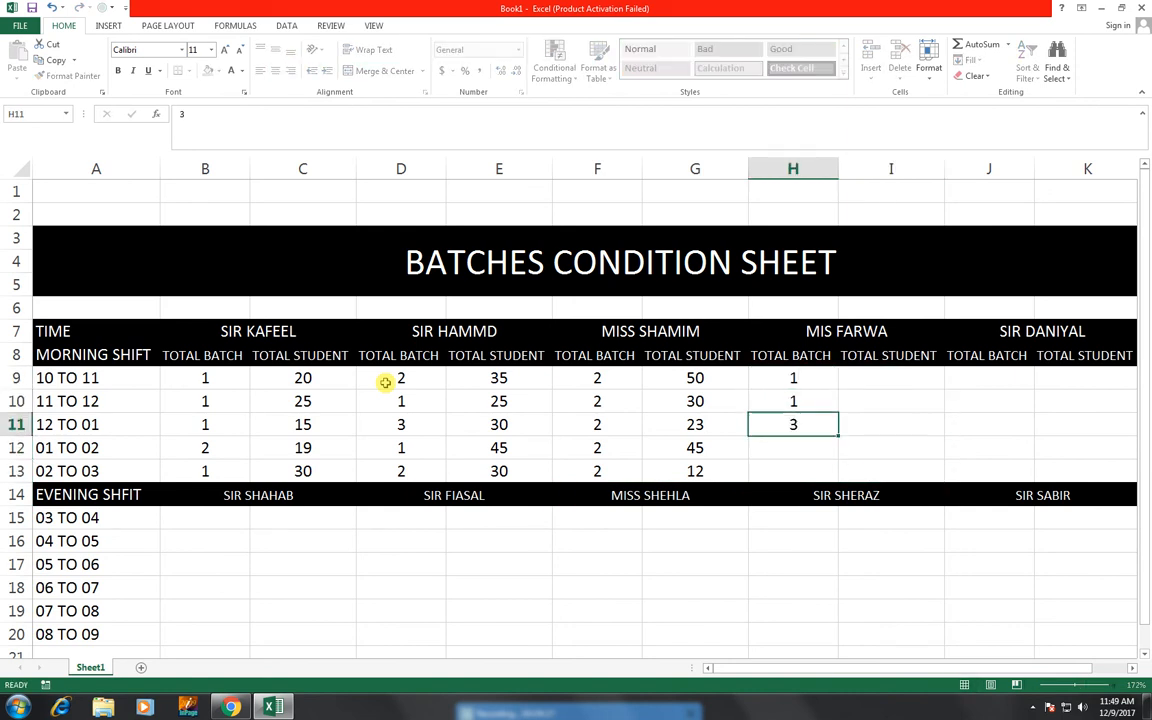
{"action": "key", "text": "Return"}
{"action": "type", "text": "2"}
{"action": "key", "text": "Return"}
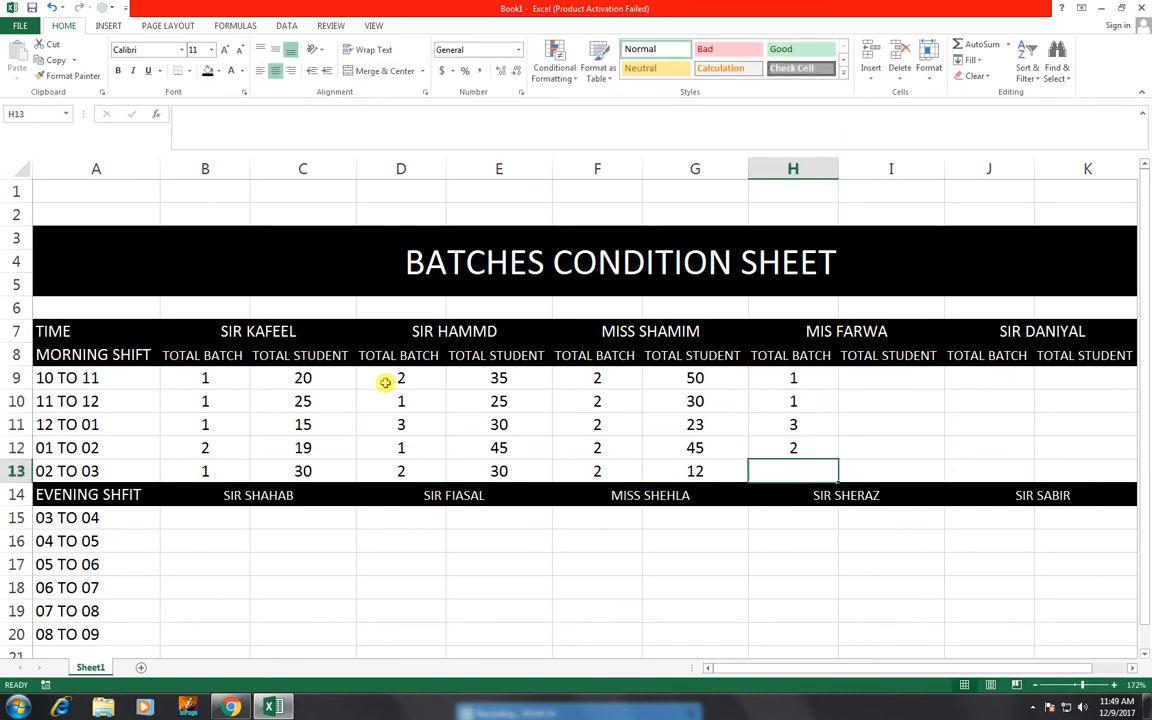
{"action": "type", "text": "1"}
{"action": "key", "text": "Tab"}
Fill the fourth morning teacher's TOTAL STUDENT cells I9:I13 with 5, 6, 30, 21 and 25.
{"action": "key", "text": "Up"}
{"action": "key", "text": "Up"}
{"action": "key", "text": "Up"}
{"action": "key", "text": "Up"}
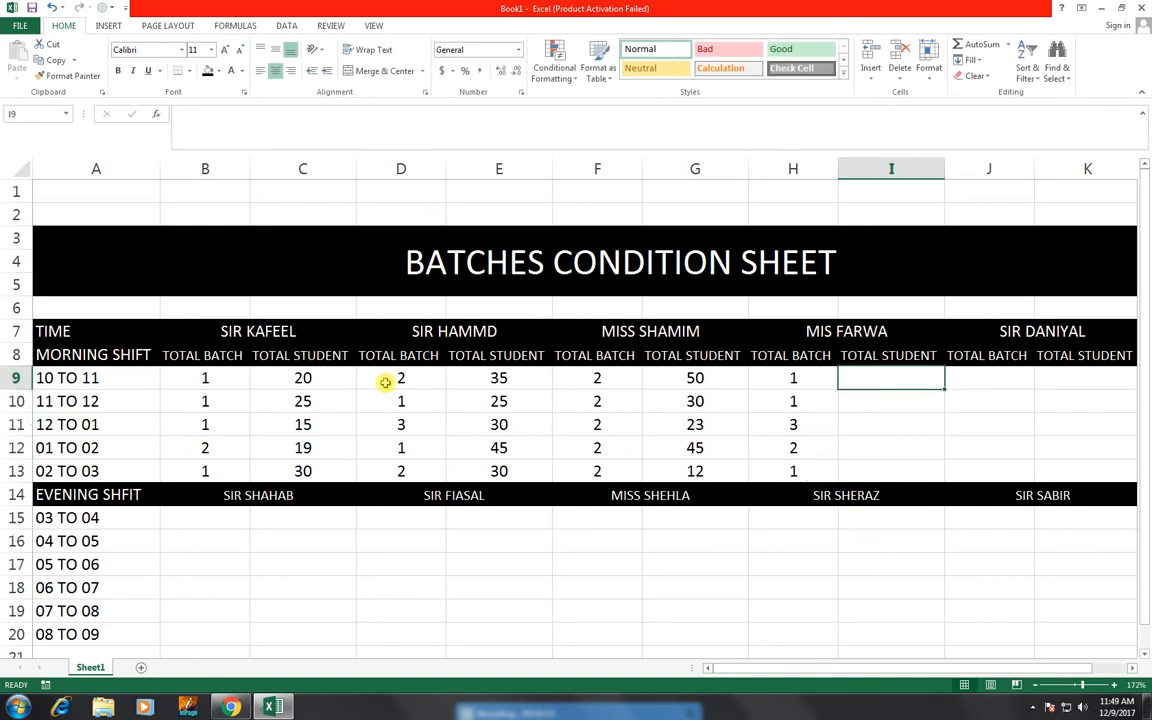
{"action": "type", "text": "5"}
{"action": "key", "text": "Return"}
{"action": "type", "text": "6"}
{"action": "key", "text": "Return"}
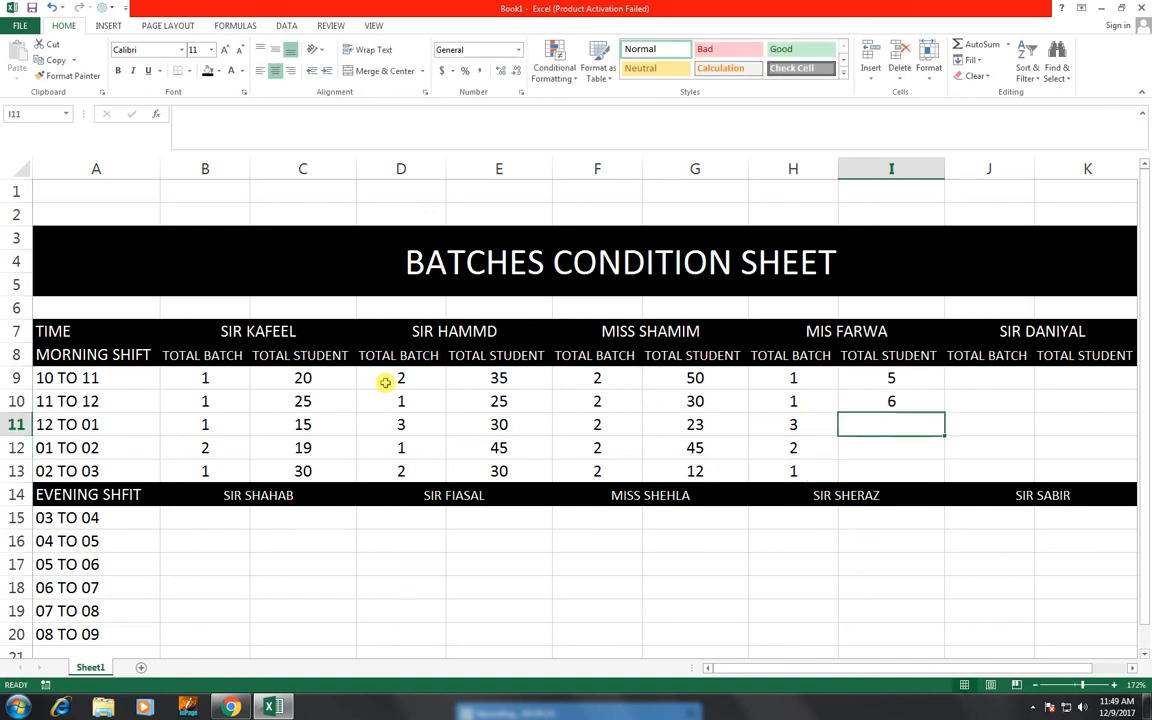
{"action": "type", "text": "30"}
{"action": "key", "text": "Return"}
{"action": "type", "text": "21"}
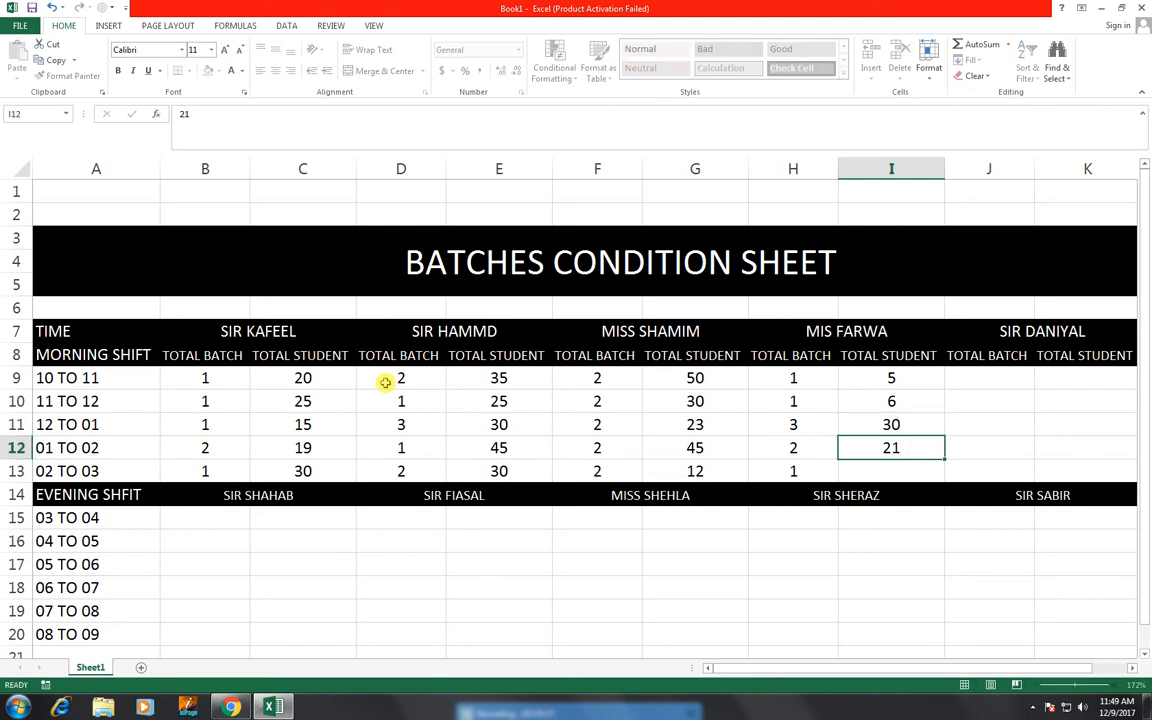
{"action": "key", "text": "Return"}
{"action": "type", "text": "25"}
{"action": "key", "text": "Tab"}
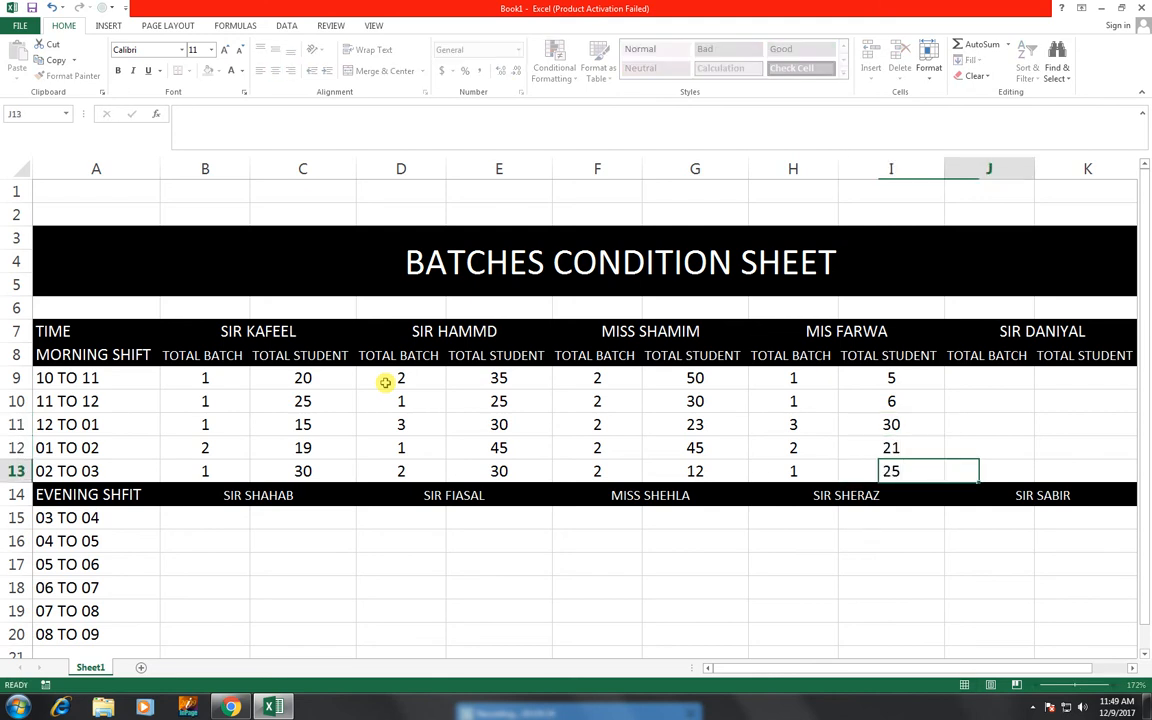
Fill the fifth morning teacher's TOTAL BATCH cells J9:J13 with 2, 2, 3, 1 and 4.
{"action": "key", "text": "Up"}
{"action": "key", "text": "Up"}
{"action": "key", "text": "Up"}
{"action": "key", "text": "Up"}
{"action": "type", "text": "2"}
{"action": "key", "text": "Return"}
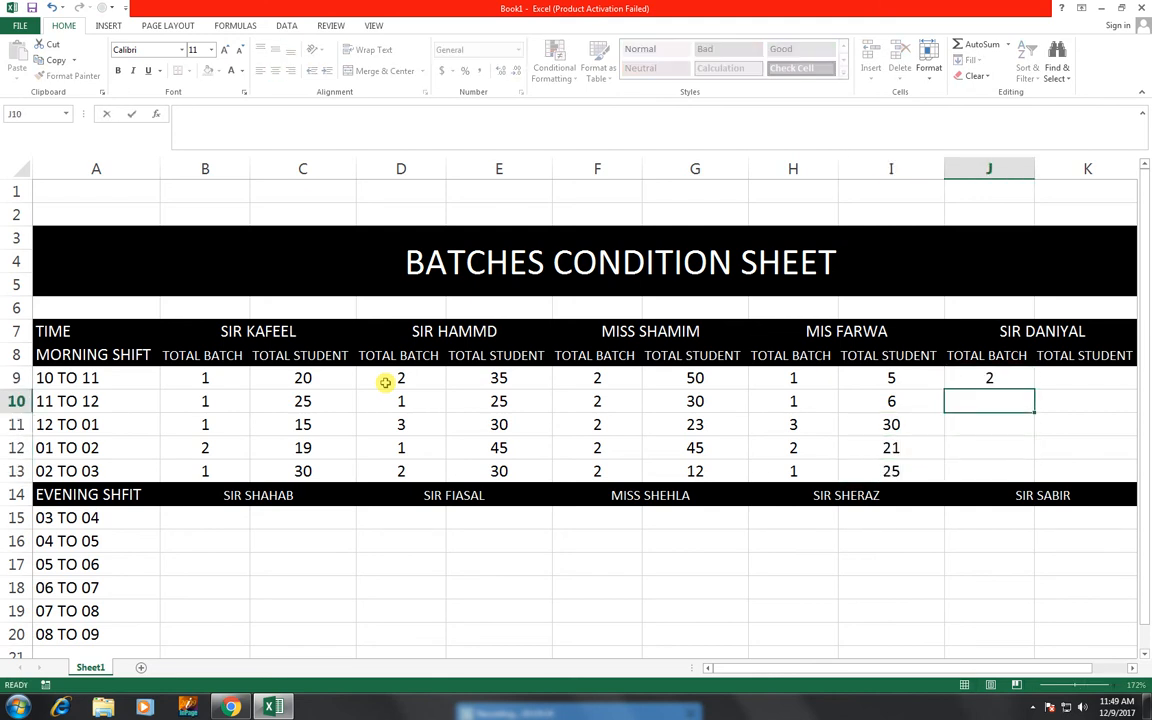
{"action": "type", "text": "2"}
{"action": "key", "text": "Return"}
{"action": "type", "text": "3"}
{"action": "key", "text": "Return"}
{"action": "type", "text": "1"}
{"action": "key", "text": "Return"}
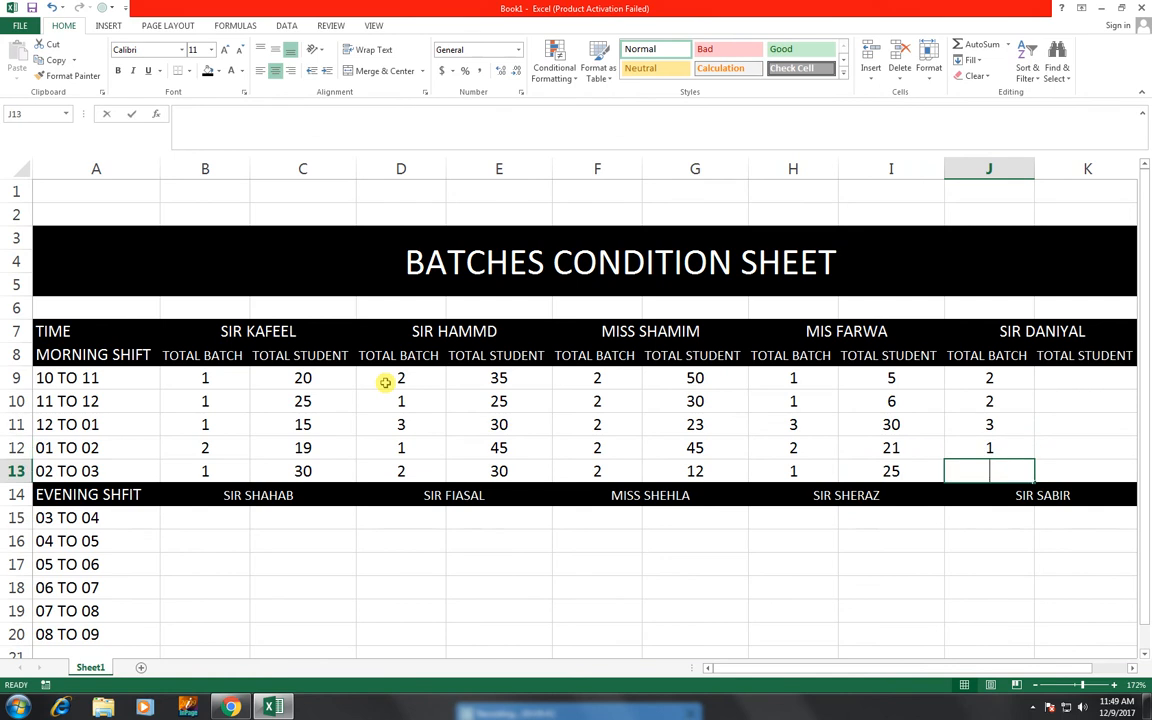
{"action": "type", "text": "4"}
{"action": "key", "text": "Tab"}
Fill the fifth morning teacher's TOTAL STUDENT cells K9:K13 with 23, 12, 15, 18 and 20.
{"action": "key", "text": "Up"}
{"action": "key", "text": "Up"}
{"action": "key", "text": "Up"}
{"action": "key", "text": "Up"}
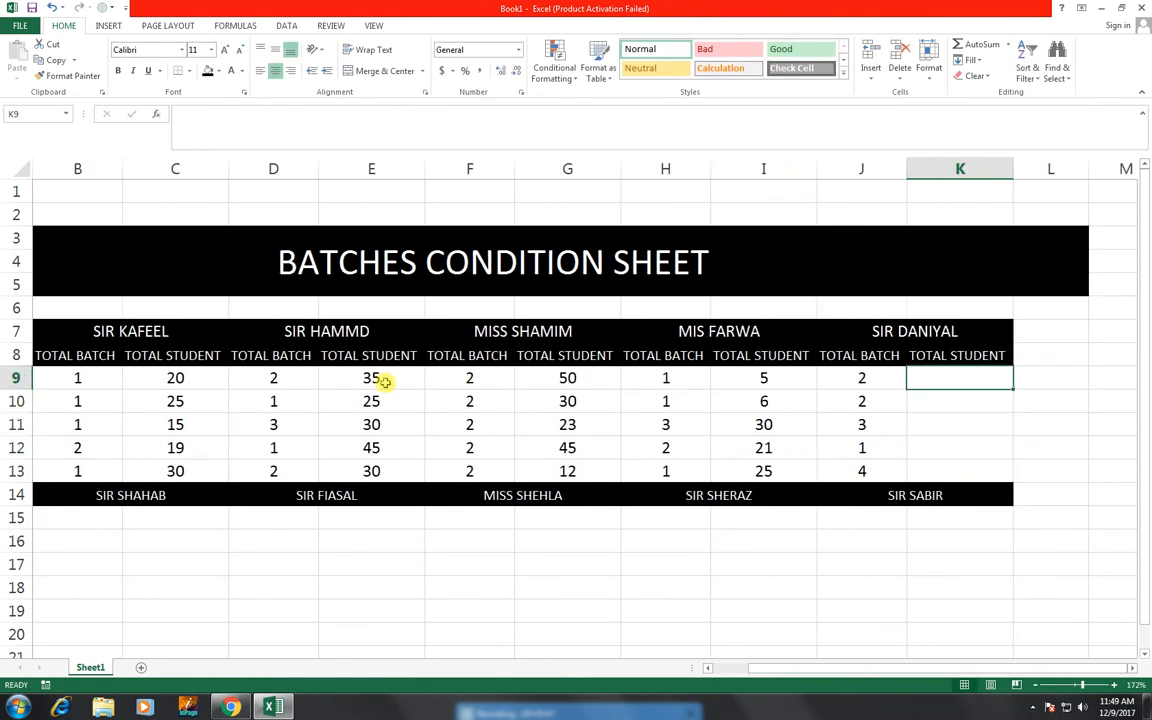
{"action": "type", "text": "23"}
{"action": "key", "text": "Return"}
{"action": "type", "text": "12"}
{"action": "key", "text": "Return"}
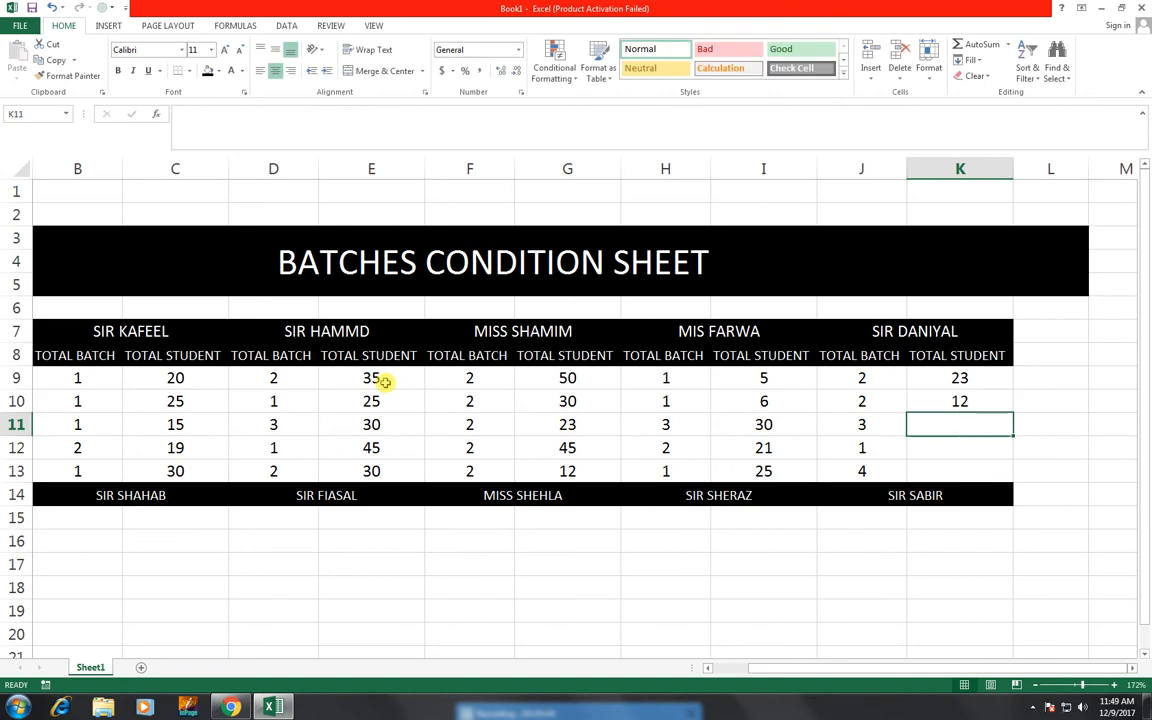
{"action": "type", "text": "15"}
{"action": "key", "text": "Return"}
{"action": "type", "text": "18"}
{"action": "key", "text": "Return"}
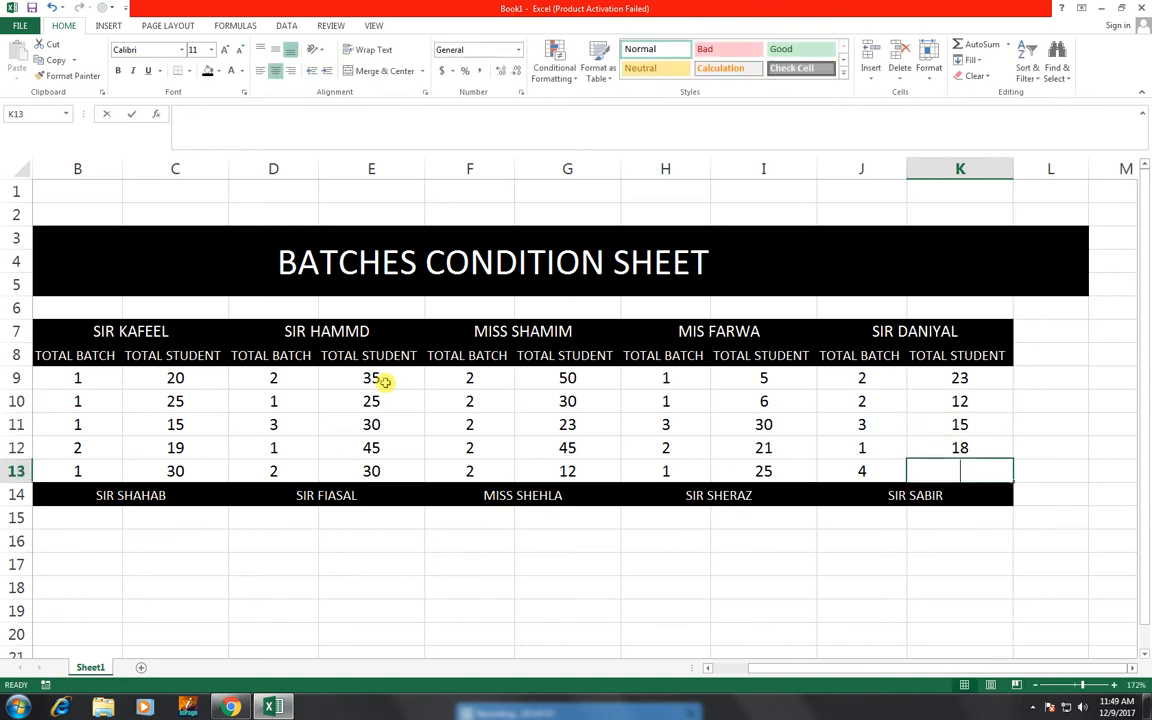
{"action": "type", "text": "20"}
{"action": "key", "text": "Return"}
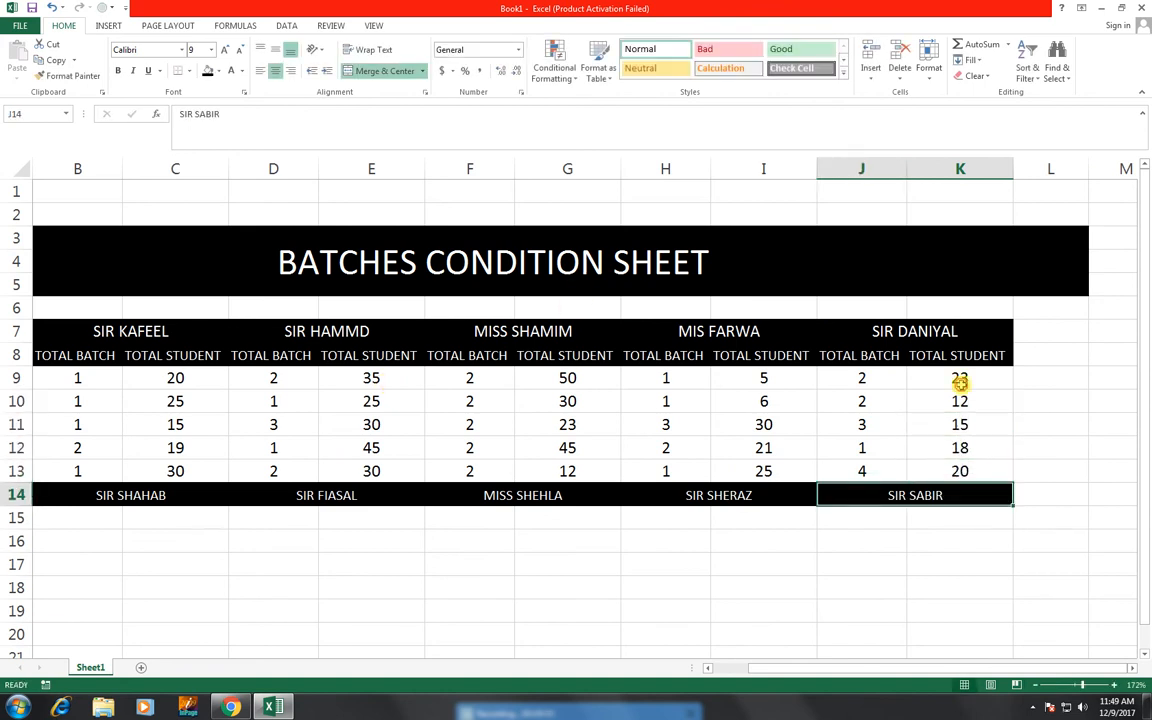
Copy the morning shift data B9:K13 into the evening shift rows starting at B15.
{"action": "left_click_drag", "start_coordinate": [960, 378], "coordinate": [172, 477]}
{"action": "key", "text": "ctrl+c"}
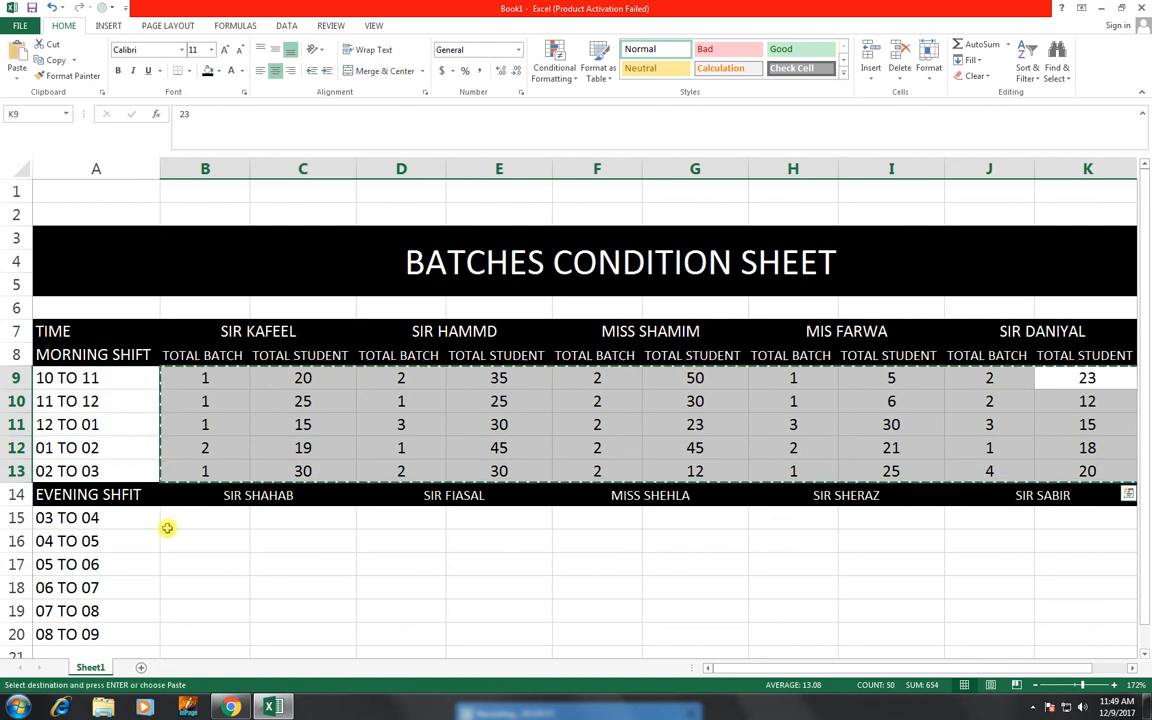
{"action": "left_click", "coordinate": [188, 517]}
{"action": "key", "text": "ctrl+v"}
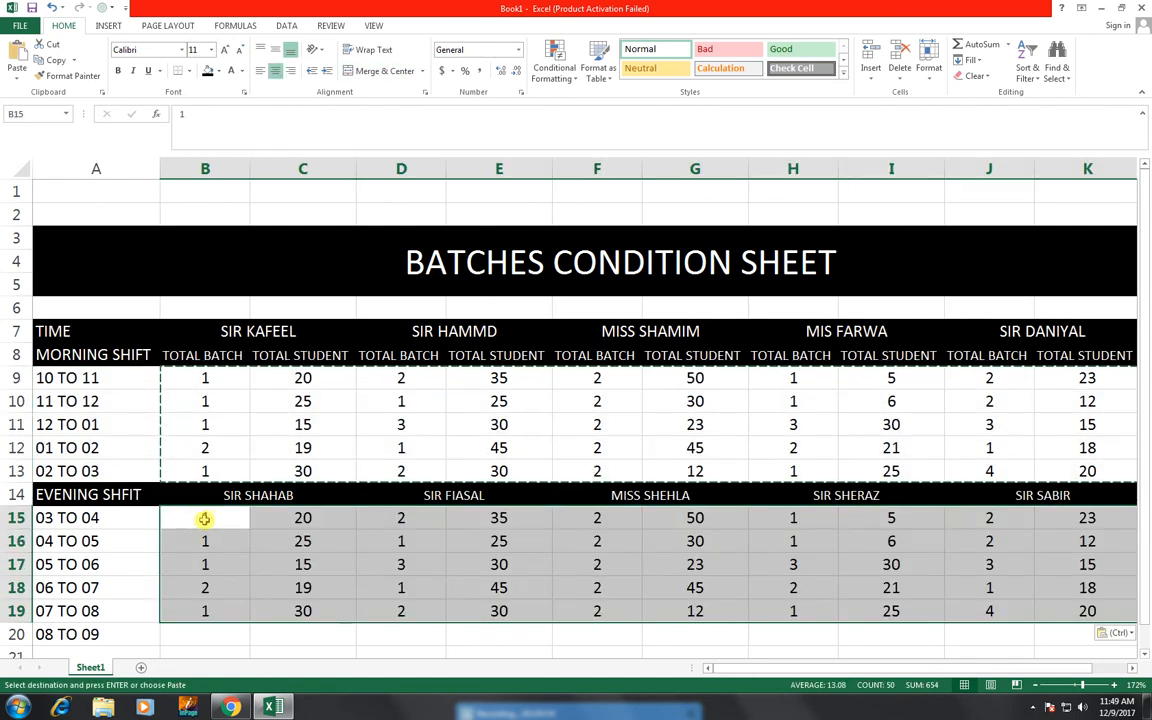
Fill the 08 TO 09 row for the first two evening teachers, B20:E20, with 2, 40, 1 and 30.
{"action": "left_click", "coordinate": [205, 630]}
{"action": "type", "text": "2"}
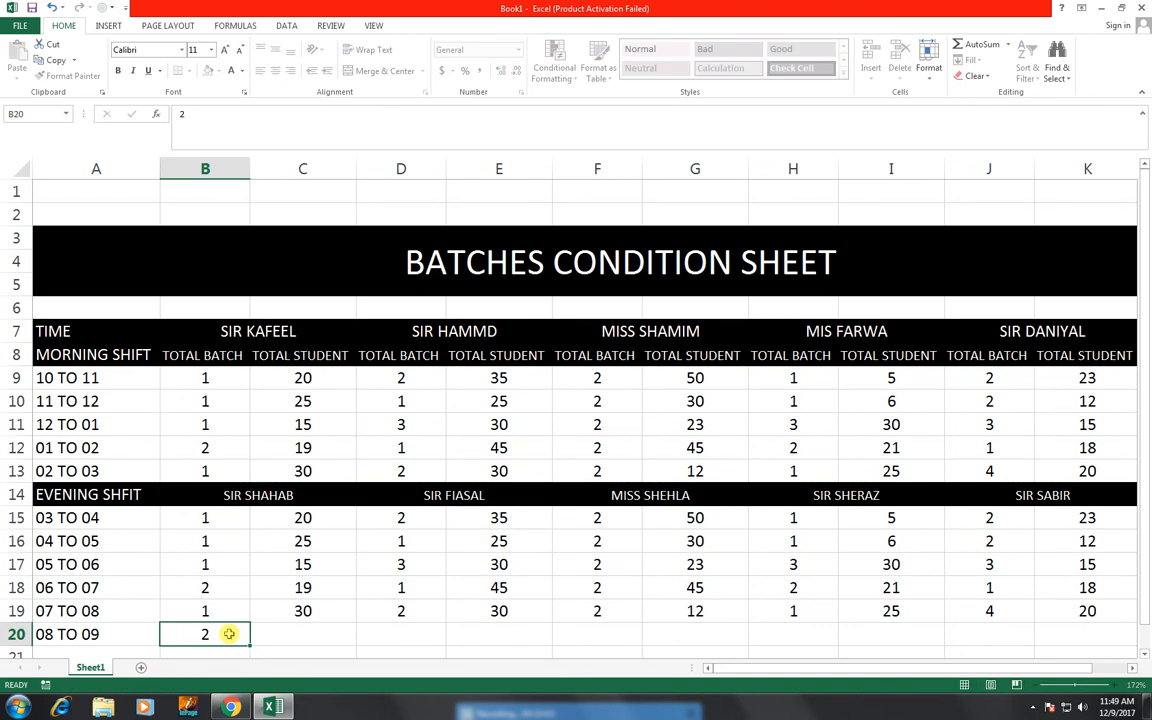
{"action": "key", "text": "Tab"}
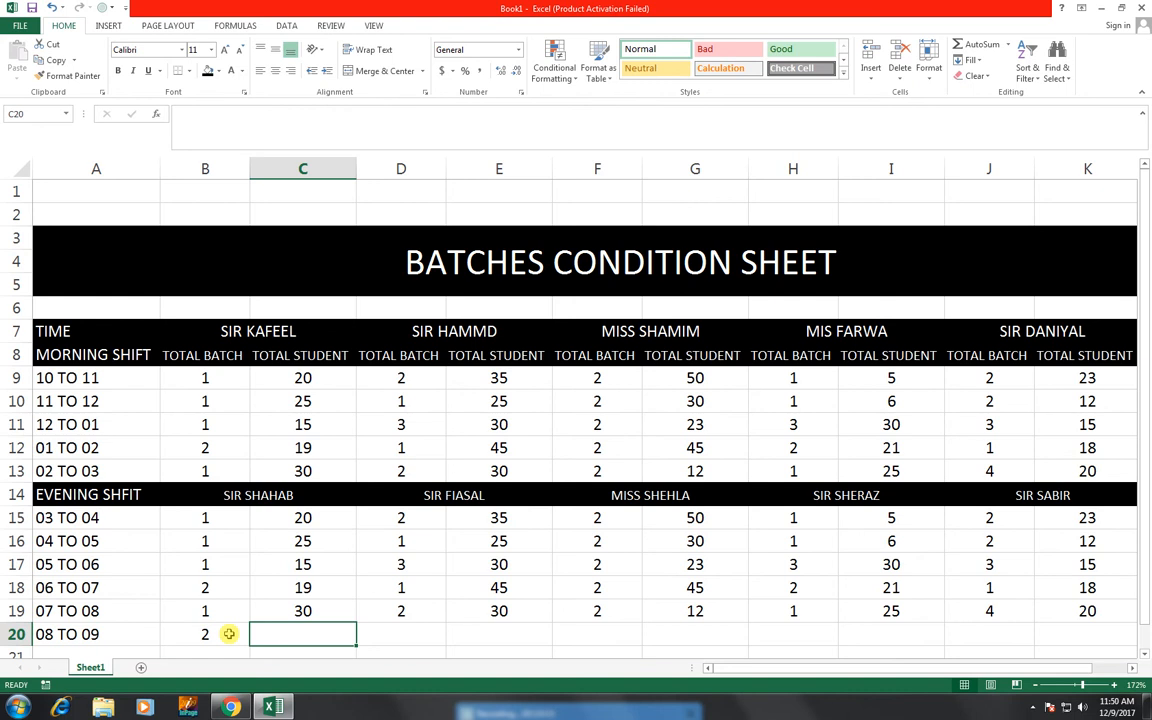
{"action": "type", "text": "40"}
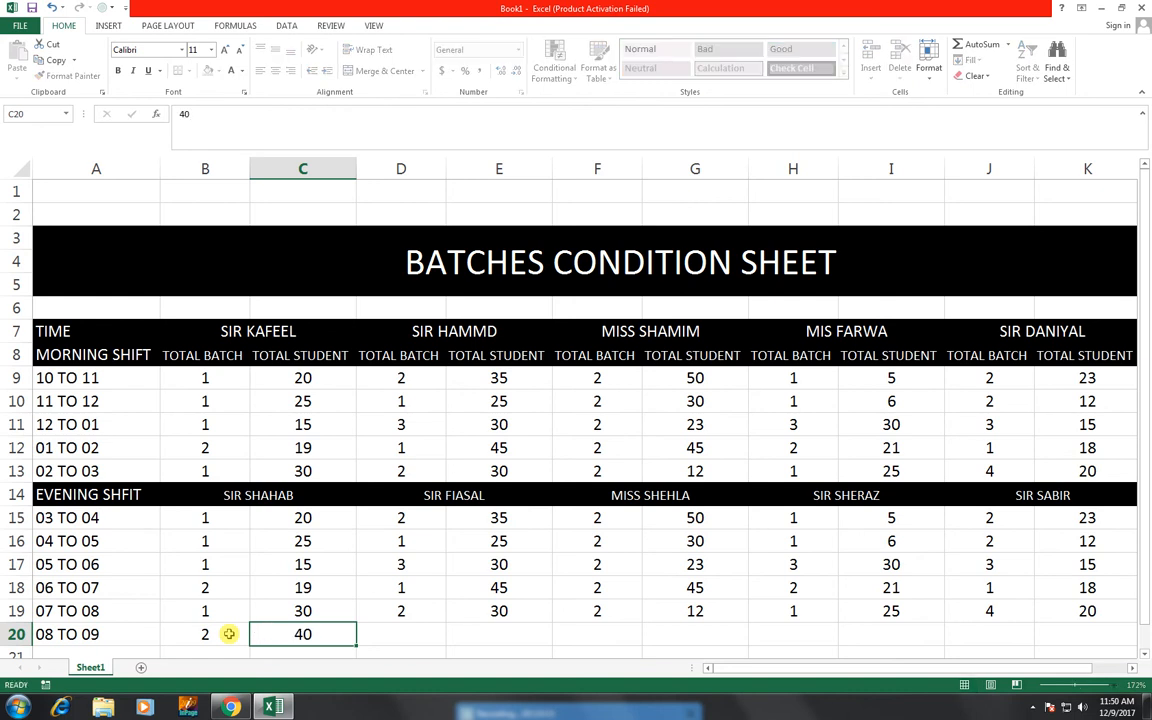
{"action": "key", "text": "Tab"}
{"action": "type", "text": "1"}
{"action": "key", "text": "Tab"}
{"action": "type", "text": "30"}
{"action": "key", "text": "Tab"}
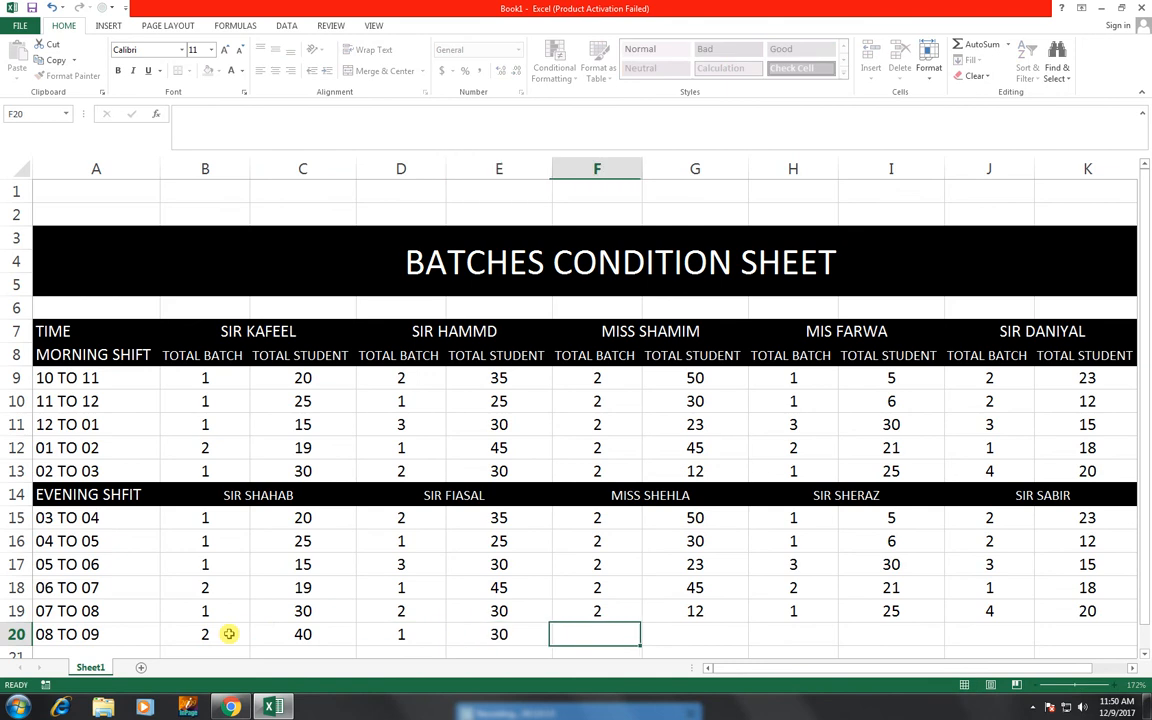
Fill the rest of the 08 TO 09 row, F20:K20, with 1, 20, 1, 35, 1 and 14.
{"action": "type", "text": "1"}
{"action": "key", "text": "Tab"}
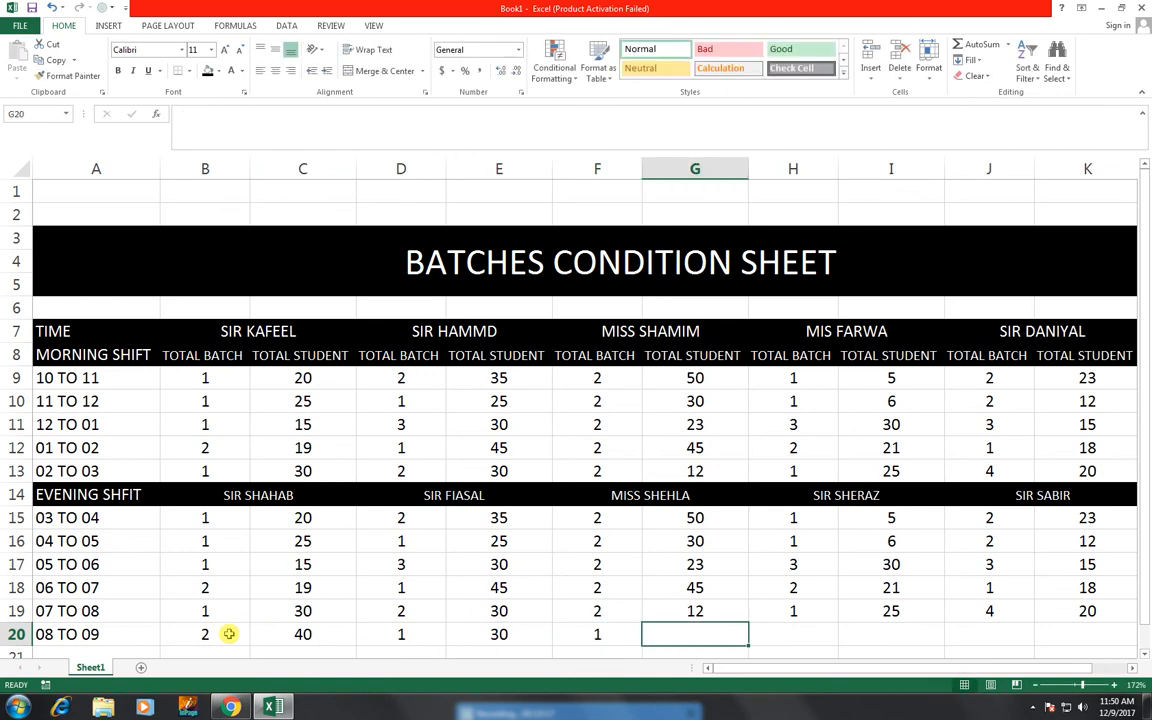
{"action": "type", "text": "20"}
{"action": "key", "text": "Tab"}
{"action": "type", "text": "1"}
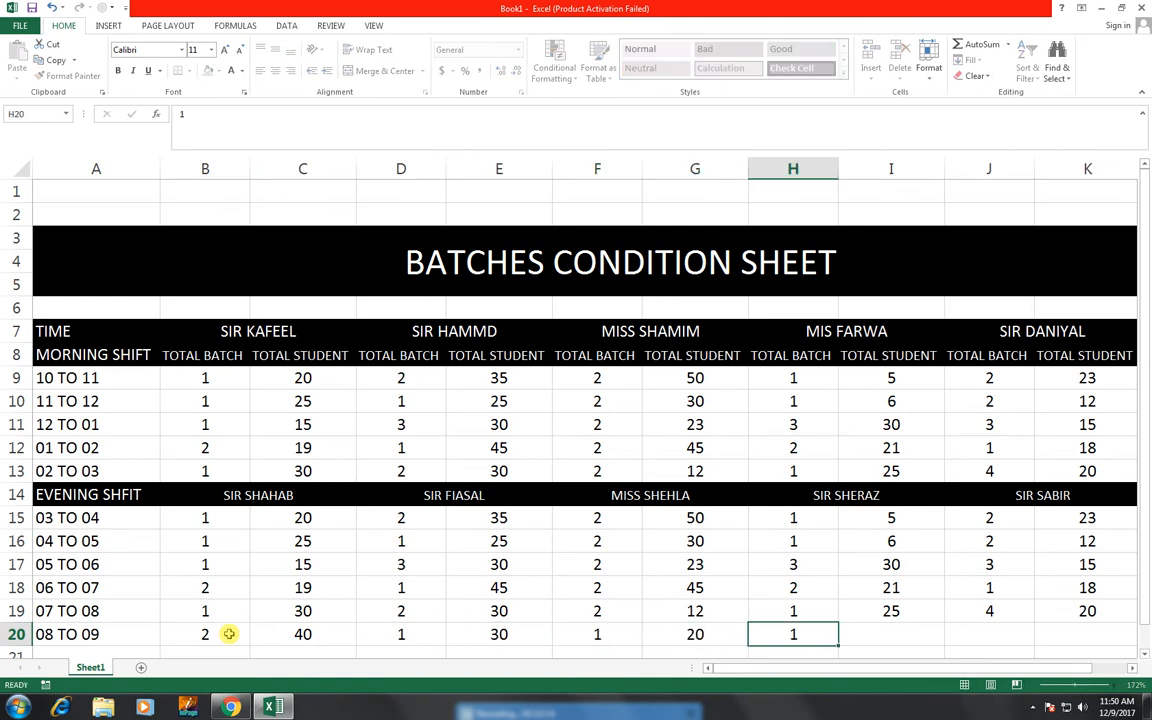
{"action": "key", "text": "Tab"}
{"action": "type", "text": "35"}
{"action": "key", "text": "Tab"}
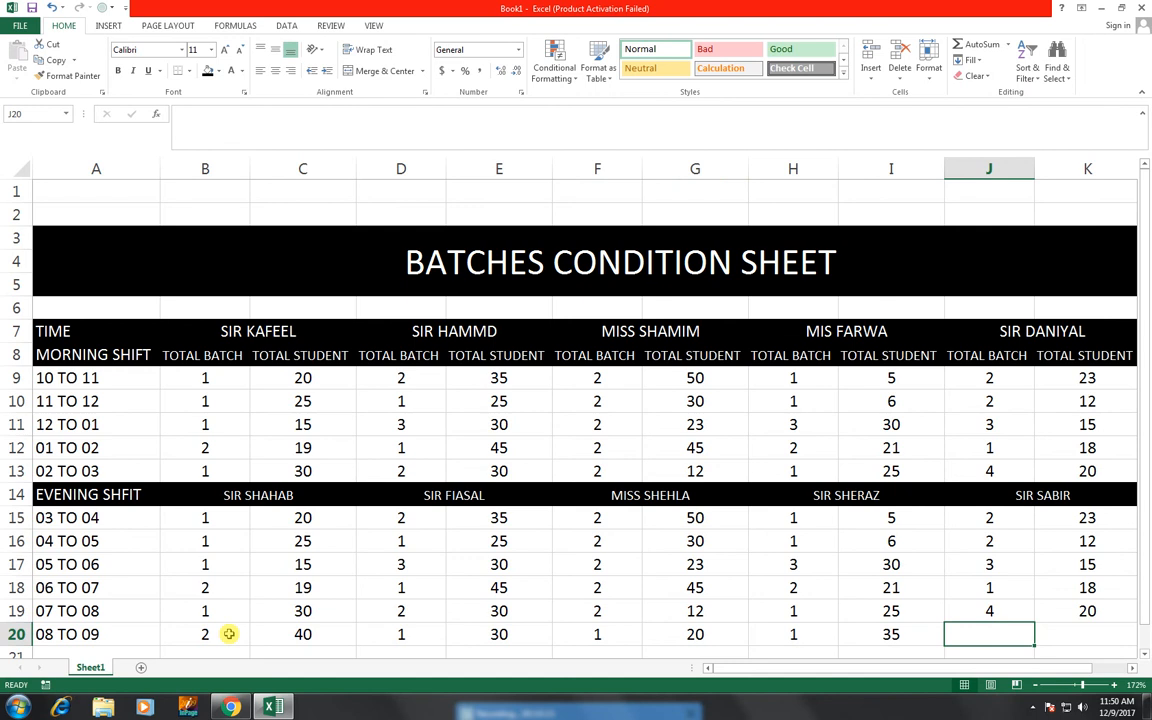
{"action": "type", "text": "1"}
{"action": "key", "text": "Tab"}
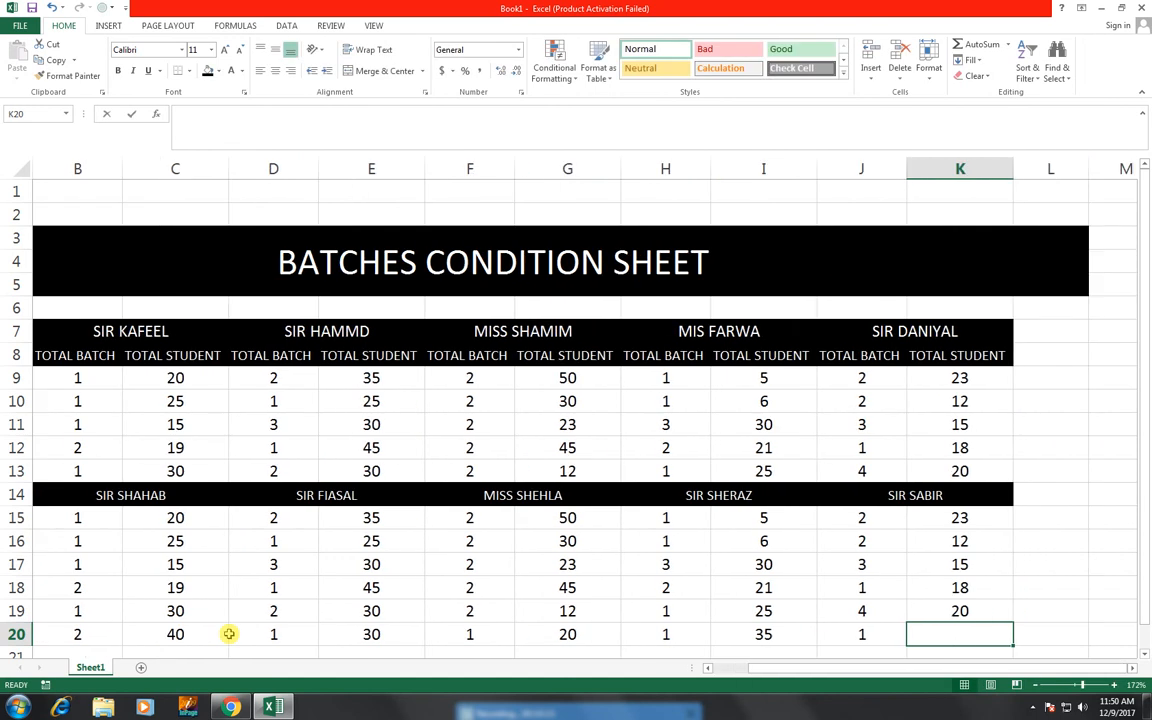
{"action": "type", "text": "14"}
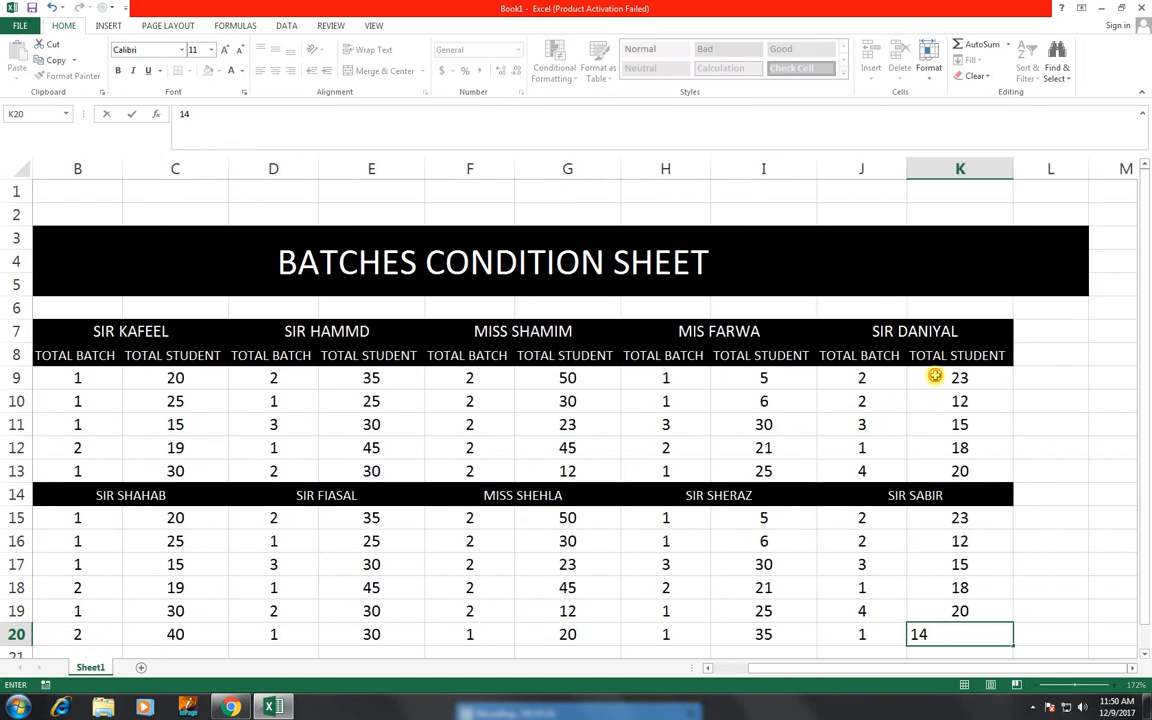
{"action": "left_click_drag", "start_coordinate": [935, 376], "coordinate": [191, 463]}
{"action": "key", "text": "BackSpace"}
{"action": "key", "text": "BackSpace"}
{"action": "key", "text": "BackSpace"}
{"action": "key", "text": "BackSpace"}
{"action": "key", "text": "BackSpace"}
{"action": "key", "text": "BackSpace"}
{"action": "key", "text": "BackSpace"}
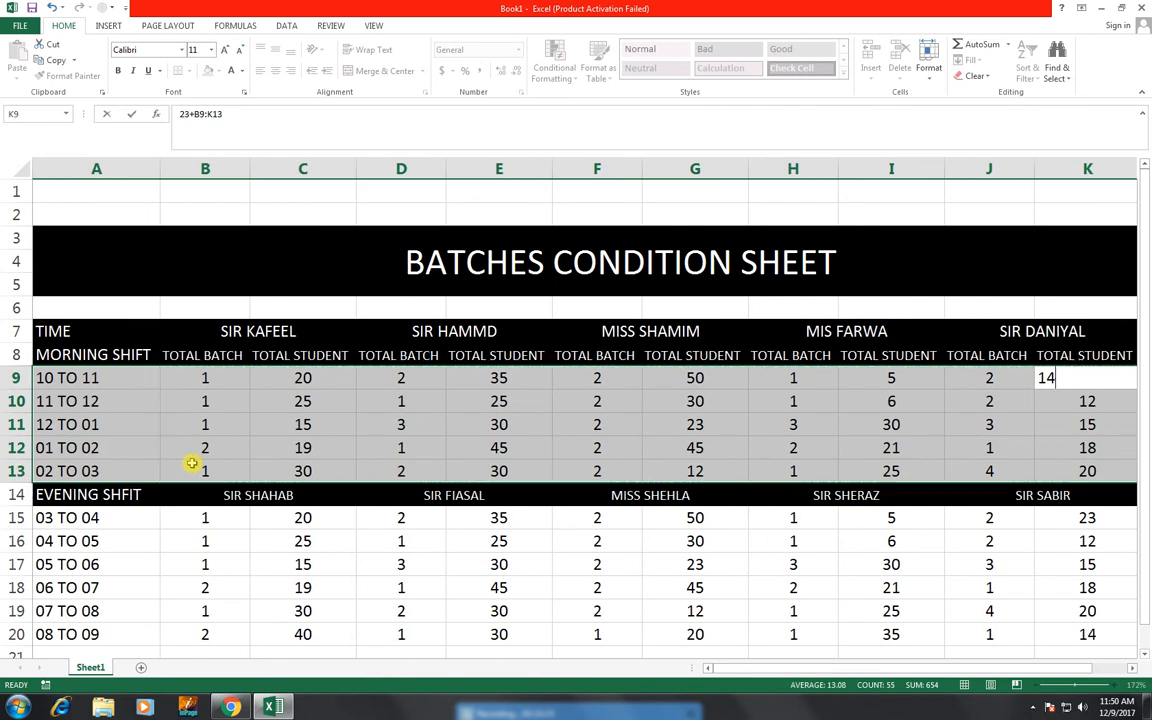
{"action": "key", "text": "Return"}
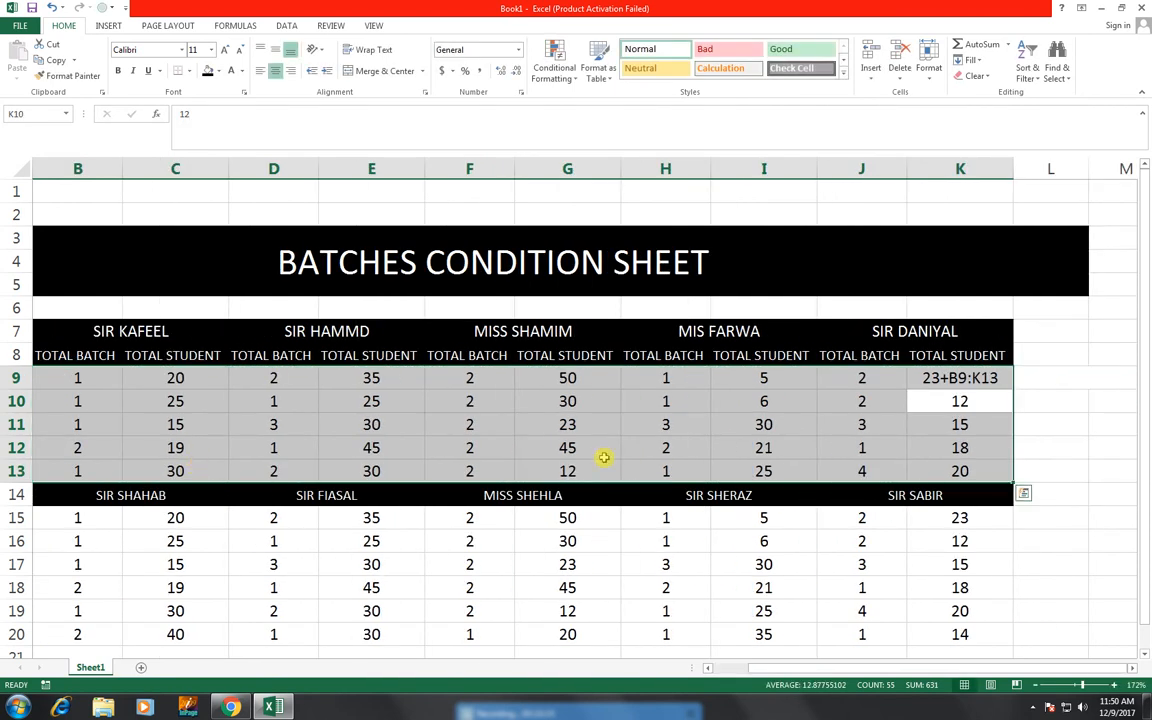
{"action": "left_click", "coordinate": [1040, 448]}
{"action": "left_click", "coordinate": [959, 378]}
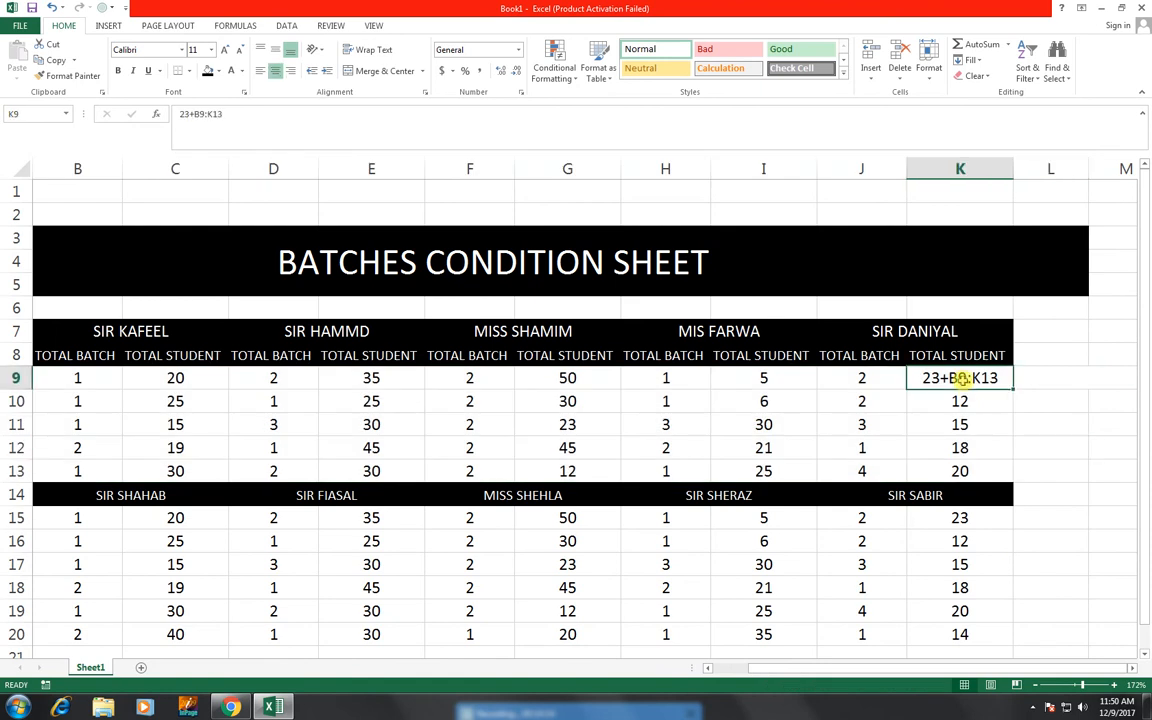
{"action": "key", "text": "Delete"}
{"action": "key", "text": "ctrl+z"}
{"action": "key", "text": "ctrl+z"}
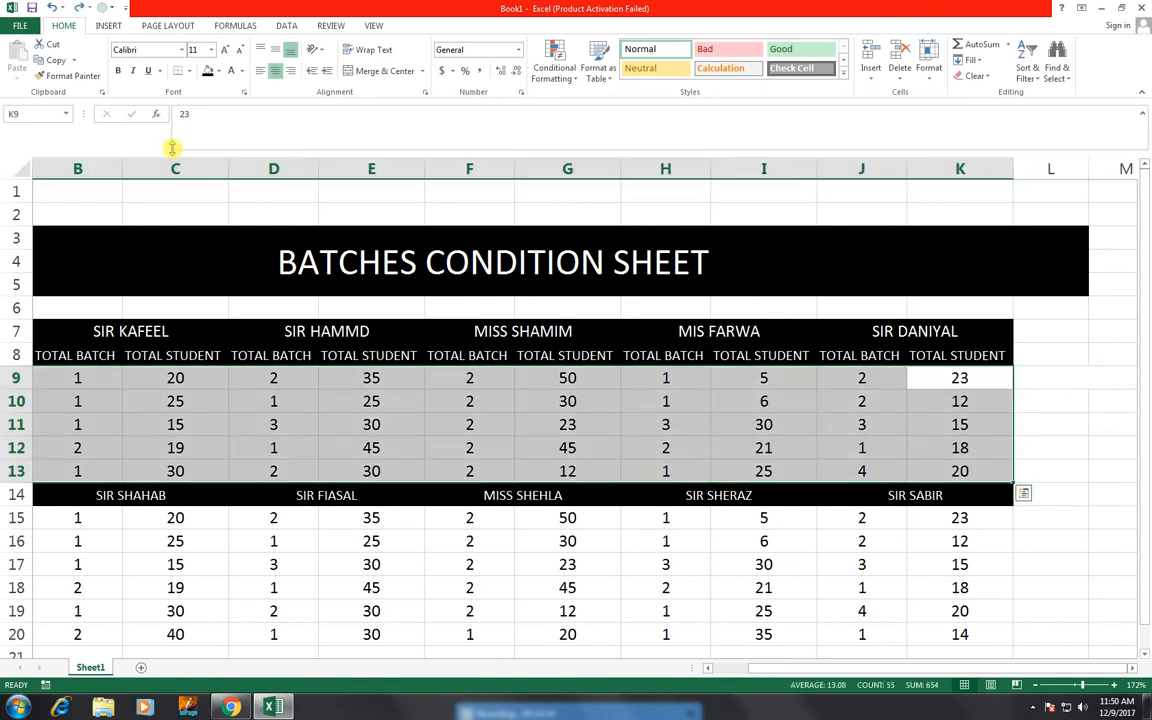
Apply all borders to the morning data rows 9 to 13 and the evening data rows 15 to 20, through column K.
{"action": "left_click", "coordinate": [190, 72]}
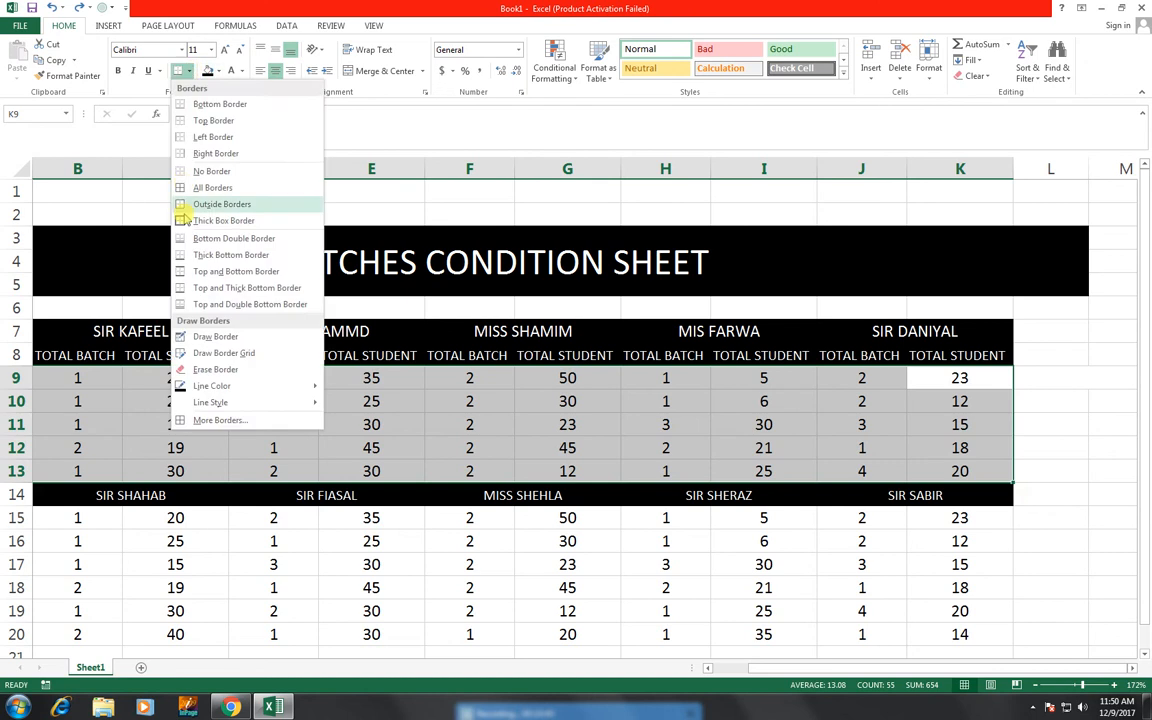
{"action": "left_click", "coordinate": [200, 185]}
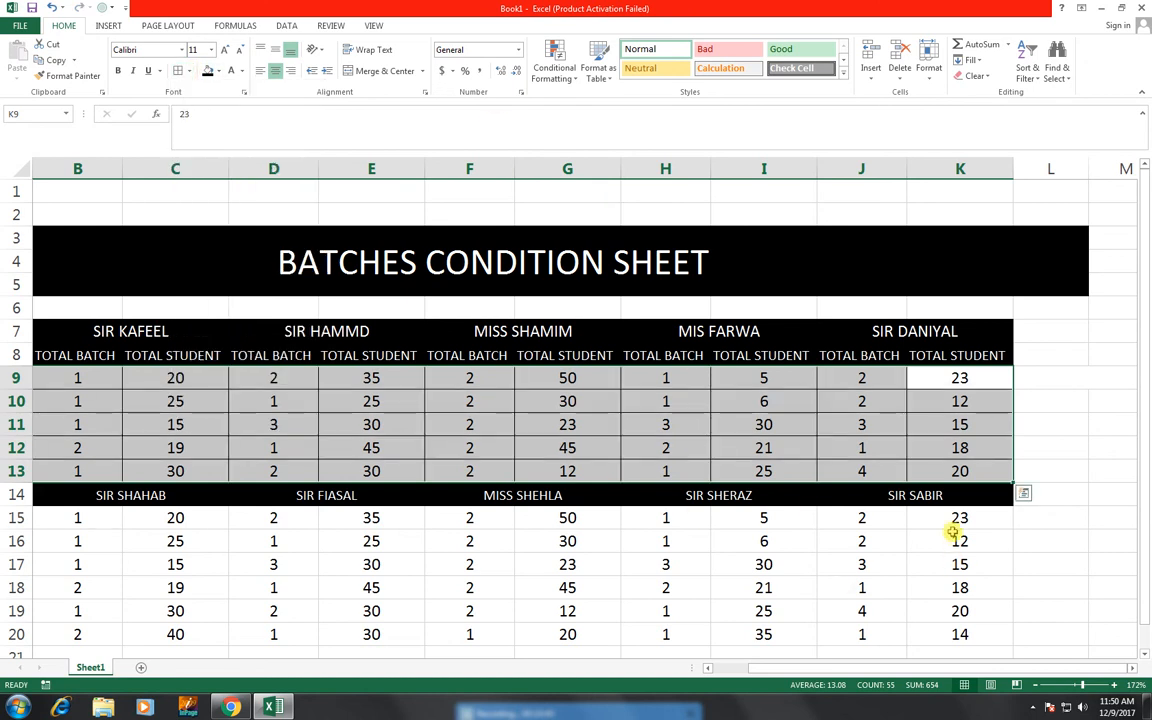
{"action": "left_click_drag", "start_coordinate": [931, 527], "coordinate": [68, 632]}
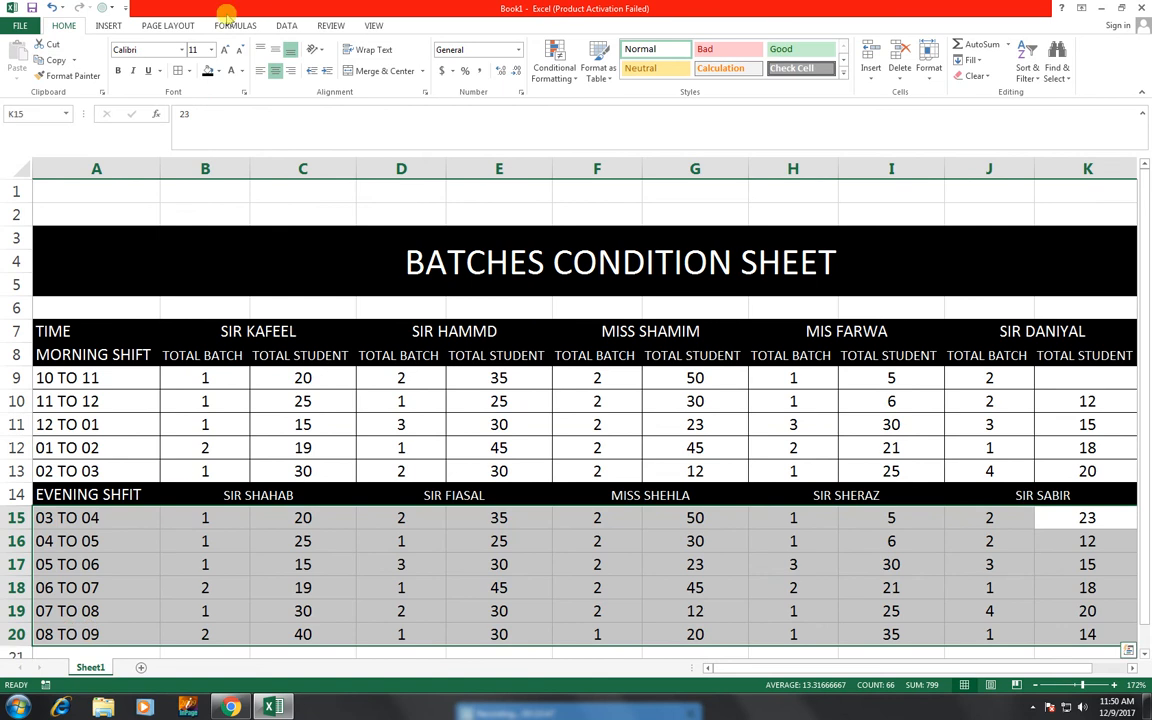
{"action": "left_click", "coordinate": [178, 74]}
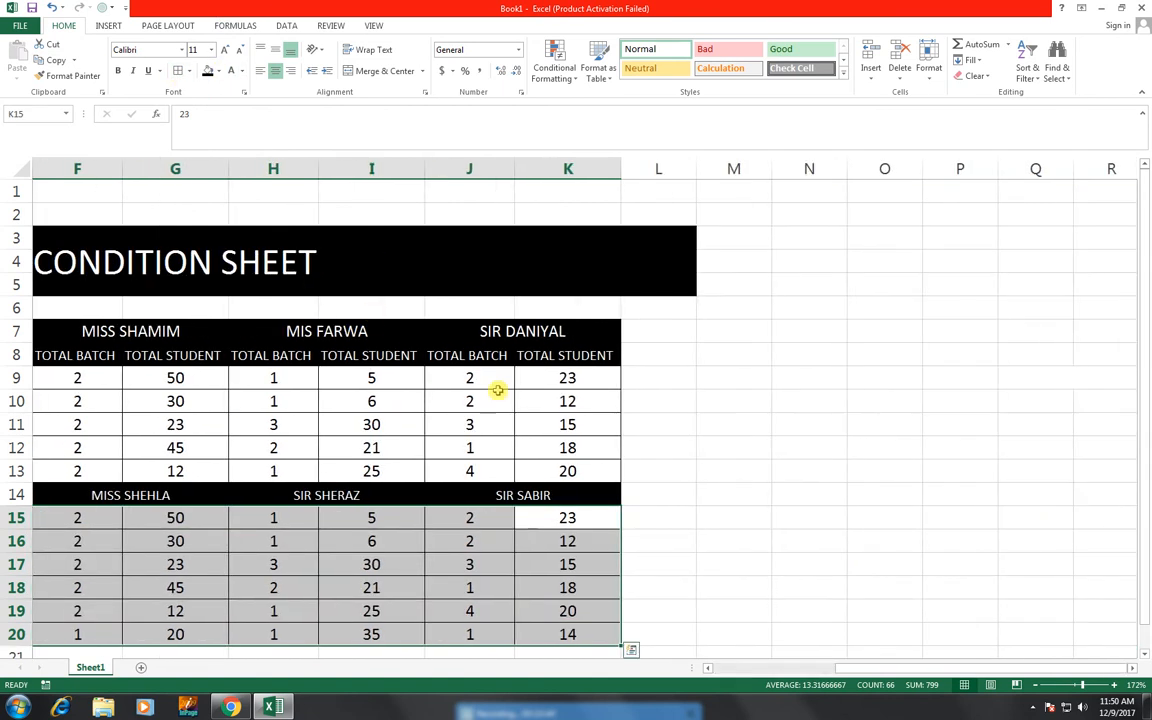
Enter the heading TOTAL in L7, beside the fifth morning teacher's heading.
{"action": "left_click", "coordinate": [589, 424]}
{"action": "left_click", "coordinate": [667, 334]}
{"action": "left_click_drag", "start_coordinate": [666, 349], "coordinate": [666, 354]}
{"action": "left_click", "coordinate": [660, 331]}
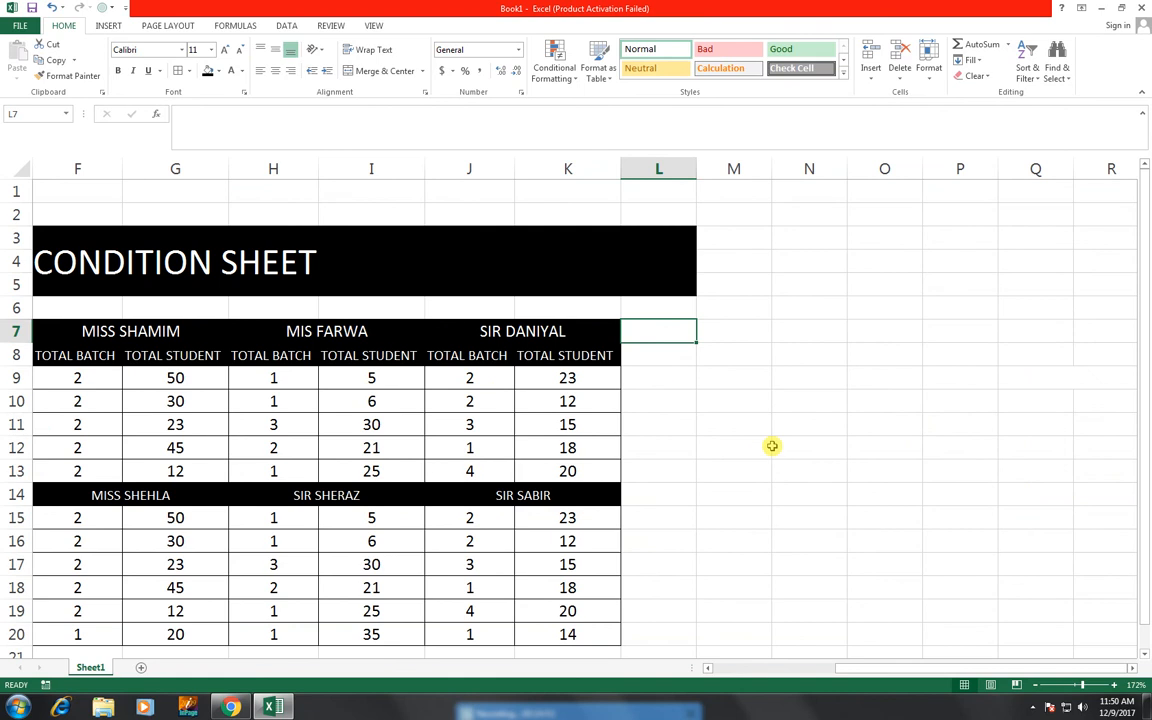
{"action": "type", "text": "TOAL"}
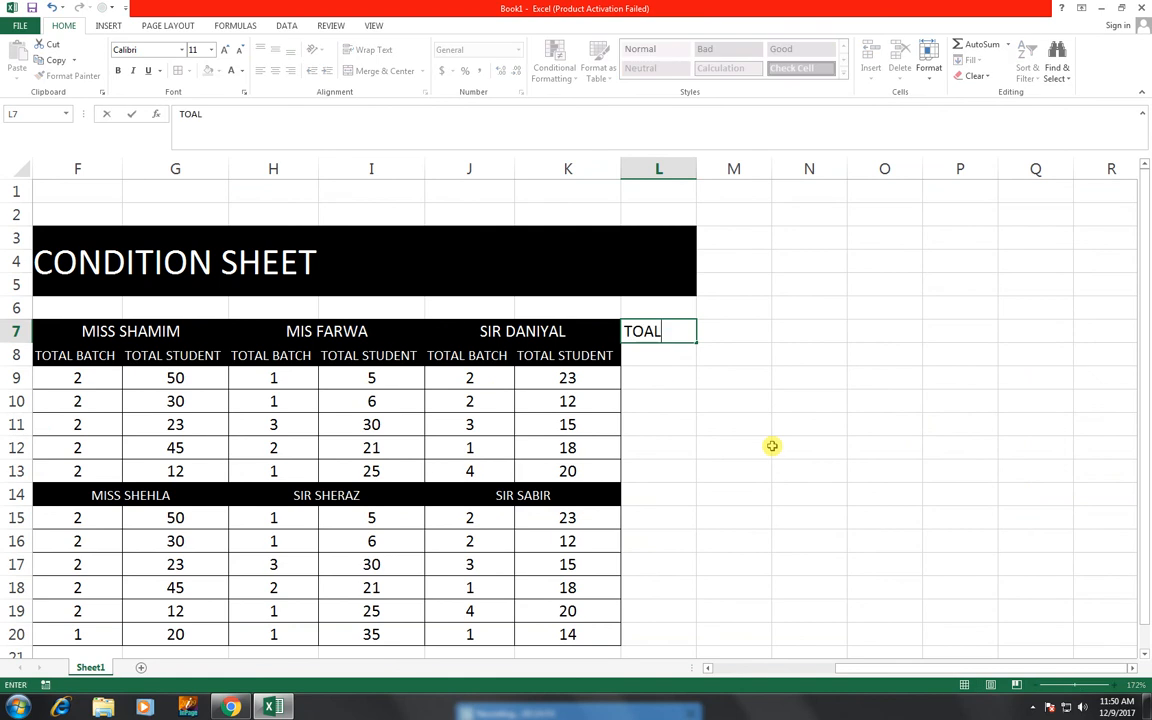
{"action": "key", "text": "BackSpace"}
{"action": "key", "text": "BackSpace"}
{"action": "type", "text": "TOA"}
{"action": "key", "text": "Return"}
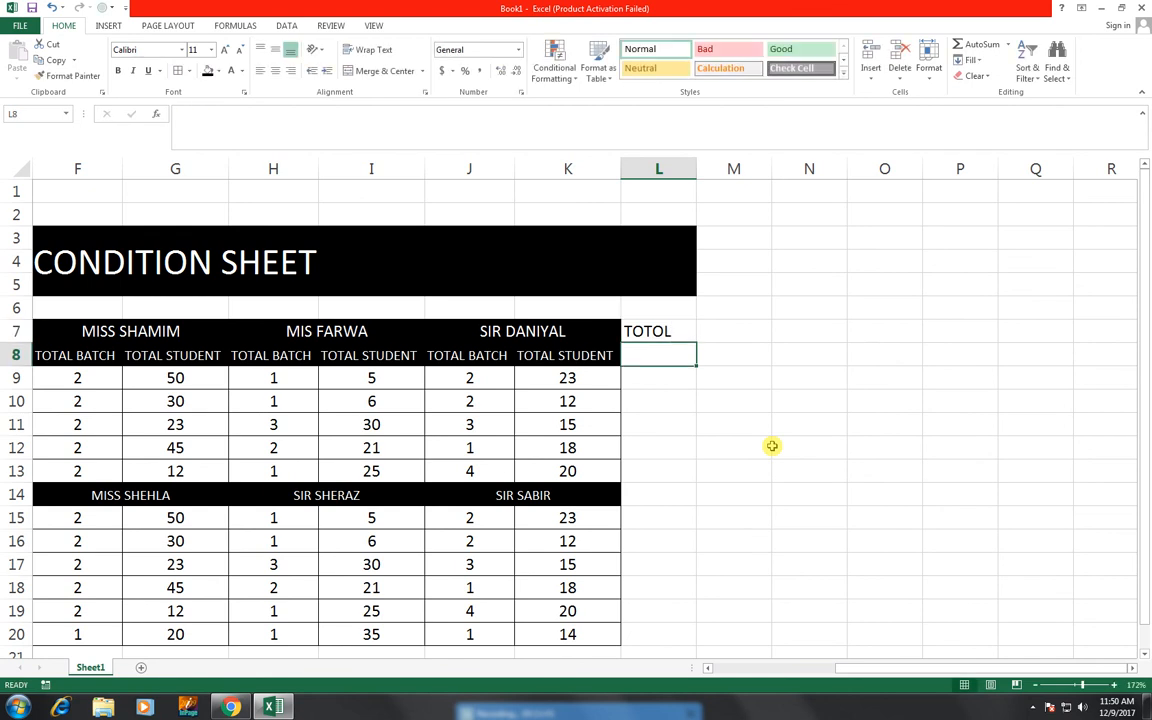
{"action": "key", "text": "Up"}
{"action": "key", "text": "F2"}
{"action": "key", "text": "BackSpace"}
{"action": "key", "text": "BackSpace"}
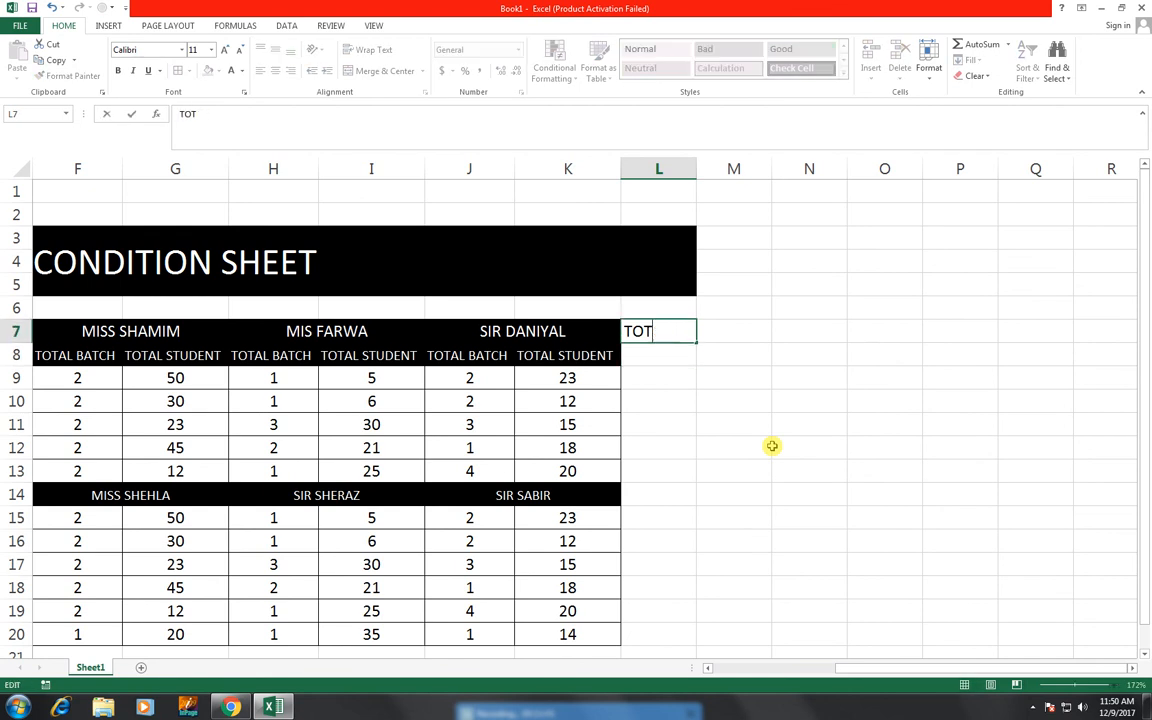
{"action": "type", "text": "AL"}
{"action": "key", "text": "Return"}
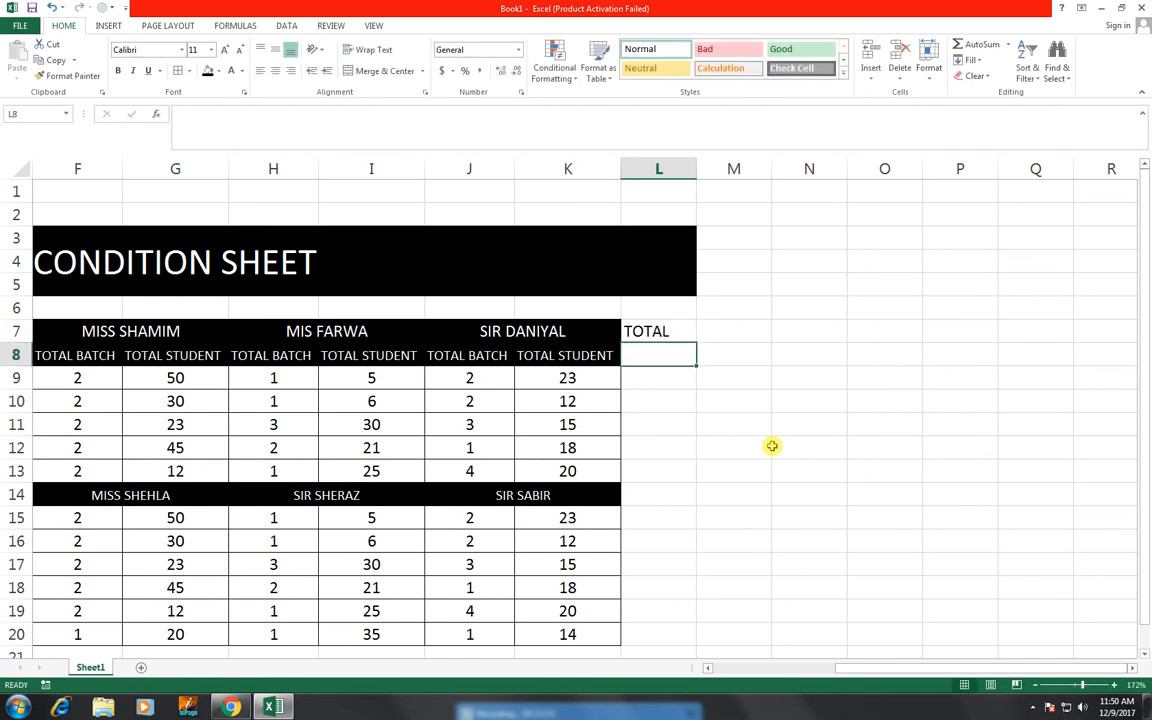
Enter BATCHES in L8 as the second line of the first totals heading.
{"action": "type", "text": "BATCHE"}
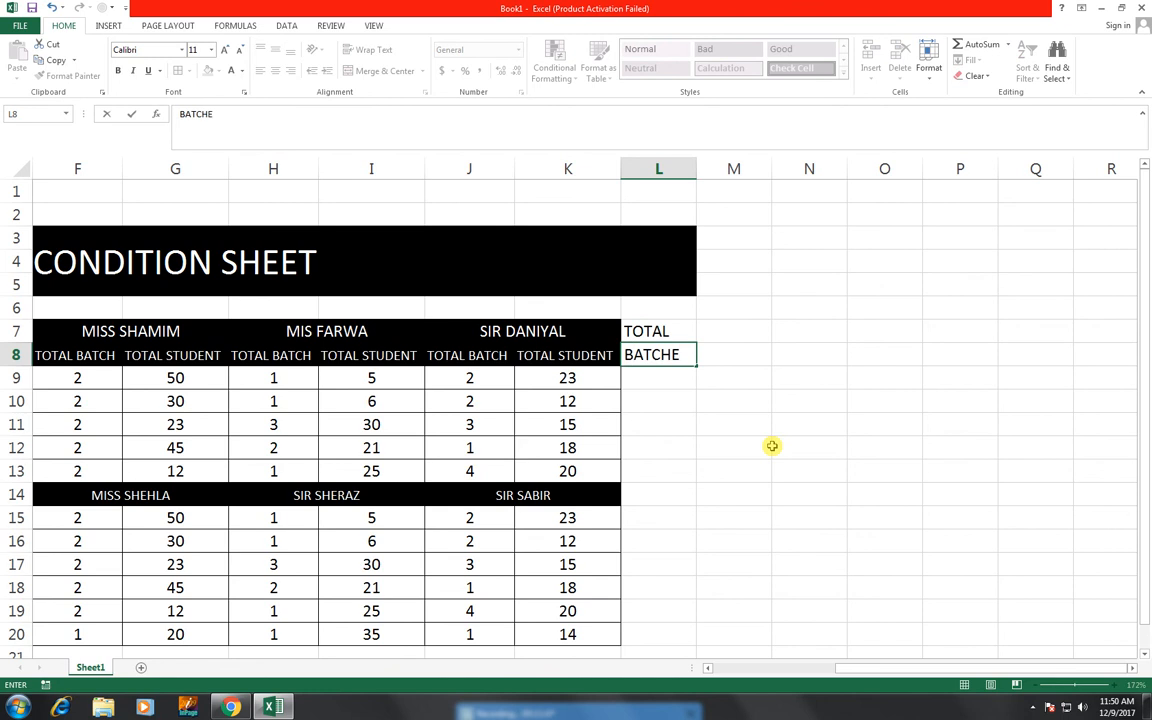
{"action": "type", "text": "S"}
{"action": "key", "text": "Right"}
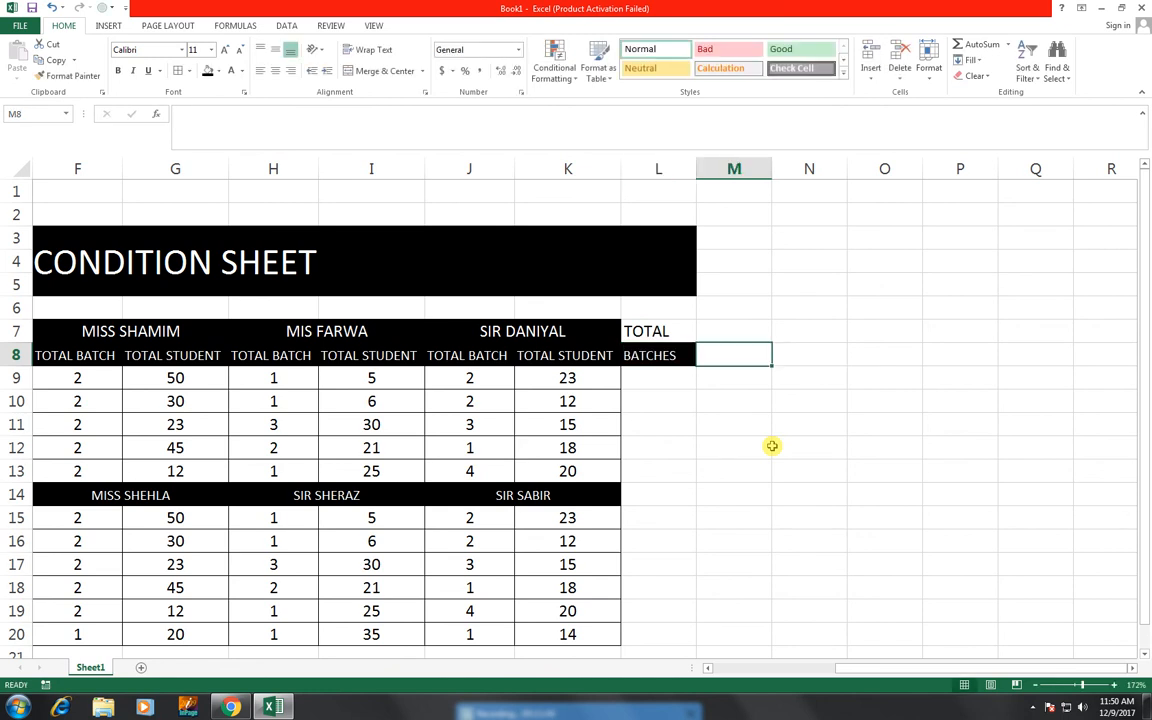
Enter the next totals heading in column M, with TOTAL in M7 and STUDENT in M8.
{"action": "key", "text": "Up"}
{"action": "type", "text": "TOTAL"}
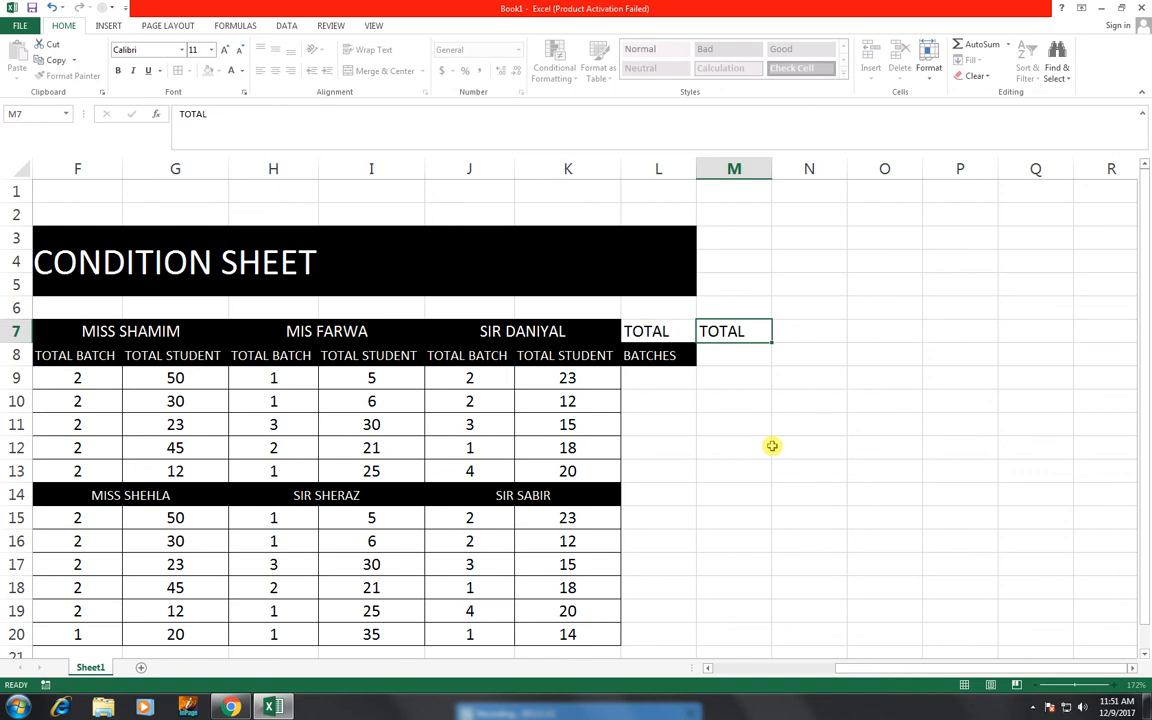
{"action": "key", "text": "Return"}
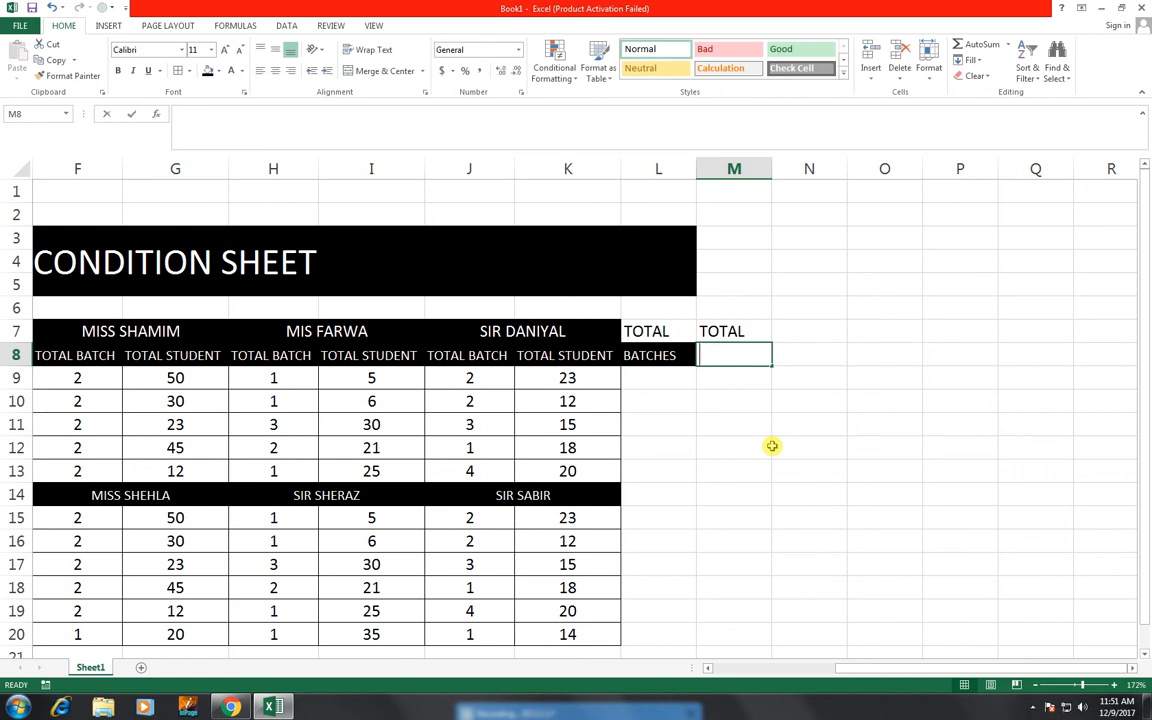
{"action": "type", "text": "STUDENT"}
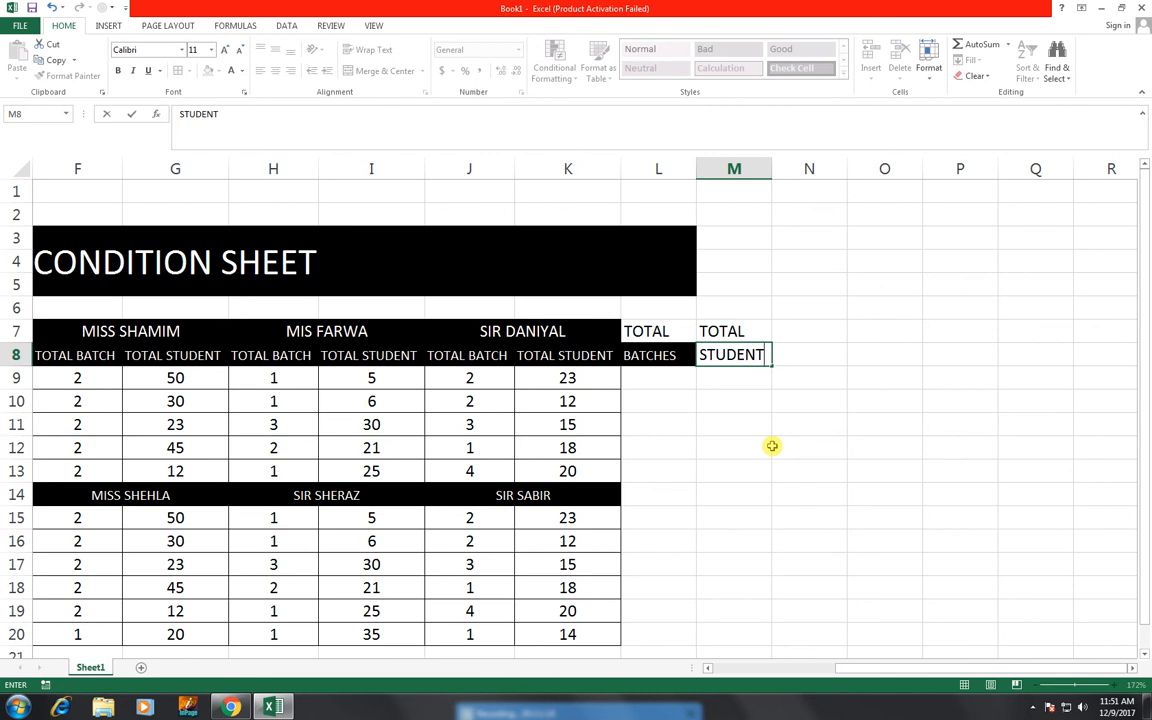
{"action": "key", "text": "Tab"}
Enter a seat capacity heading in column N, with TOTAL in N7 and SEAT in N8.
{"action": "key", "text": "Up"}
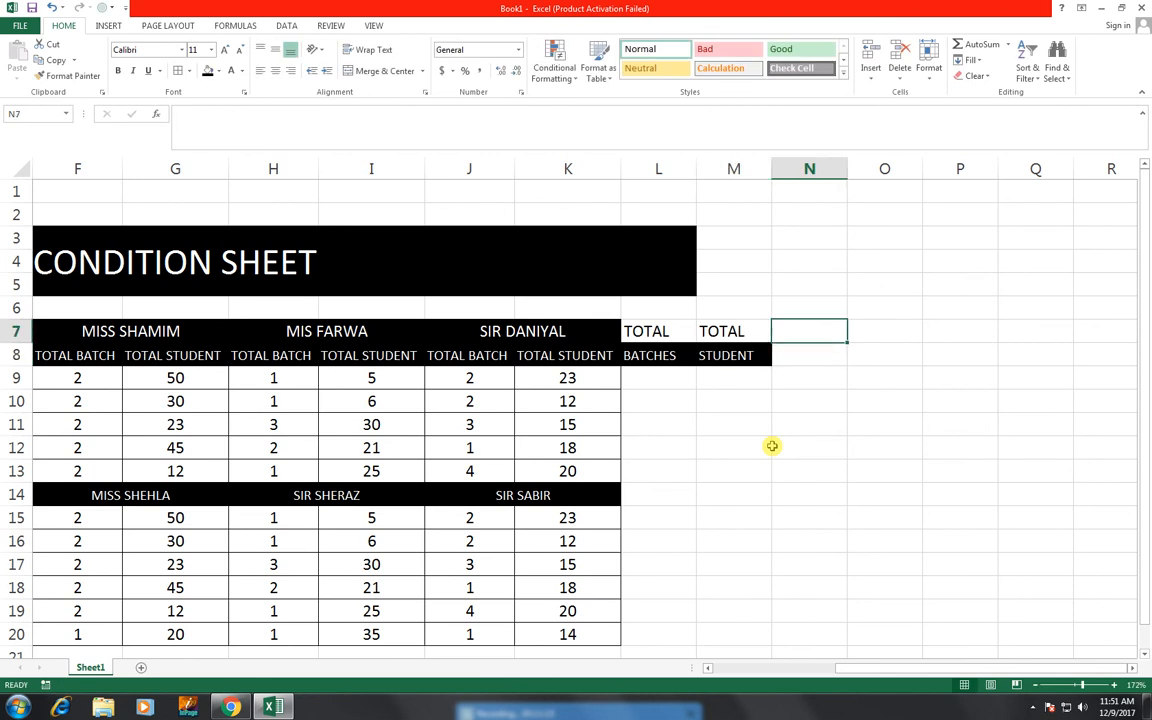
{"action": "type", "text": "TTO"}
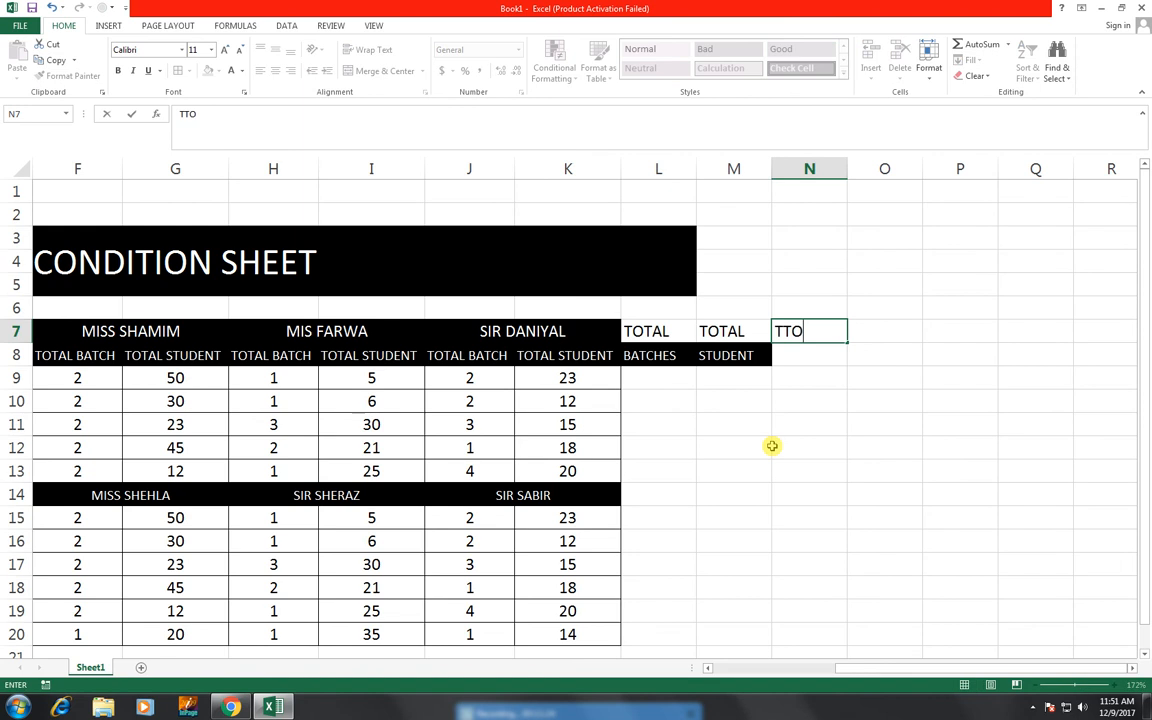
{"action": "key", "text": "BackSpace"}
{"action": "key", "text": "BackSpace"}
{"action": "type", "text": "OT"}
{"action": "key", "text": "Return"}
{"action": "type", "text": "SEAT"}
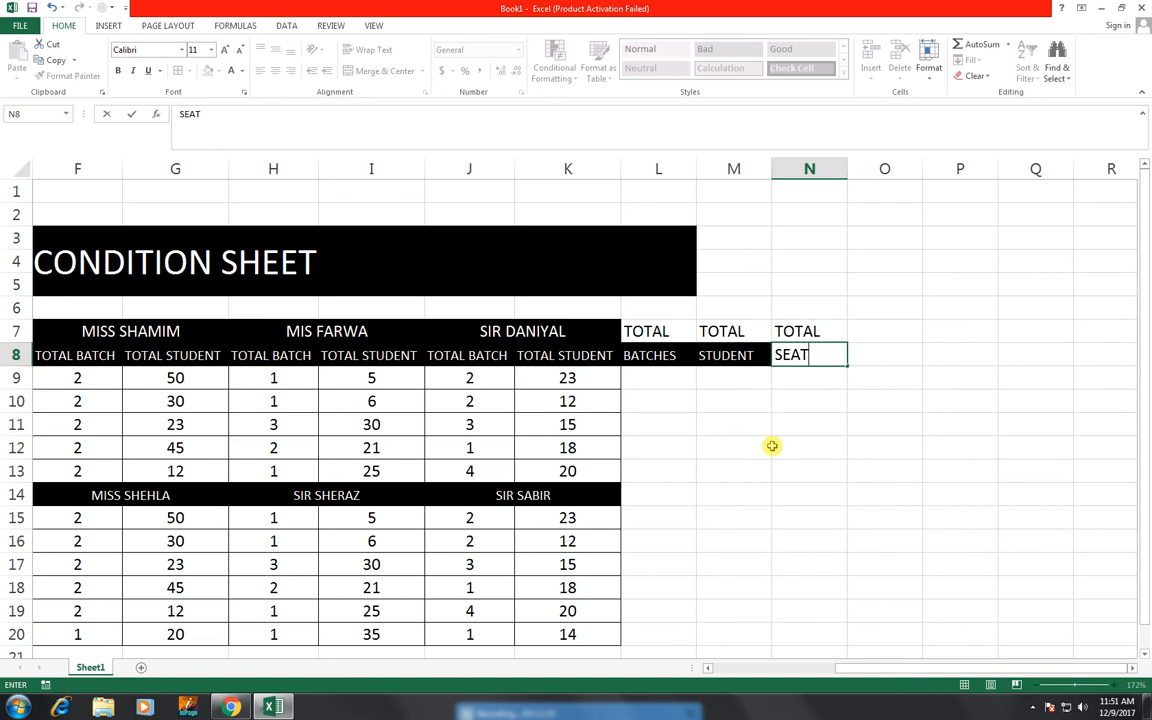
{"action": "key", "text": "Up"}
Enter the heading EMPTY SEAT in O7 and fit the width of column O to its text.
{"action": "key", "text": "Right"}
{"action": "type", "text": "T"}
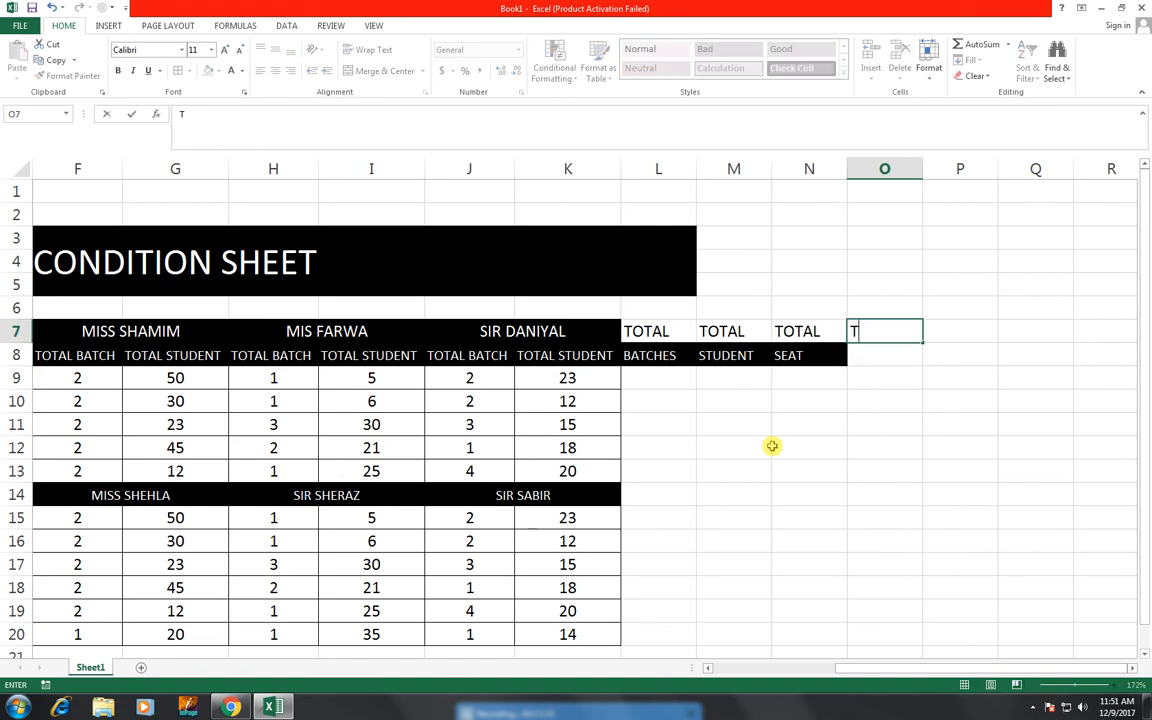
{"action": "type", "text": "EMPTY SEAT"}
{"action": "key", "text": "Return"}
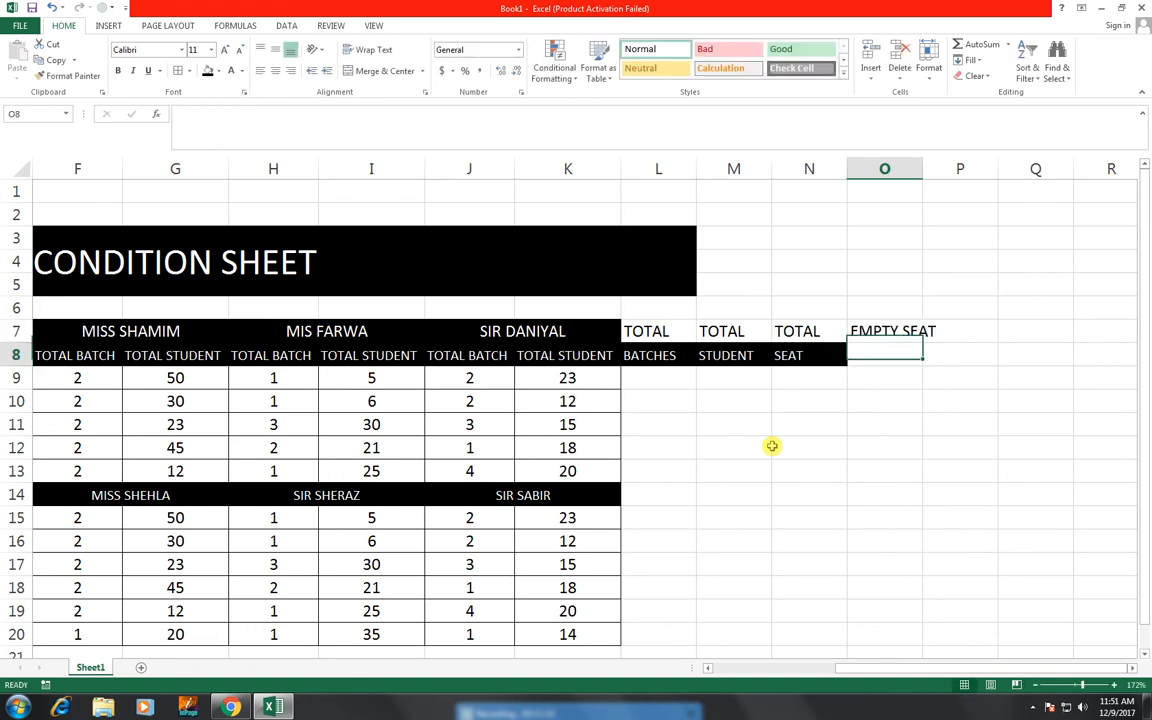
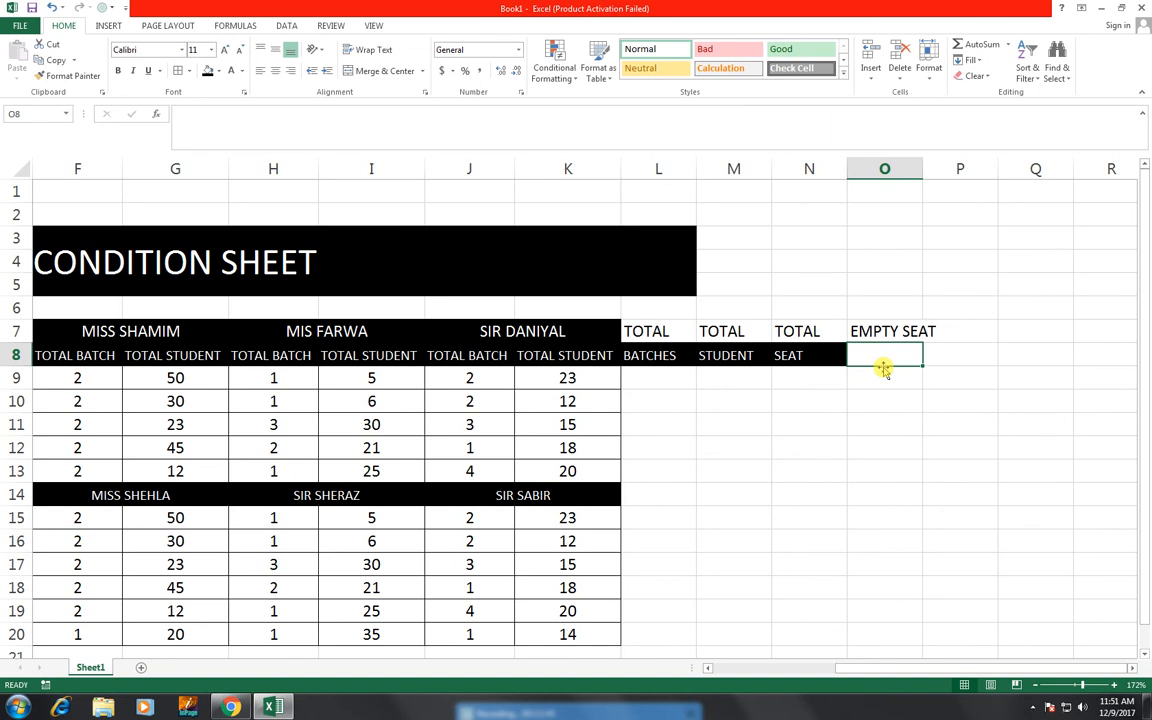
{"action": "double_click", "coordinate": [921, 169]}
Give the totals headings in L7:O8 a black fill and white font.
{"action": "left_click_drag", "start_coordinate": [906, 329], "coordinate": [656, 386]}
{"action": "left_click", "coordinate": [633, 330]}
{"action": "left_click_drag", "start_coordinate": [633, 330], "coordinate": [819, 371]}
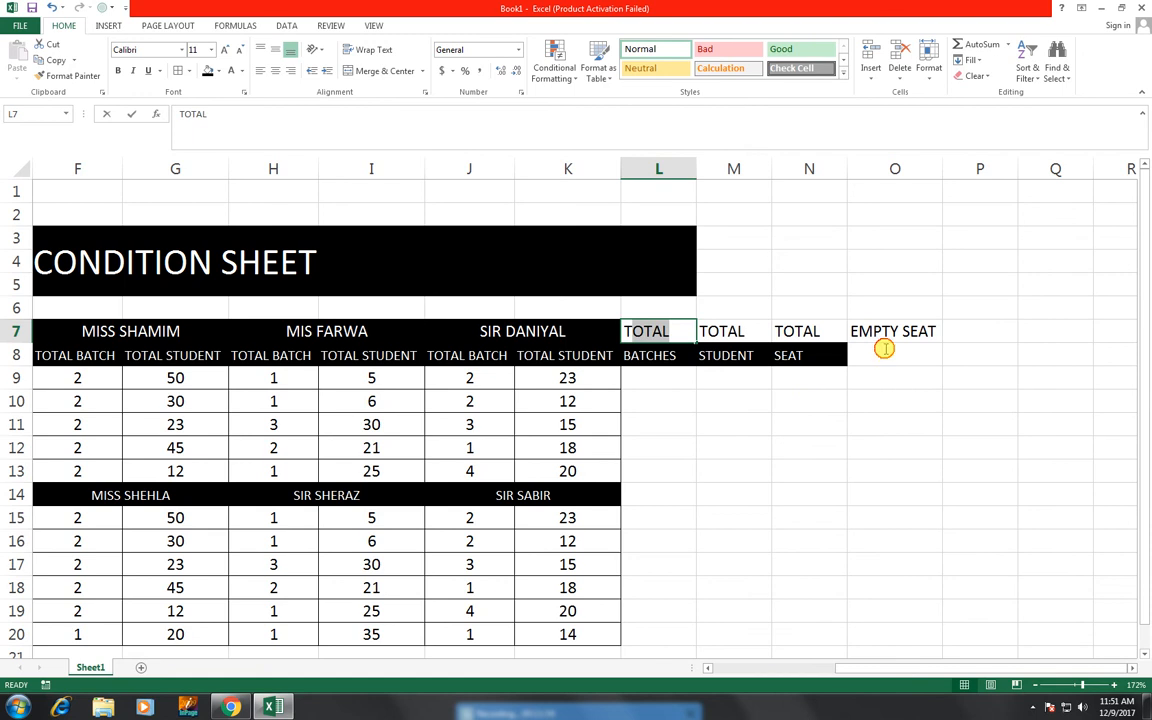
{"action": "left_click_drag", "start_coordinate": [679, 327], "coordinate": [851, 352]}
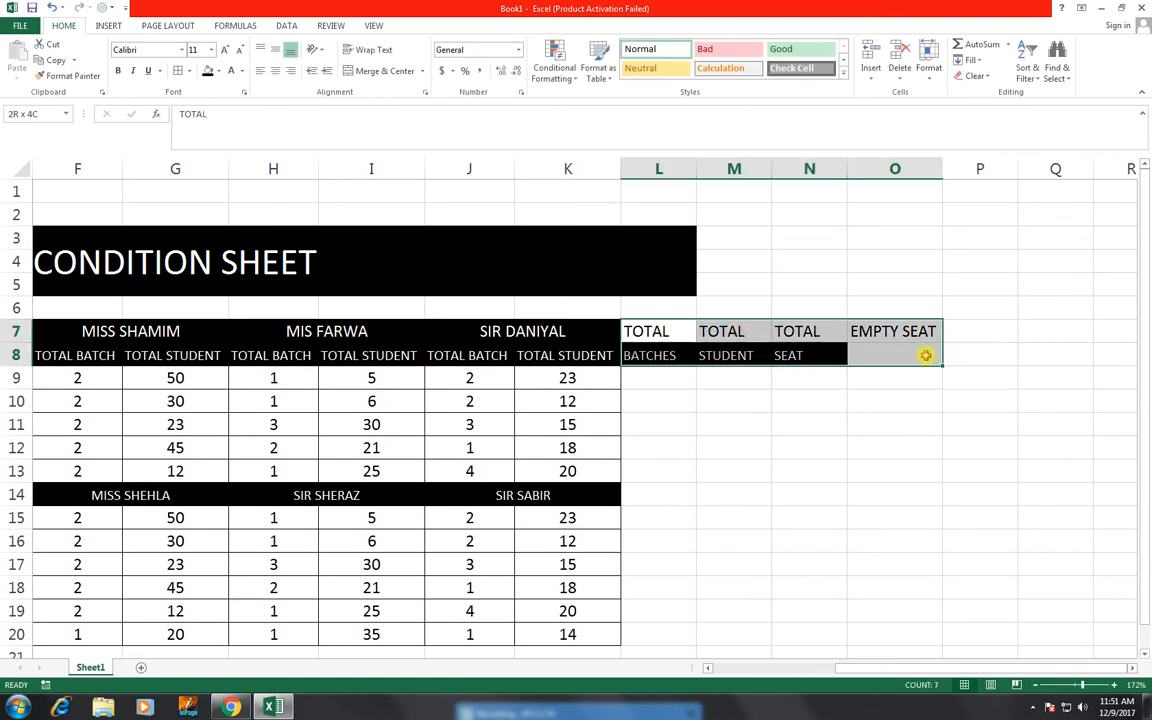
{"action": "left_click", "coordinate": [208, 70]}
{"action": "left_click", "coordinate": [229, 71]}
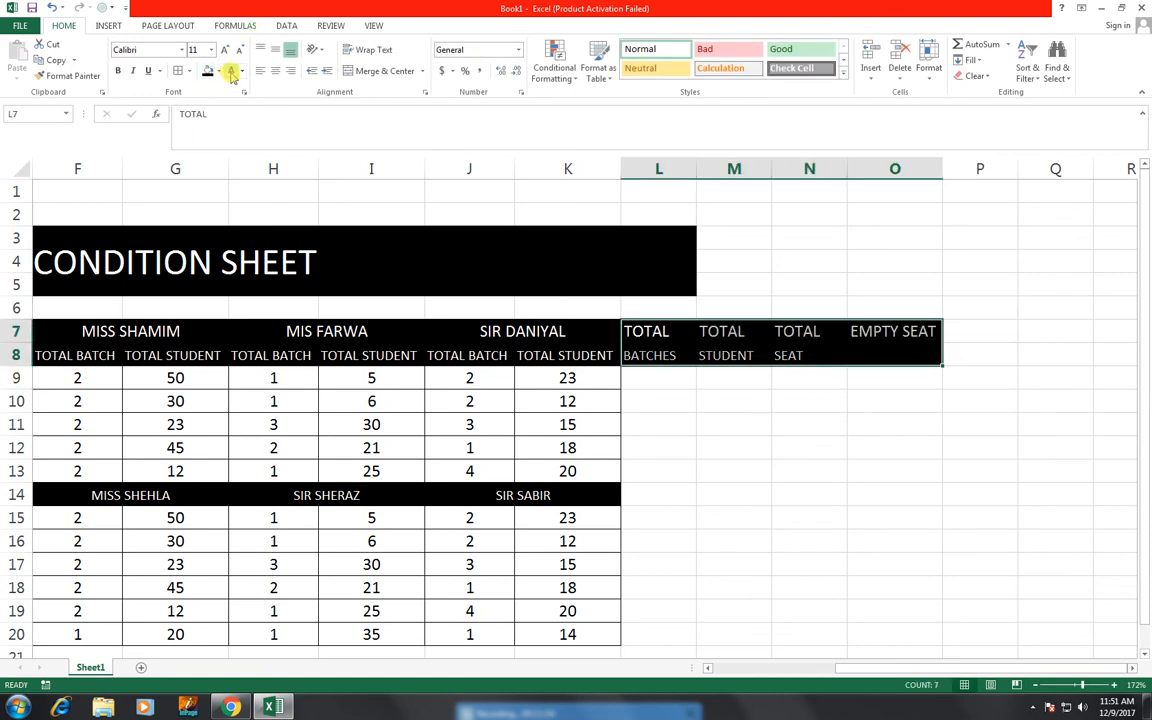
Split the last heading over two cells, with EMPTY in O7 and SEAT in O8.
{"action": "left_click", "coordinate": [896, 336]}
{"action": "type", "text": "EM"}
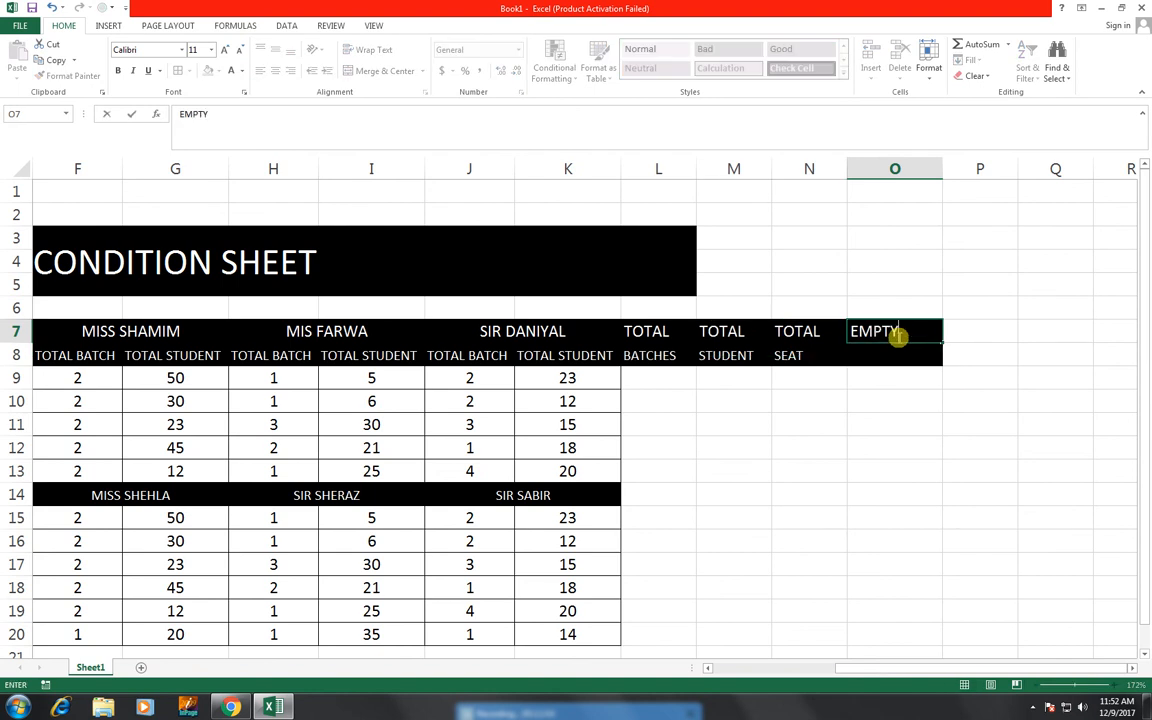
{"action": "key", "text": "Return"}
{"action": "type", "text": "SEAT"}
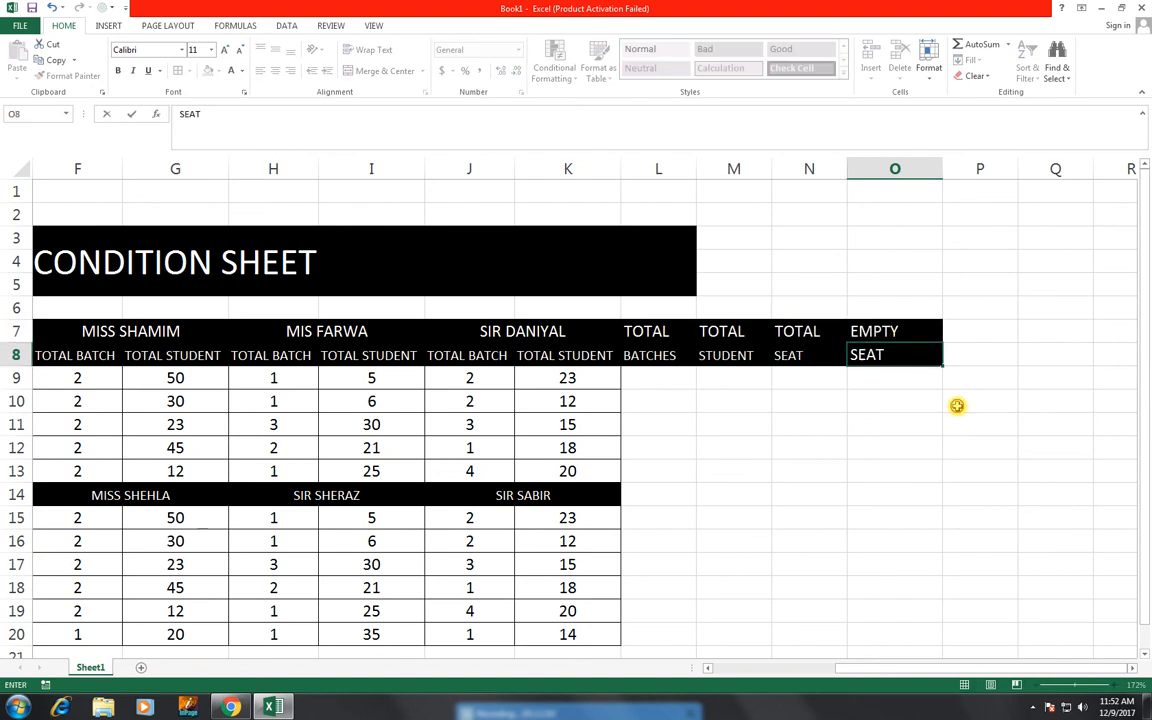
{"action": "left_click", "coordinate": [956, 404]}
Apply all borders to the blank cells L9:O13 below the totals headings.
{"action": "left_click_drag", "start_coordinate": [695, 378], "coordinate": [886, 472]}
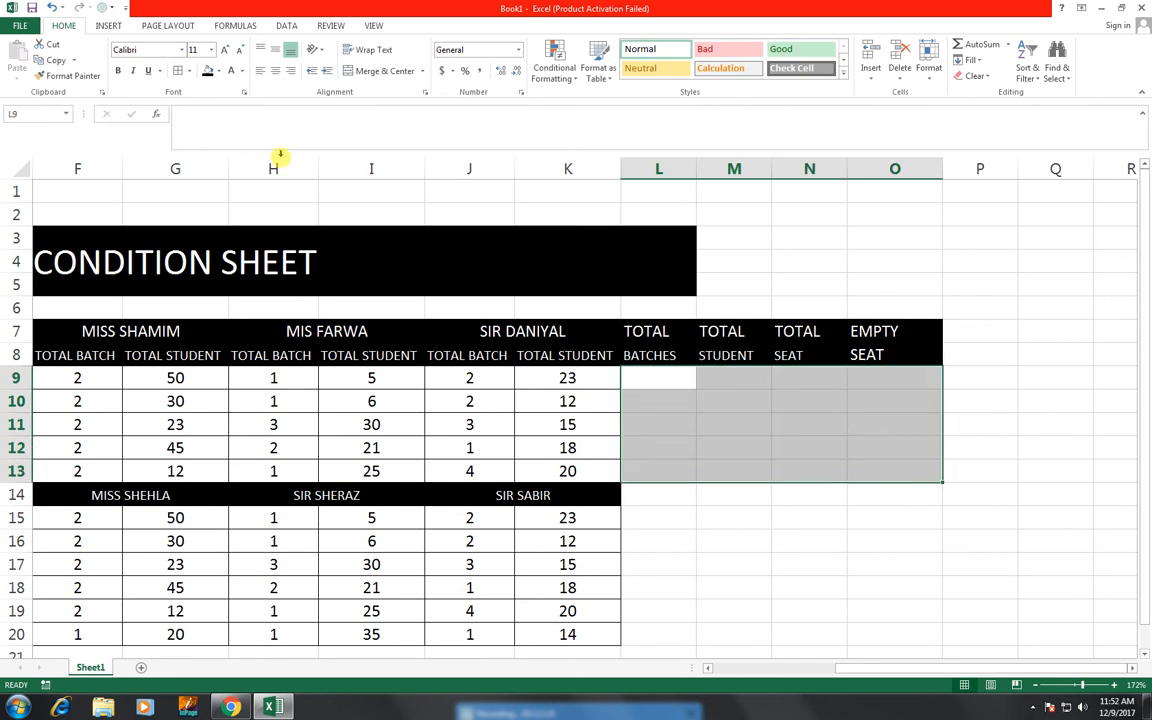
{"action": "left_click", "coordinate": [177, 71]}
{"action": "left_click", "coordinate": [591, 497]}
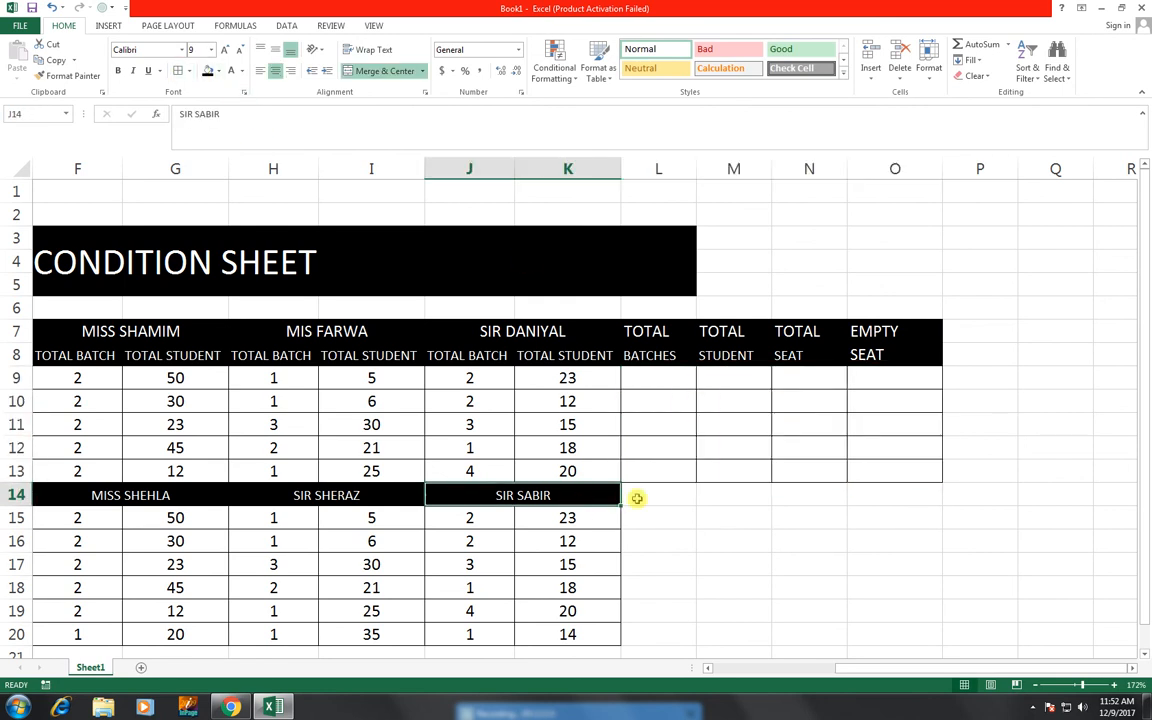
{"action": "left_click_drag", "start_coordinate": [637, 468], "coordinate": [889, 625]}
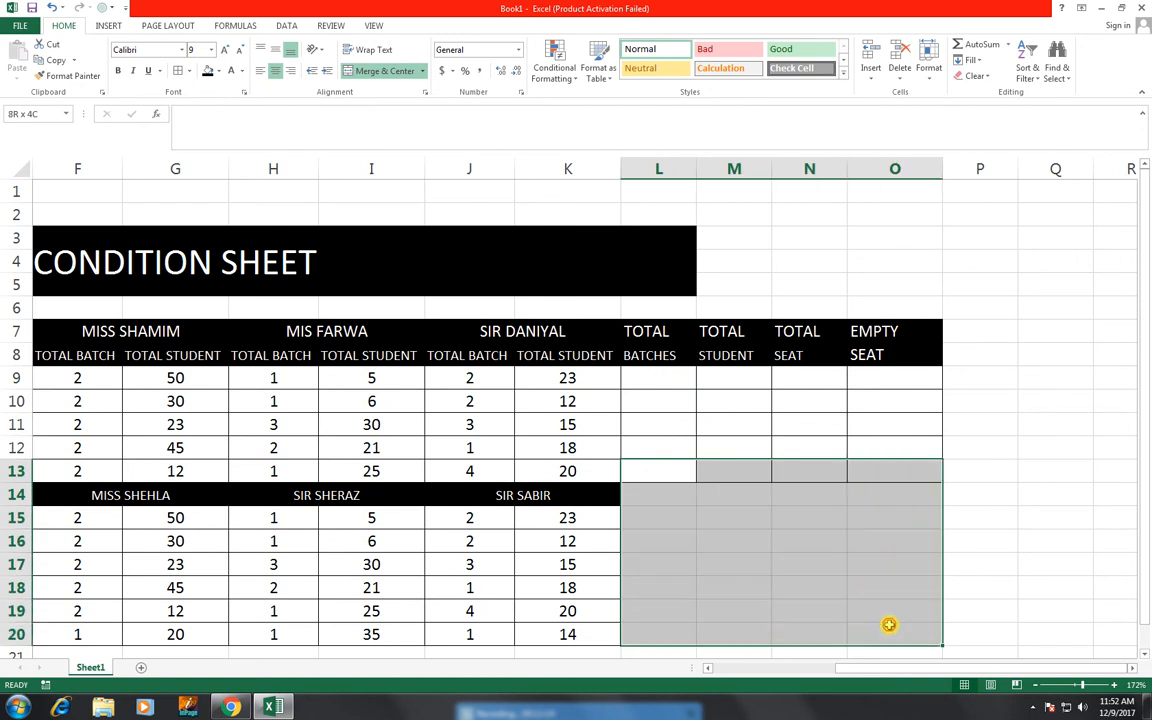
{"action": "left_click_drag", "start_coordinate": [666, 499], "coordinate": [927, 487]}
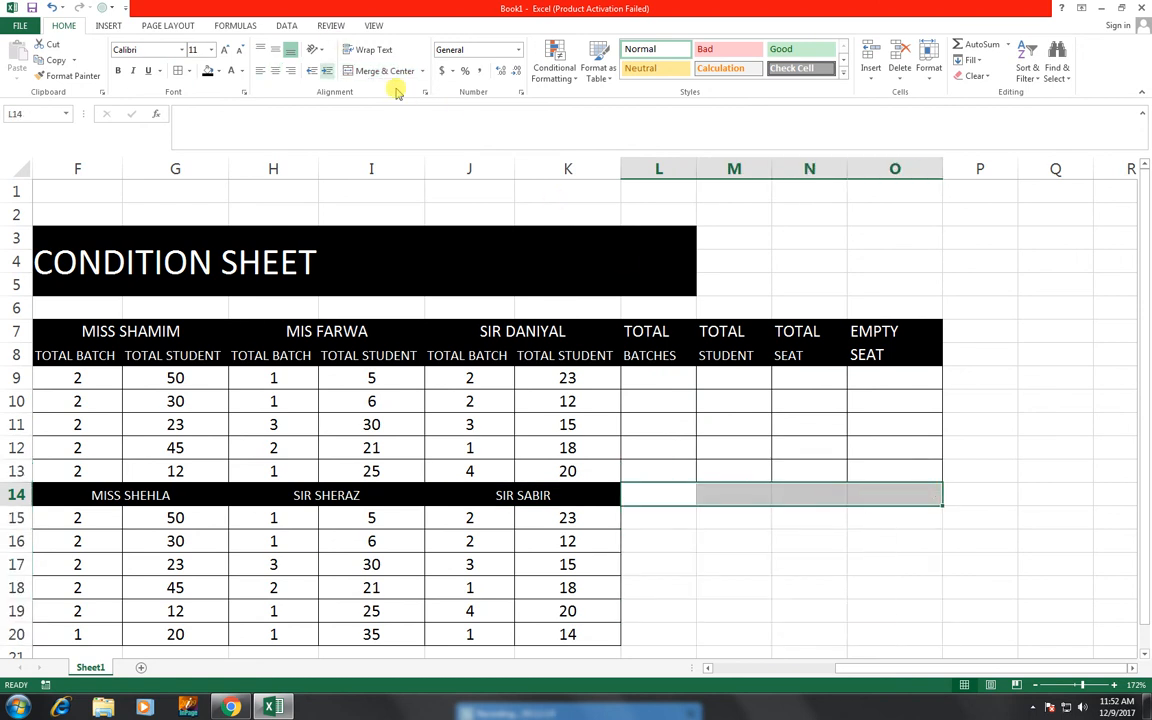
{"action": "left_click", "coordinate": [665, 470]}
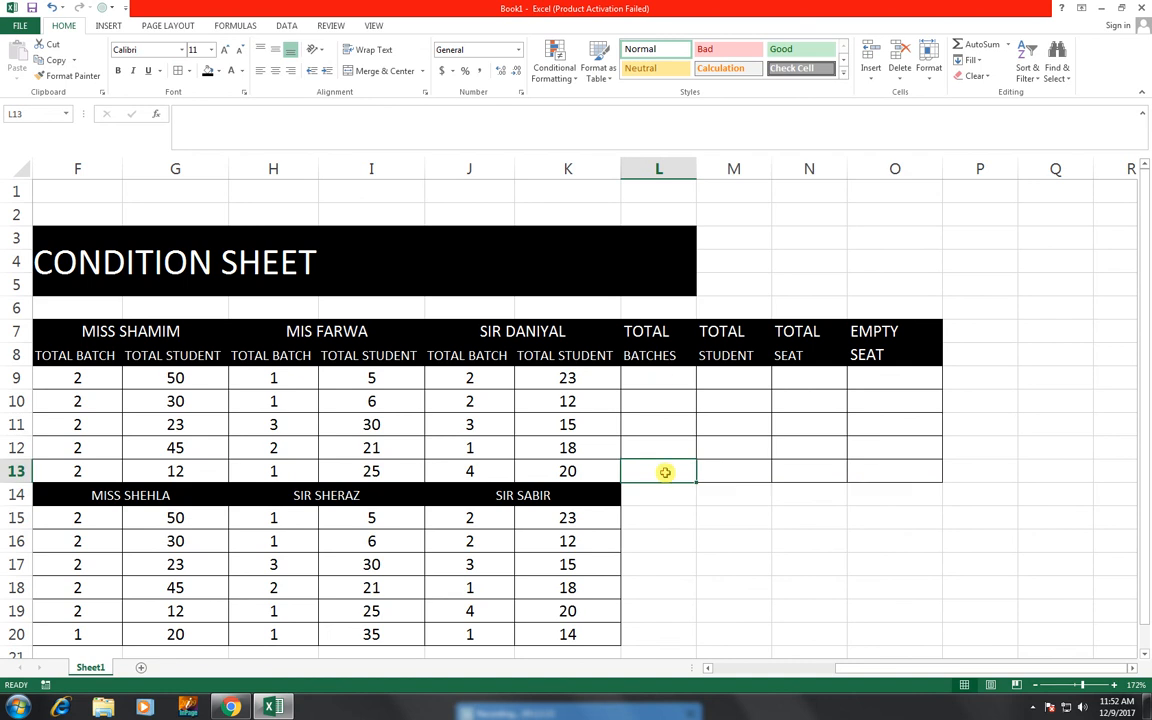
Enter the formula =B9+D9+F9+H9+J9 in L9 to total the batches of the 10 TO 11 slot.
{"action": "left_click", "coordinate": [669, 375]}
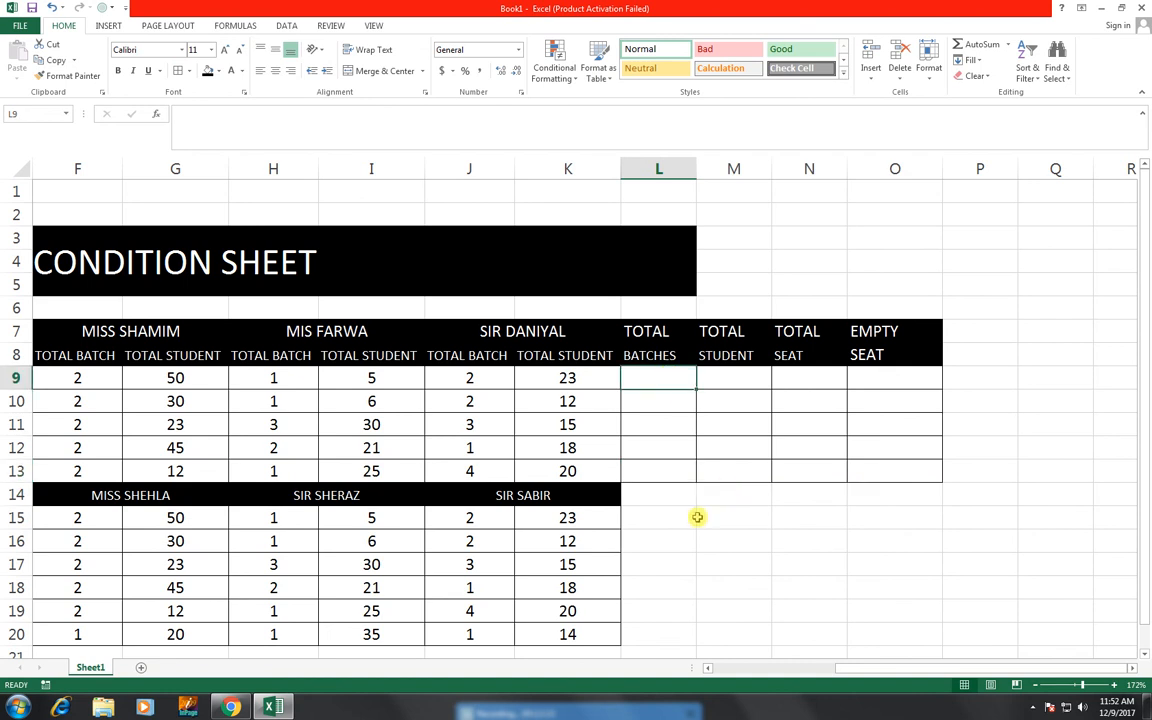
{"action": "type", "text": "="}
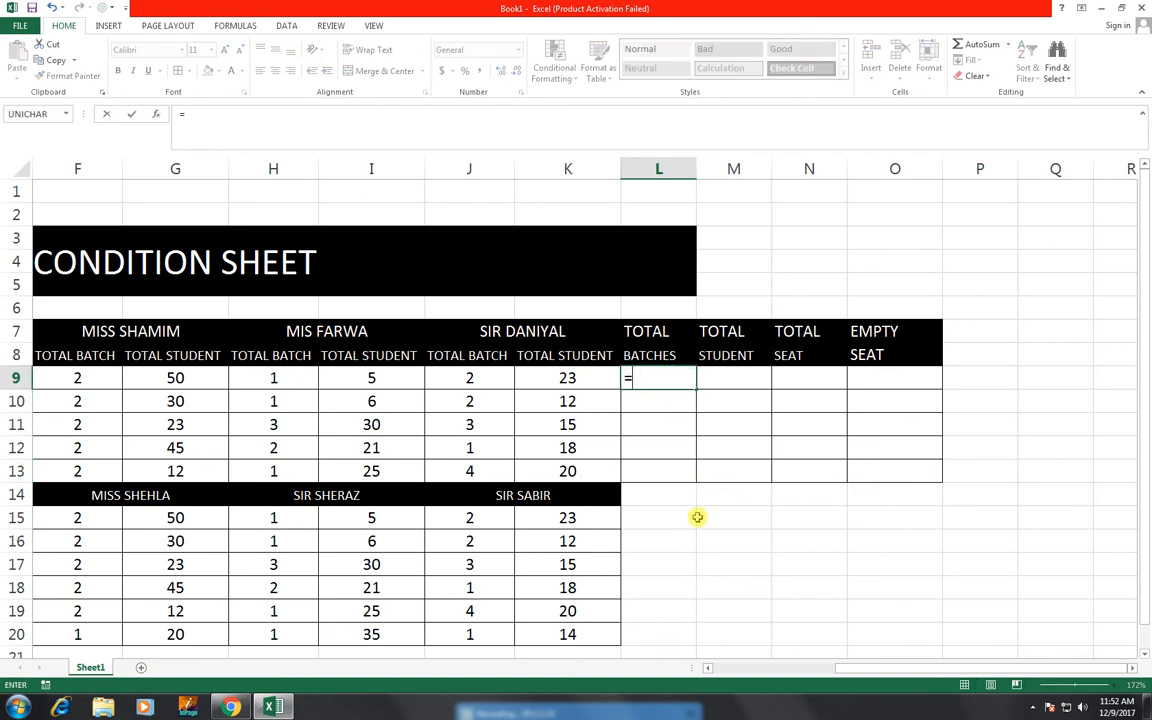
{"action": "key", "text": "Left"}
{"action": "key", "text": "Left"}
{"action": "key", "text": "Left"}
{"action": "key", "text": "Left"}
{"action": "key", "text": "Left"}
{"action": "key", "text": "Left"}
{"action": "key", "text": "Left"}
{"action": "key", "text": "Left"}
{"action": "key", "text": "Left"}
{"action": "key", "text": "Left"}
{"action": "key", "text": "Left"}
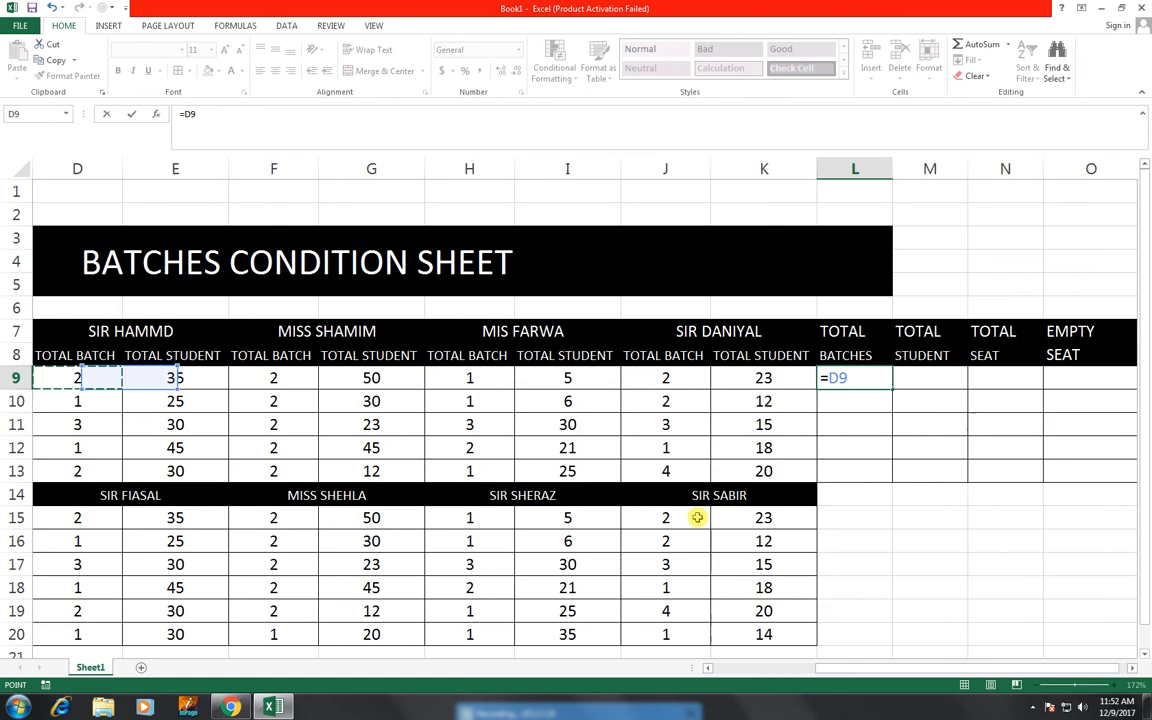
{"action": "key", "text": "Right"}
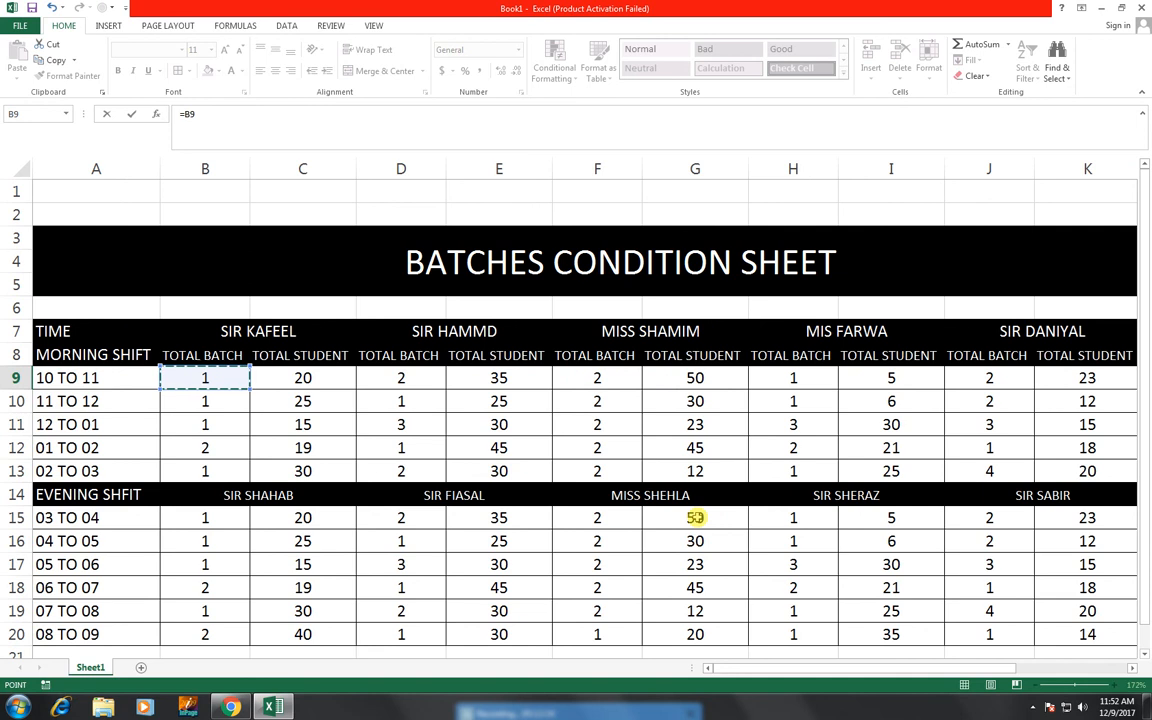
{"action": "type", "text": "+"}
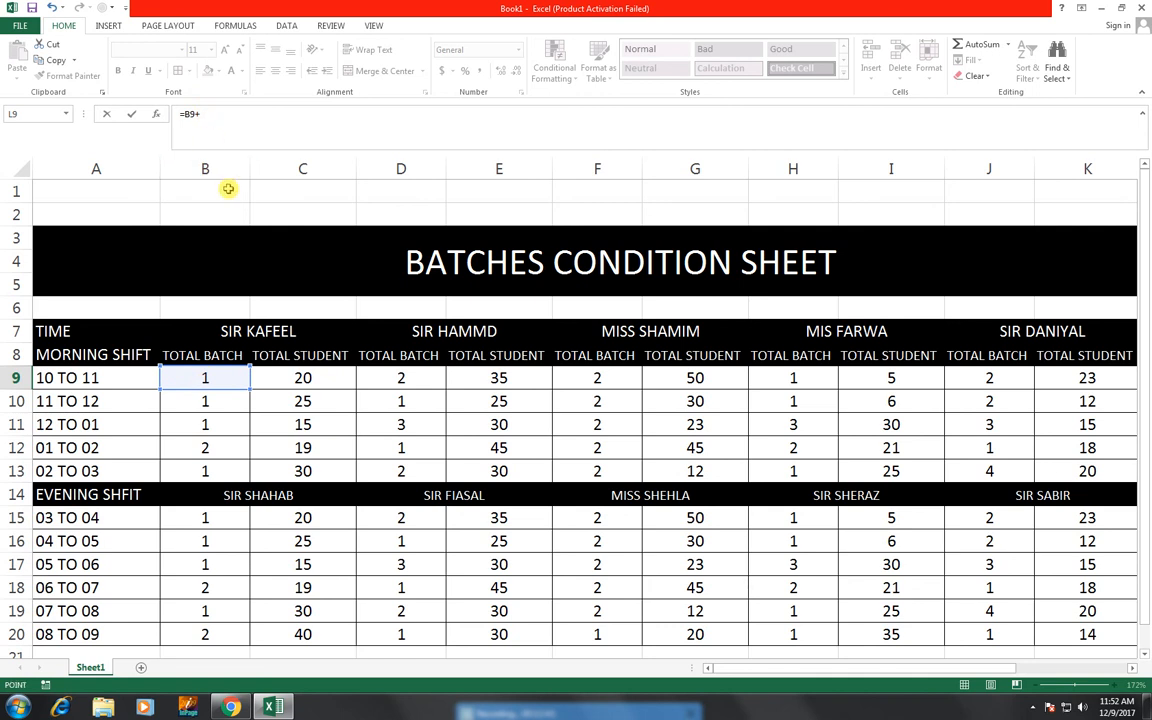
{"action": "key", "text": "Left"}
{"action": "key", "text": "Left"}
{"action": "key", "text": "Left"}
{"action": "key", "text": "Left"}
{"action": "key", "text": "Left"}
{"action": "key", "text": "Left"}
{"action": "key", "text": "Left"}
{"action": "key", "text": "Left"}
{"action": "key", "text": "Left"}
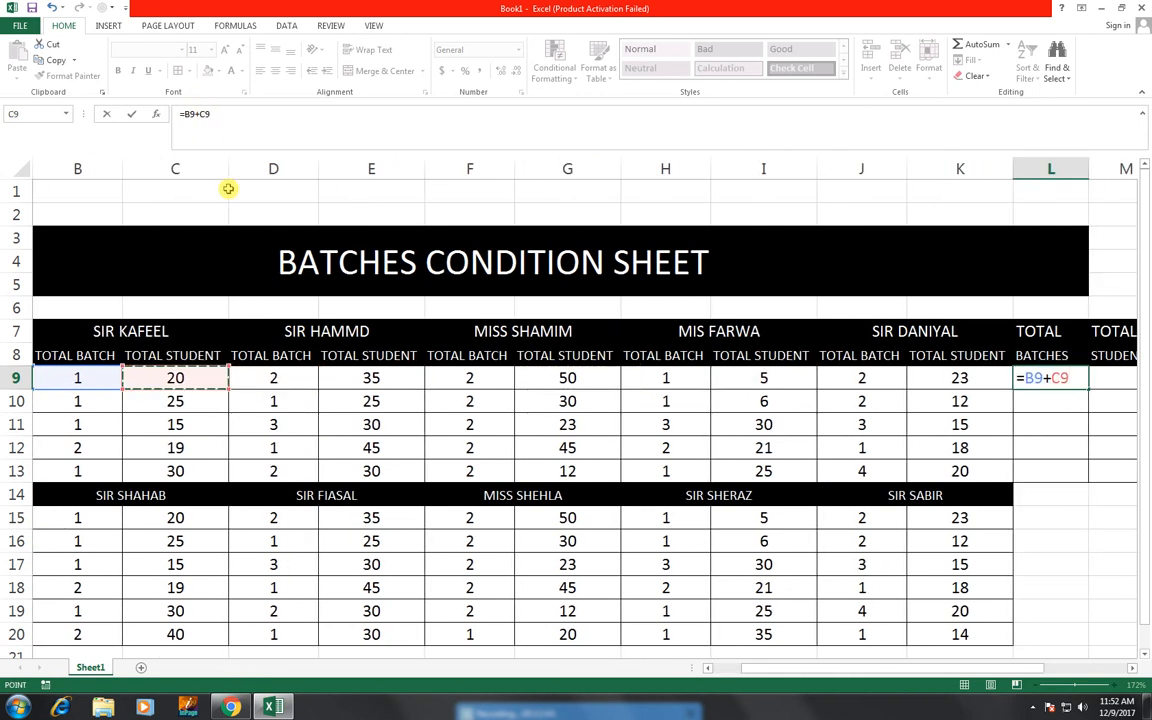
{"action": "key", "text": "Right"}
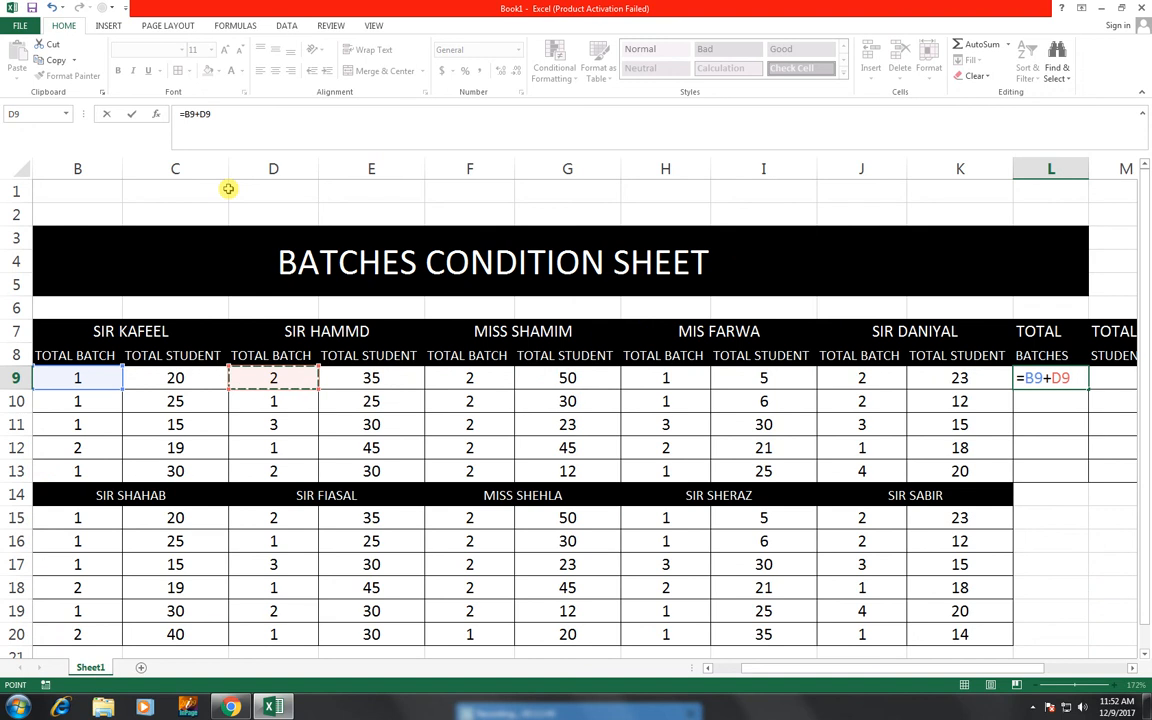
{"action": "type", "text": "+"}
{"action": "key", "text": "Left"}
{"action": "key", "text": "Left"}
{"action": "key", "text": "Left"}
{"action": "key", "text": "Left"}
{"action": "key", "text": "Left"}
{"action": "key", "text": "Left"}
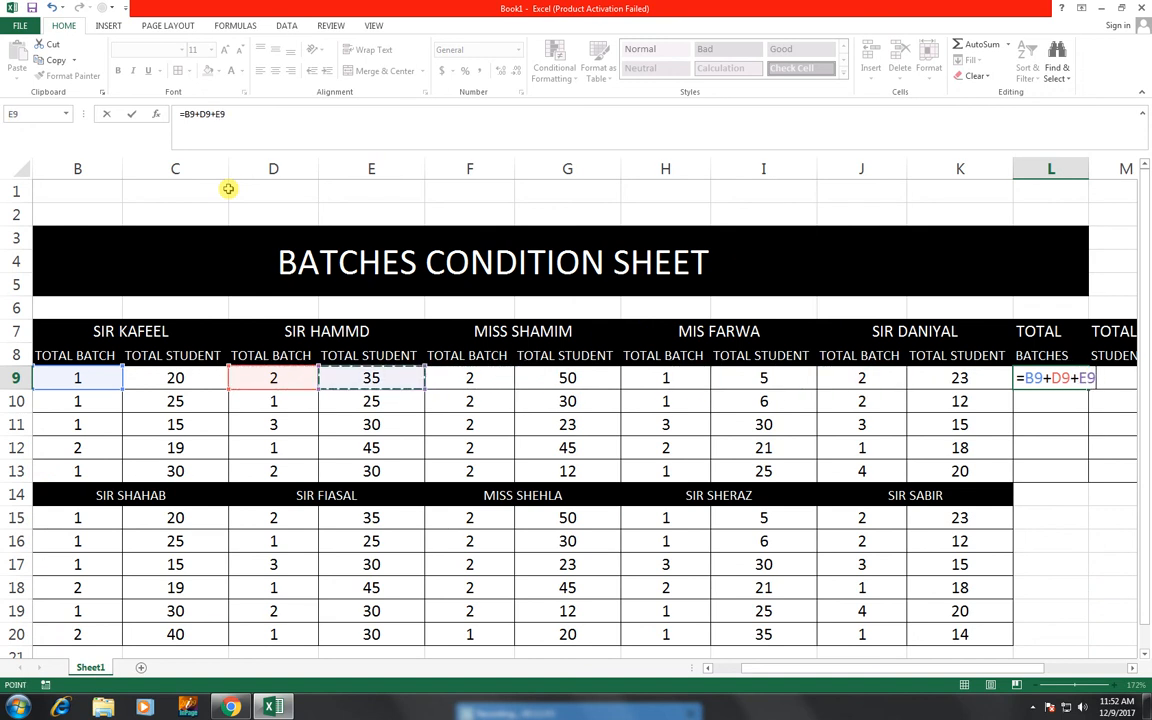
{"action": "type", "text": "+"}
{"action": "key", "text": "Left"}
{"action": "key", "text": "Left"}
{"action": "key", "text": "Left"}
{"action": "key", "text": "Left"}
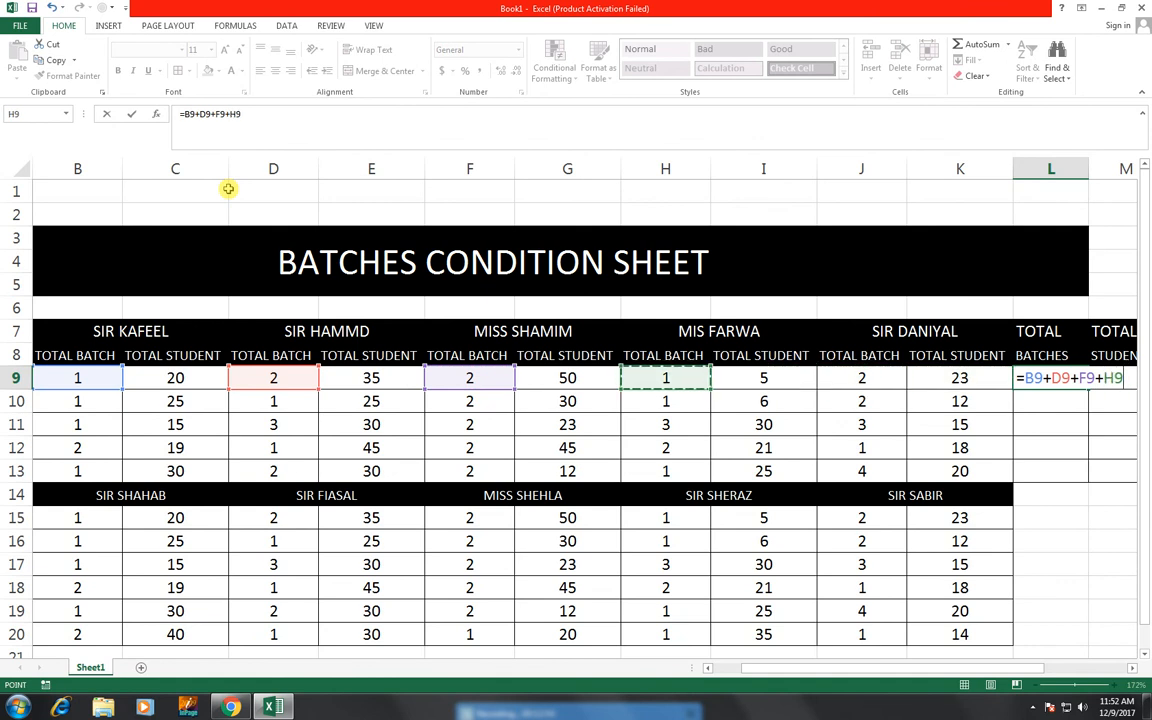
{"action": "type", "text": "+"}
{"action": "key", "text": "Left"}
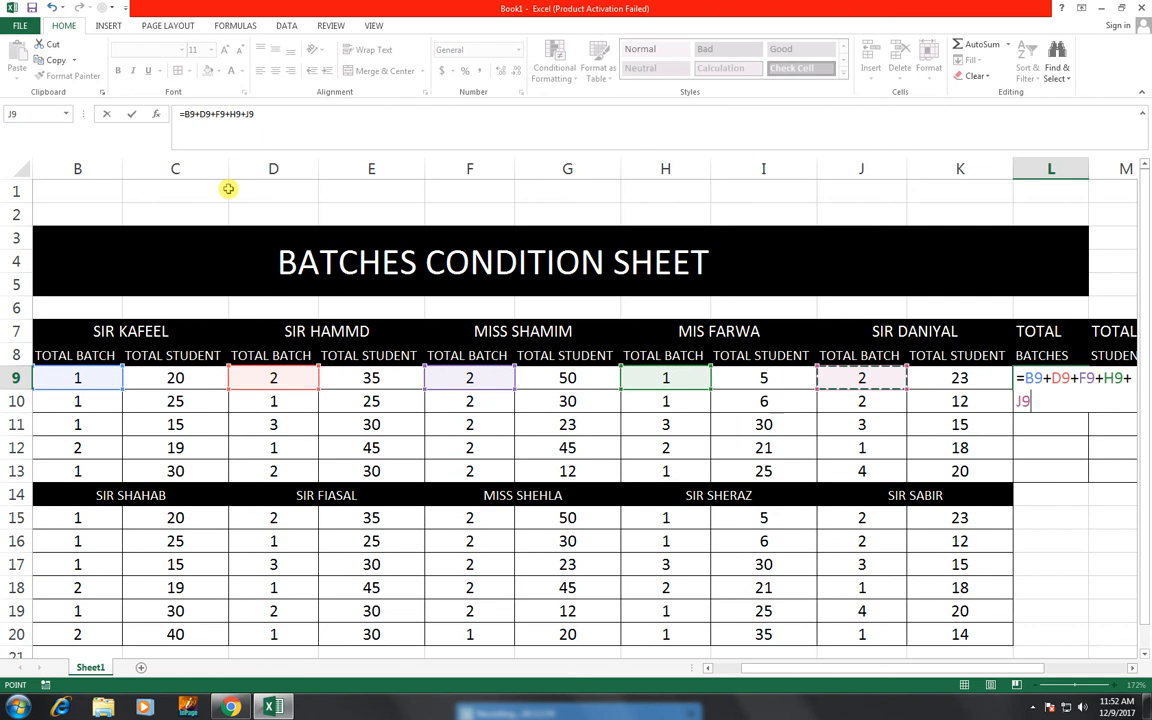
{"action": "key", "text": "Return"}
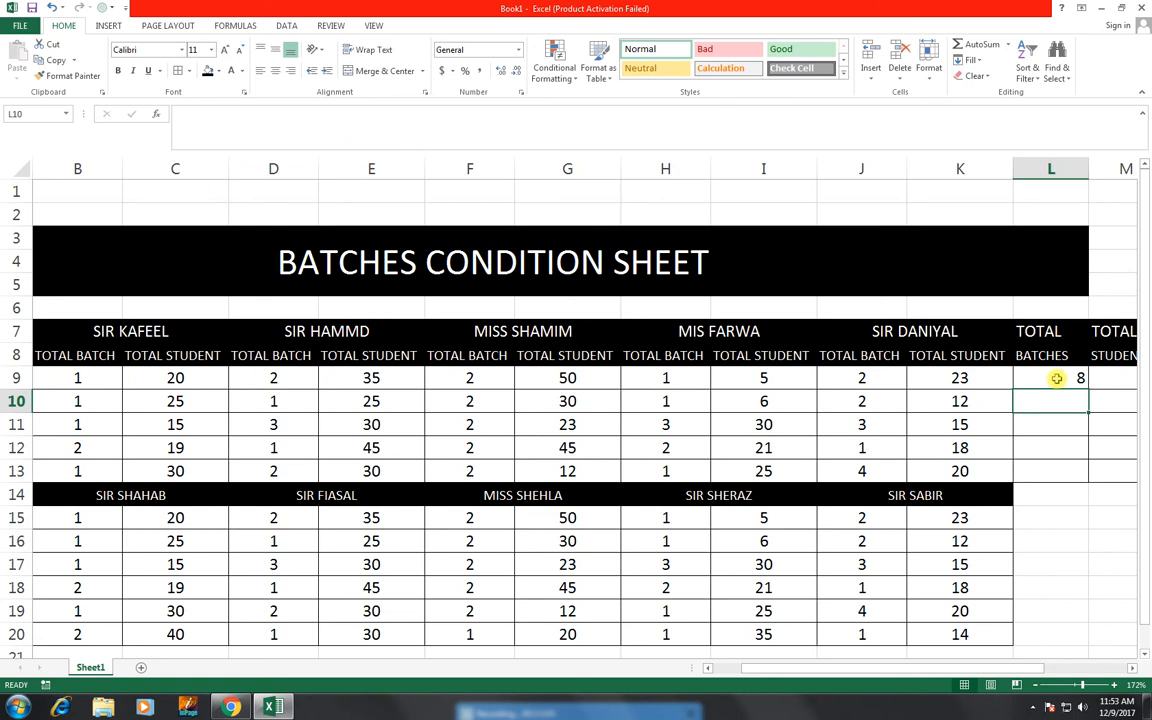
Fill the total batches formula from L9 down to L20.
{"action": "left_click_drag", "start_coordinate": [977, 375], "coordinate": [60, 330]}
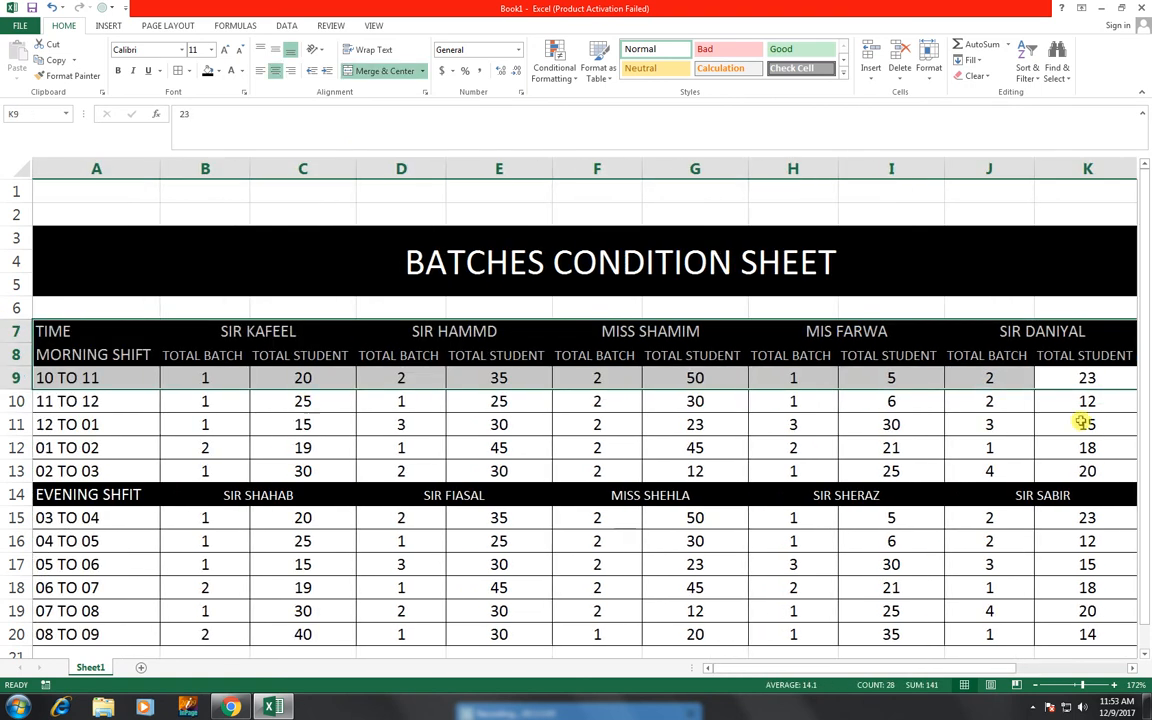
{"action": "left_click_drag", "start_coordinate": [1082, 422], "coordinate": [931, 424]}
{"action": "left_click", "coordinate": [870, 380]}
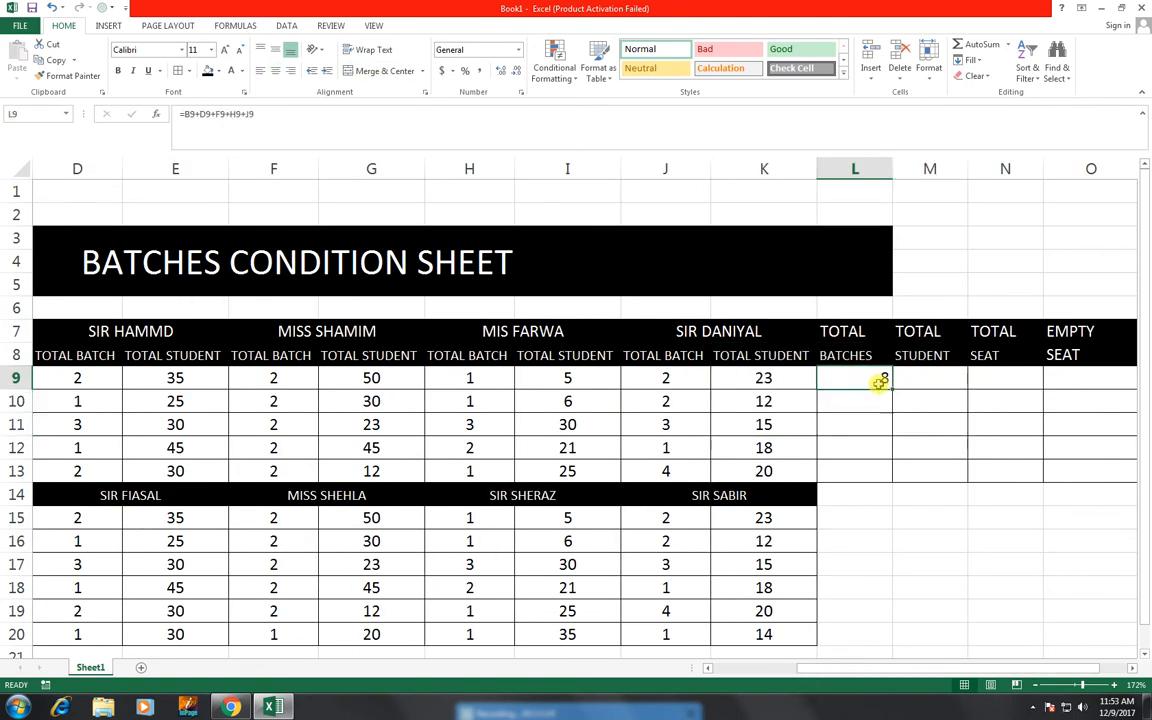
{"action": "left_click_drag", "start_coordinate": [891, 389], "coordinate": [931, 640]}
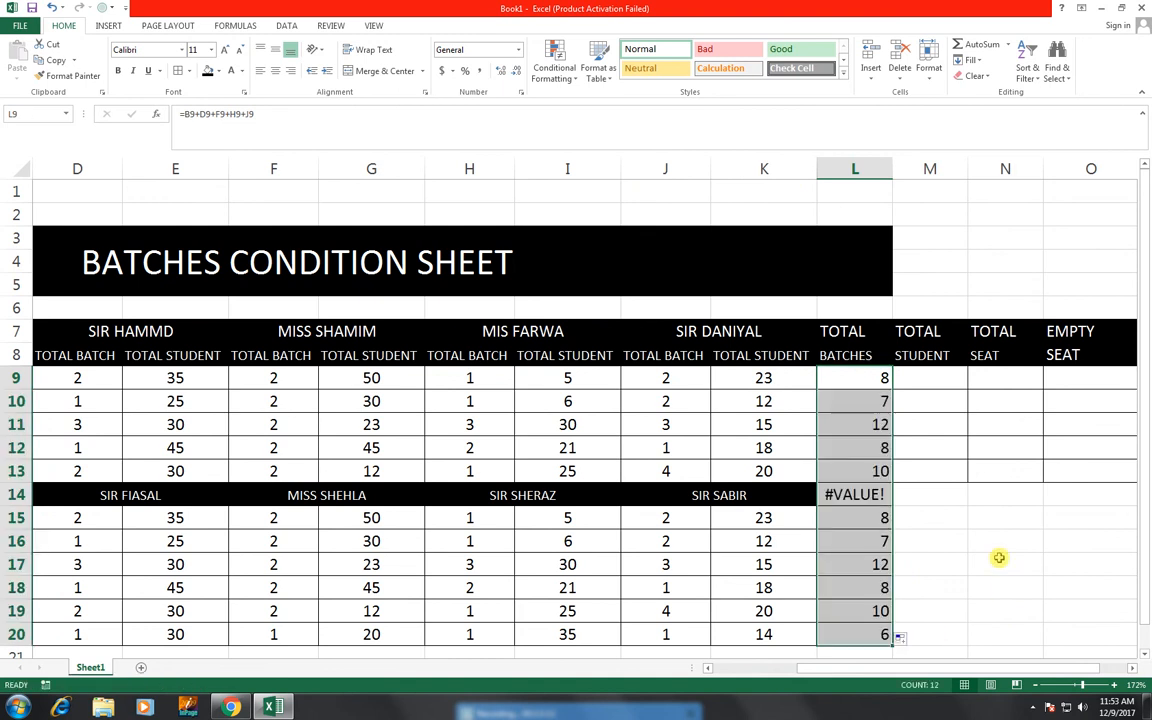
Clear the formula from L14 and copy the headings in L8:O8 into L14:O14.
{"action": "left_click", "coordinate": [838, 494]}
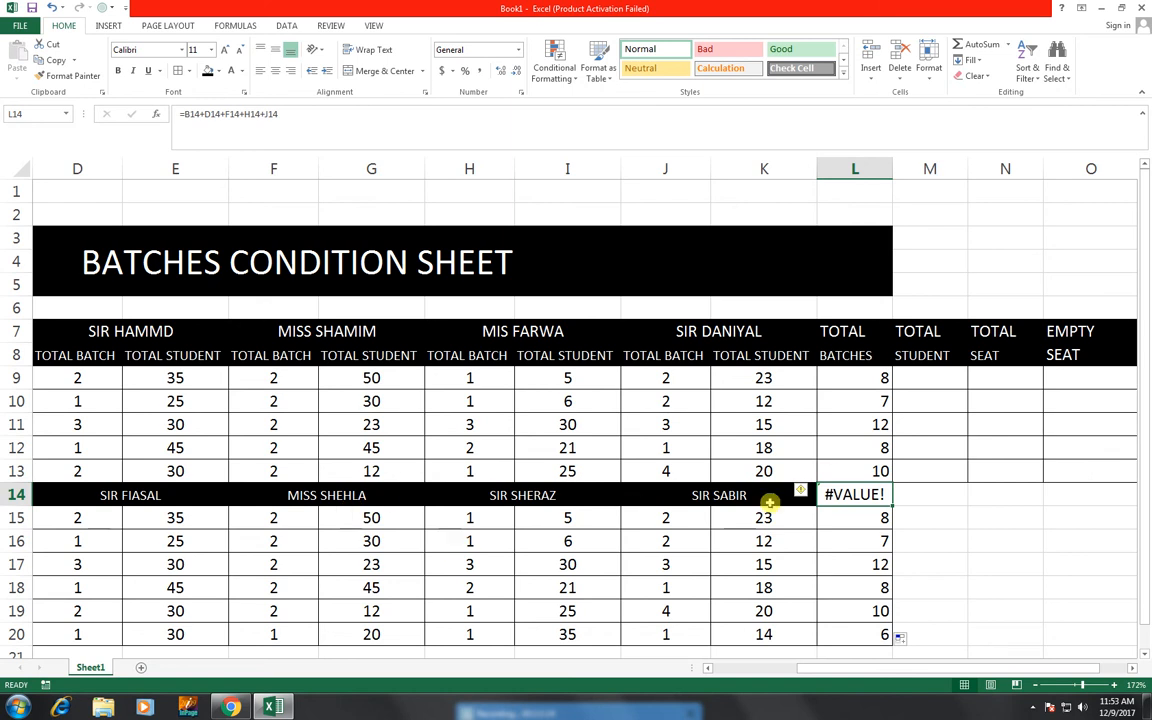
{"action": "key", "text": "Delete"}
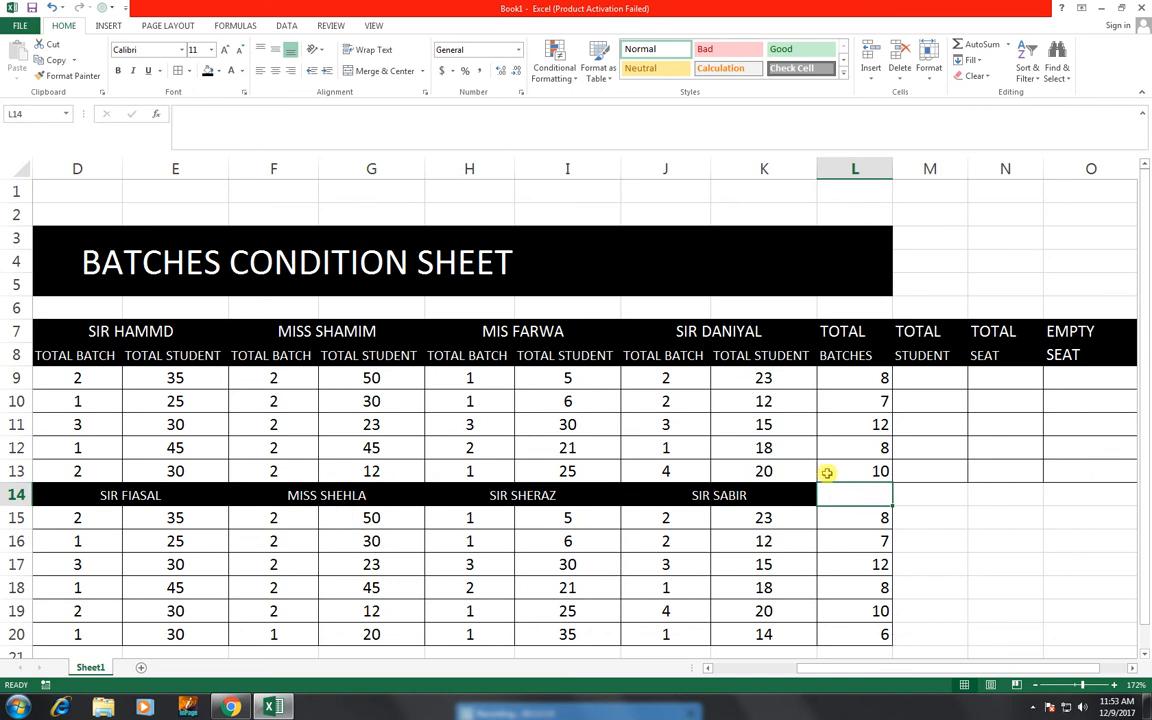
{"action": "left_click_drag", "start_coordinate": [903, 356], "coordinate": [1080, 355]}
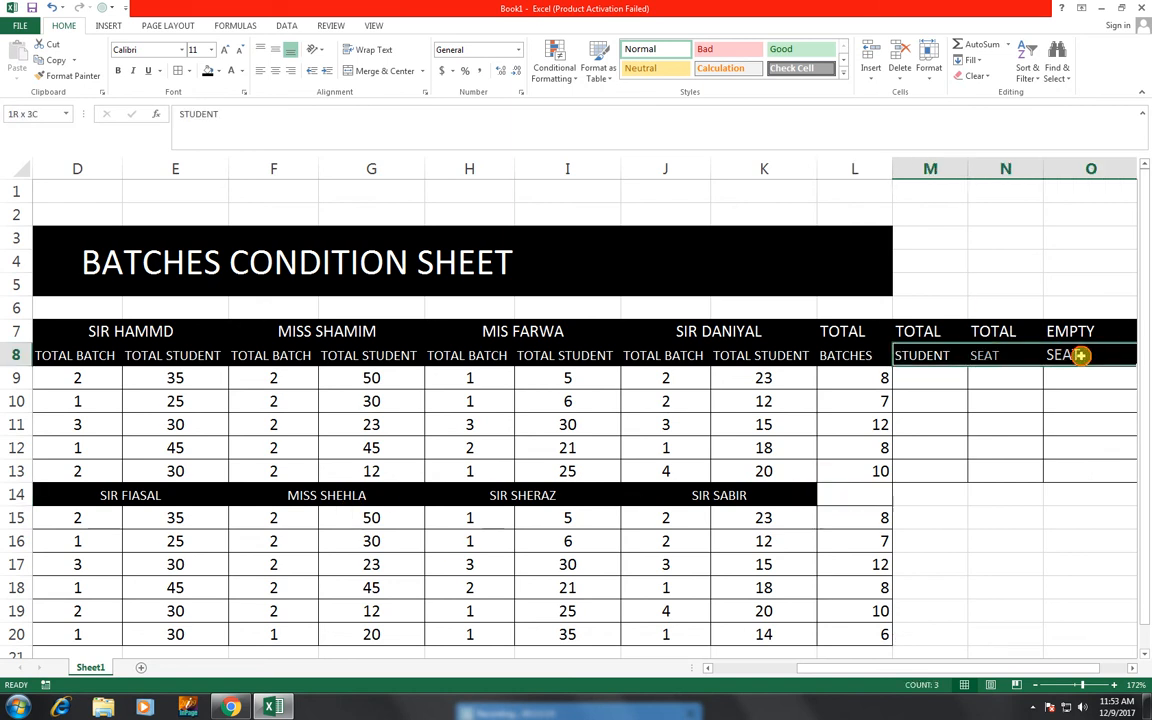
{"action": "left_click_drag", "start_coordinate": [851, 358], "coordinate": [1049, 355]}
{"action": "key", "text": "ctrl+c"}
{"action": "left_click", "coordinate": [868, 496]}
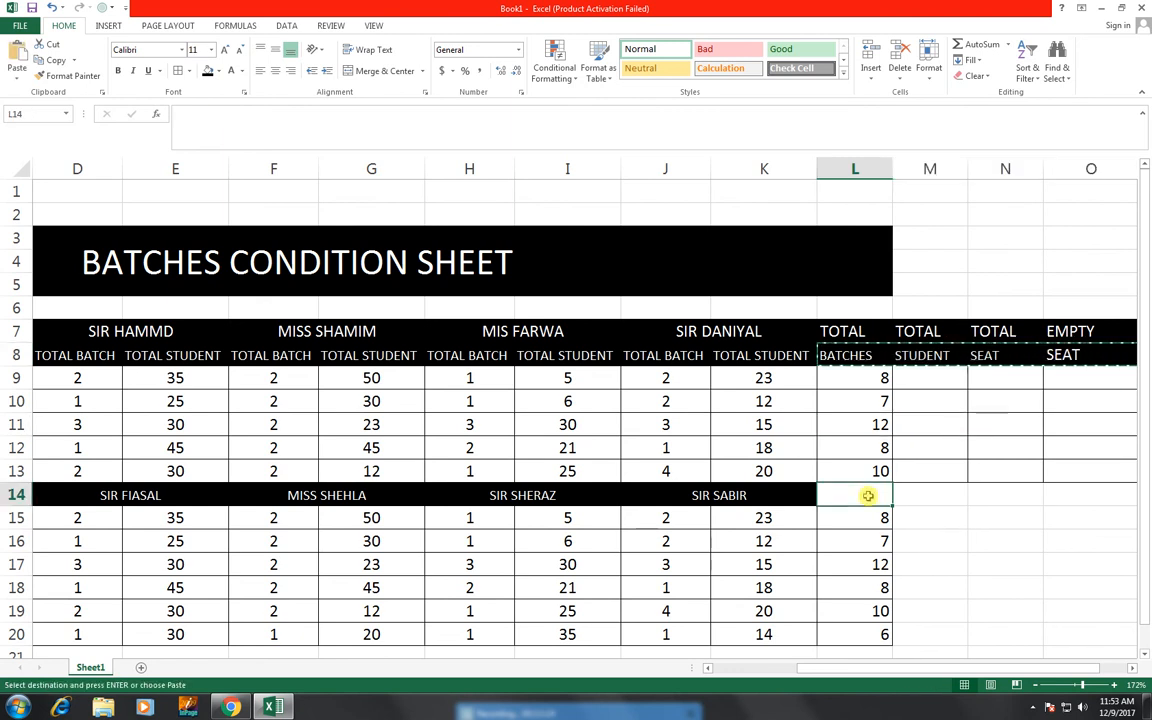
{"action": "key", "text": "ctrl+v"}
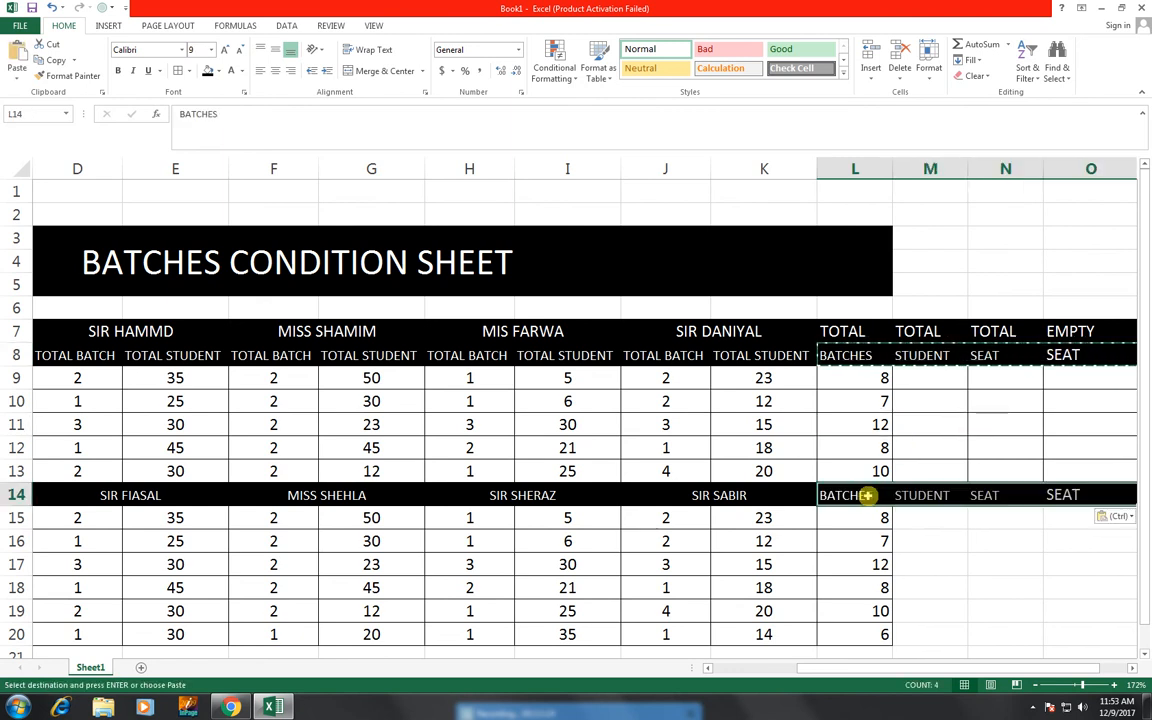
{"action": "left_click", "coordinate": [915, 467]}
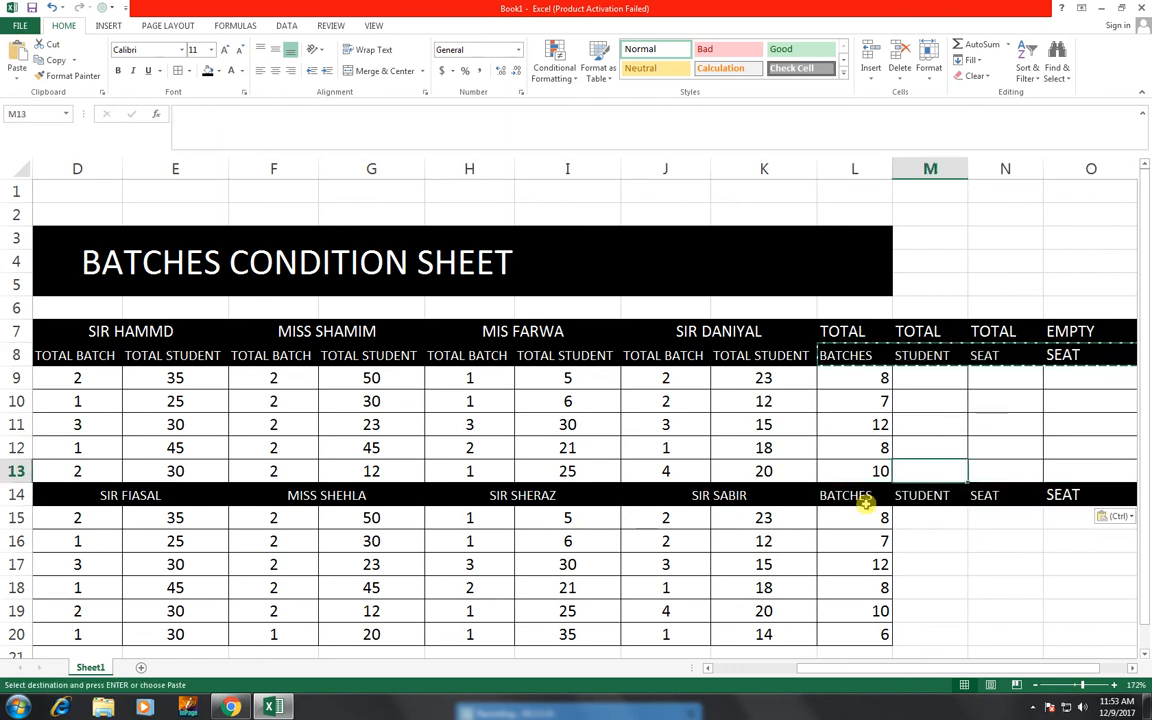
Enter the formula =C9+E9+G9+I9+K9 in M9 to total the students of the 10 TO 11 slot.
{"action": "left_click", "coordinate": [944, 372]}
{"action": "key", "text": "Escape"}
{"action": "type", "text": "="}
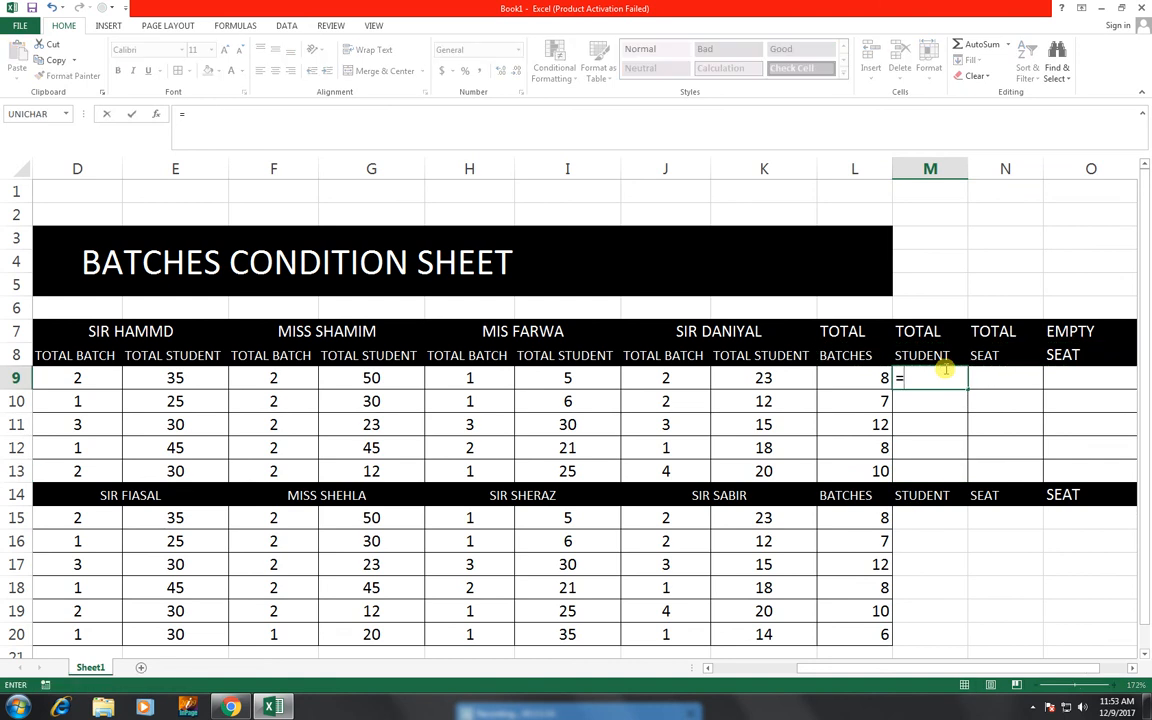
{"action": "key", "text": "Left"}
{"action": "key", "text": "Left"}
{"action": "key", "text": "Left"}
{"action": "key", "text": "Left"}
{"action": "key", "text": "Left"}
{"action": "key", "text": "Left"}
{"action": "key", "text": "Left"}
{"action": "key", "text": "Left"}
{"action": "key", "text": "Left"}
{"action": "key", "text": "Left"}
{"action": "key", "text": "Left"}
{"action": "key", "text": "Left"}
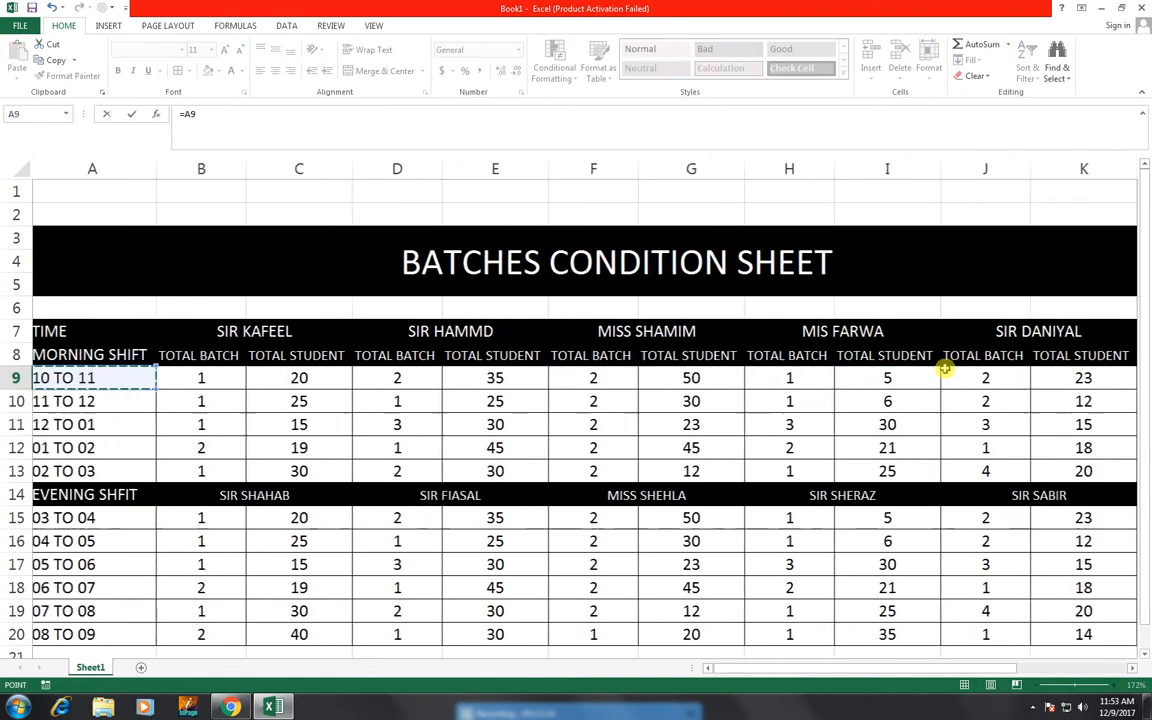
{"action": "key", "text": "Right"}
{"action": "key", "text": "Right"}
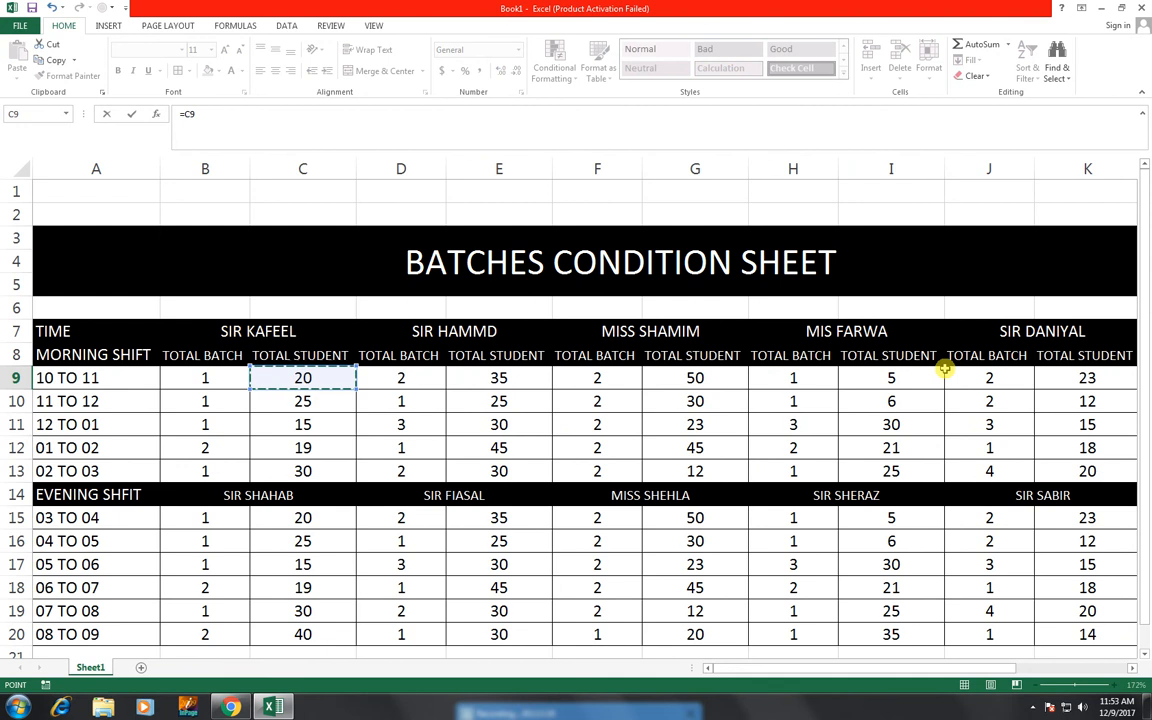
{"action": "type", "text": "+"}
{"action": "key", "text": "Left"}
{"action": "key", "text": "Left"}
{"action": "key", "text": "Left"}
{"action": "key", "text": "Left"}
{"action": "key", "text": "Left"}
{"action": "key", "text": "Left"}
{"action": "key", "text": "Left"}
{"action": "key", "text": "Left"}
{"action": "key", "text": "Left"}
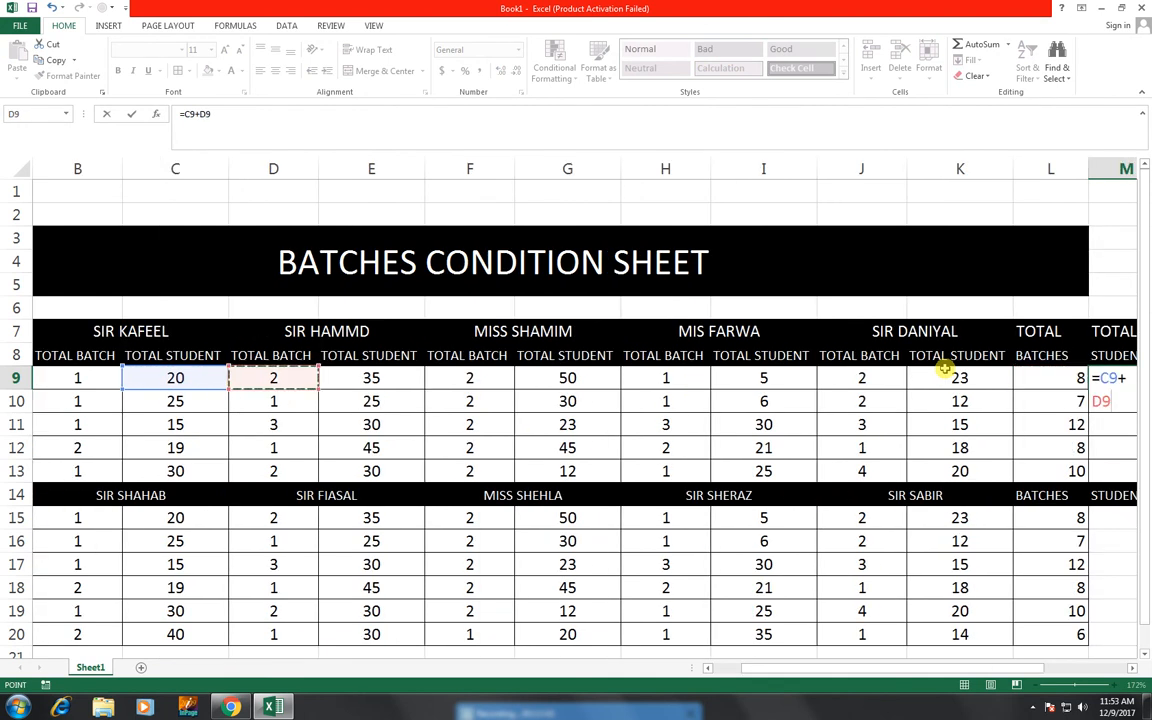
{"action": "key", "text": "Right"}
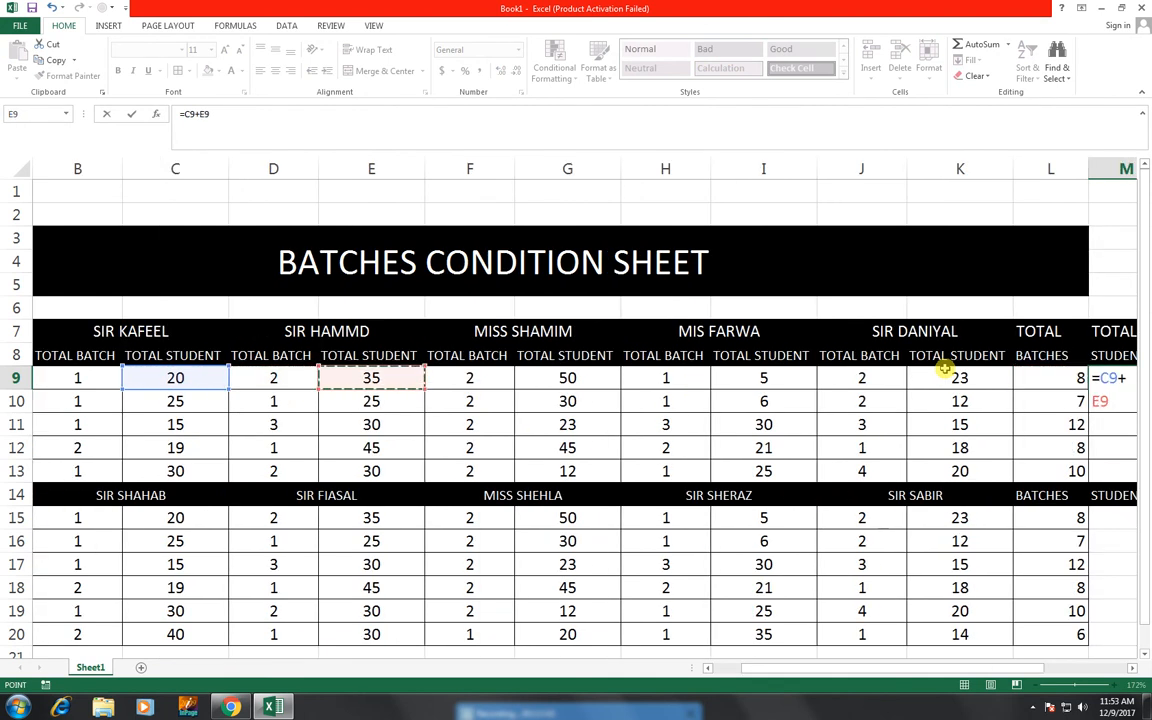
{"action": "type", "text": "+"}
{"action": "key", "text": "Left"}
{"action": "key", "text": "Left"}
{"action": "key", "text": "Left"}
{"action": "key", "text": "Left"}
{"action": "key", "text": "Left"}
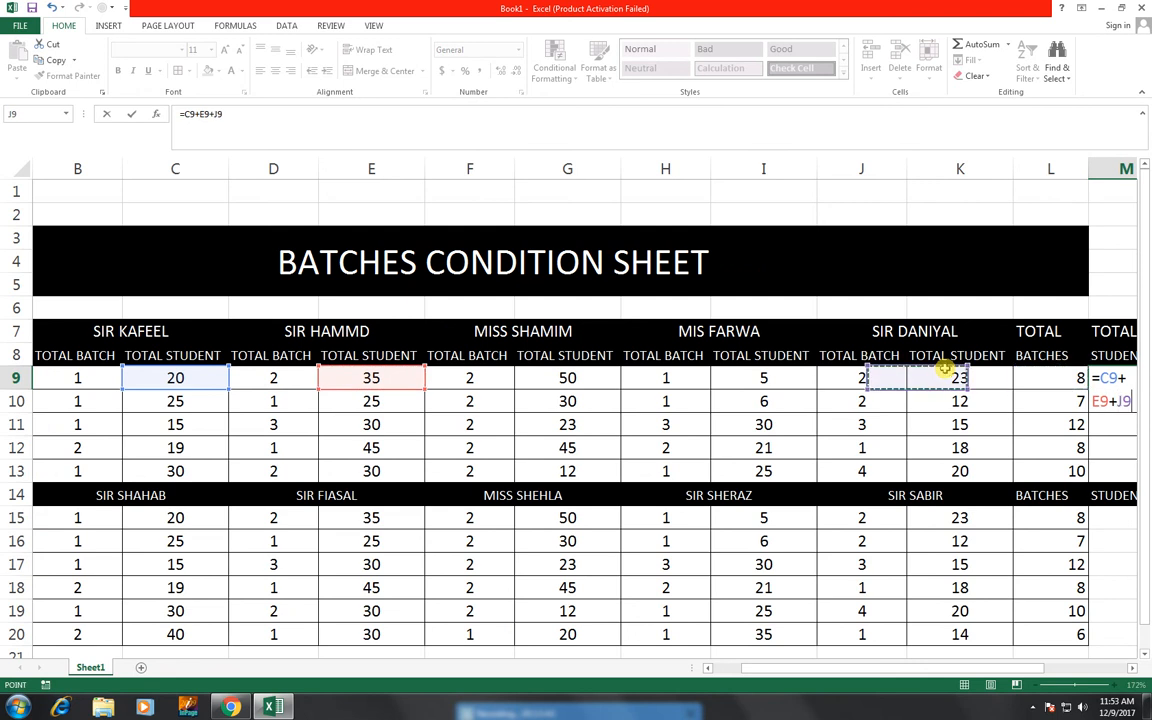
{"action": "key", "text": "Left"}
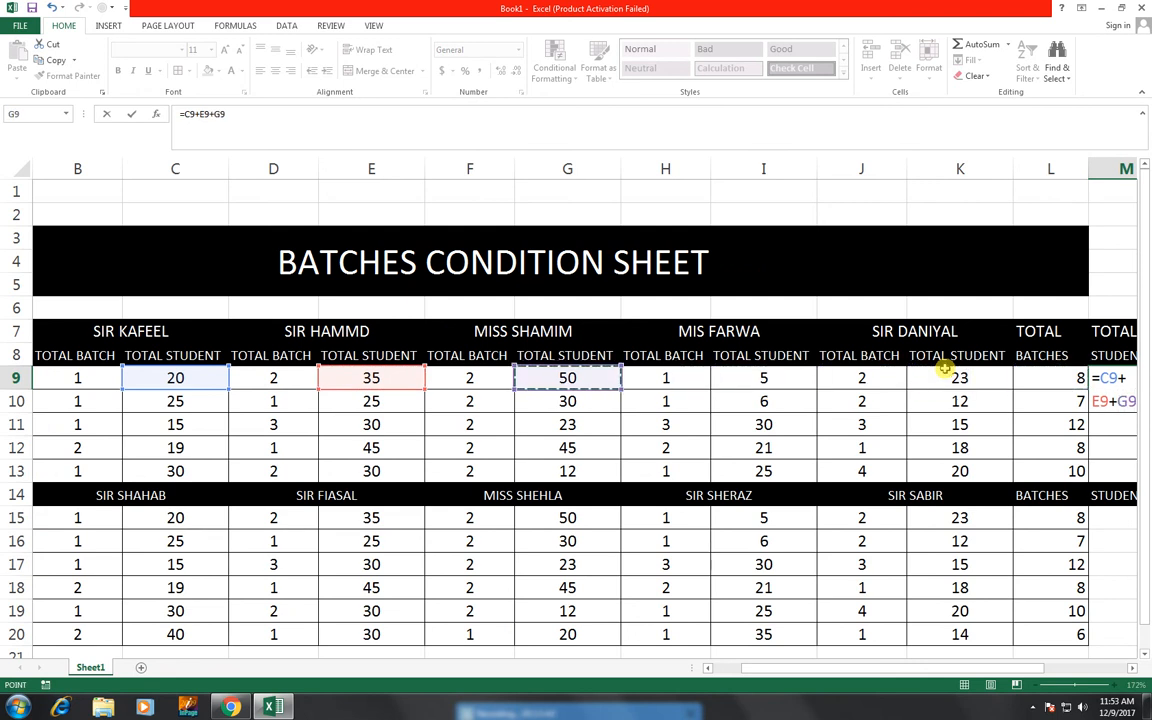
{"action": "type", "text": "+"}
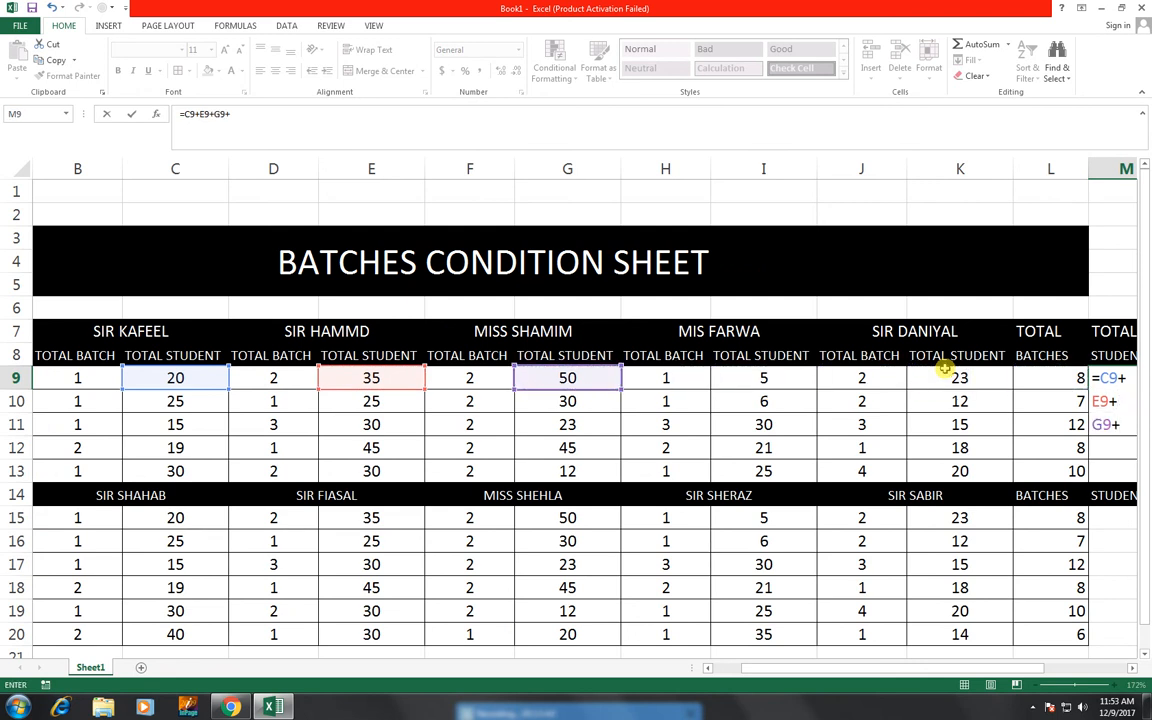
{"action": "key", "text": "Left"}
{"action": "key", "text": "Left"}
{"action": "key", "text": "Left"}
{"action": "key", "text": "Left"}
{"action": "type", "text": "+"}
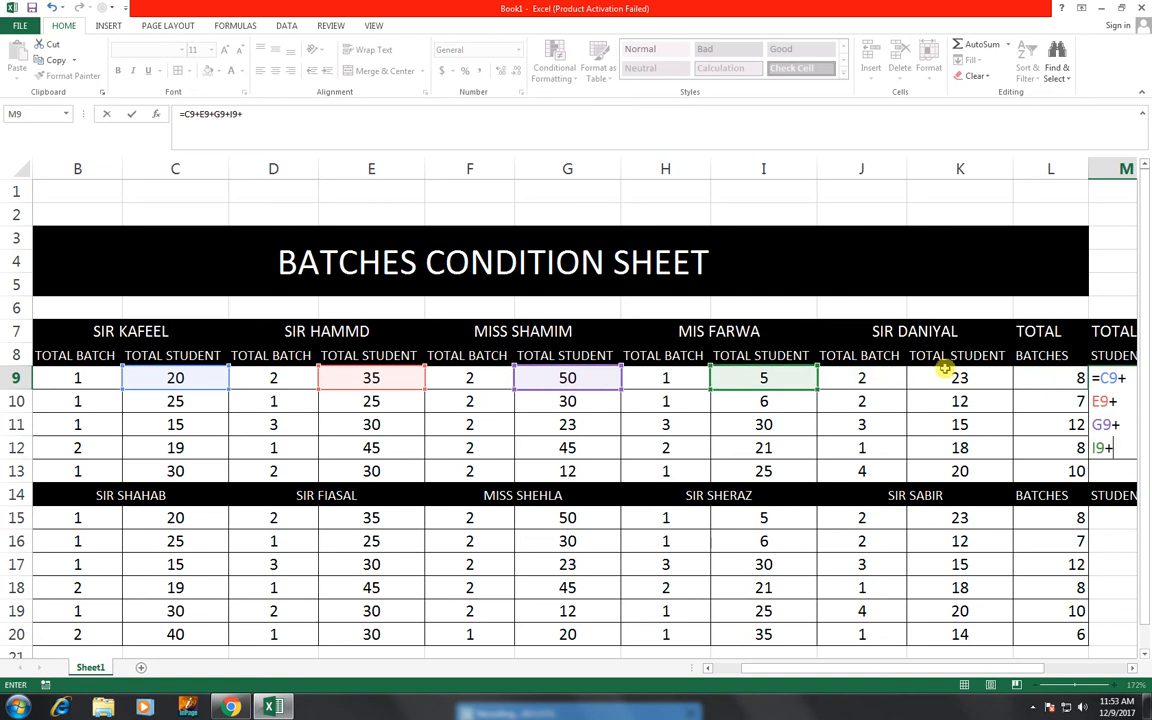
{"action": "left_click", "coordinate": [945, 371]}
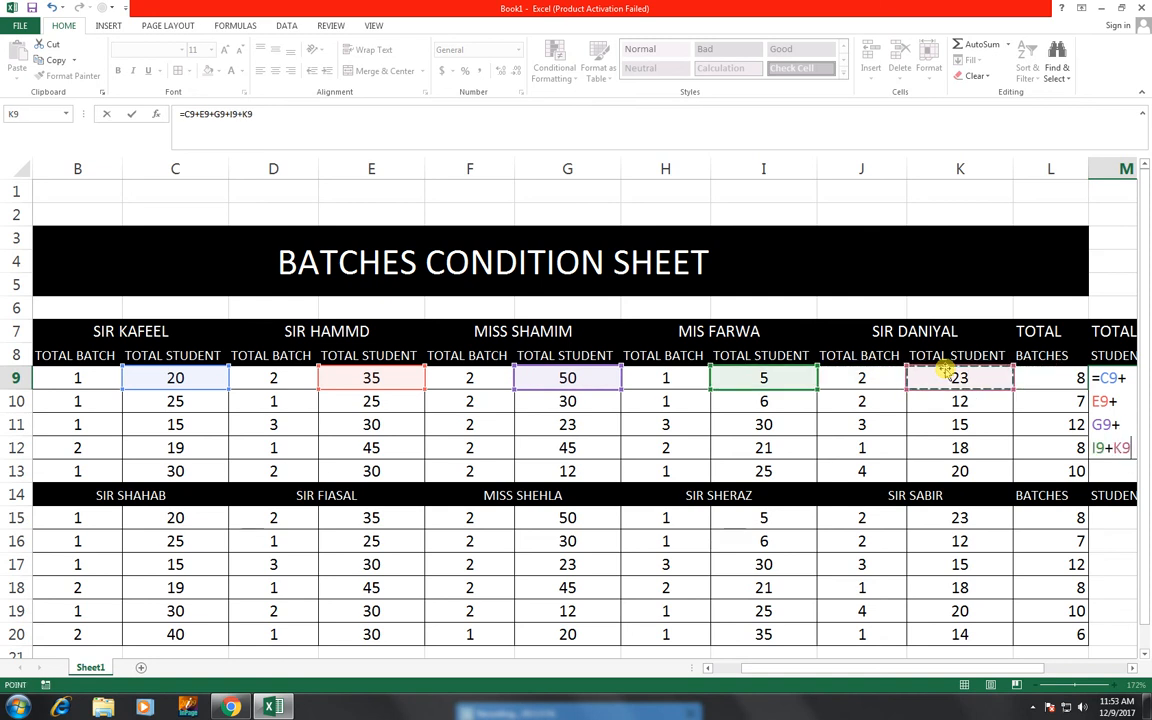
{"action": "key", "text": "Return"}
Fill the total students formula from M9 down to M20 and restore the M14 heading by copying STUDENT from M8.
{"action": "left_click", "coordinate": [1058, 372]}
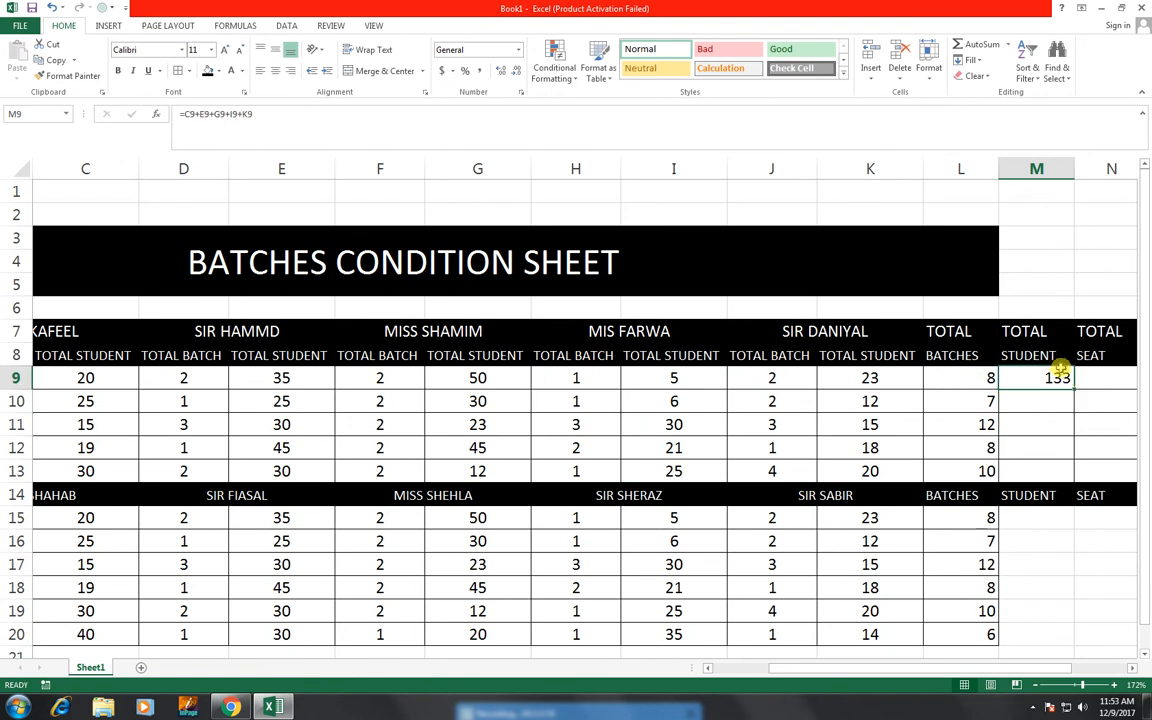
{"action": "left_click_drag", "start_coordinate": [1071, 388], "coordinate": [1051, 642]}
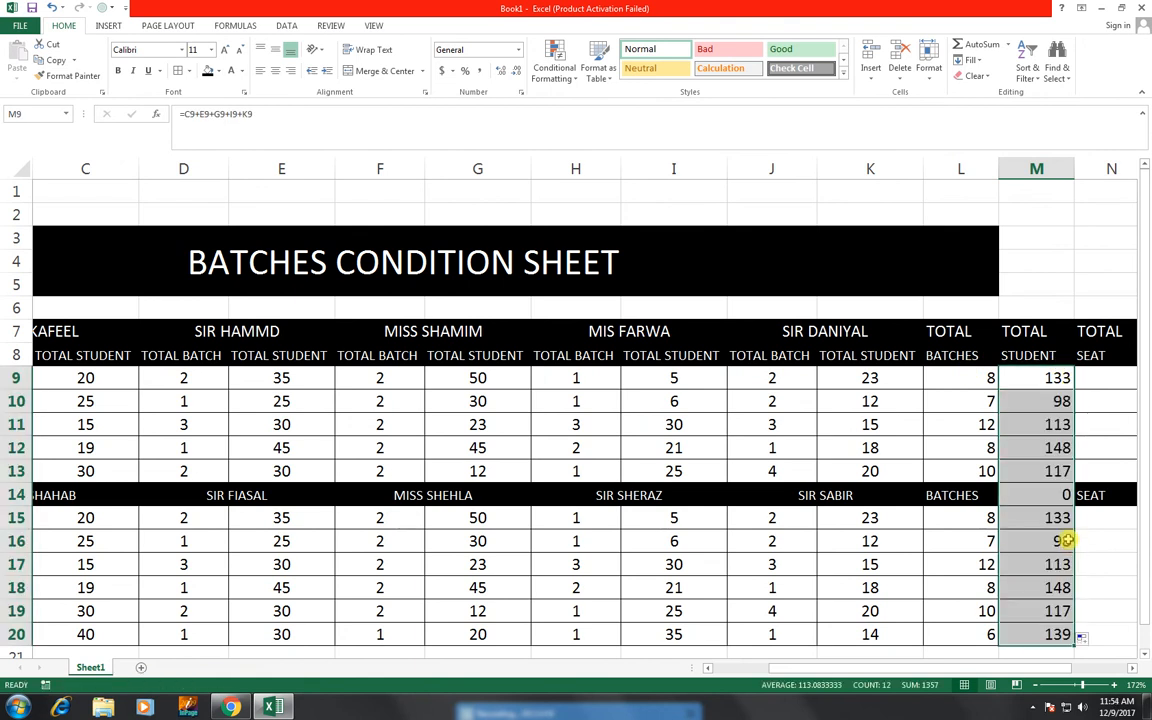
{"action": "left_click", "coordinate": [1039, 352]}
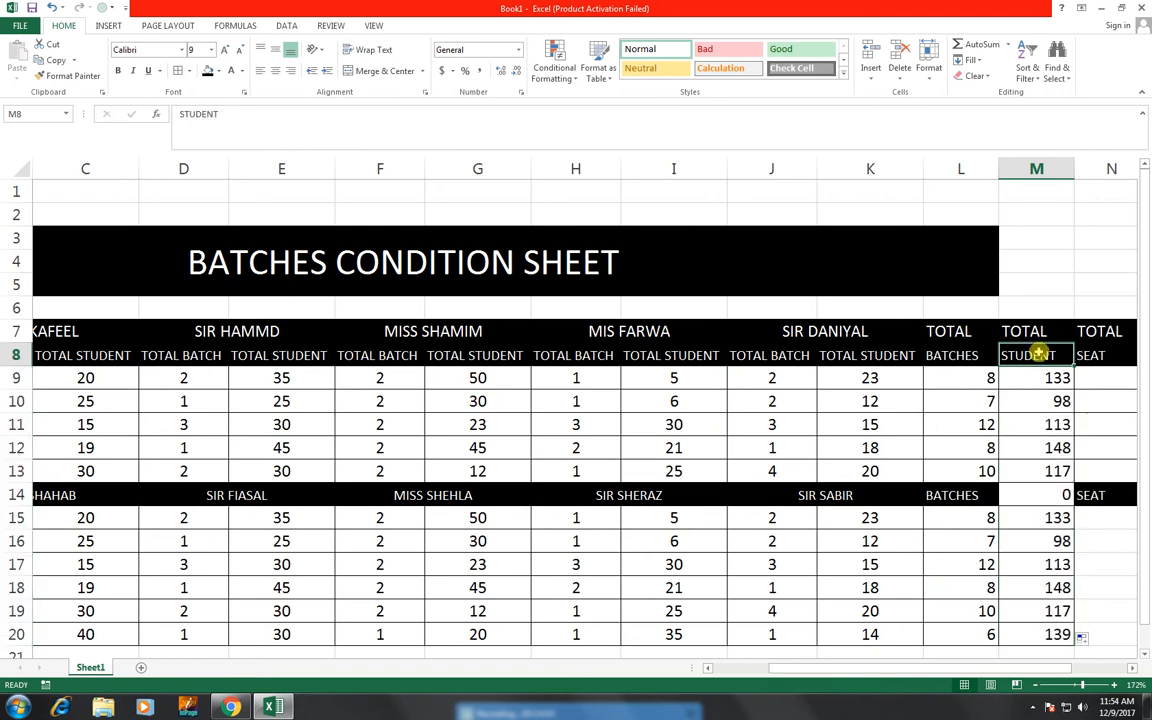
{"action": "key", "text": "ctrl+c"}
{"action": "left_click", "coordinate": [1030, 495]}
{"action": "key", "text": "ctrl+v"}
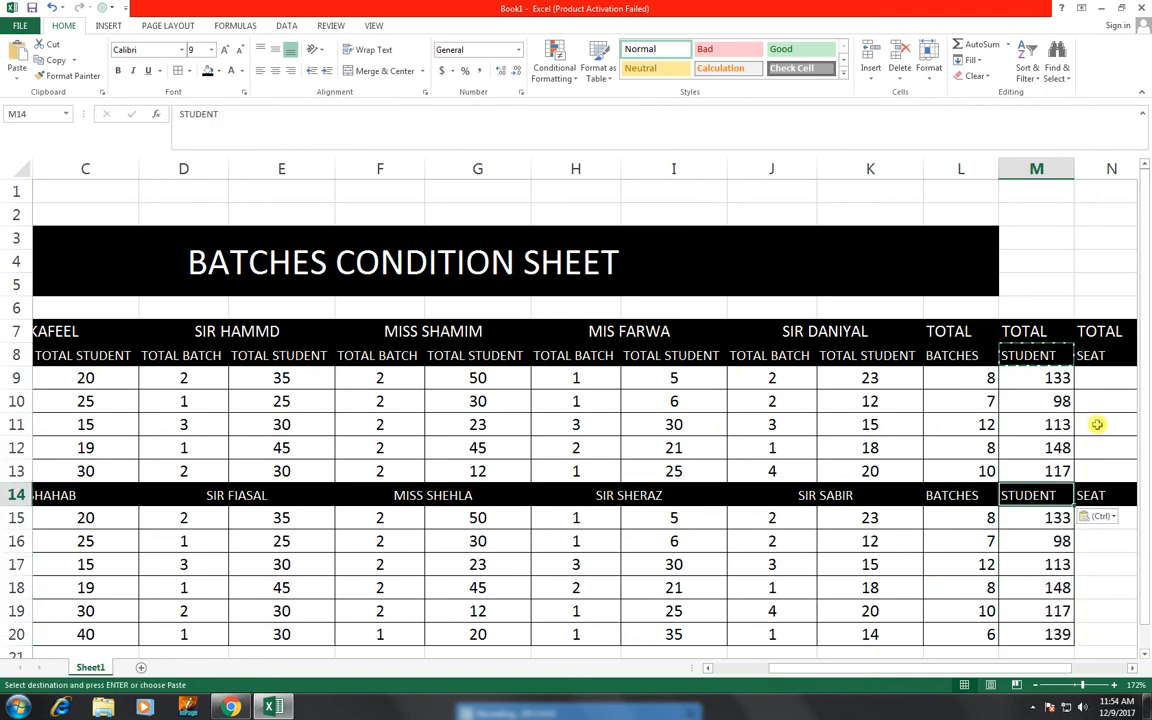
{"action": "left_click", "coordinate": [1098, 425]}
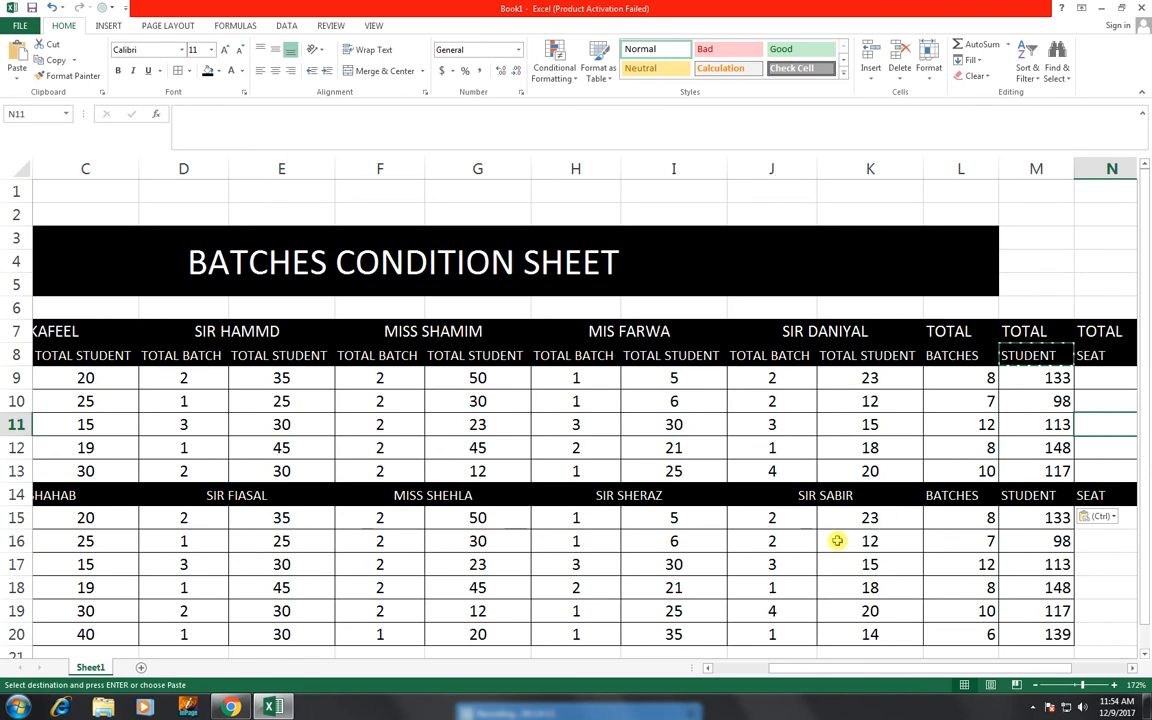
Change the student counts of the 03 TO 04 slot to 20 in G15, 30 in E15 and 25 in C15.
{"action": "left_click", "coordinate": [440, 516]}
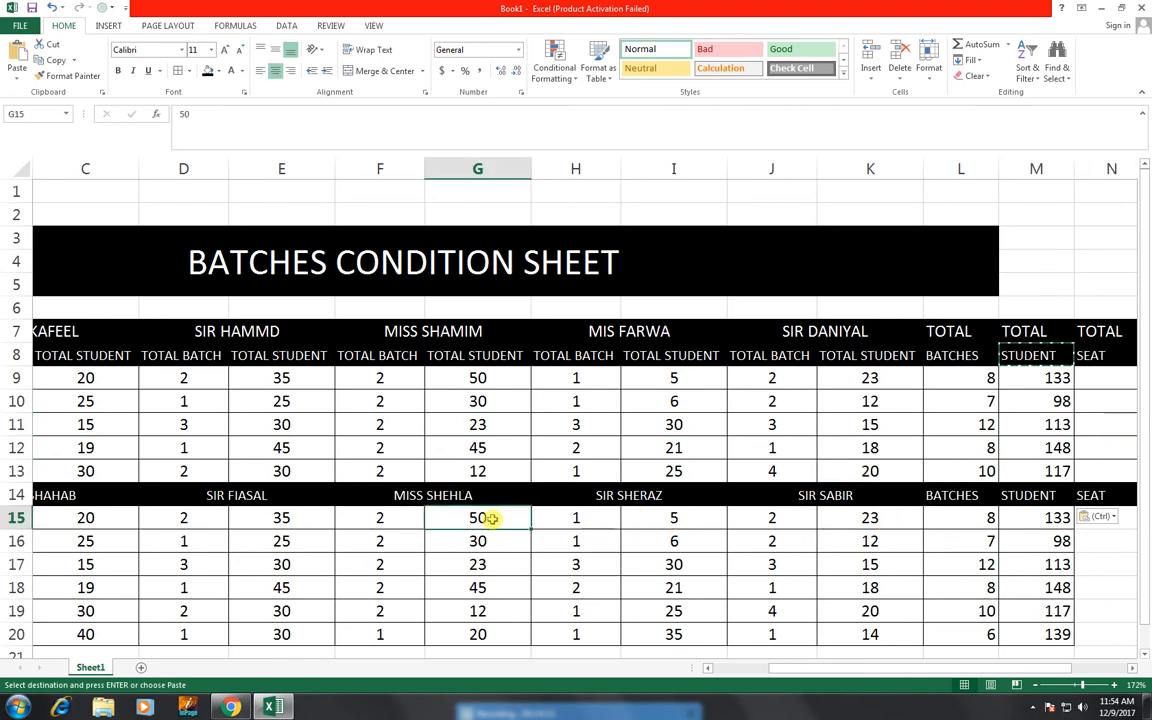
{"action": "type", "text": "20"}
{"action": "key", "text": "Left"}
{"action": "key", "text": "Left"}
{"action": "key", "text": "Left"}
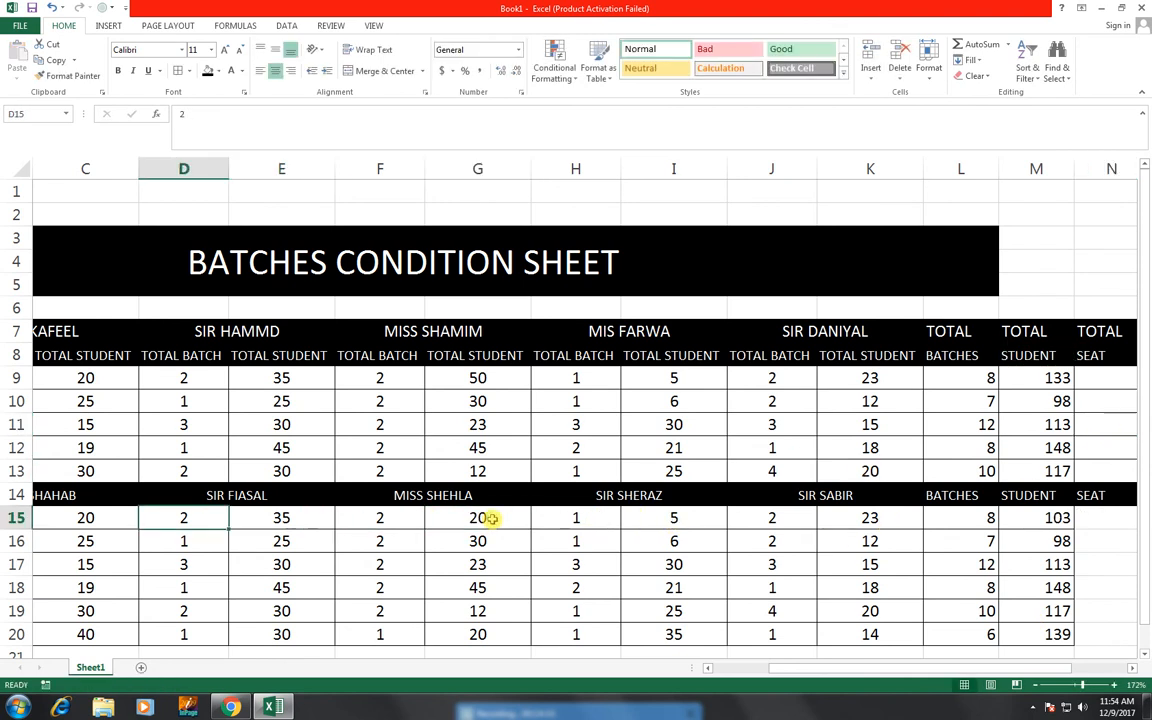
{"action": "key", "text": "Right"}
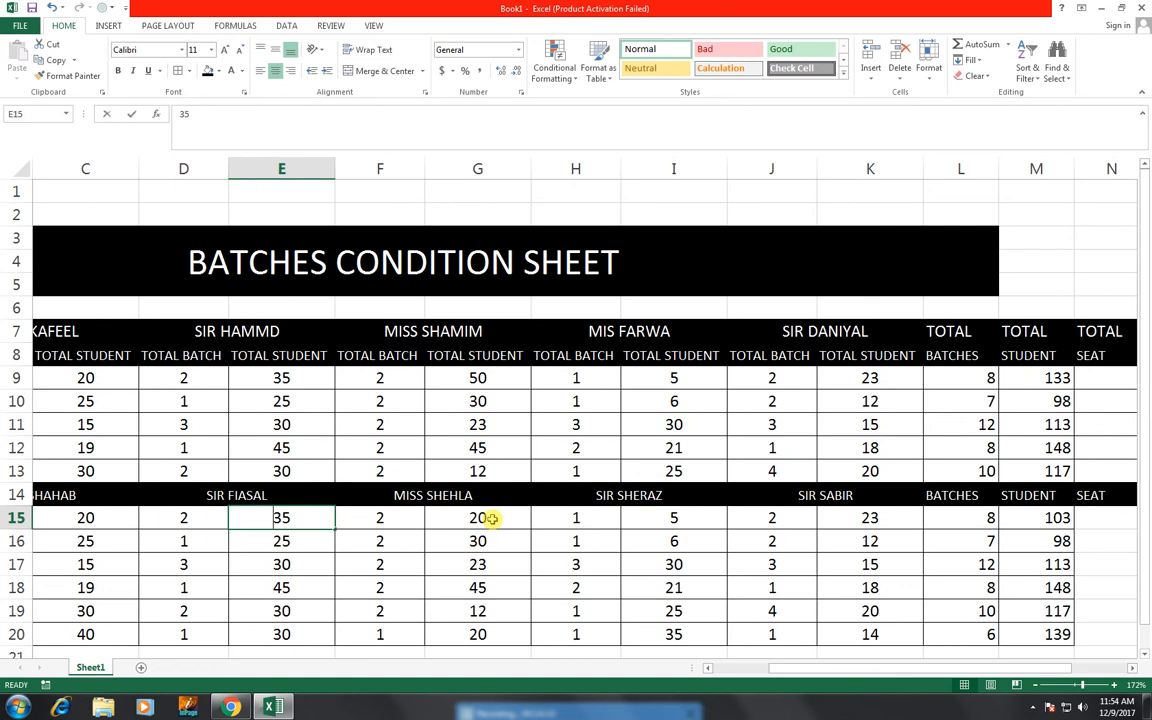
{"action": "type", "text": "30"}
{"action": "key", "text": "Left"}
{"action": "key", "text": "Left"}
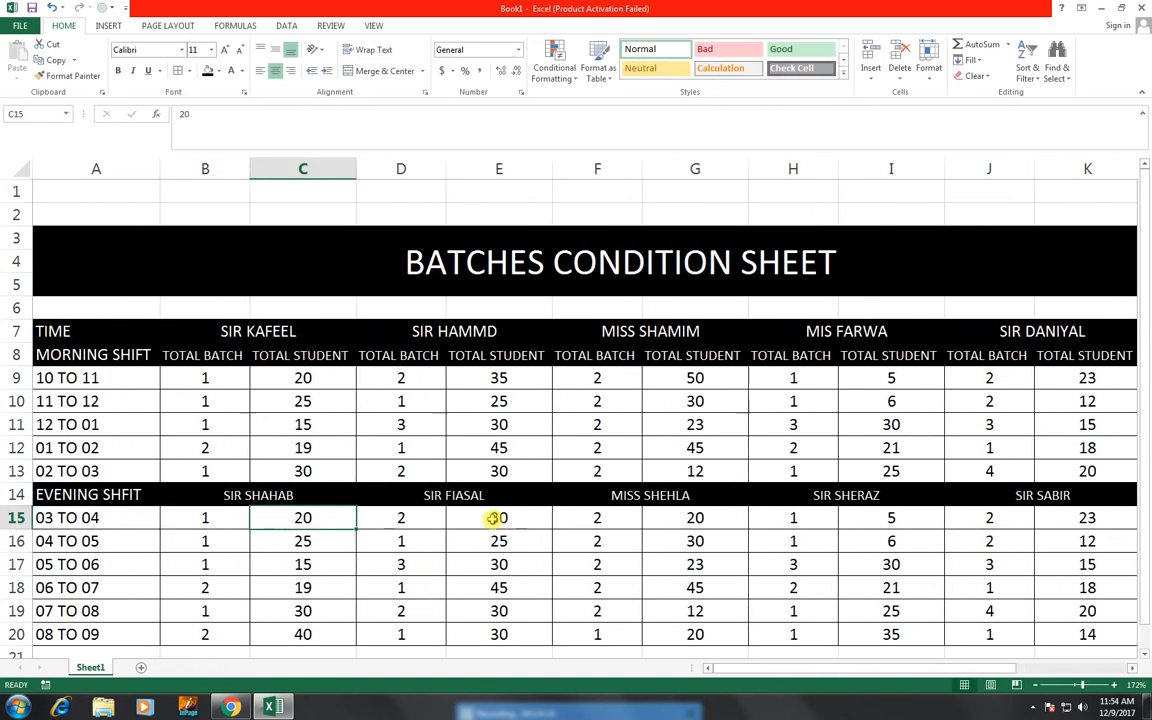
{"action": "type", "text": "25"}
Set the student count in I15 to 50 for the 03 TO 04 slot and check the row's totals.
{"action": "key", "text": "Right"}
{"action": "key", "text": "Right"}
{"action": "key", "text": "Right"}
{"action": "key", "text": "Right"}
{"action": "key", "text": "Right"}
{"action": "key", "text": "Right"}
{"action": "key", "text": "Right"}
{"action": "key", "text": "Right"}
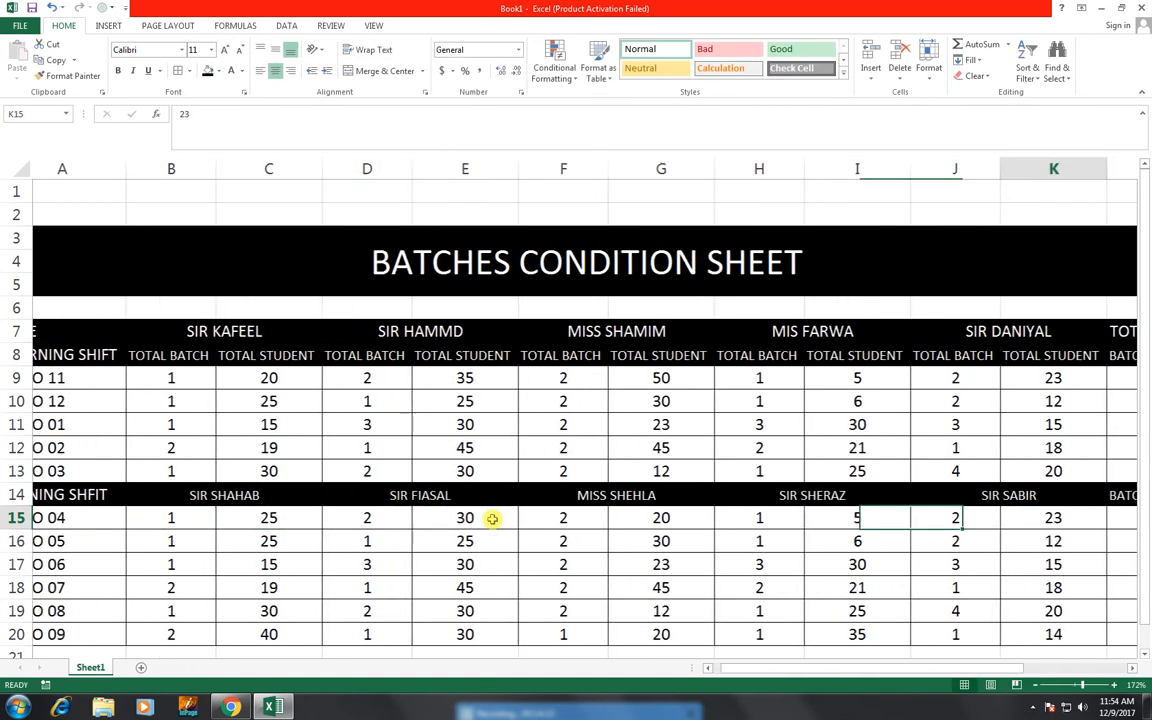
{"action": "key", "text": "Right"}
{"action": "key", "text": "Right"}
{"action": "key", "text": "Left"}
{"action": "key", "text": "Left"}
{"action": "key", "text": "Left"}
{"action": "key", "text": "Left"}
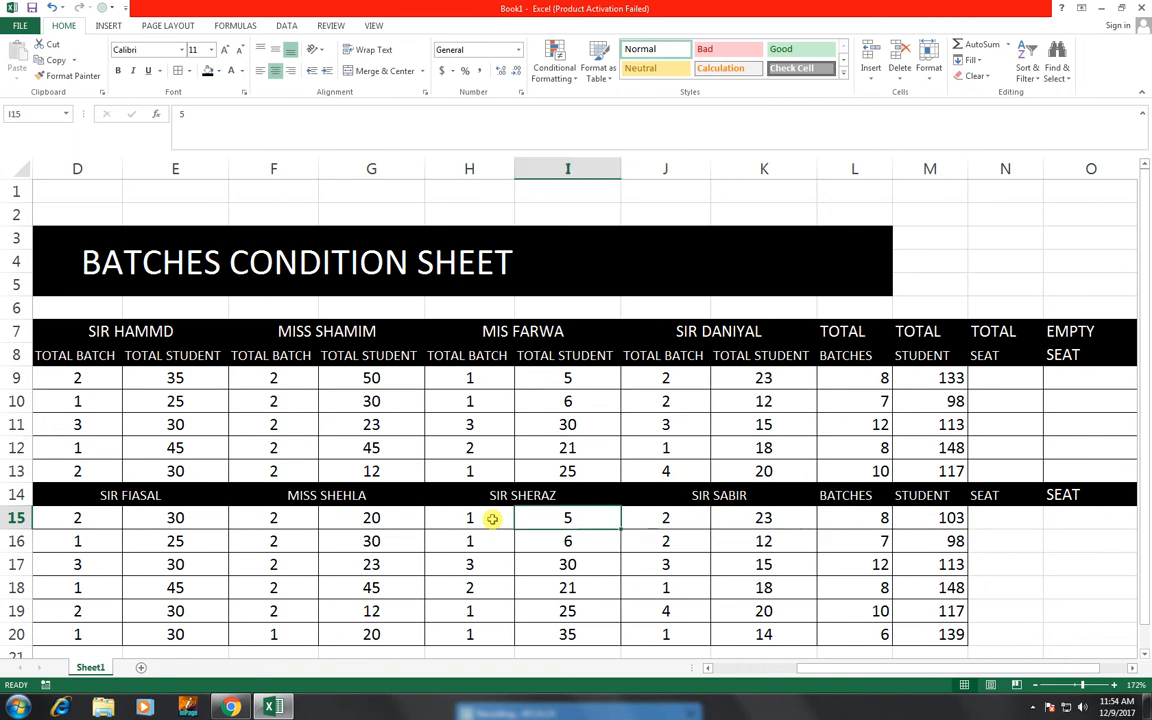
{"action": "type", "text": "50"}
{"action": "key", "text": "Right"}
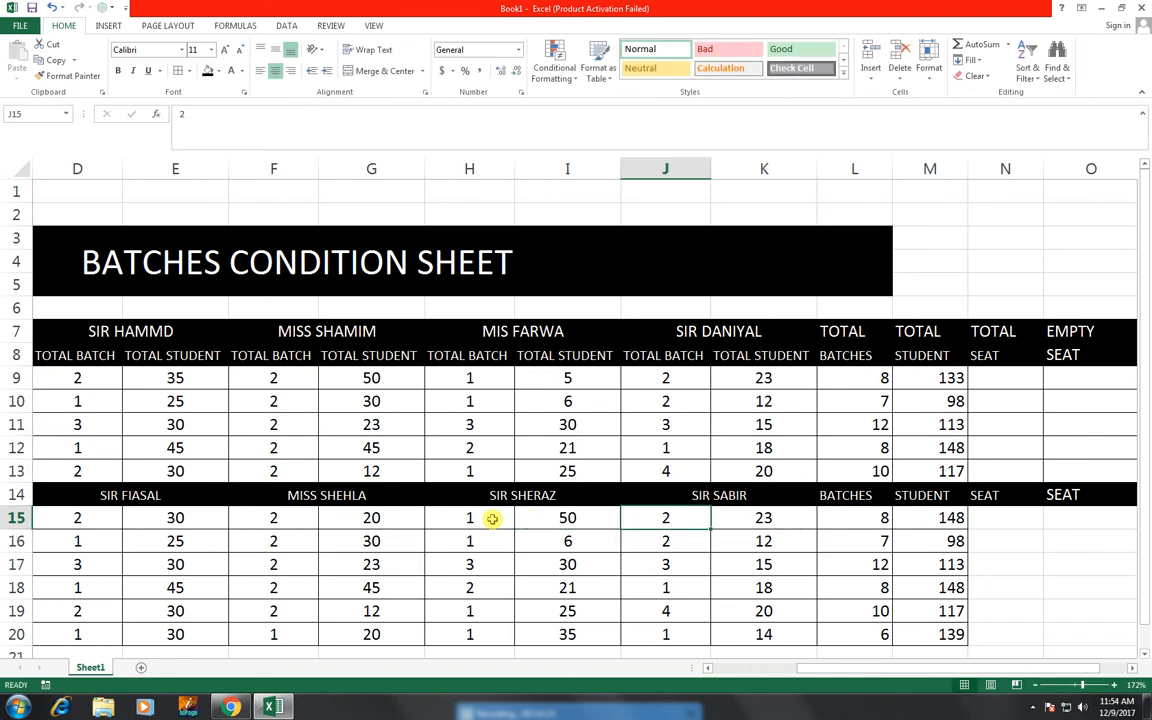
{"action": "key", "text": "Right"}
{"action": "key", "text": "Right"}
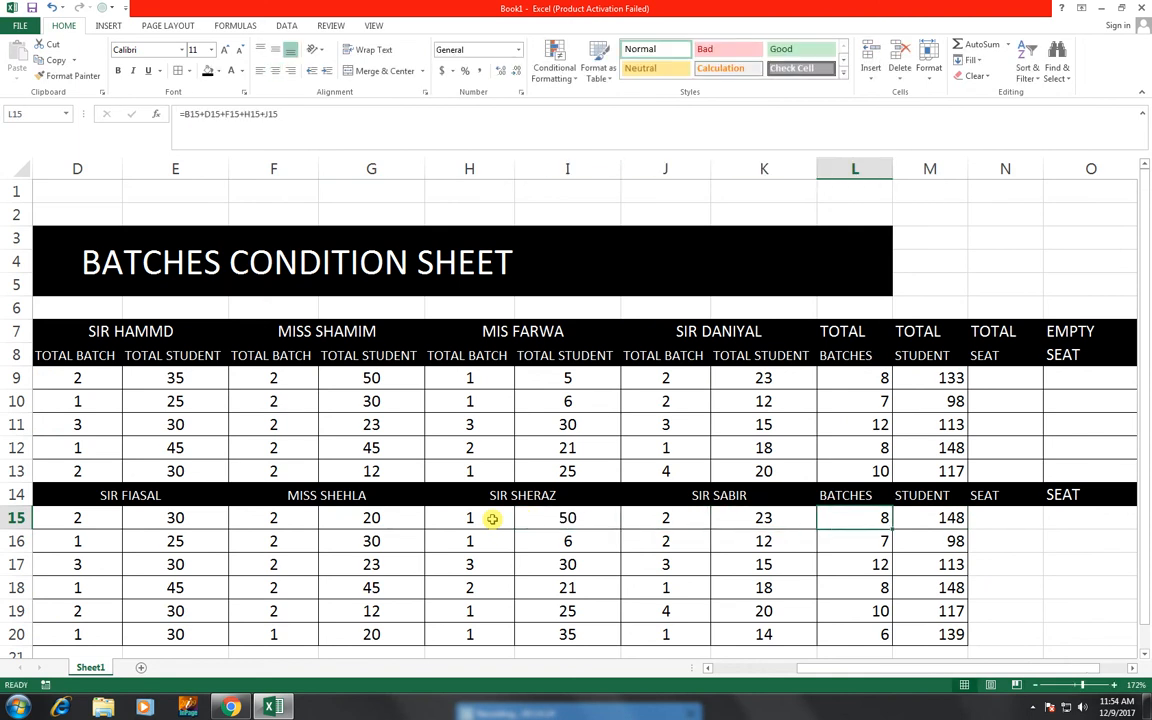
{"action": "left_click", "coordinate": [913, 522]}
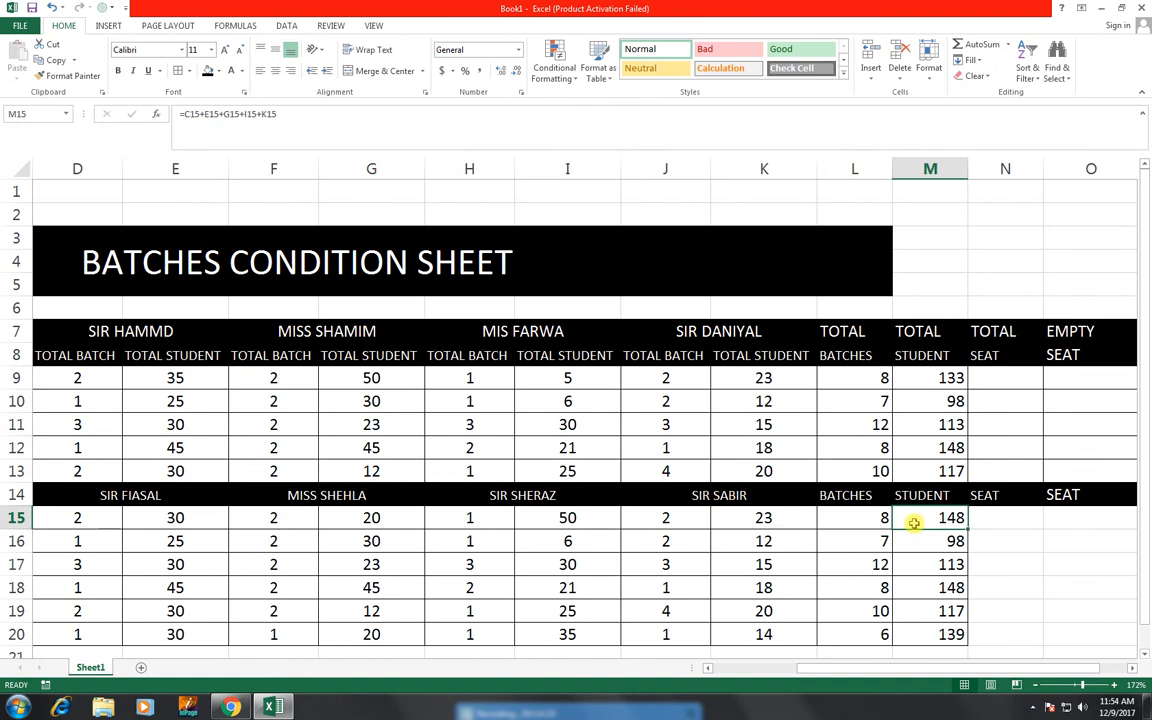
{"action": "left_click", "coordinate": [845, 333]}
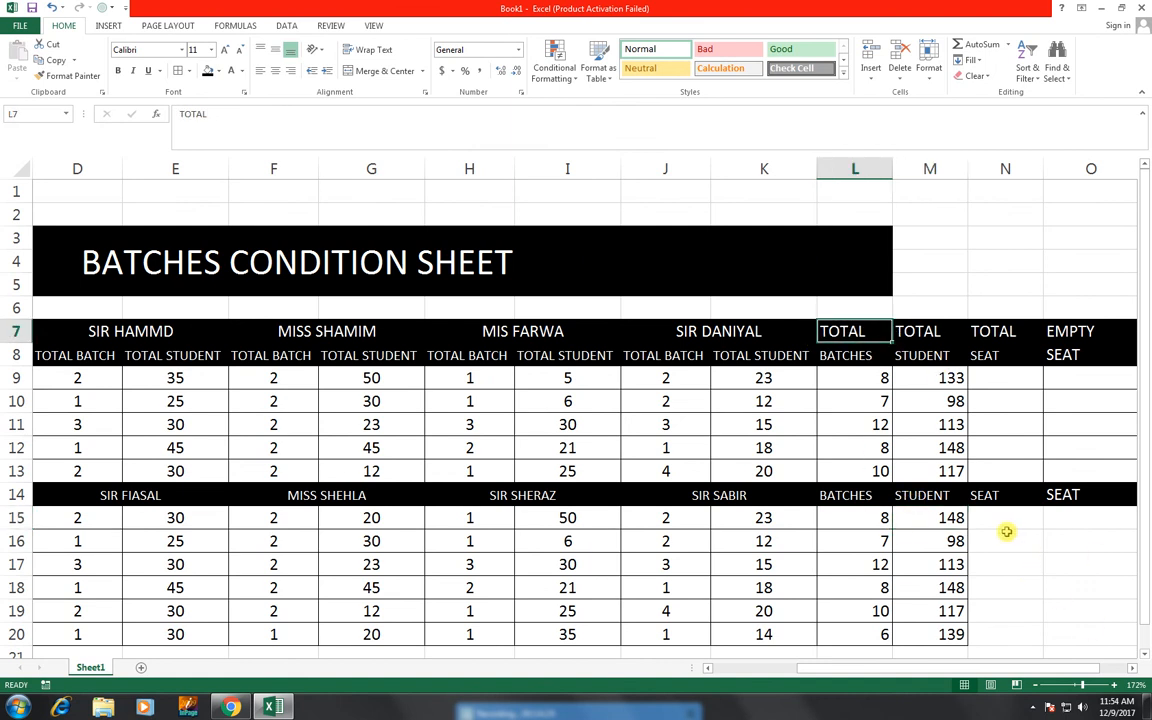
Enter 150 as the total seats in N9 and fill it down to N13.
{"action": "left_click", "coordinate": [997, 373]}
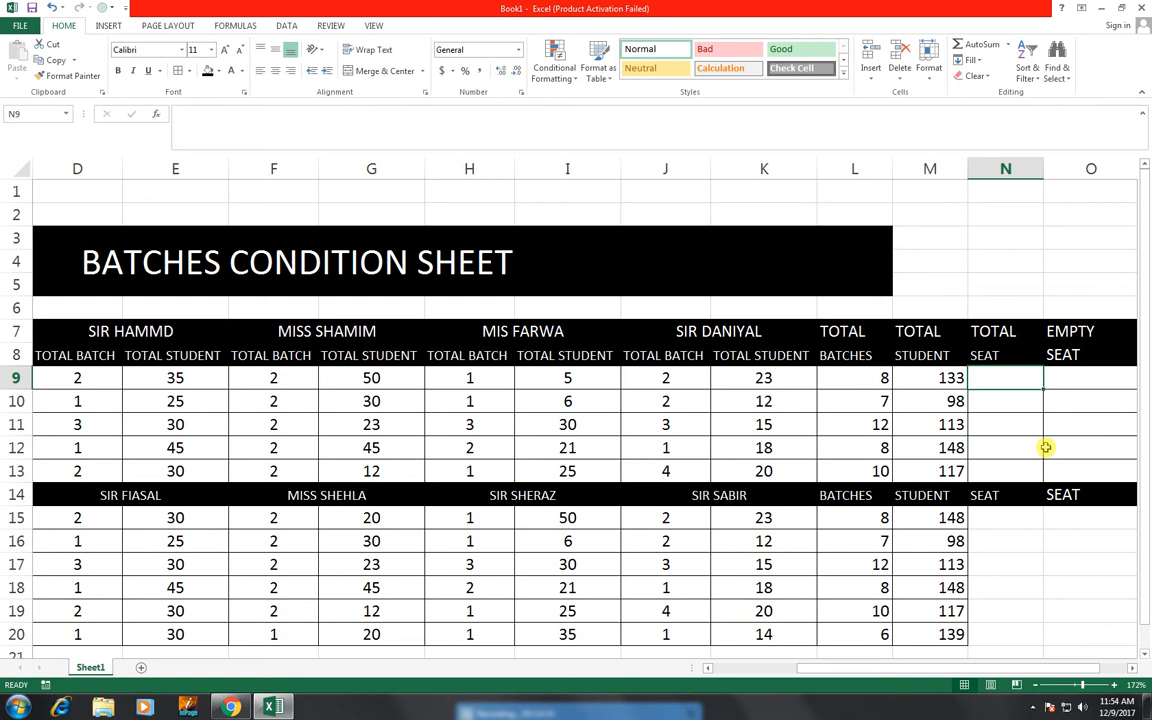
{"action": "type", "text": "150"}
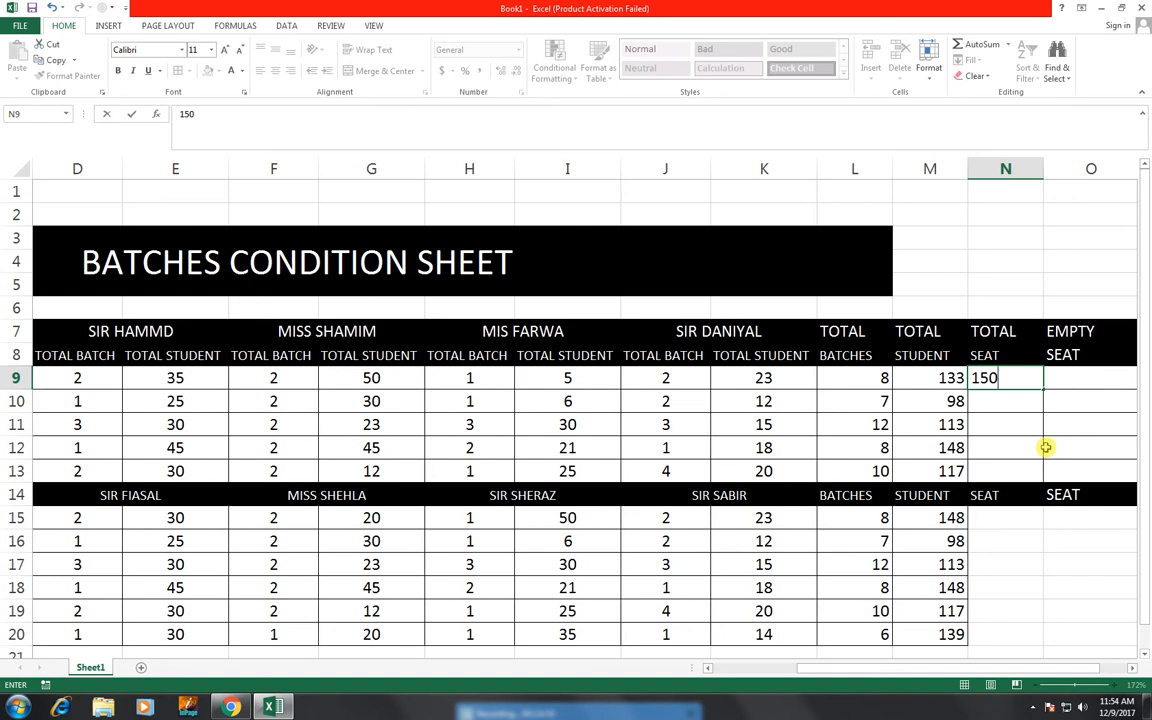
{"action": "key", "text": "Return"}
{"action": "left_click_drag", "start_coordinate": [1016, 378], "coordinate": [1010, 475]}
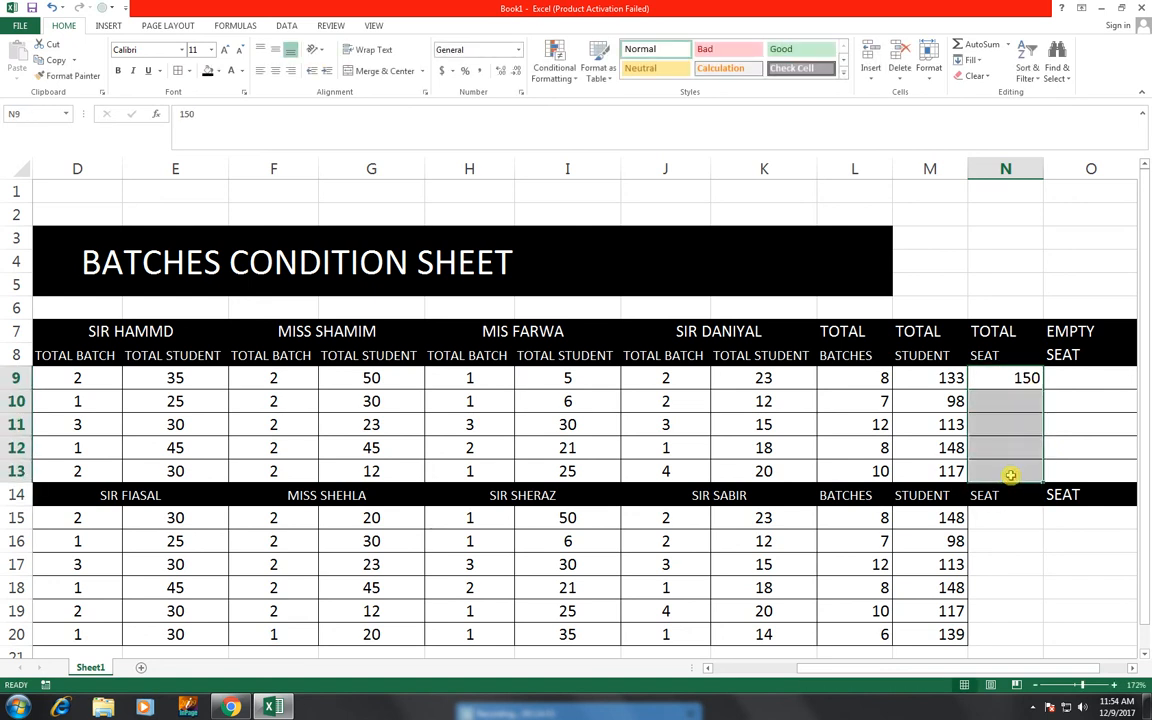
{"action": "key", "text": "ctrl+d"}
{"action": "left_click", "coordinate": [1054, 494]}
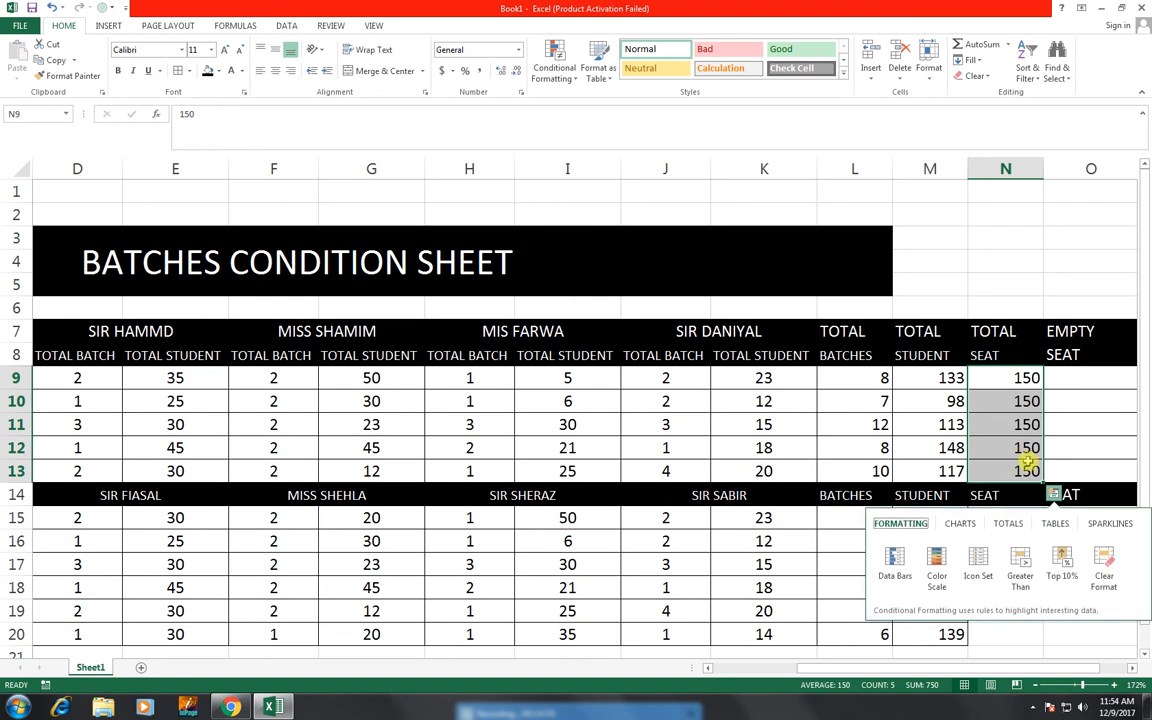
{"action": "left_click", "coordinate": [1028, 462]}
Copy the seat value 150 from N13 into the evening shift cells N15:N20.
{"action": "left_click_drag", "start_coordinate": [1008, 512], "coordinate": [1007, 630]}
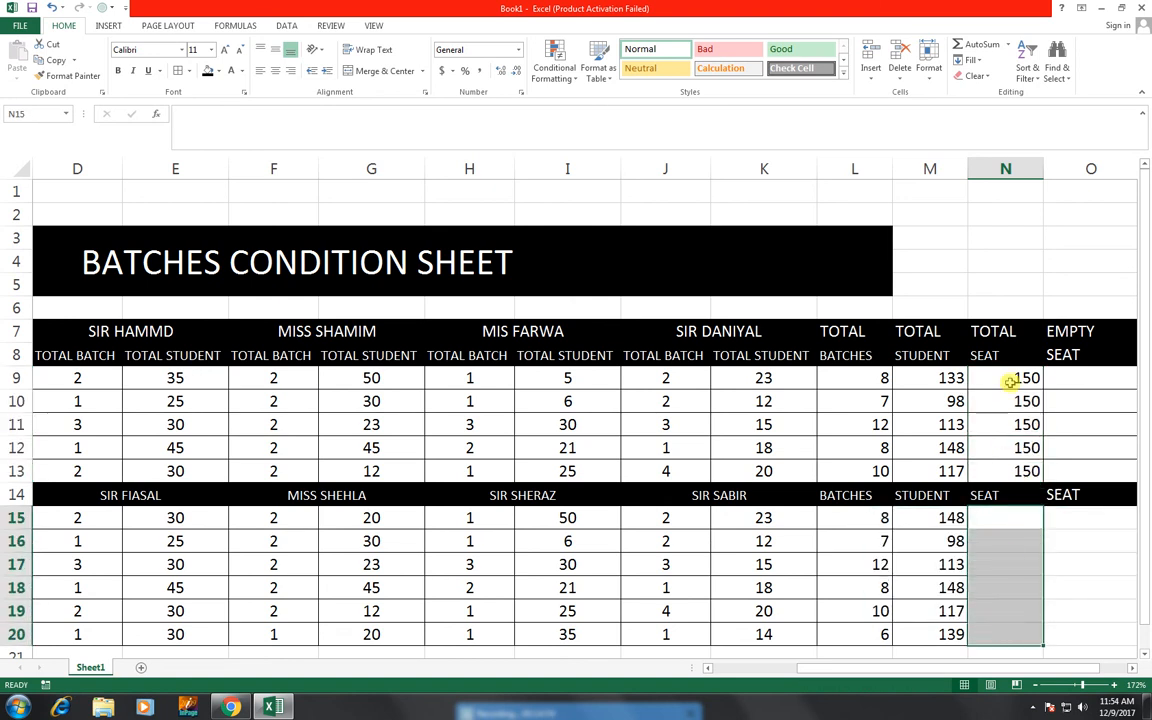
{"action": "left_click", "coordinate": [1022, 468]}
{"action": "key", "text": "ctrl+c"}
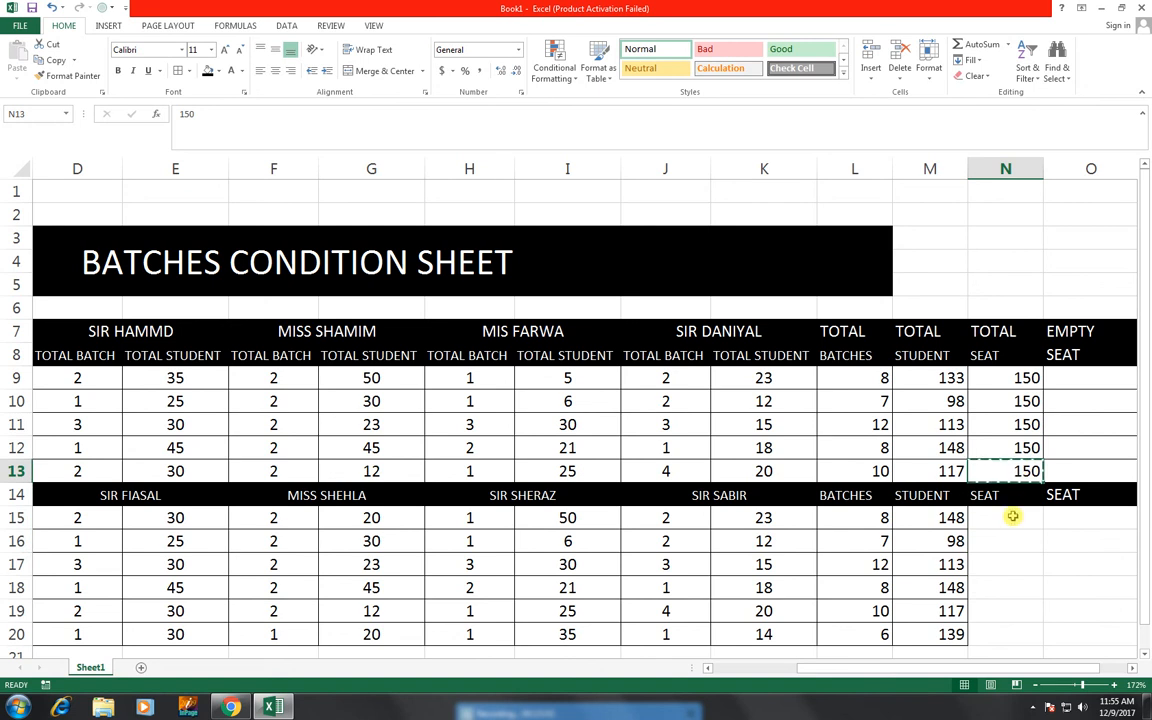
{"action": "left_click", "coordinate": [1012, 516]}
{"action": "key", "text": "ctrl+v"}
{"action": "left_click_drag", "start_coordinate": [1013, 516], "coordinate": [1003, 630]}
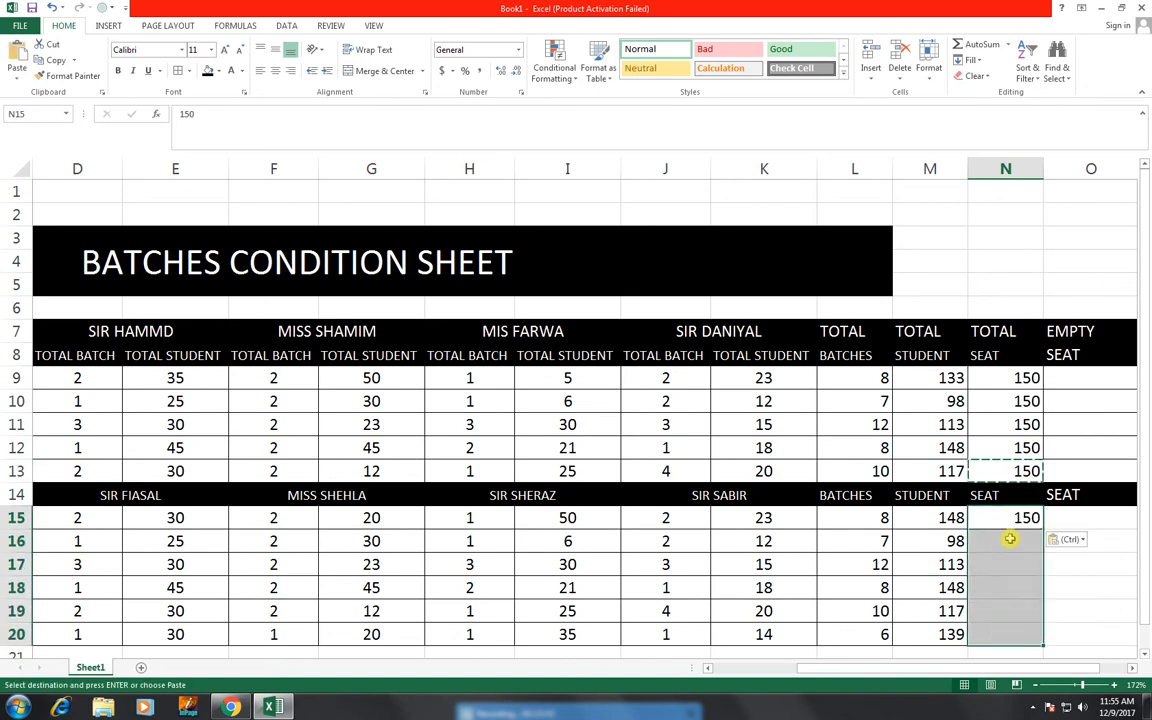
{"action": "key", "text": "Return"}
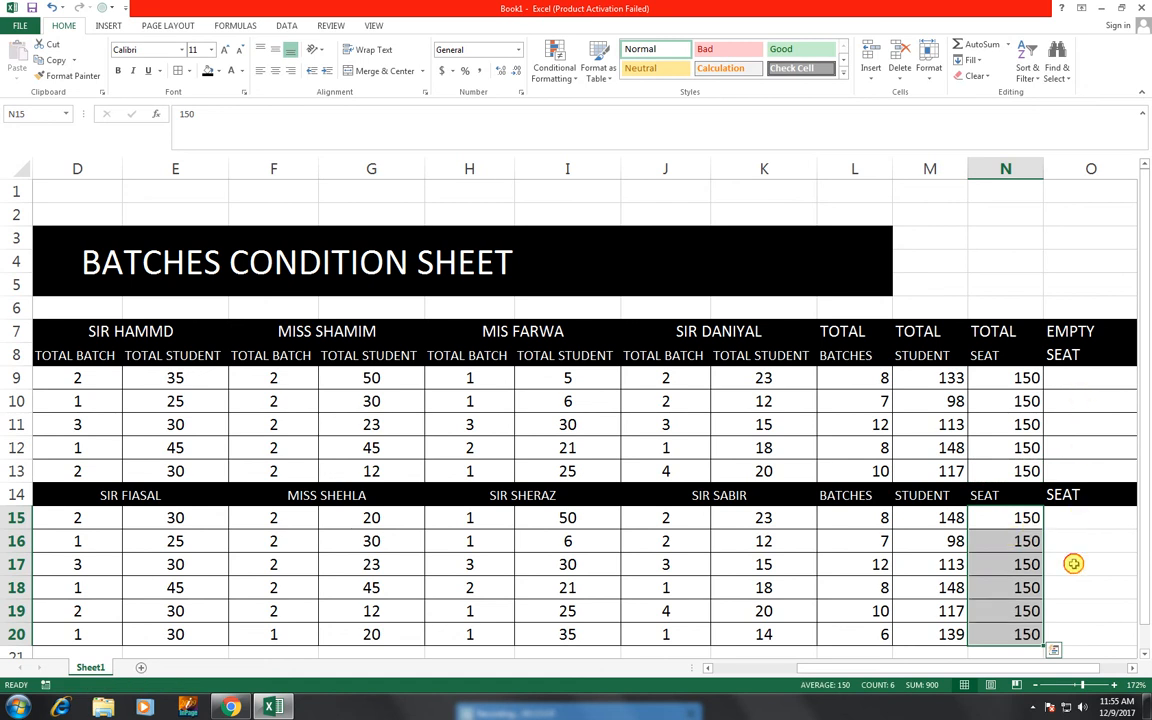
Apply all borders to the blank evening shift empty-seat cells O15:O20.
{"action": "left_click_drag", "start_coordinate": [1074, 517], "coordinate": [1068, 635]}
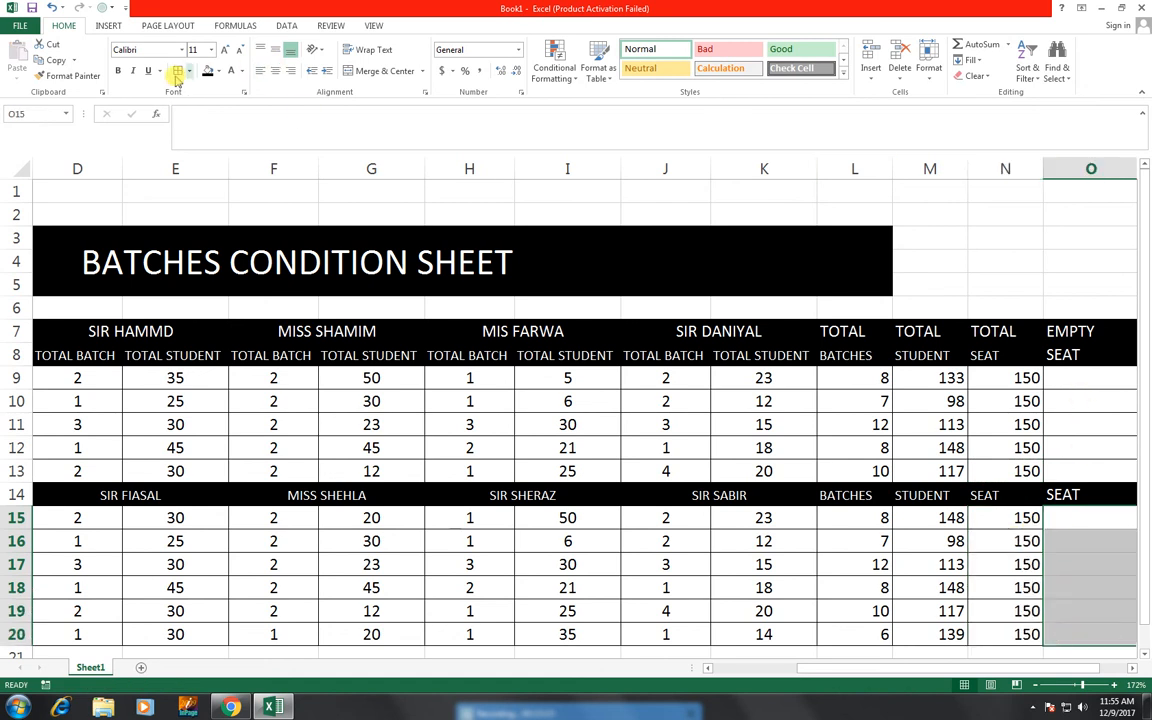
{"action": "scroll", "coordinate": [1146, 403], "scroll_direction": "right", "scroll_amount": 5}
{"action": "scroll", "coordinate": [1146, 403], "scroll_direction": "right", "scroll_amount": 1}
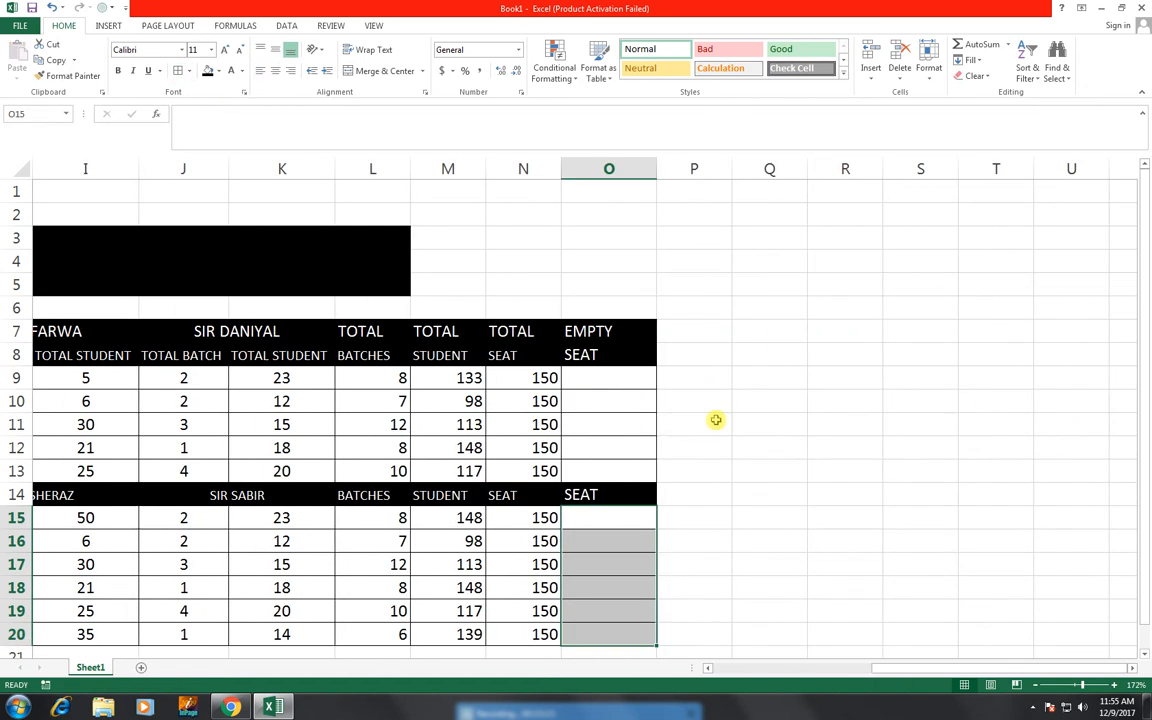
Calculate the morning shift empty seats with =N9-M9 in O9 and fill the formula down to O13.
{"action": "left_click", "coordinate": [597, 377]}
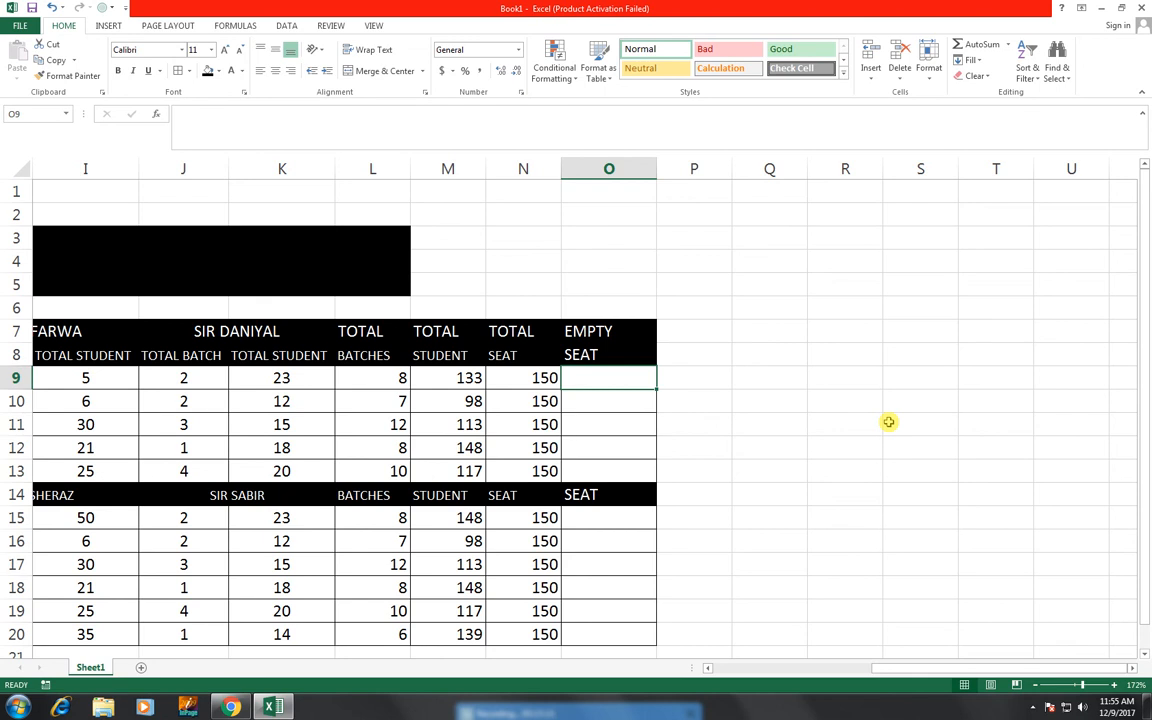
{"action": "type", "text": "="}
{"action": "key", "text": "Left"}
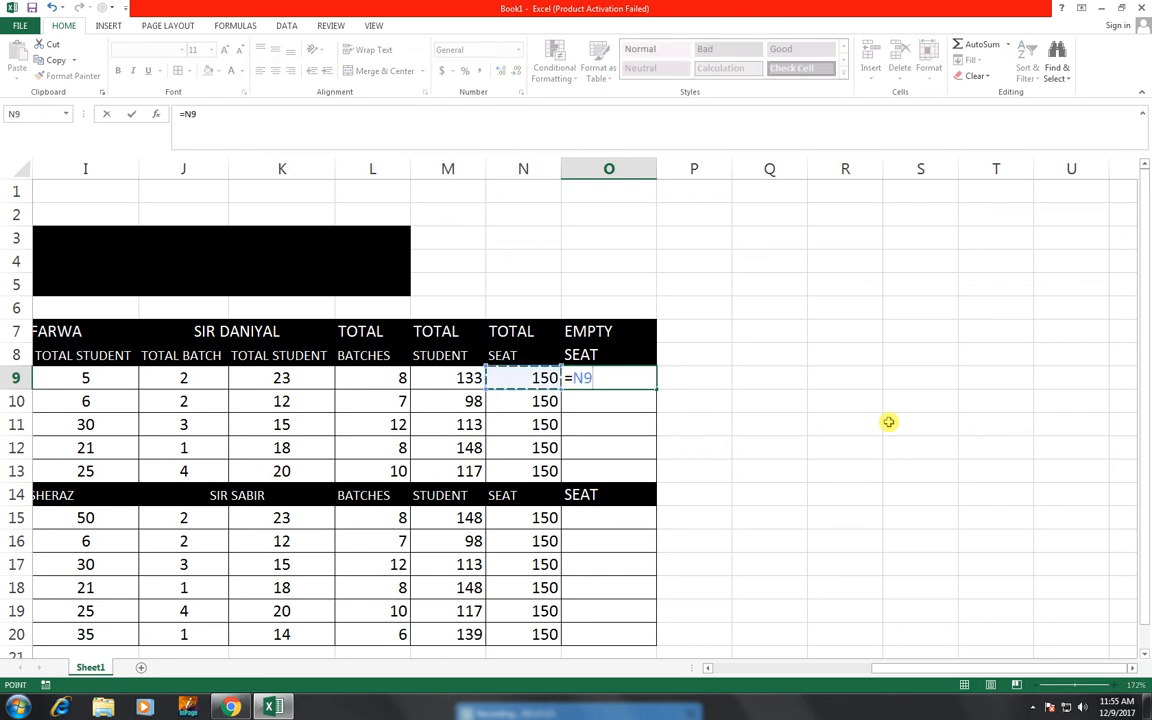
{"action": "type", "text": "-"}
{"action": "key", "text": "Left"}
{"action": "key", "text": "Left"}
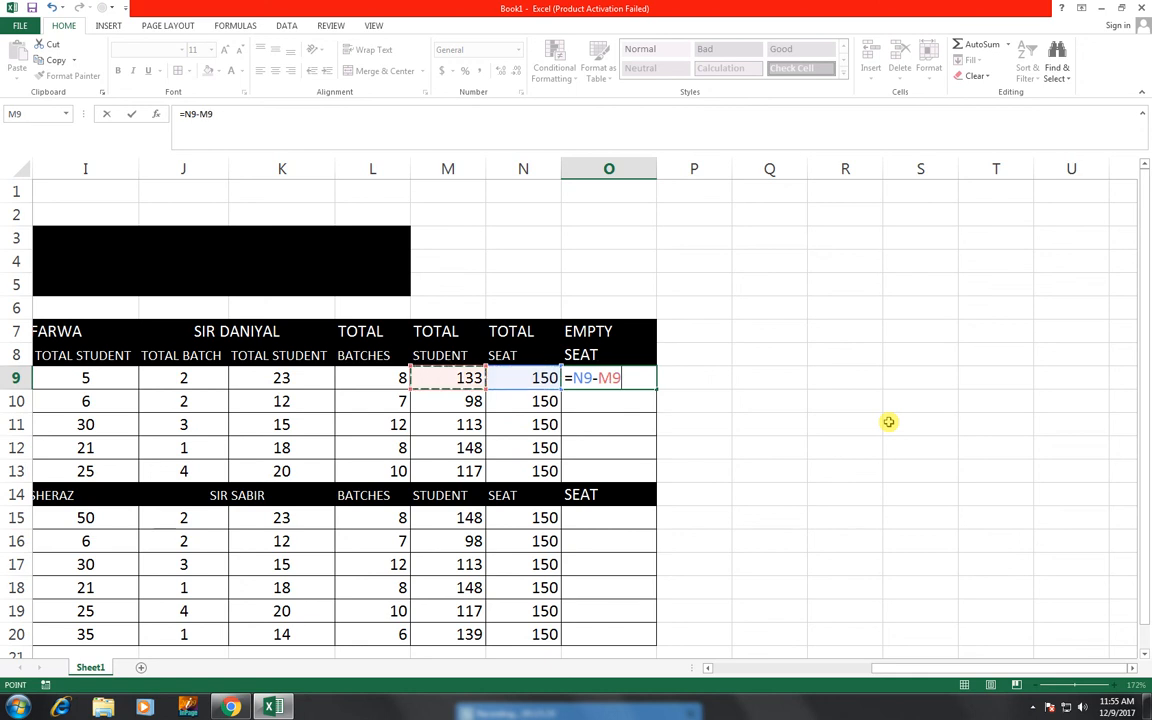
{"action": "key", "text": "Return"}
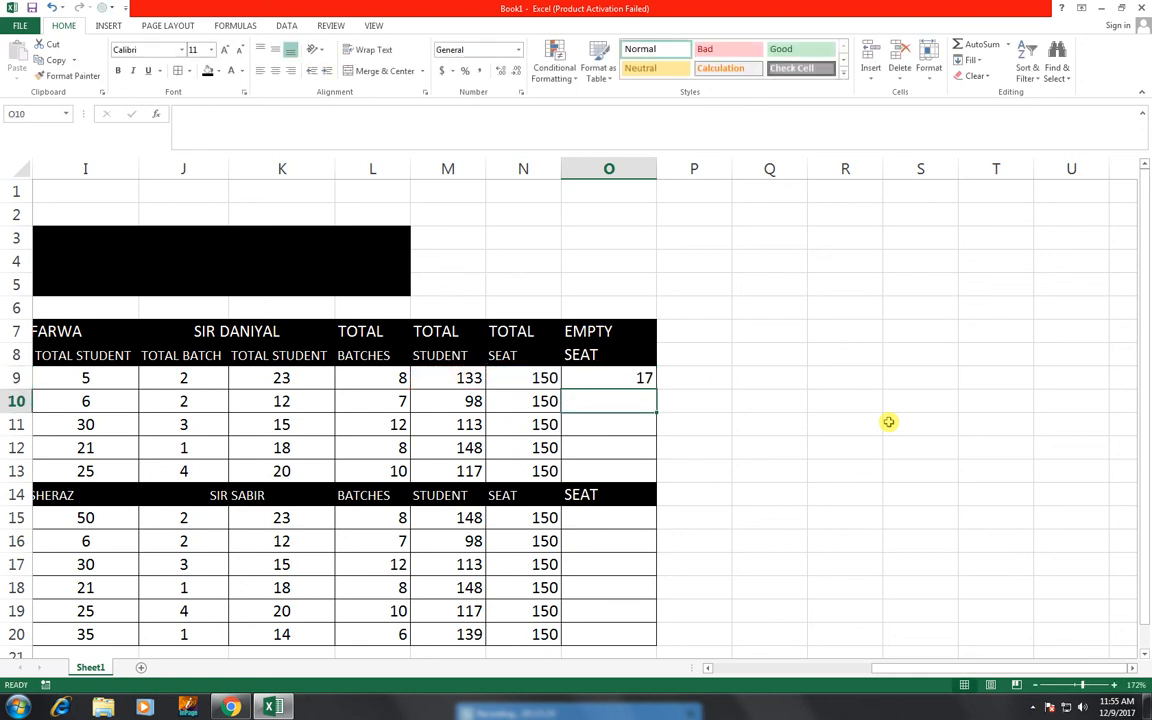
{"action": "left_click", "coordinate": [645, 377]}
{"action": "left_click_drag", "start_coordinate": [652, 389], "coordinate": [645, 478]}
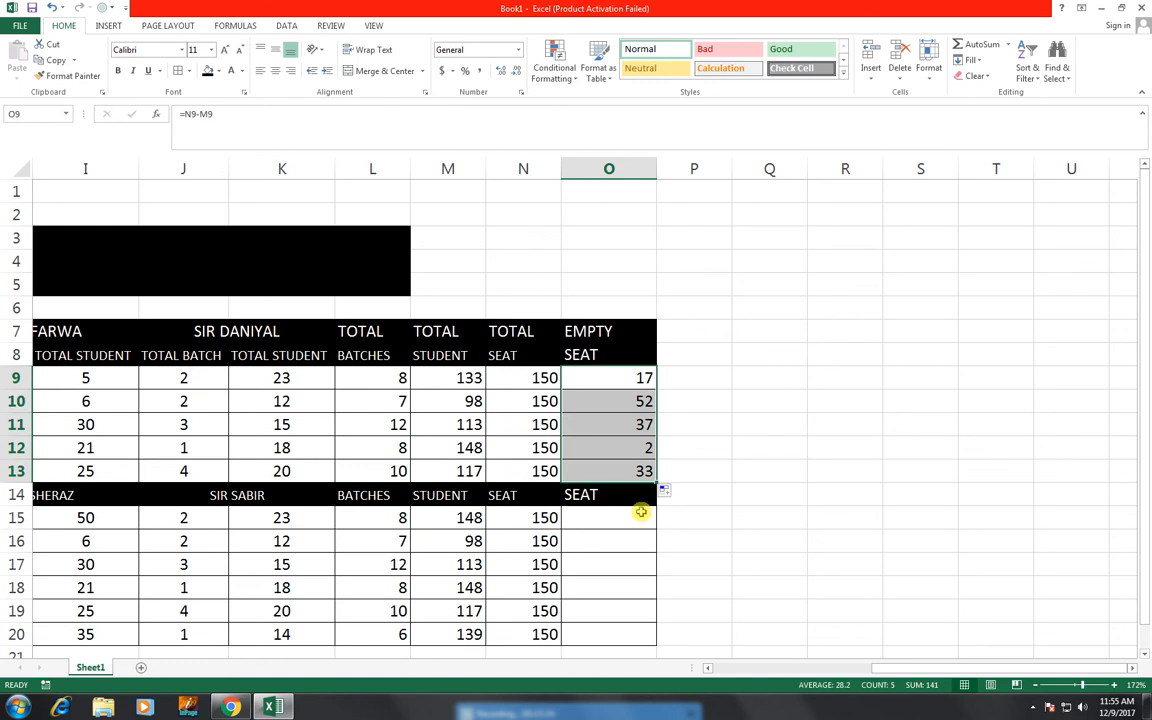
Fill the empty-seat formula from O13 down through the evening shift rows to O20.
{"action": "left_click", "coordinate": [640, 518]}
{"action": "left_click", "coordinate": [643, 476]}
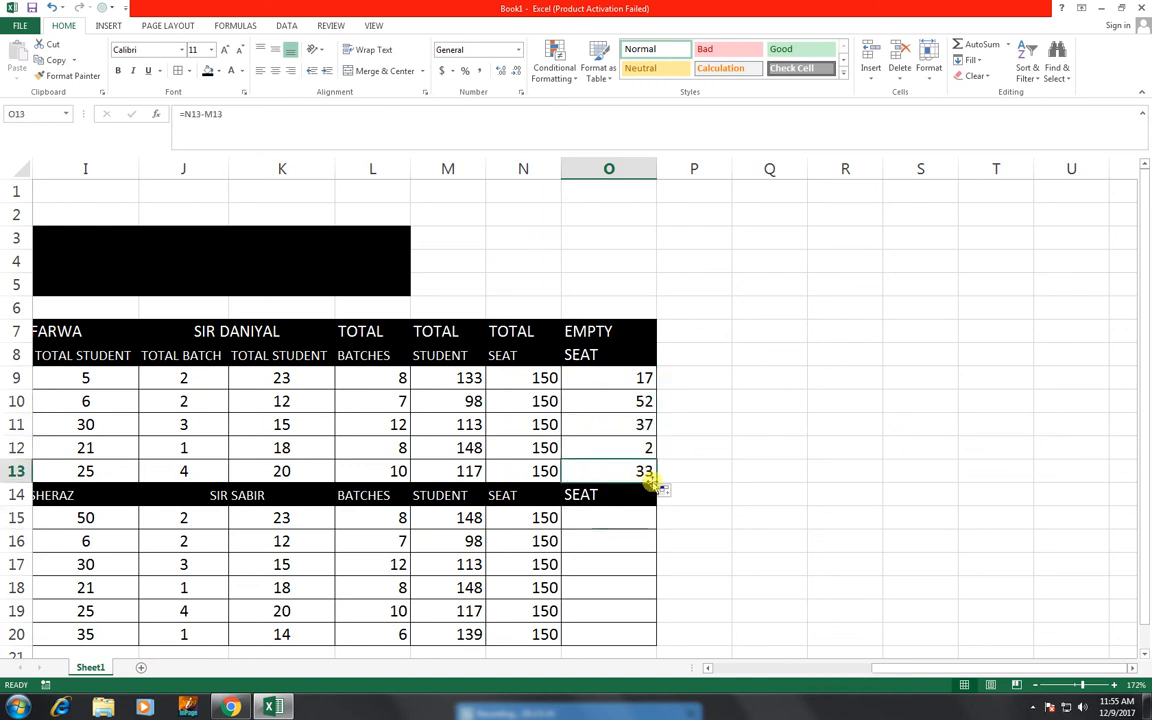
{"action": "left_click_drag", "start_coordinate": [656, 483], "coordinate": [636, 634]}
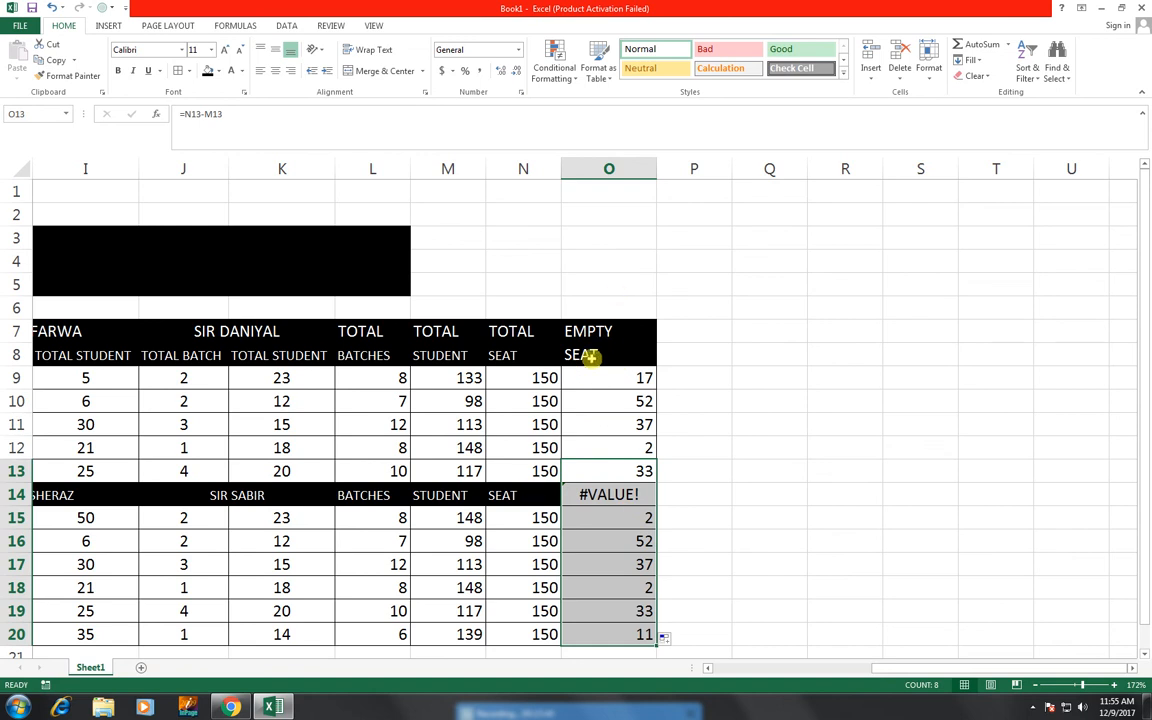
Copy the EMPTY heading from O7 into the evening shift header cell O14.
{"action": "left_click", "coordinate": [591, 355]}
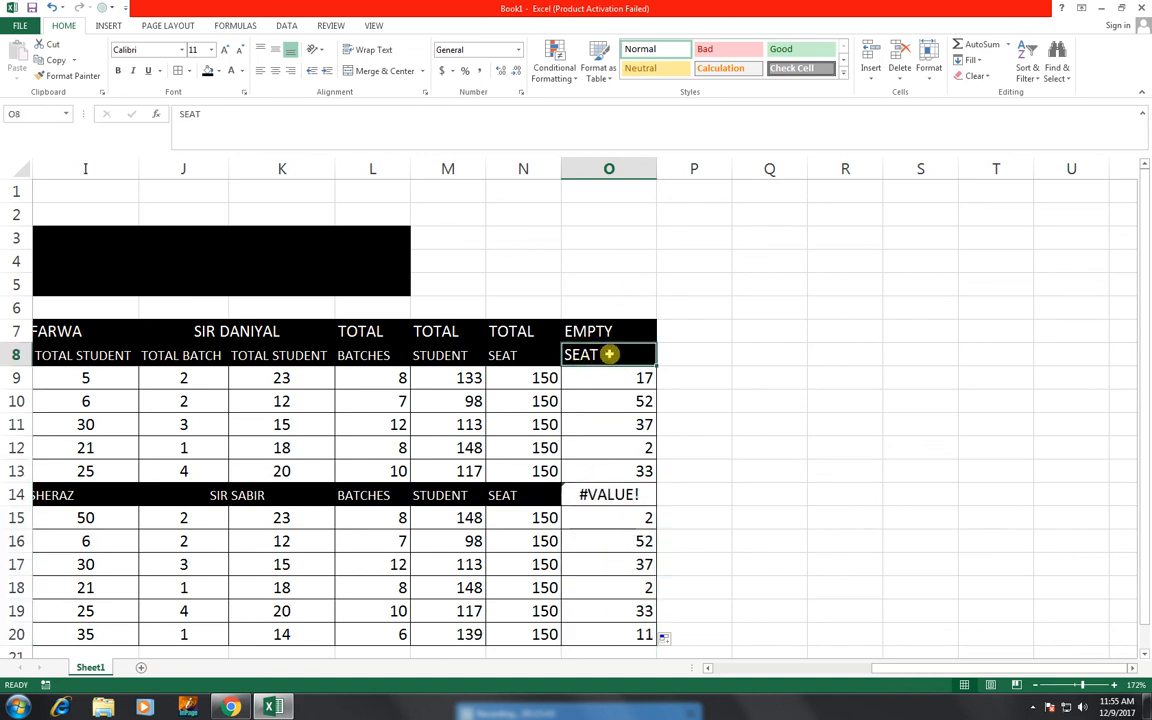
{"action": "left_click", "coordinate": [609, 334]}
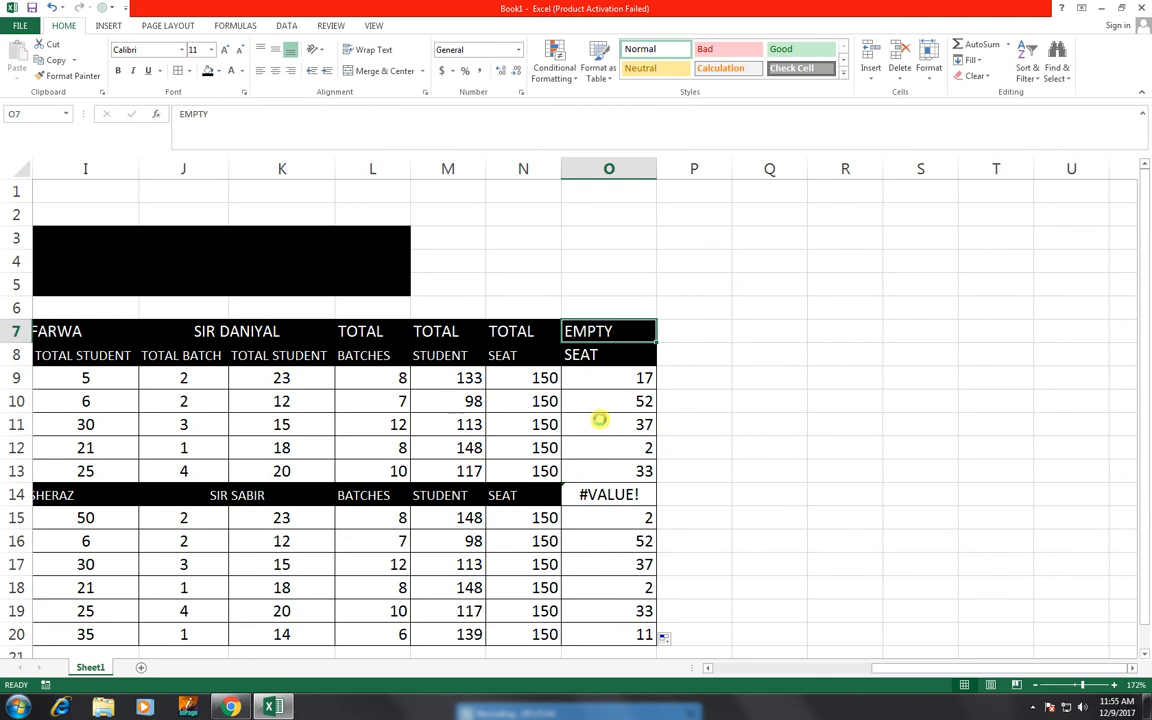
{"action": "key", "text": "ctrl+c"}
{"action": "left_click", "coordinate": [619, 497]}
{"action": "key", "text": "ctrl+v"}
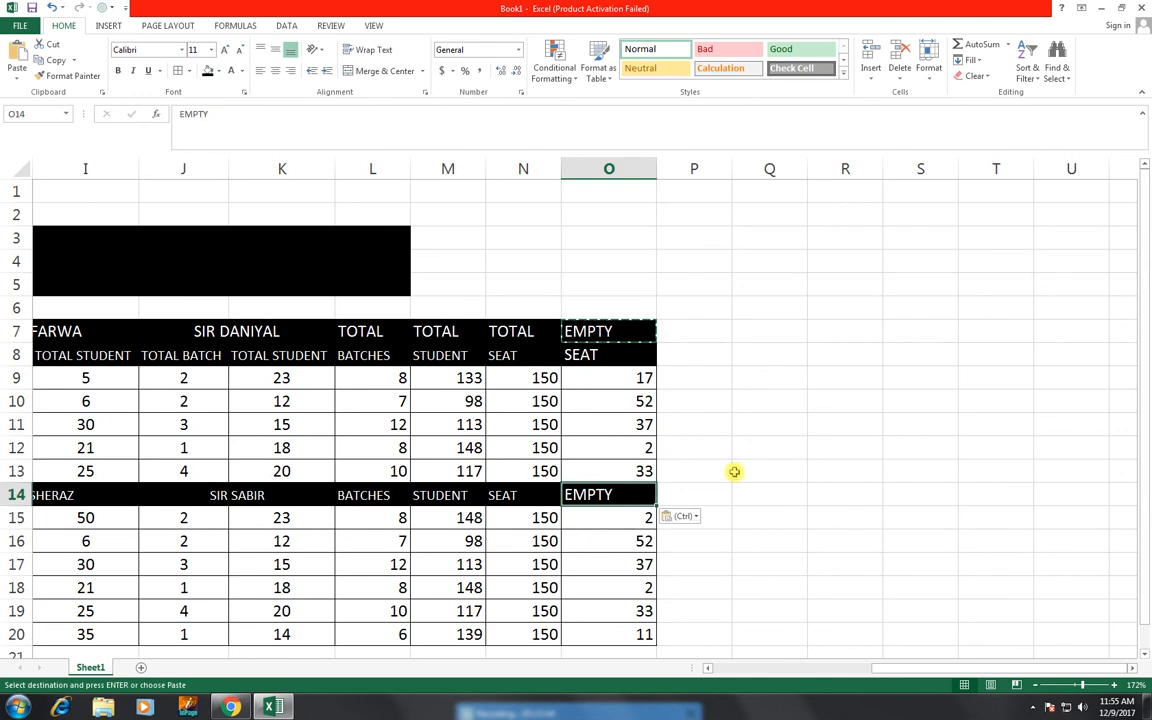
{"action": "left_click", "coordinate": [778, 475]}
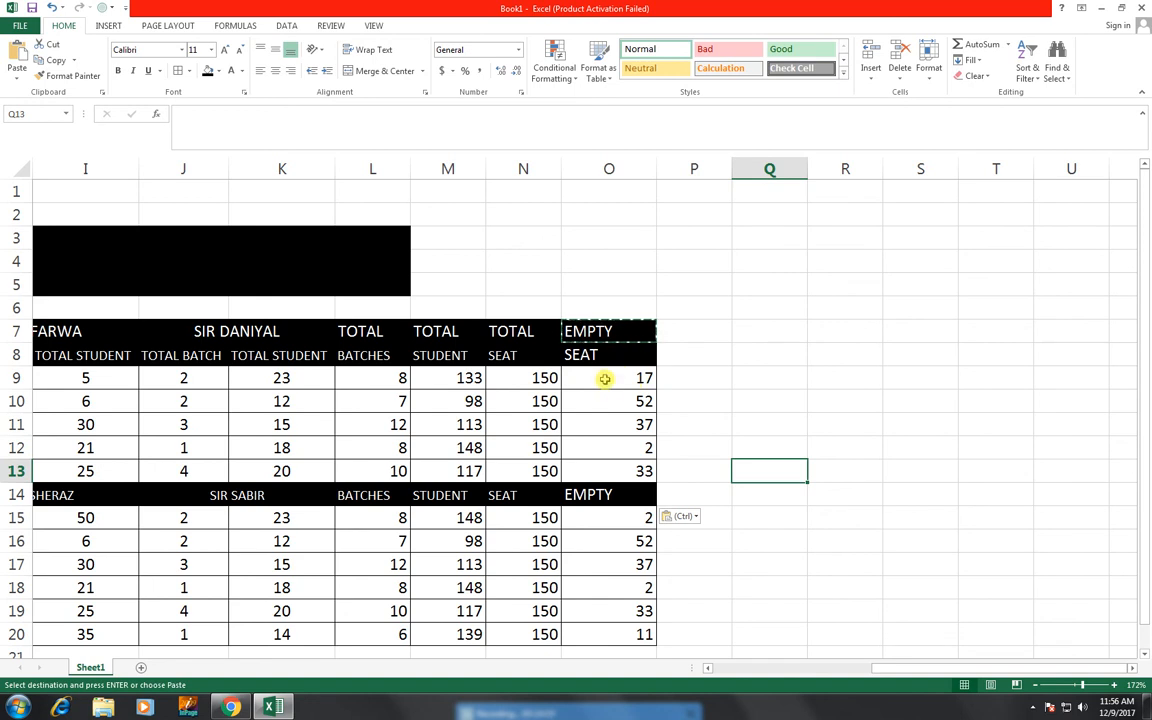
Enter the summary labels TOTOL BATCHES in I22 and TOTAL STUDENTS in I23 below the table.
{"action": "left_click_drag", "start_coordinate": [606, 386], "coordinate": [5, 568]}
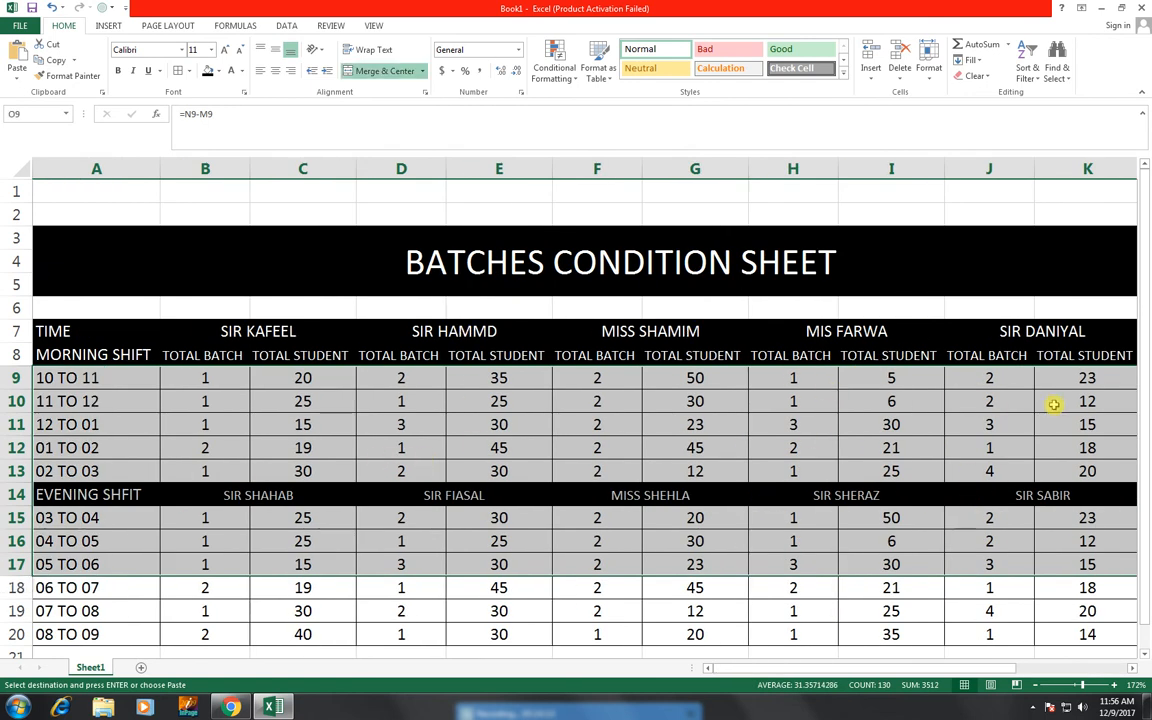
{"action": "scroll", "coordinate": [850, 568], "scroll_direction": "down", "scroll_amount": 2}
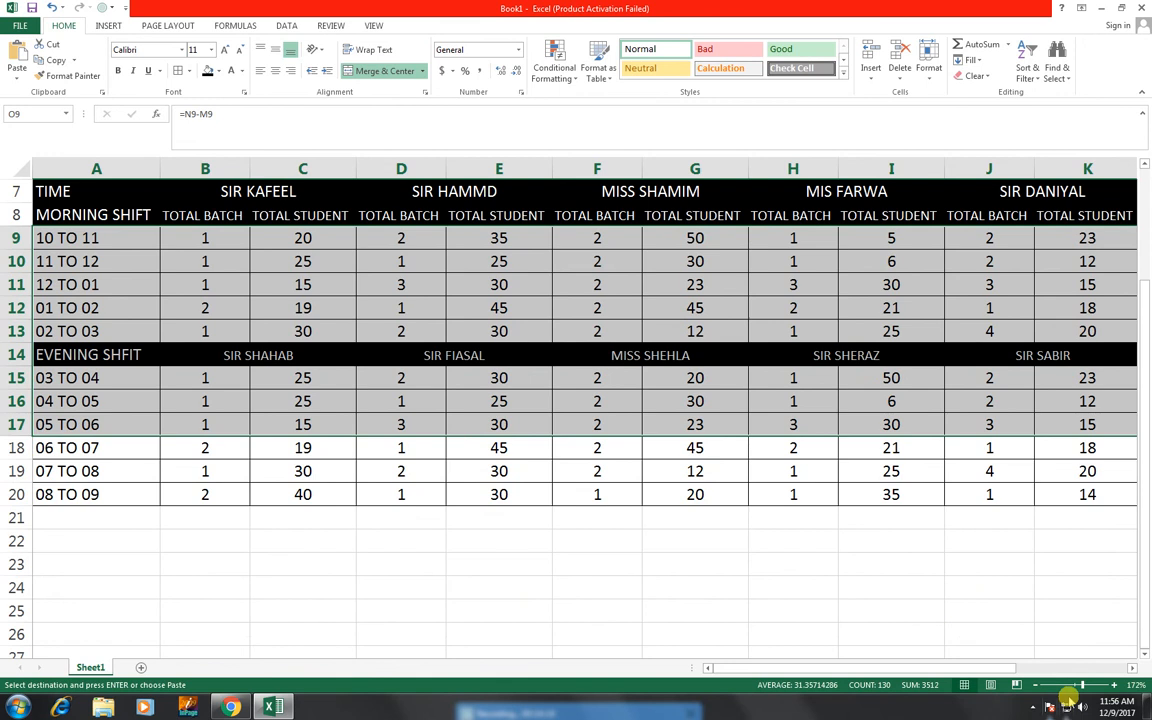
{"action": "left_click_drag", "start_coordinate": [1084, 685], "coordinate": [1076, 686]}
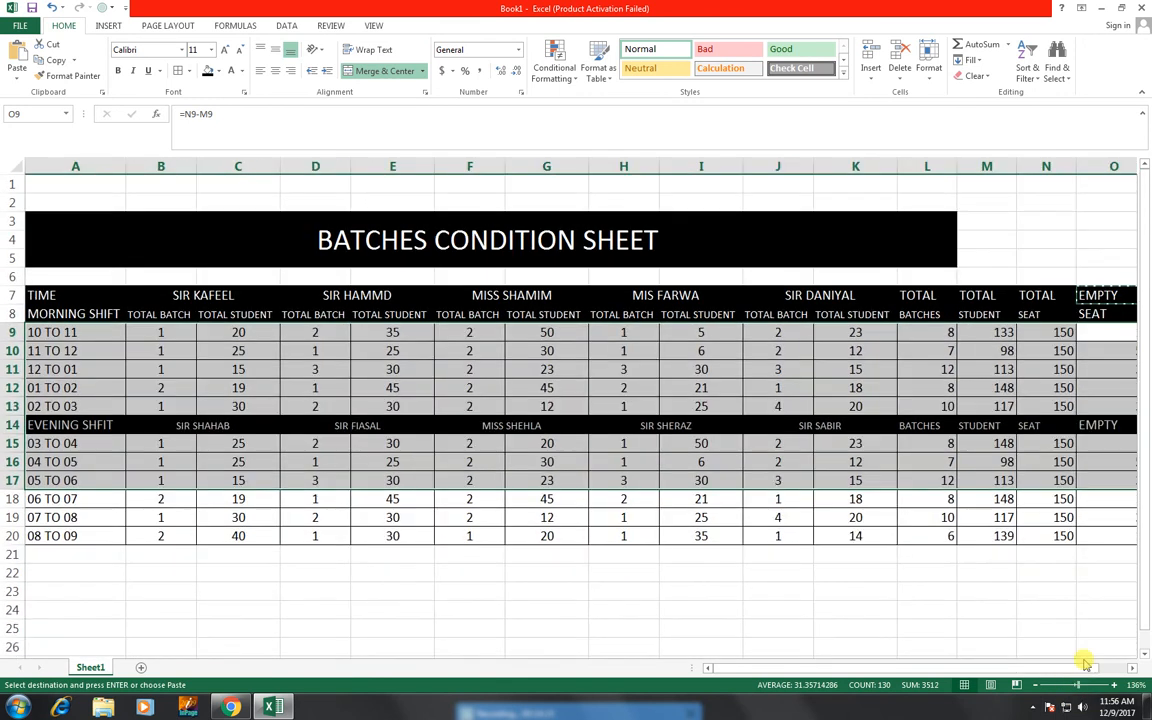
{"action": "left_click", "coordinate": [682, 573]}
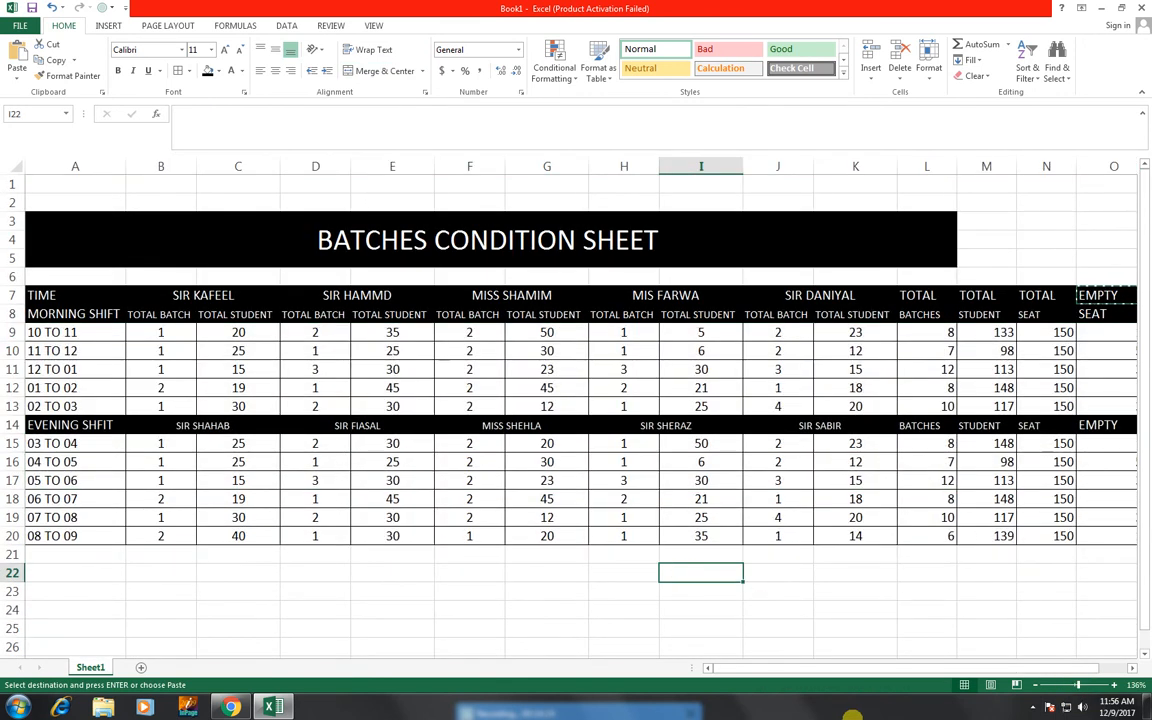
{"action": "type", "text": "TOAL"}
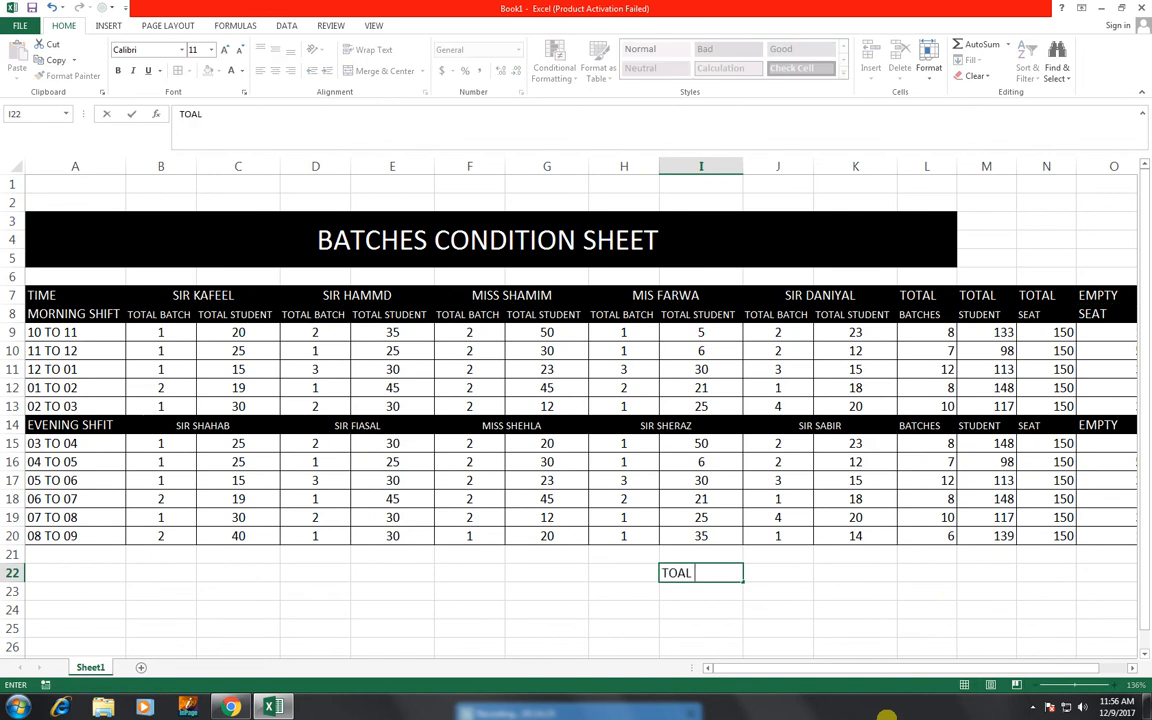
{"action": "key", "text": "BackSpace"}
{"action": "key", "text": "BackSpace"}
{"action": "type", "text": "TOL BAR"}
{"action": "key", "text": "BackSpace"}
{"action": "type", "text": "TCHES"}
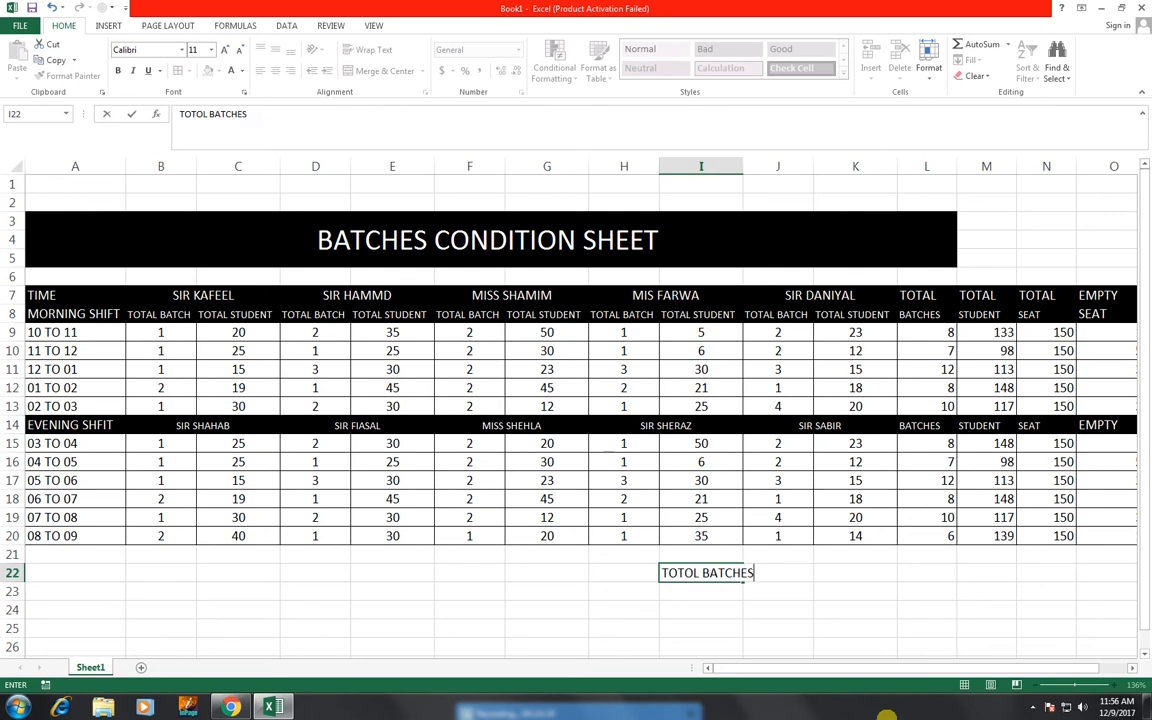
{"action": "key", "text": "Return"}
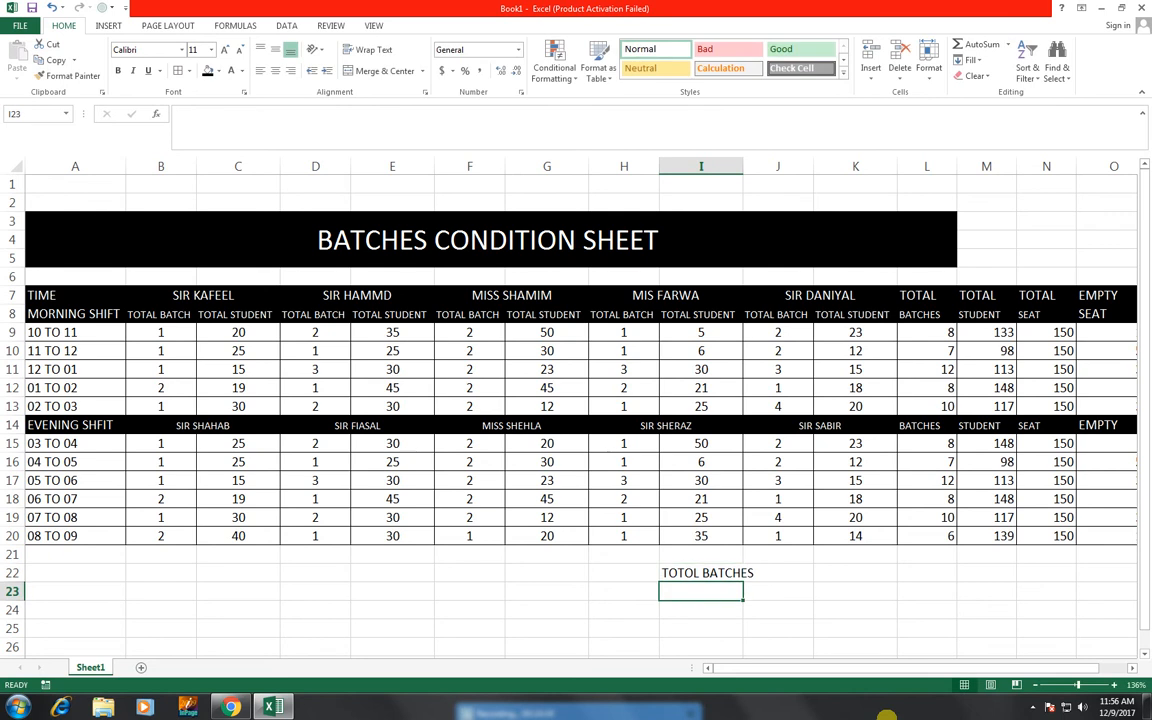
{"action": "type", "text": "TOTAL"}
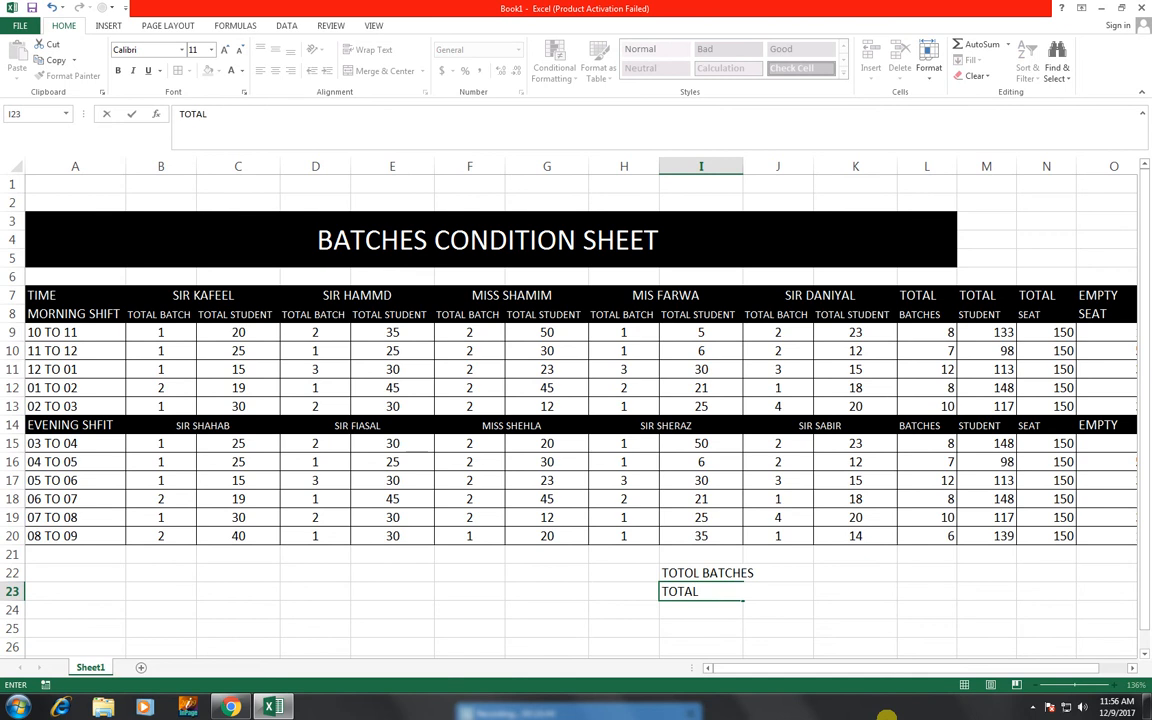
{"action": "type", "text": " STUDENTS"}
{"action": "key", "text": "Return"}
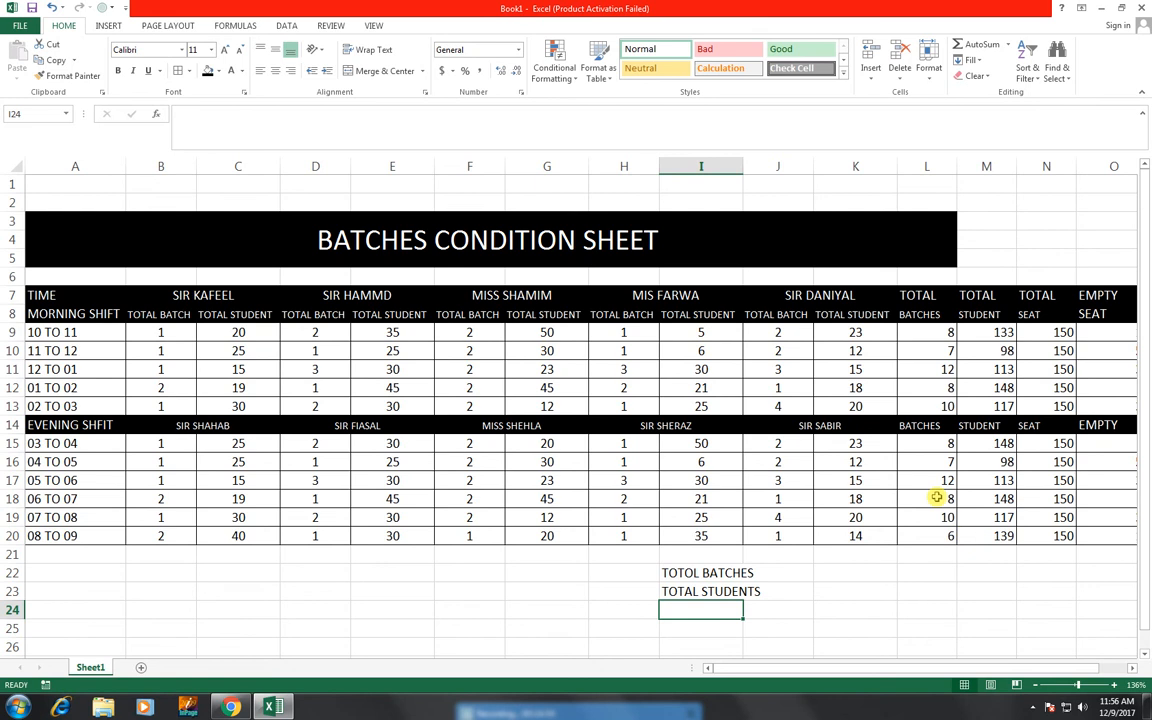
Give the summary block I22:K23 a black fill with white text.
{"action": "left_click_drag", "start_coordinate": [872, 592], "coordinate": [872, 592]}
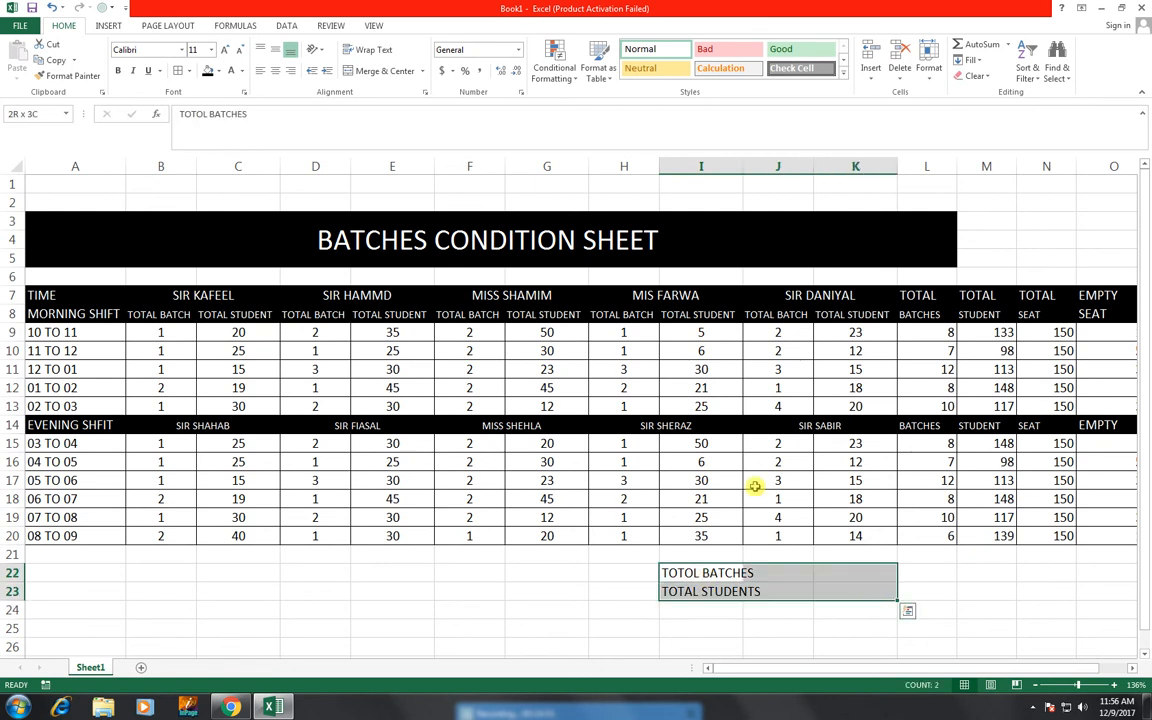
{"action": "left_click", "coordinate": [208, 72]}
{"action": "left_click", "coordinate": [230, 72]}
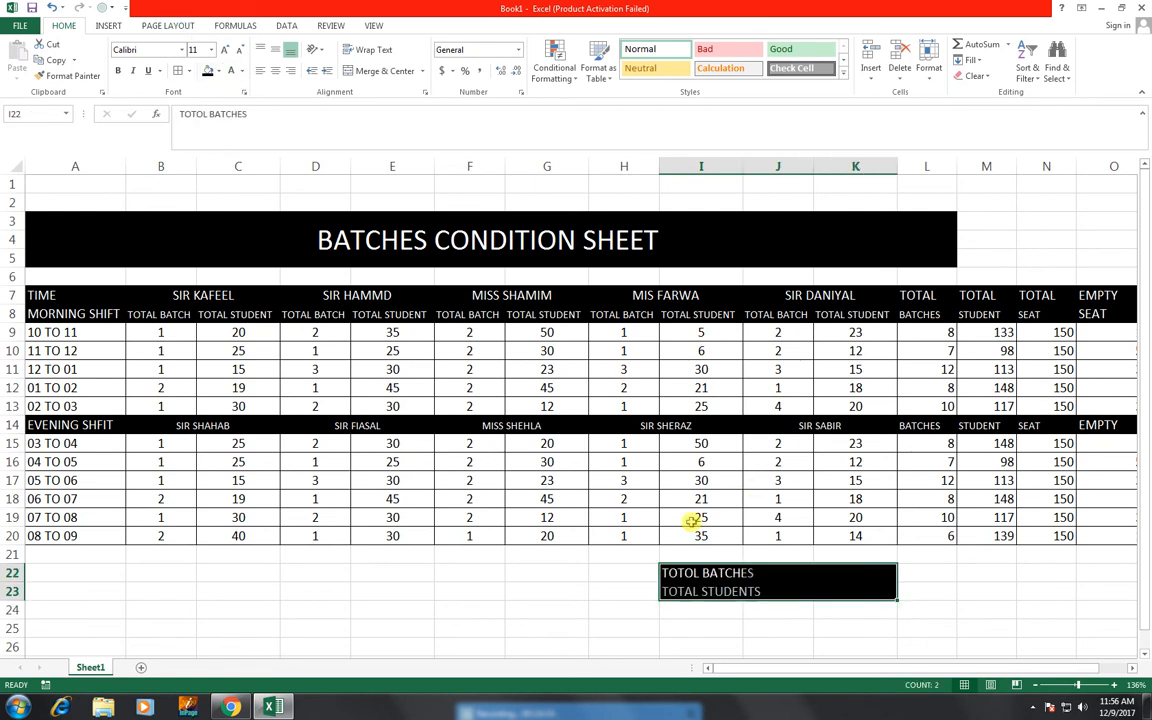
Sum the total batches column in K22 with =SUM(L9:L20).
{"action": "left_click", "coordinate": [849, 576]}
{"action": "type", "text": "=SUM("}
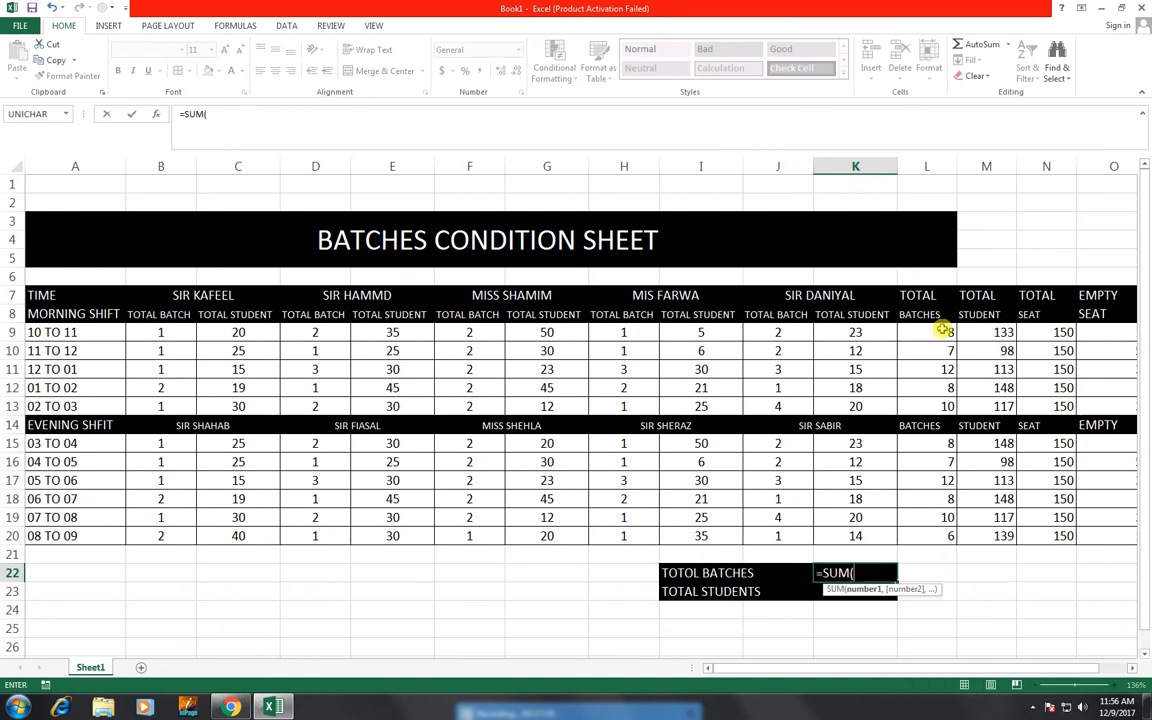
{"action": "left_click_drag", "start_coordinate": [939, 330], "coordinate": [930, 532]}
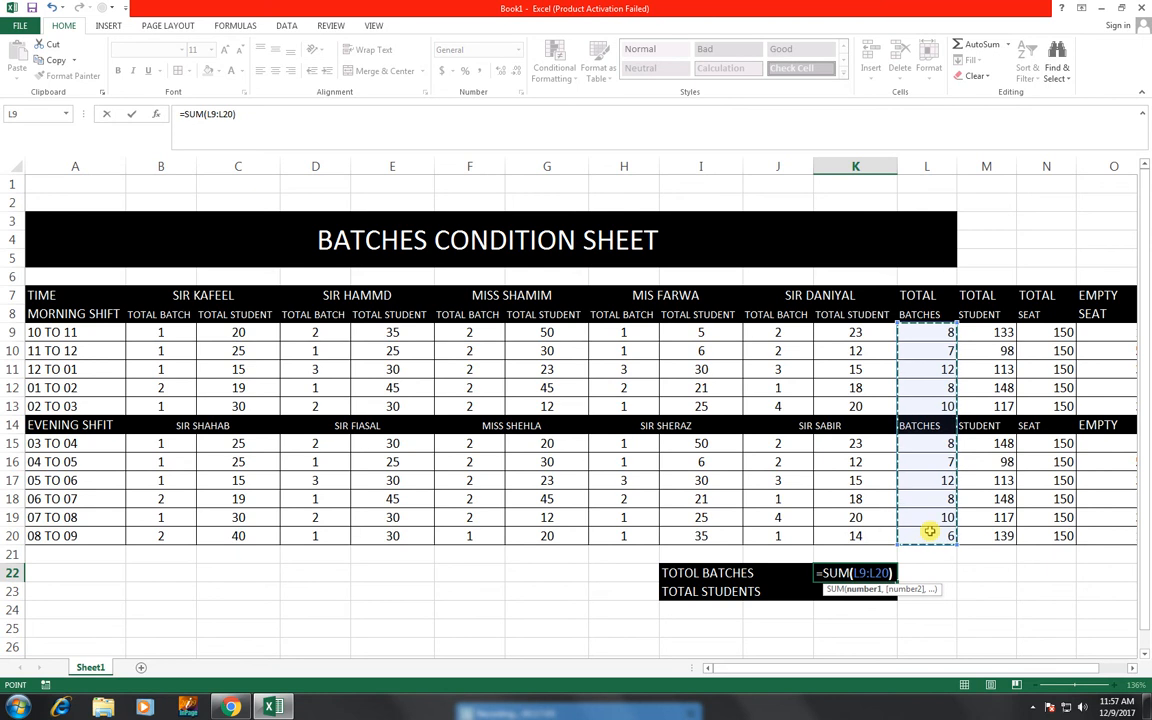
{"action": "key", "text": "Return"}
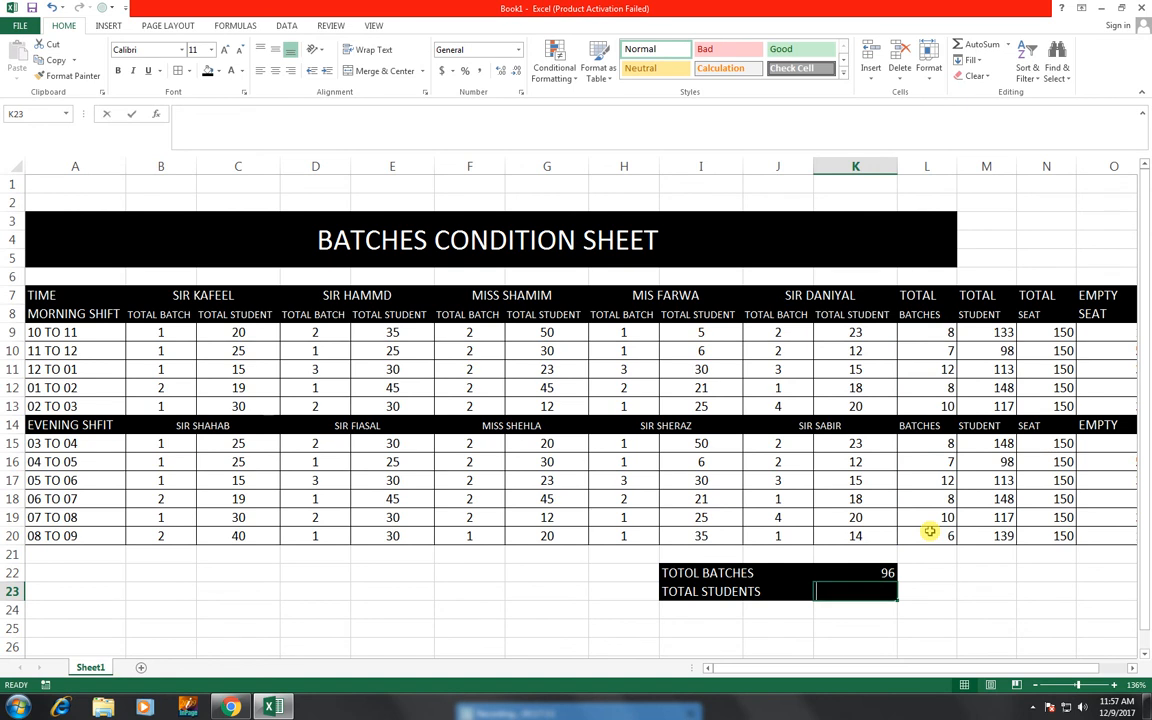
Sum the total student column in K23 with =SUM(M9:M20).
{"action": "type", "text": "=SUM("}
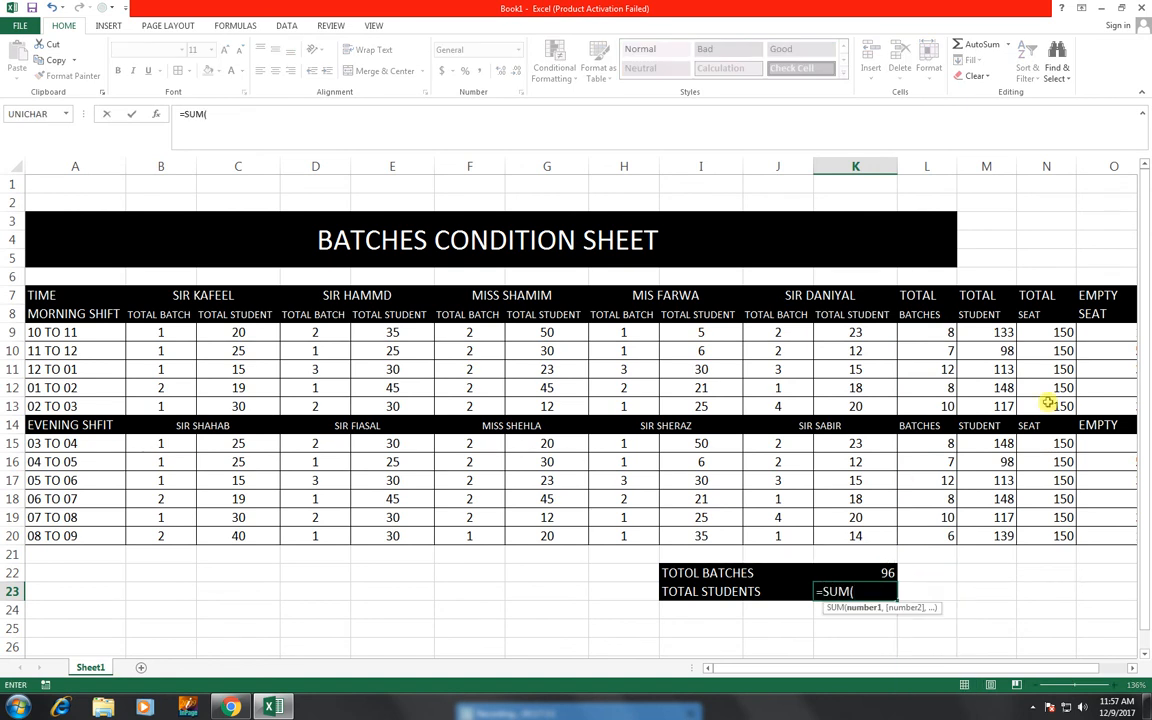
{"action": "left_click_drag", "start_coordinate": [990, 332], "coordinate": [999, 533]}
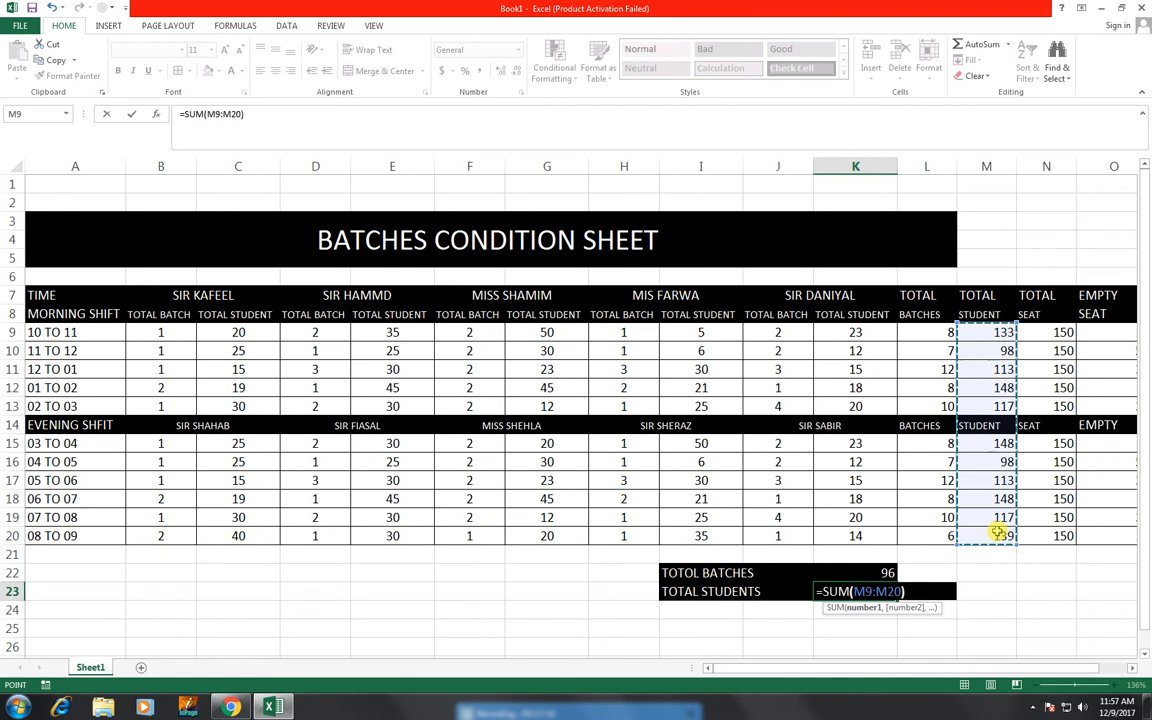
{"action": "type", "text": ")"}
{"action": "key", "text": "Return"}
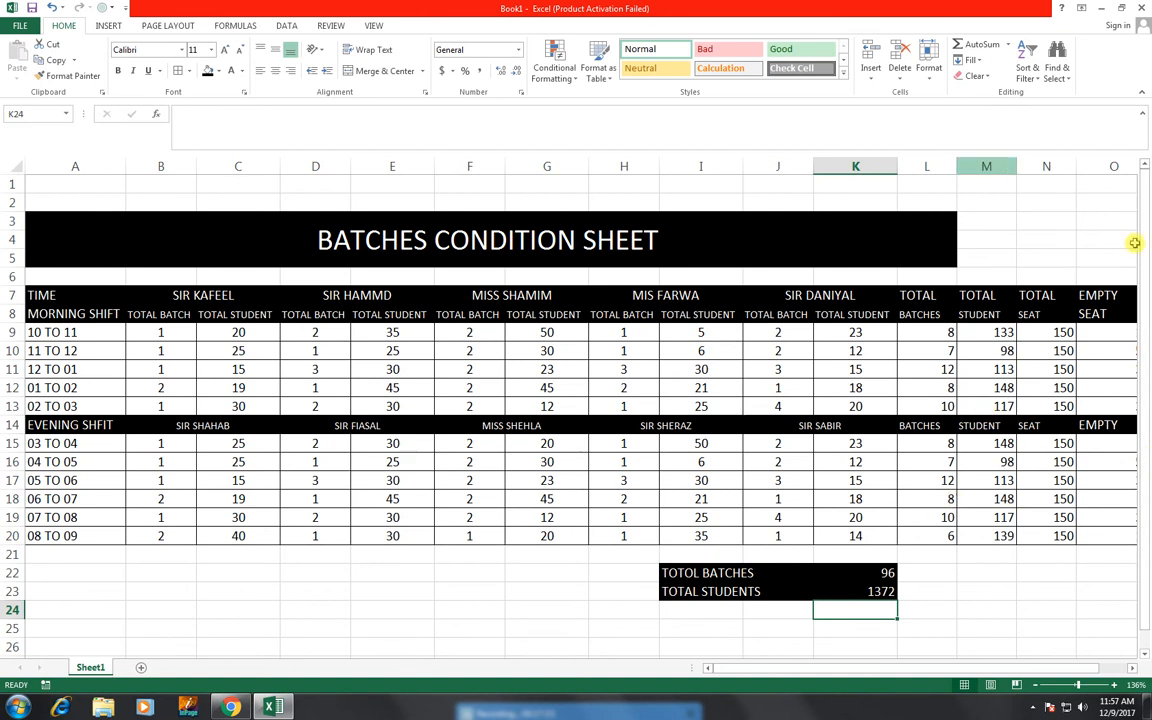
Merge and center the BATCHES CONDITION SHEET title across A3:O5 so it spans the full table.
{"action": "left_click_drag", "start_coordinate": [1108, 231], "coordinate": [907, 253]}
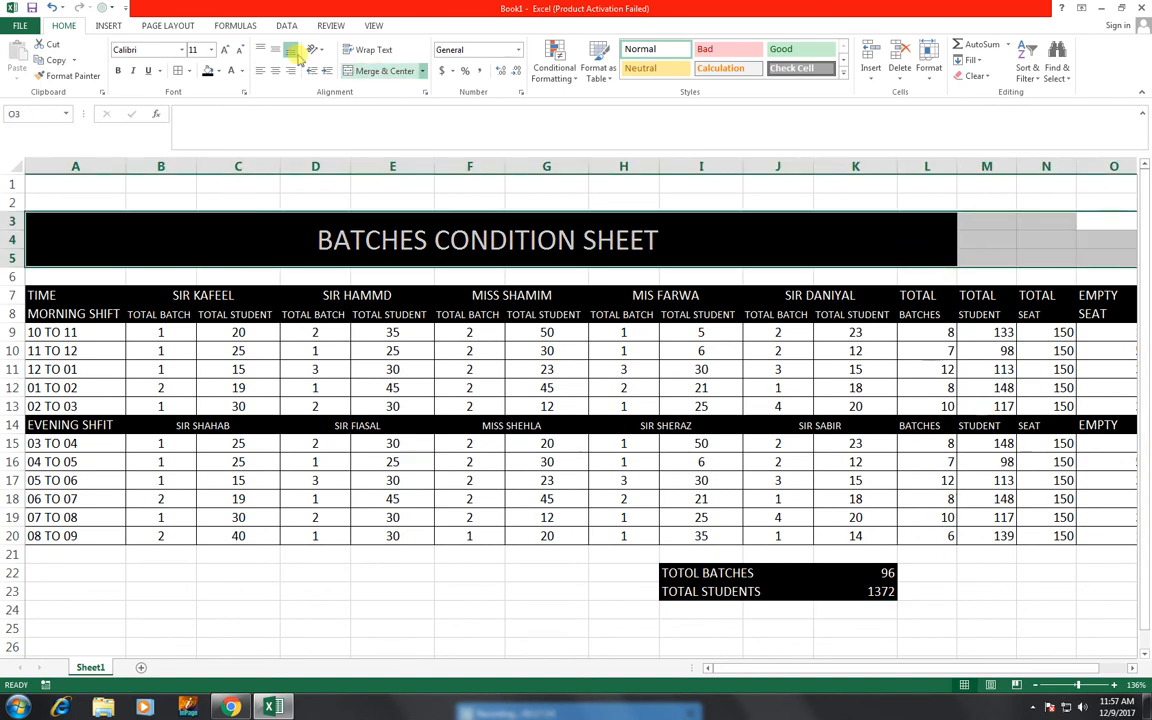
{"action": "left_click", "coordinate": [384, 70]}
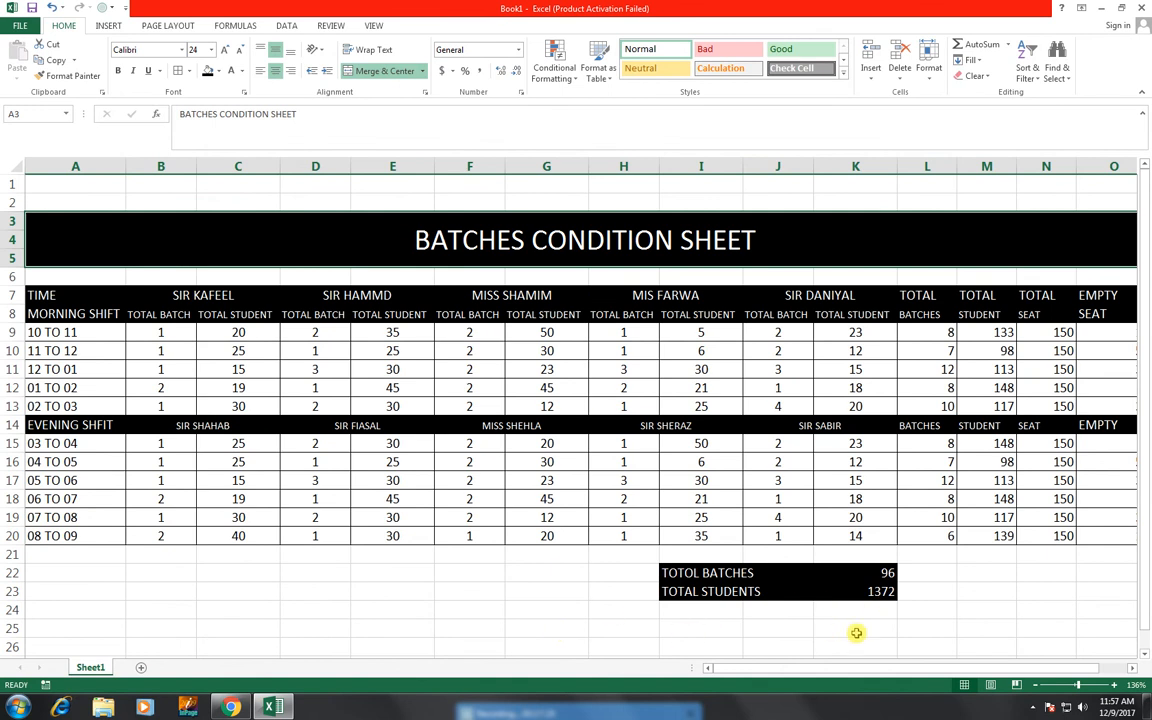
{"action": "left_click", "coordinate": [723, 641]}
Add a bottom border under cells I25:K25 beneath the summary block.
{"action": "left_click_drag", "start_coordinate": [721, 634], "coordinate": [985, 622]}
{"action": "left_click", "coordinate": [920, 627]}
{"action": "scroll", "coordinate": [914, 623], "scroll_direction": "down", "scroll_amount": 2}
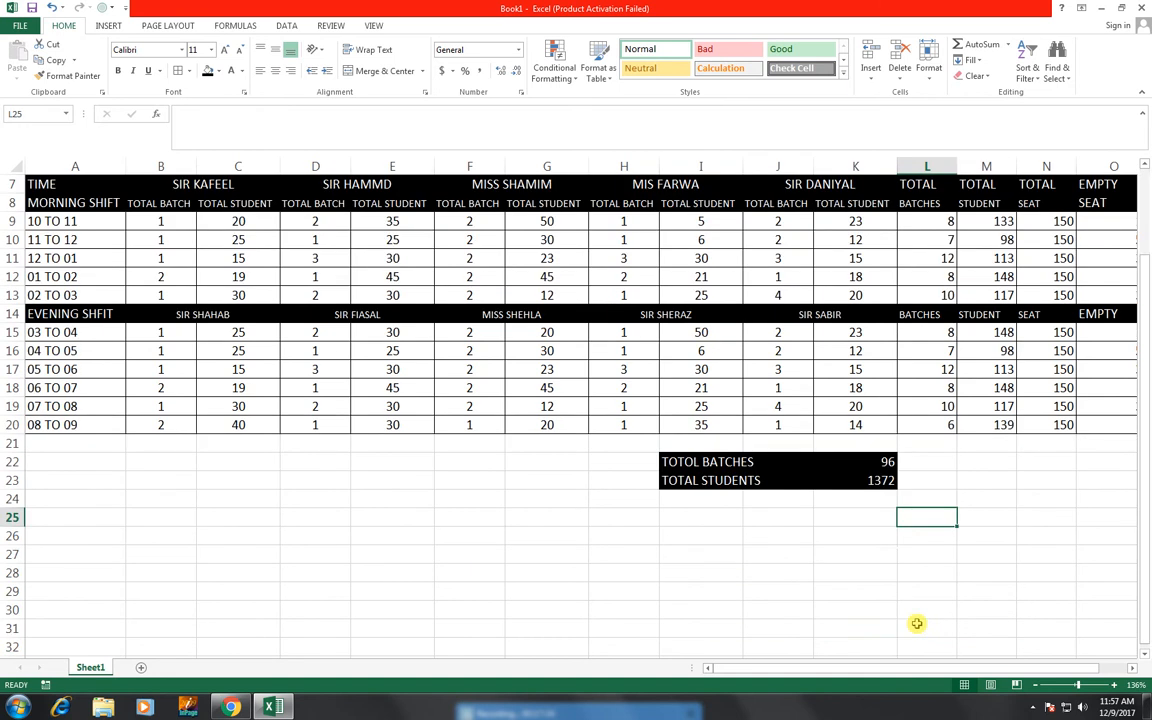
{"action": "scroll", "coordinate": [917, 622], "scroll_direction": "up", "scroll_amount": 2}
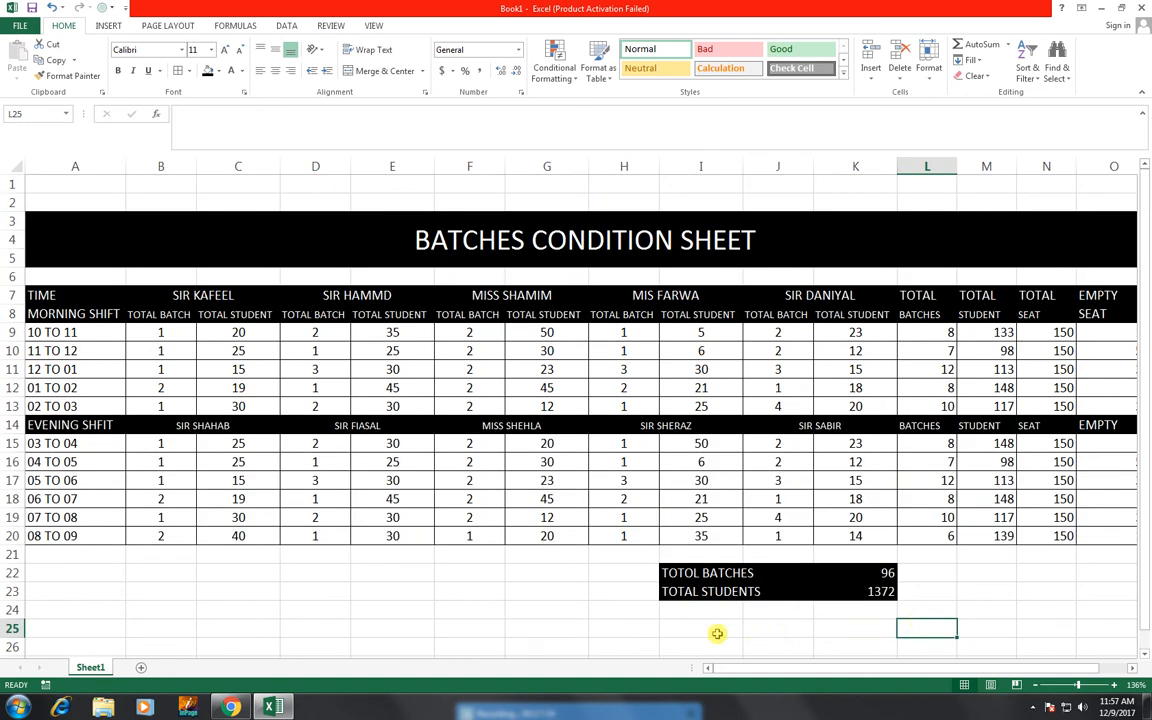
{"action": "left_click_drag", "start_coordinate": [717, 633], "coordinate": [884, 635]}
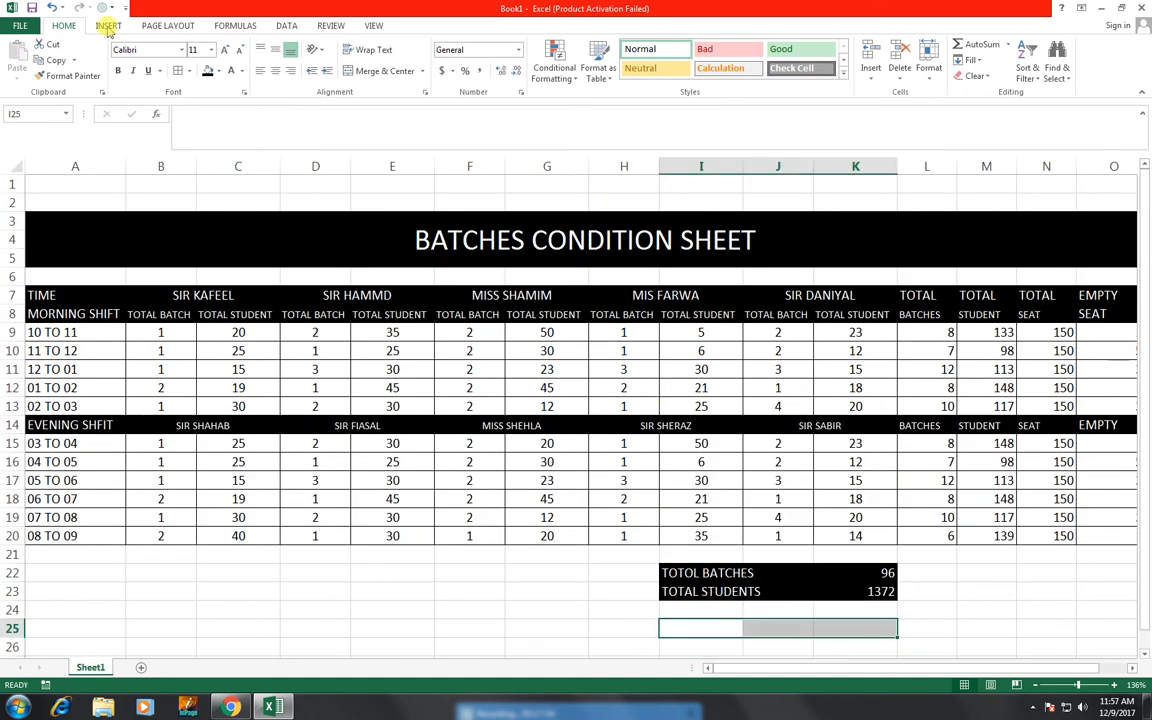
{"action": "left_click", "coordinate": [189, 72]}
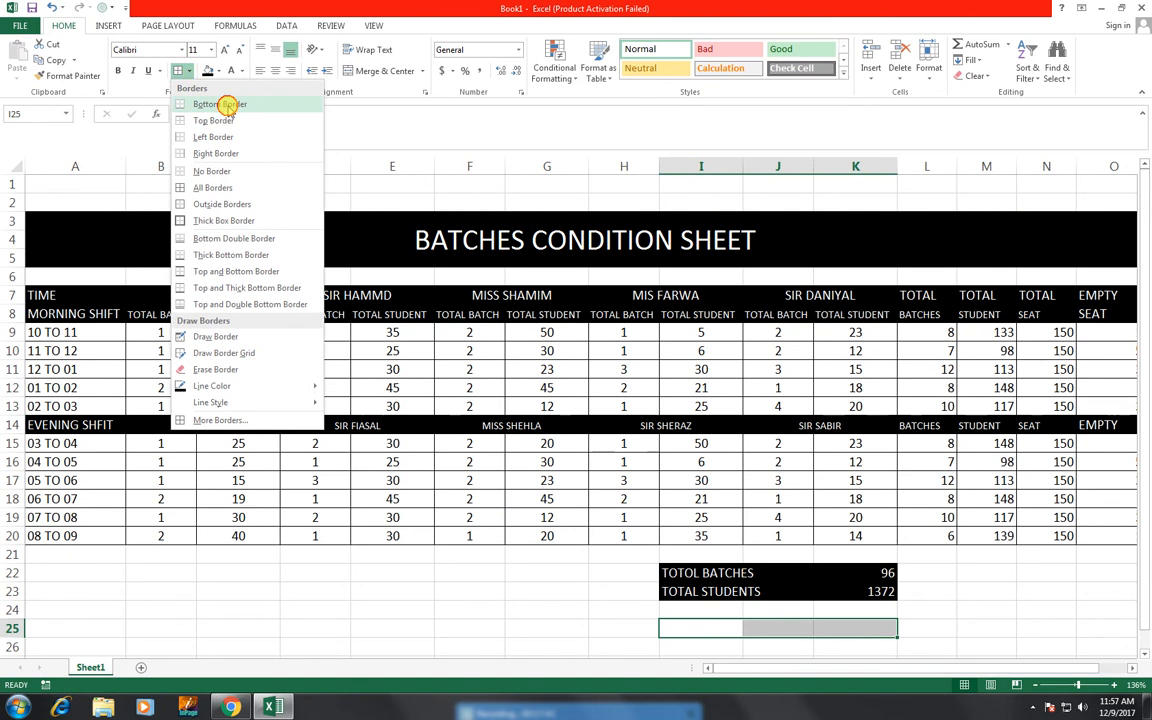
{"action": "left_click", "coordinate": [228, 105]}
{"action": "left_click", "coordinate": [696, 645]}
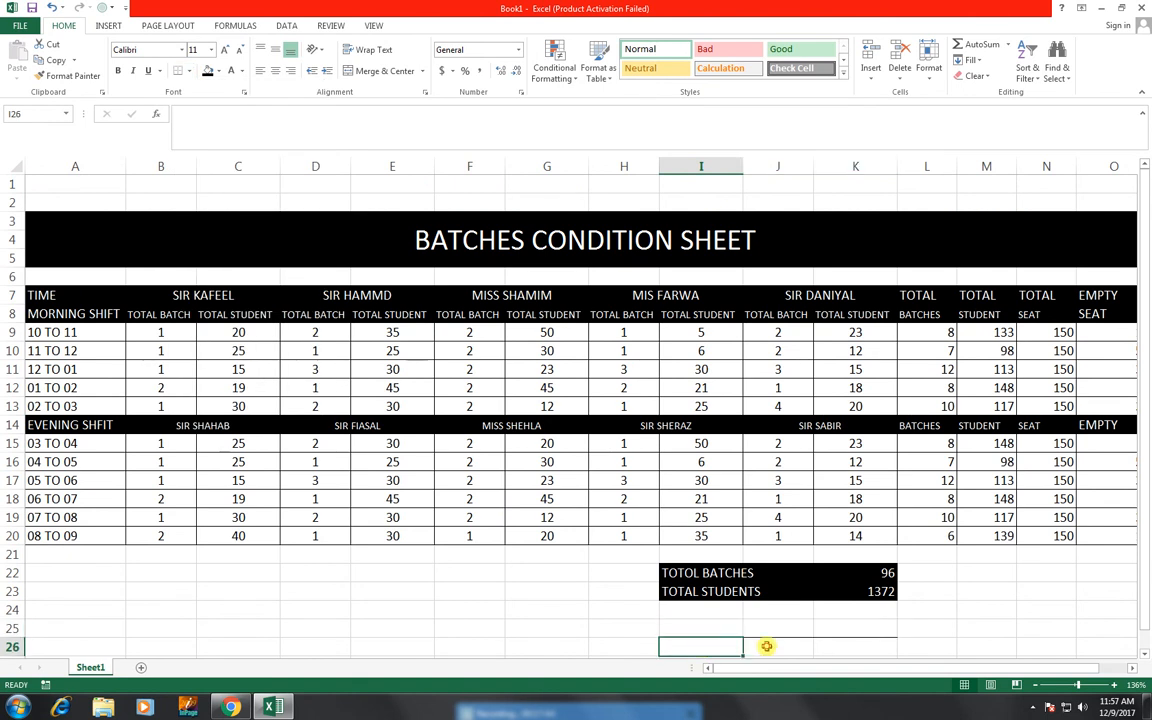
Merge and center I26:K26 below the summary line and enter the department head's name followed by "(H.O.D)".
{"action": "left_click_drag", "start_coordinate": [766, 646], "coordinate": [818, 641]}
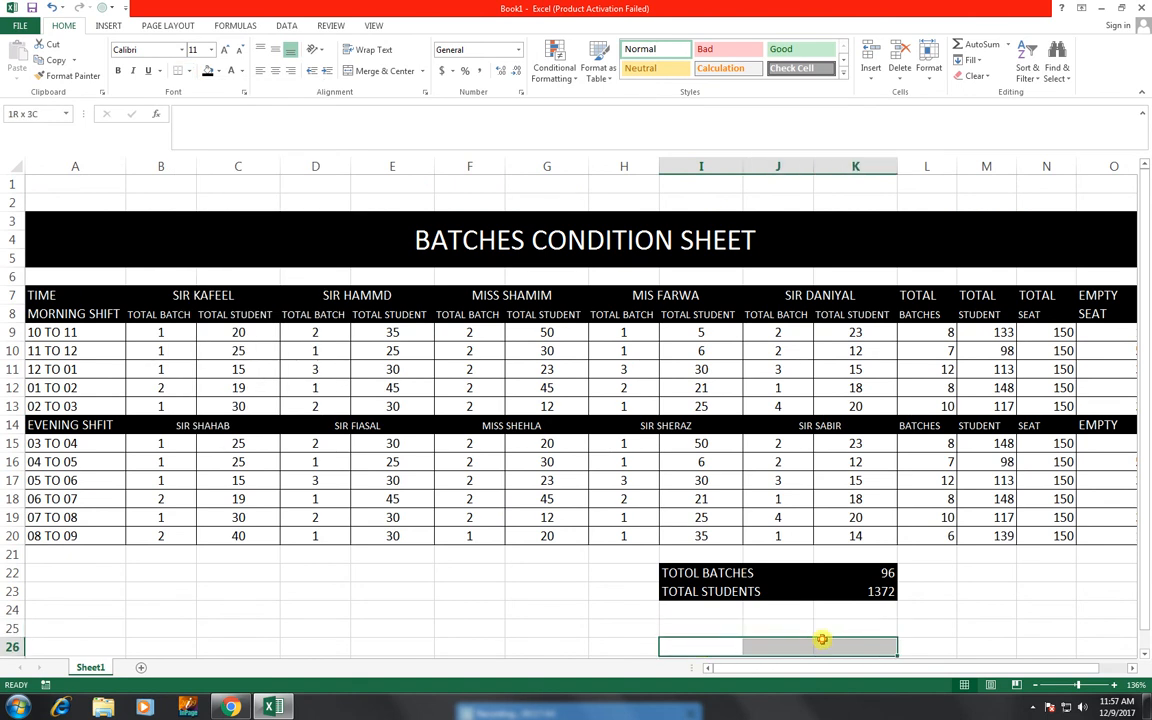
{"action": "left_click", "coordinate": [375, 72]}
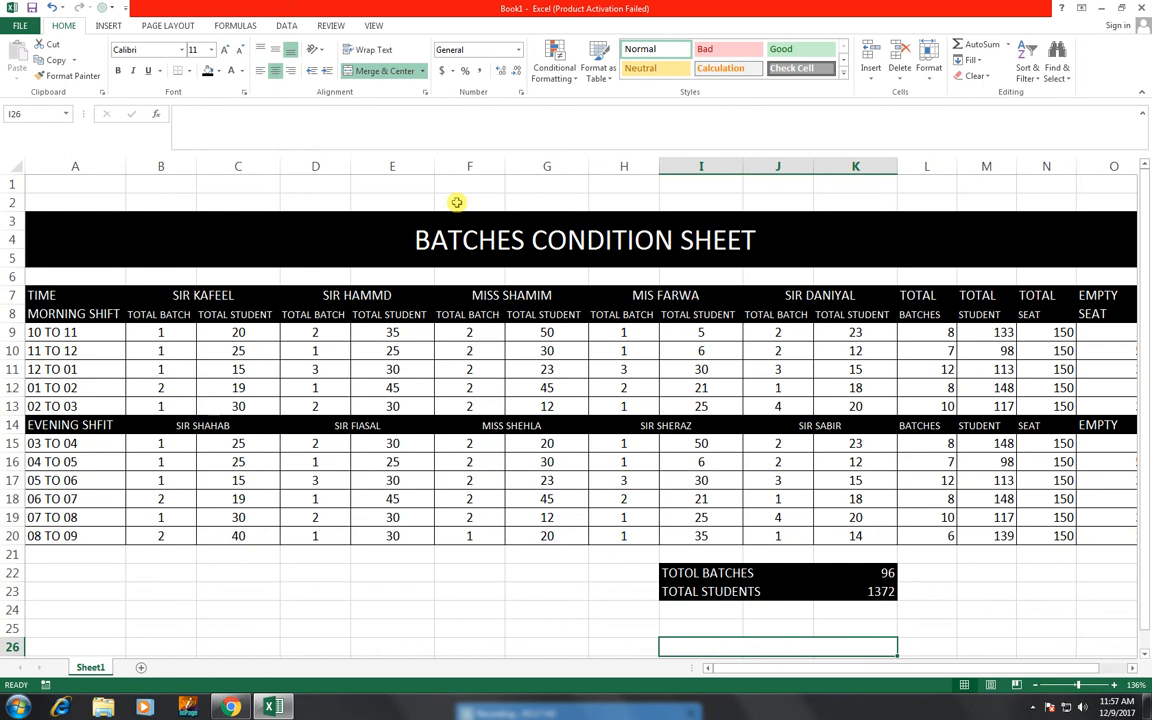
{"action": "type", "text": "SIR"}
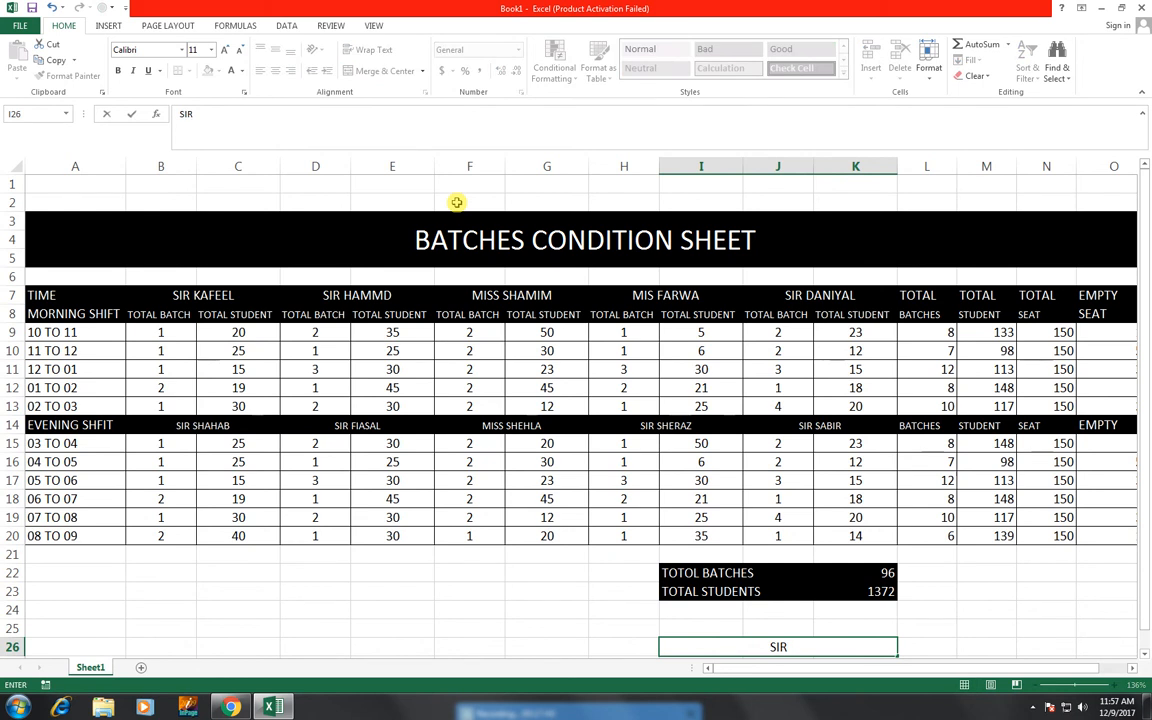
{"action": "type", "text": " FAISAL"}
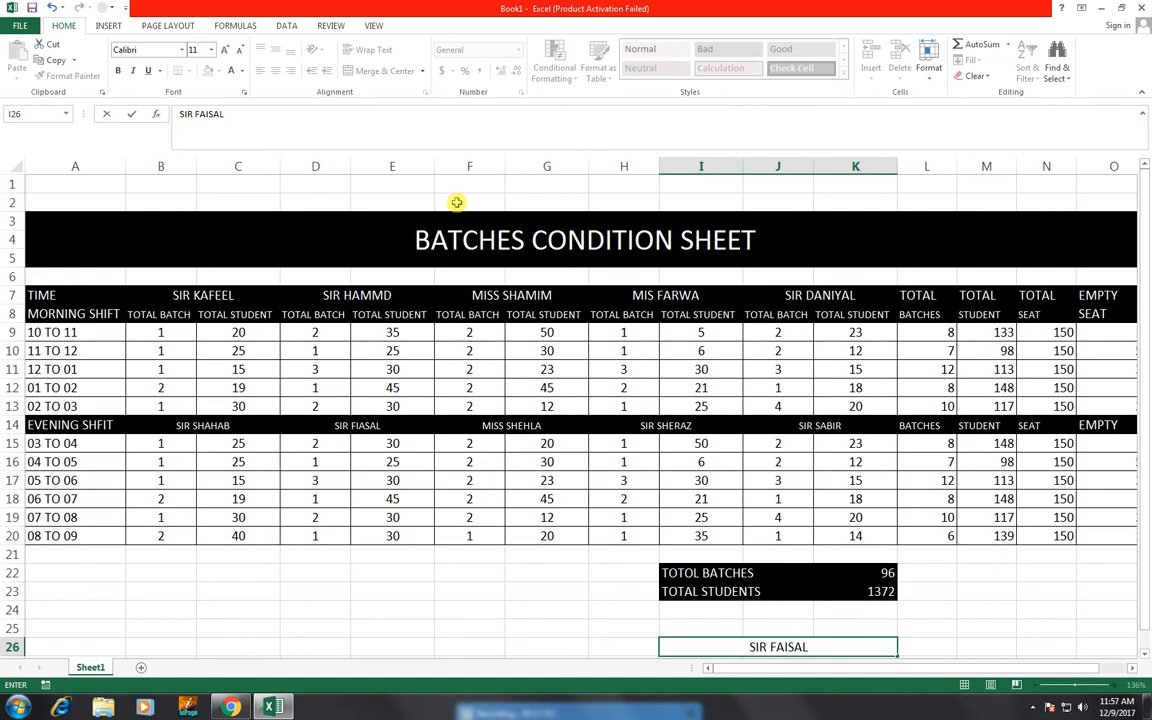
{"action": "type", "text": " (HO."}
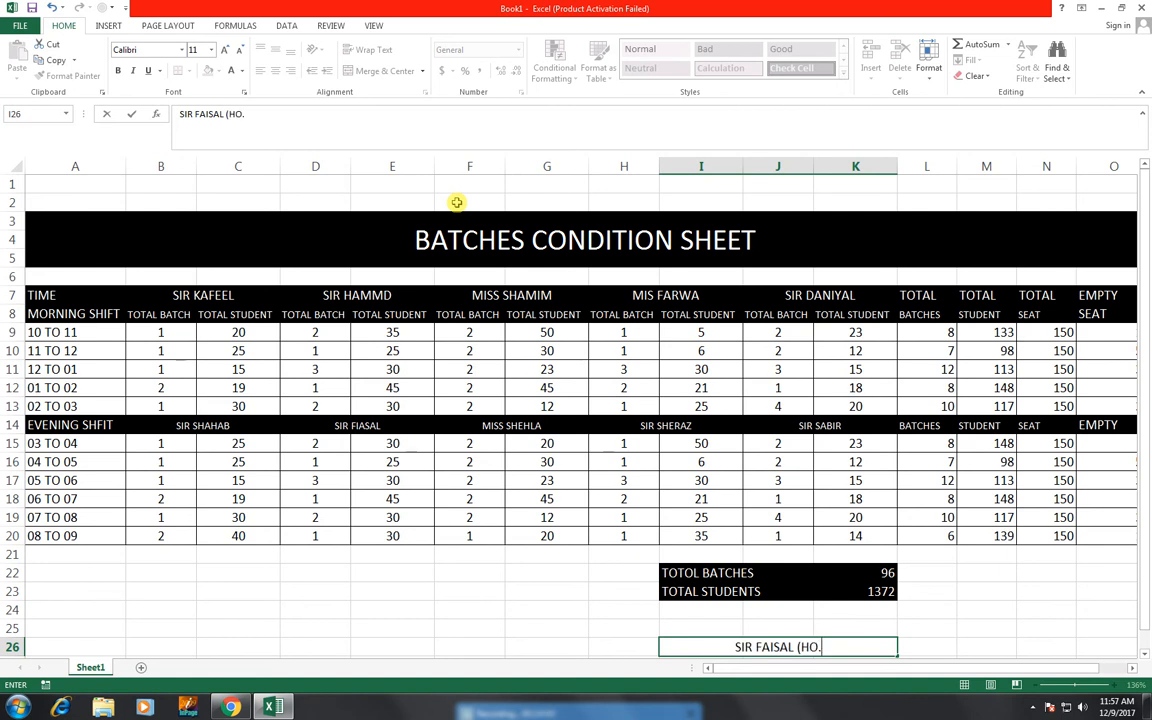
{"action": "key", "text": "BackSpace"}
{"action": "key", "text": "BackSpace"}
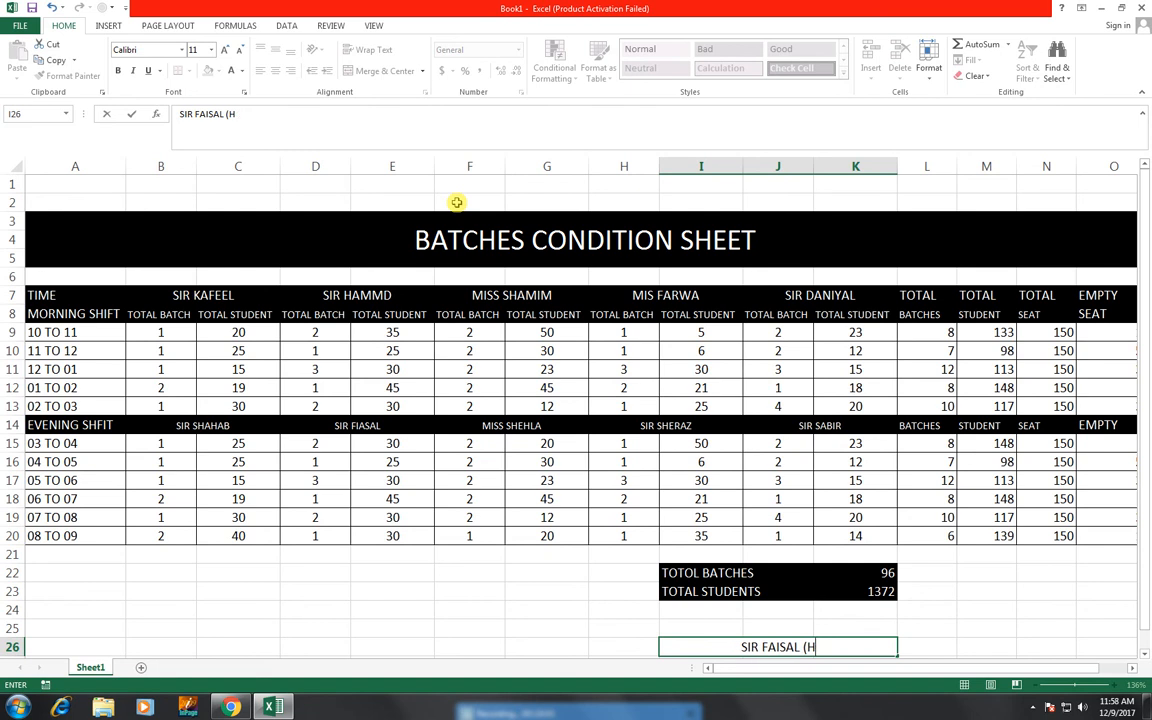
{"action": "type", "text": ".O."}
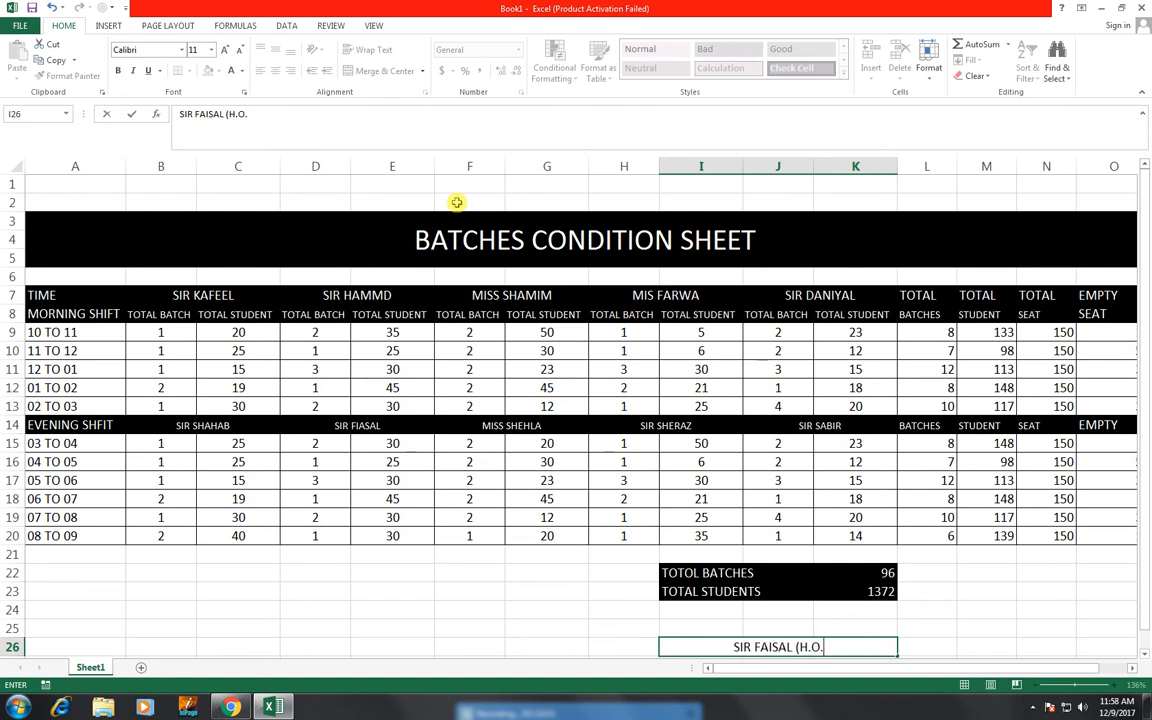
{"action": "type", "text": "D)"}
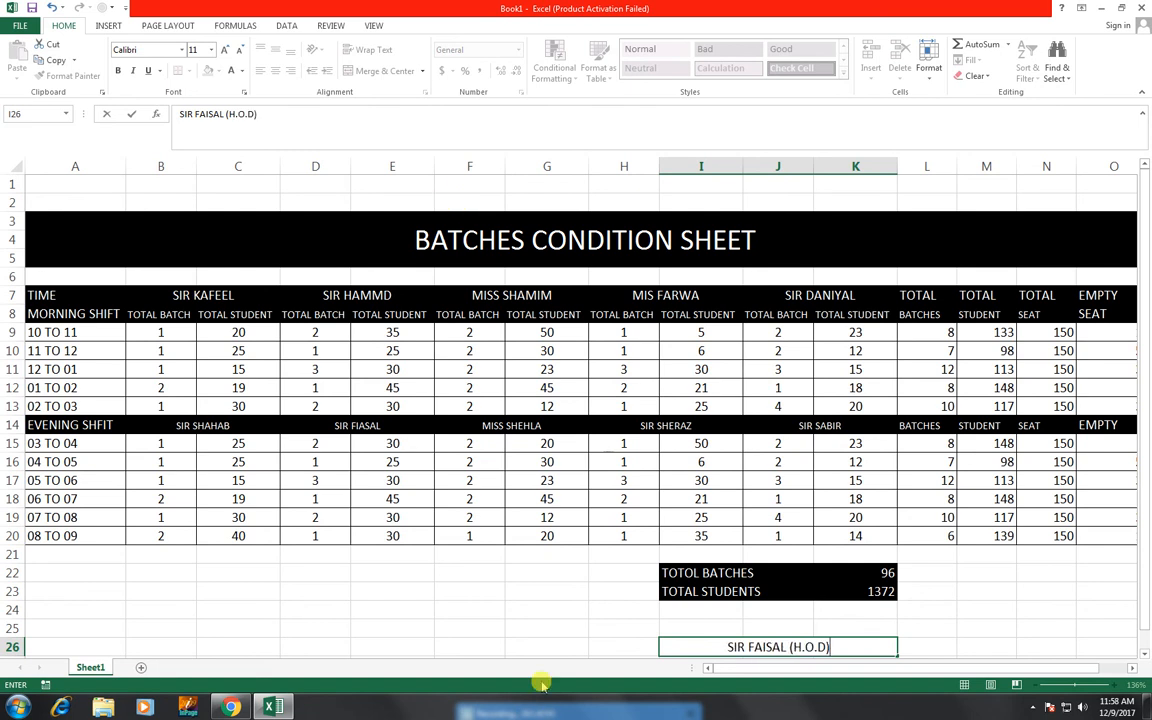
{"action": "left_click", "coordinate": [562, 609]}
Fill the merged H.O.D name cell in I26:K26 with light grey.
{"action": "left_click", "coordinate": [712, 642]}
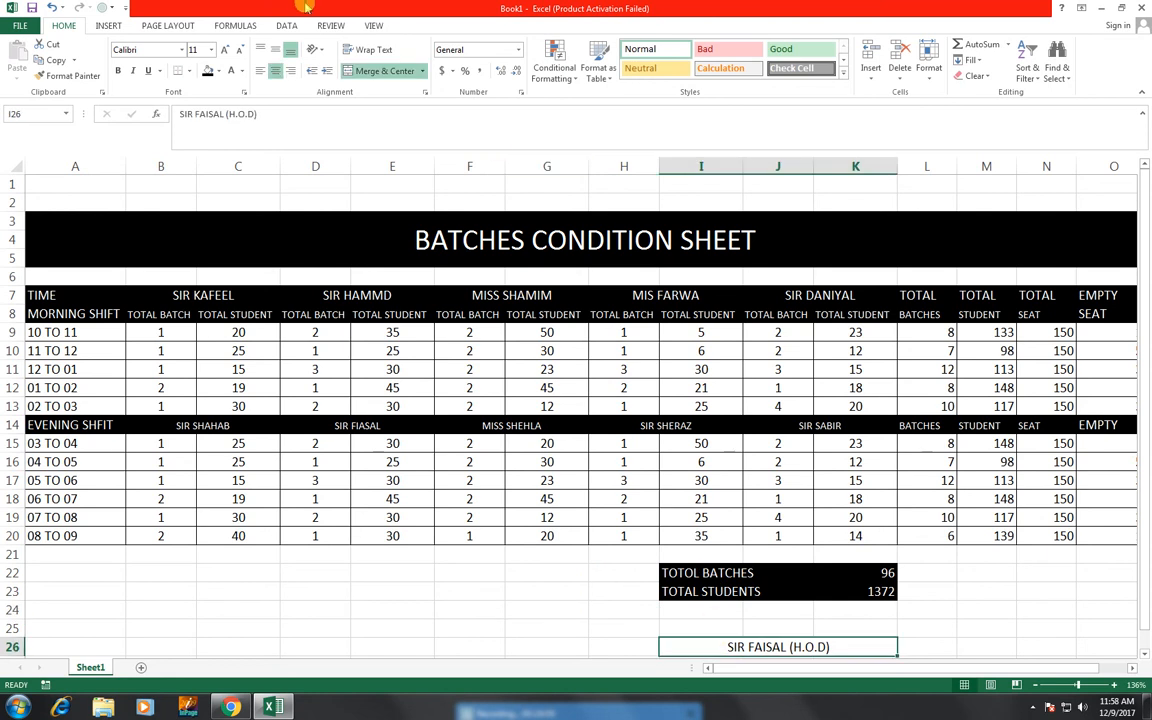
{"action": "left_click", "coordinate": [219, 72]}
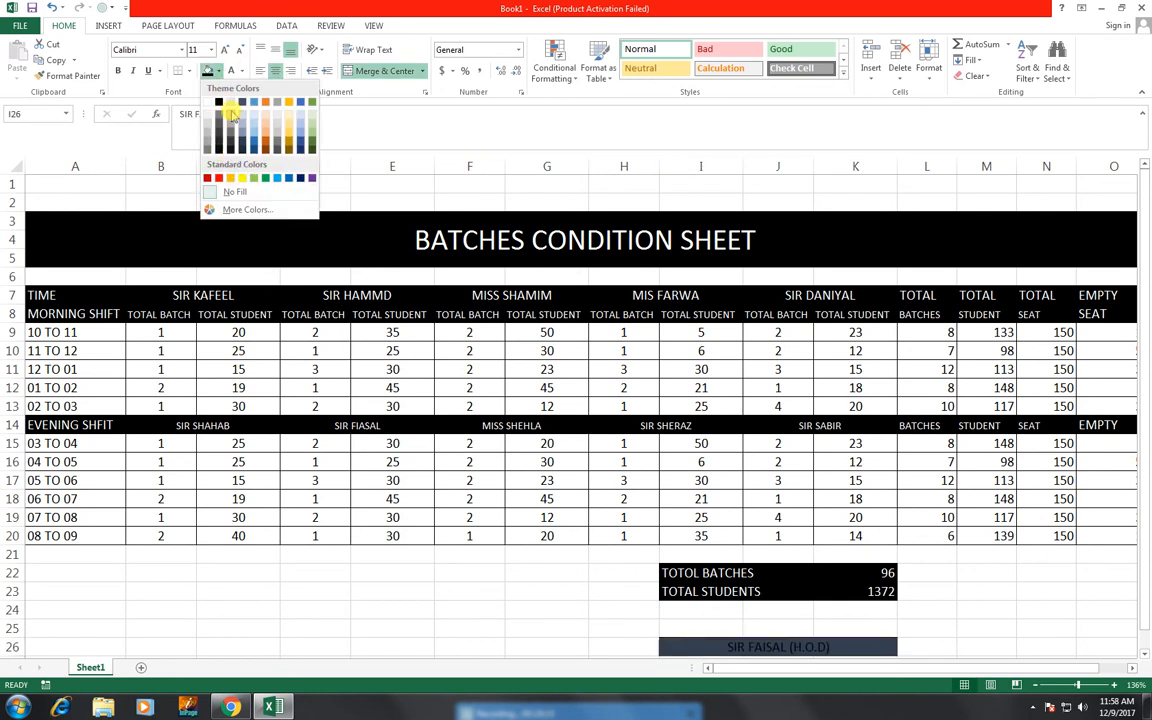
{"action": "left_click", "coordinate": [230, 115]}
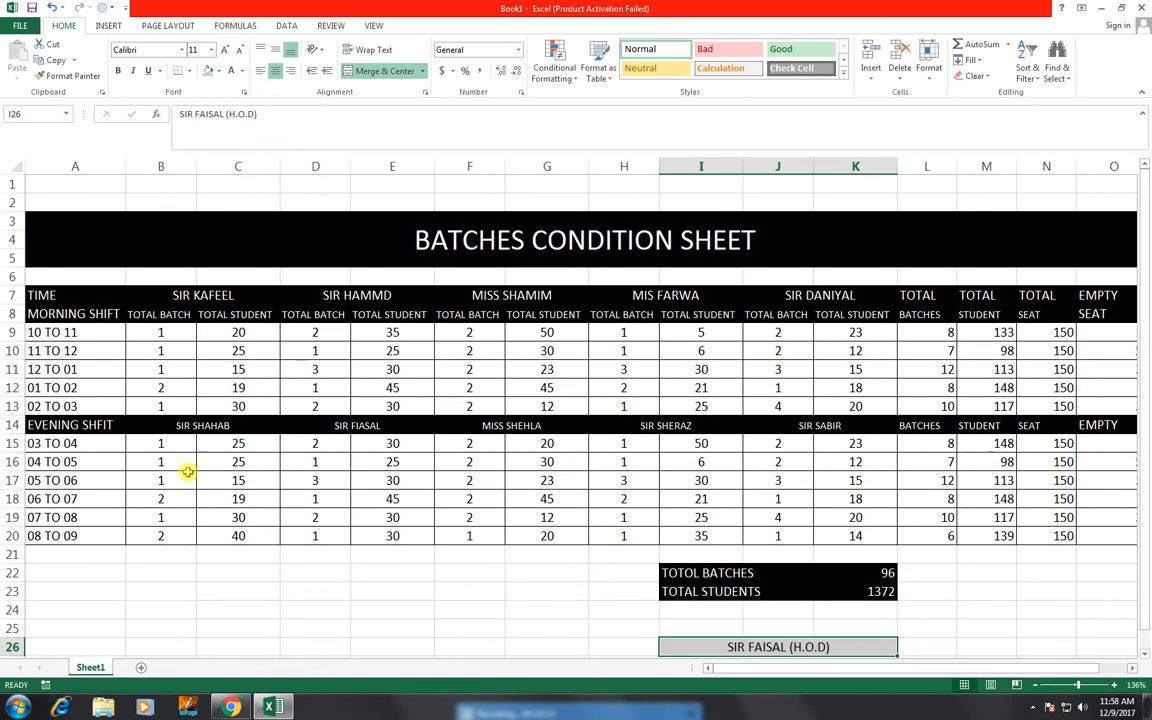
Apply the same light grey fill to the total batch values in columns B and D, rows 9–13 and 15–20.
{"action": "left_click", "coordinate": [160, 331]}
{"action": "left_click_drag", "start_coordinate": [160, 357], "coordinate": [165, 533]}
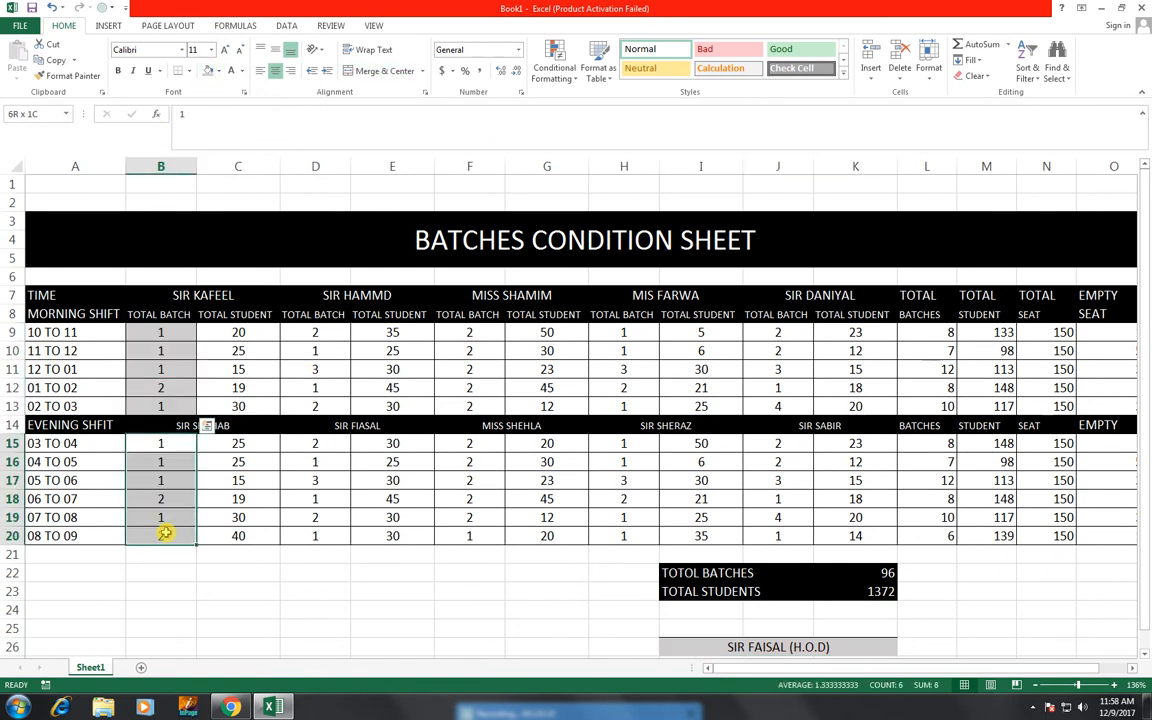
{"action": "left_click", "coordinate": [207, 70]}
{"action": "left_click_drag", "start_coordinate": [312, 331], "coordinate": [322, 536]}
{"action": "left_click", "coordinate": [209, 72]}
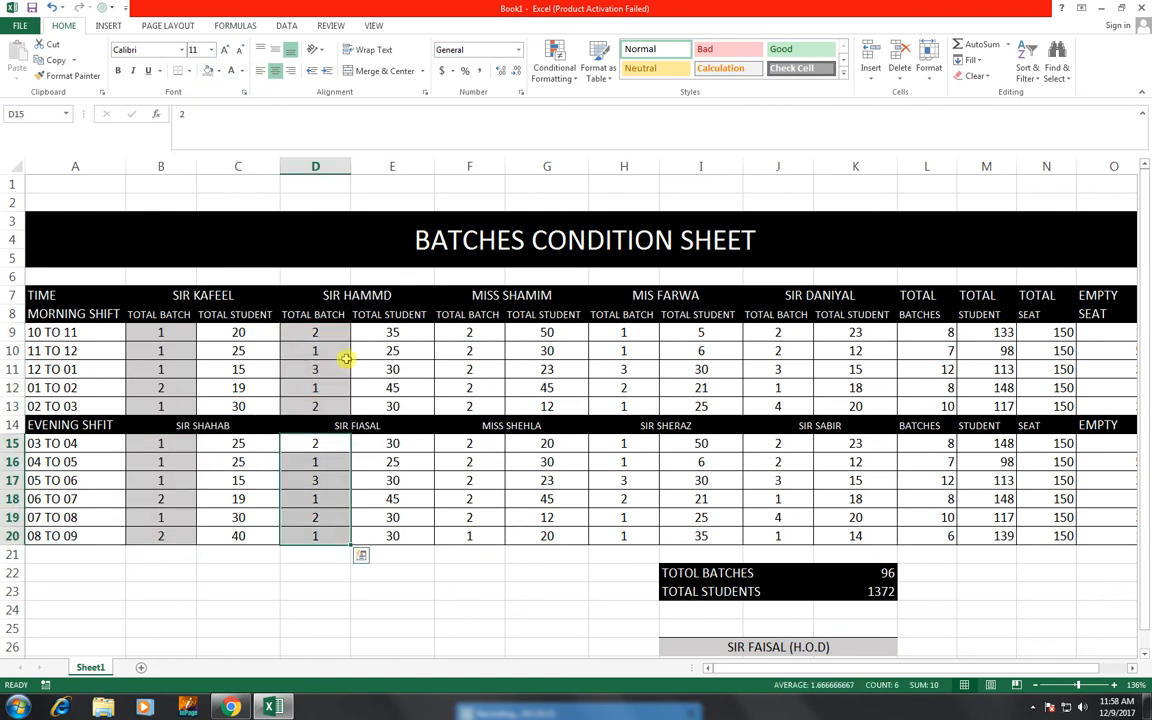
{"action": "left_click", "coordinate": [207, 71]}
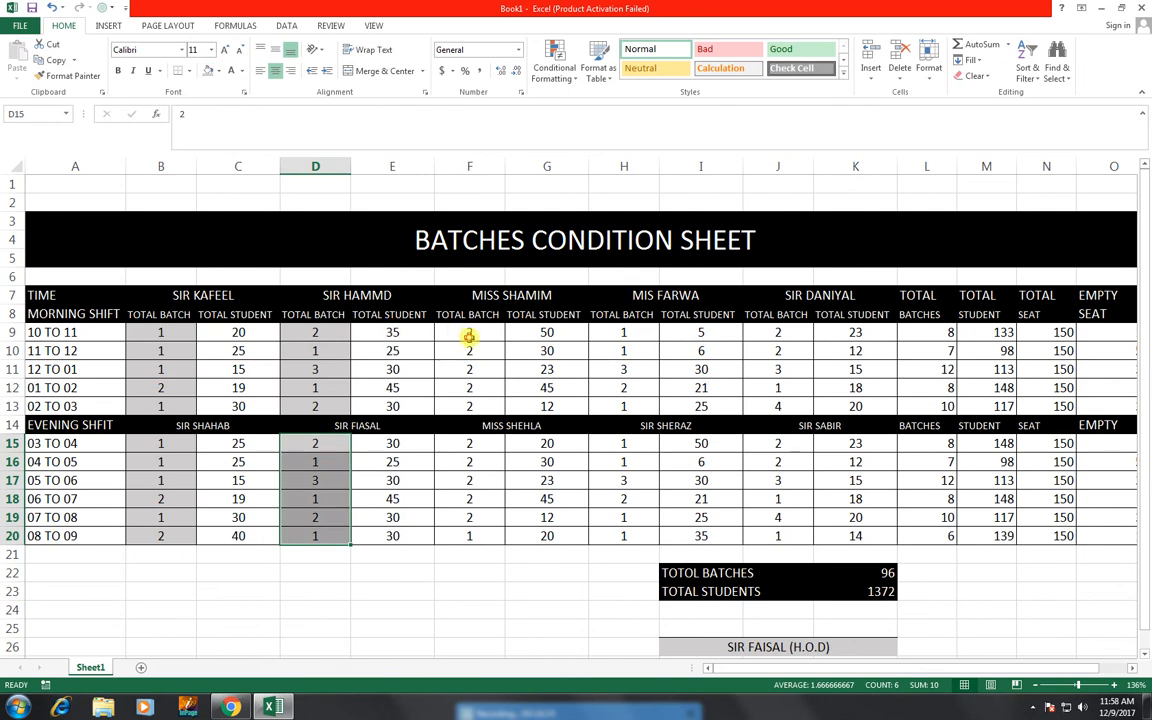
Shade the total batch values in columns F and H light grey for rows 9–13 and 15–20.
{"action": "left_click_drag", "start_coordinate": [470, 337], "coordinate": [473, 533]}
{"action": "left_click", "coordinate": [207, 72]}
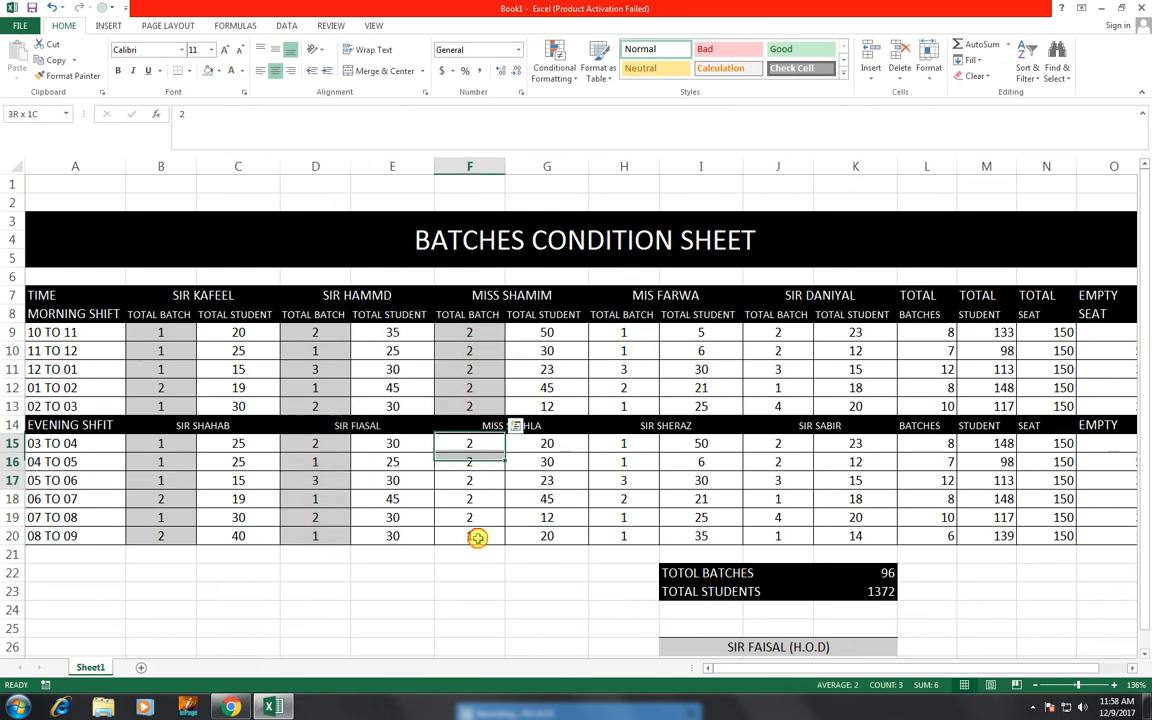
{"action": "left_click", "coordinate": [207, 71]}
{"action": "left_click_drag", "start_coordinate": [624, 333], "coordinate": [622, 536]}
{"action": "key", "text": "F4"}
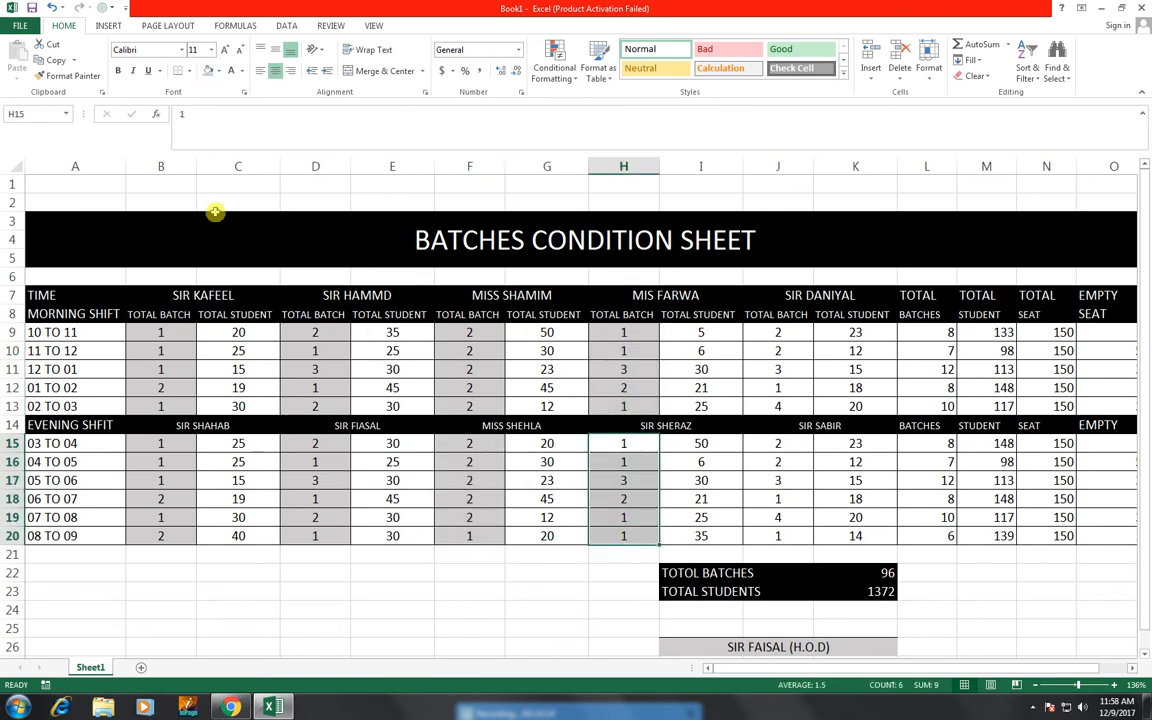
{"action": "left_click", "coordinate": [203, 72]}
Shade the total batch values in J9:J13 and J15:J20 light grey.
{"action": "left_click_drag", "start_coordinate": [792, 333], "coordinate": [785, 405]}
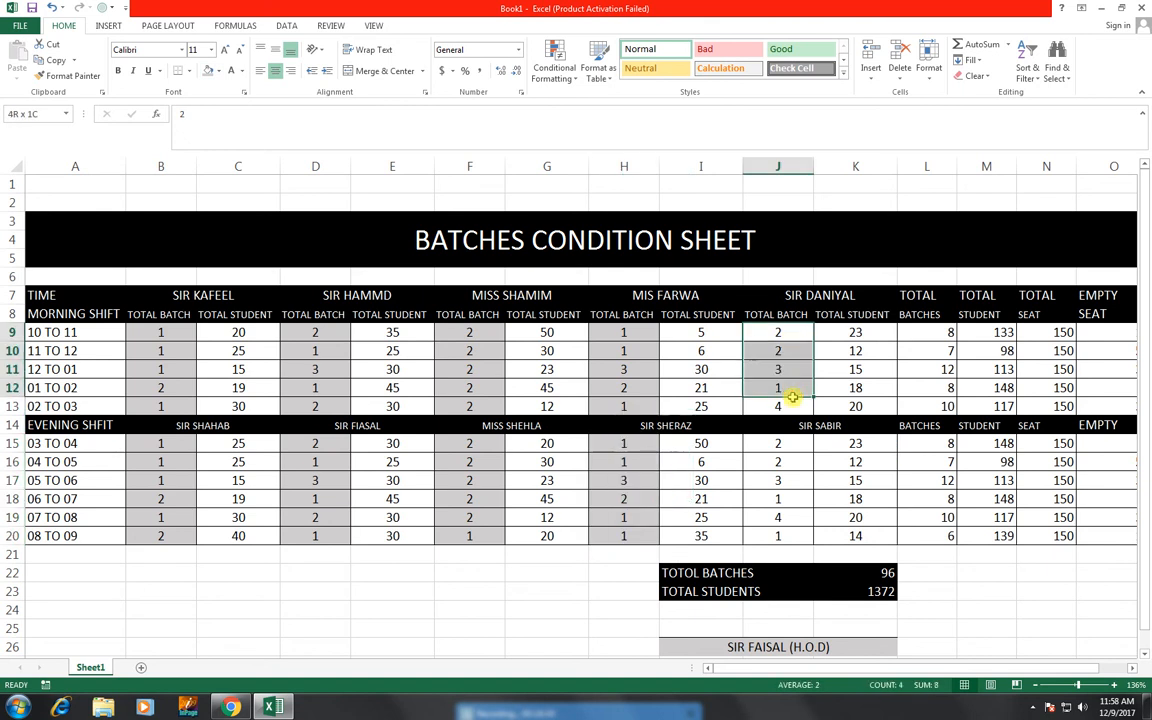
{"action": "left_click", "coordinate": [203, 72]}
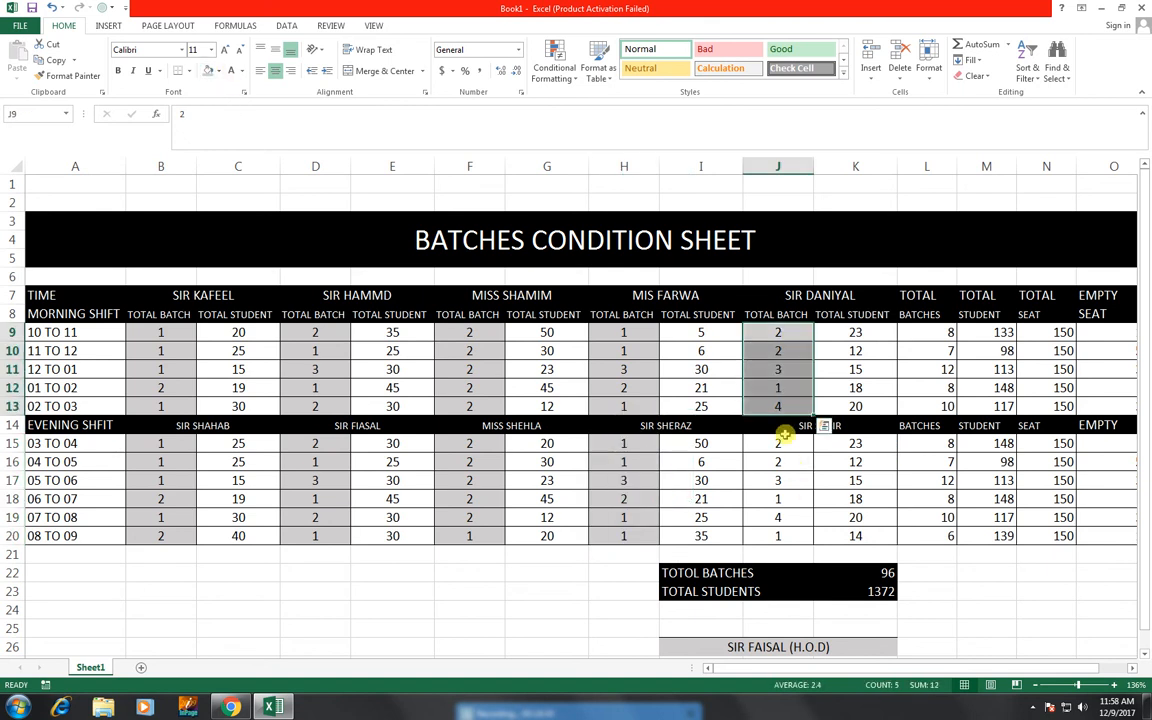
{"action": "left_click_drag", "start_coordinate": [783, 447], "coordinate": [779, 535]}
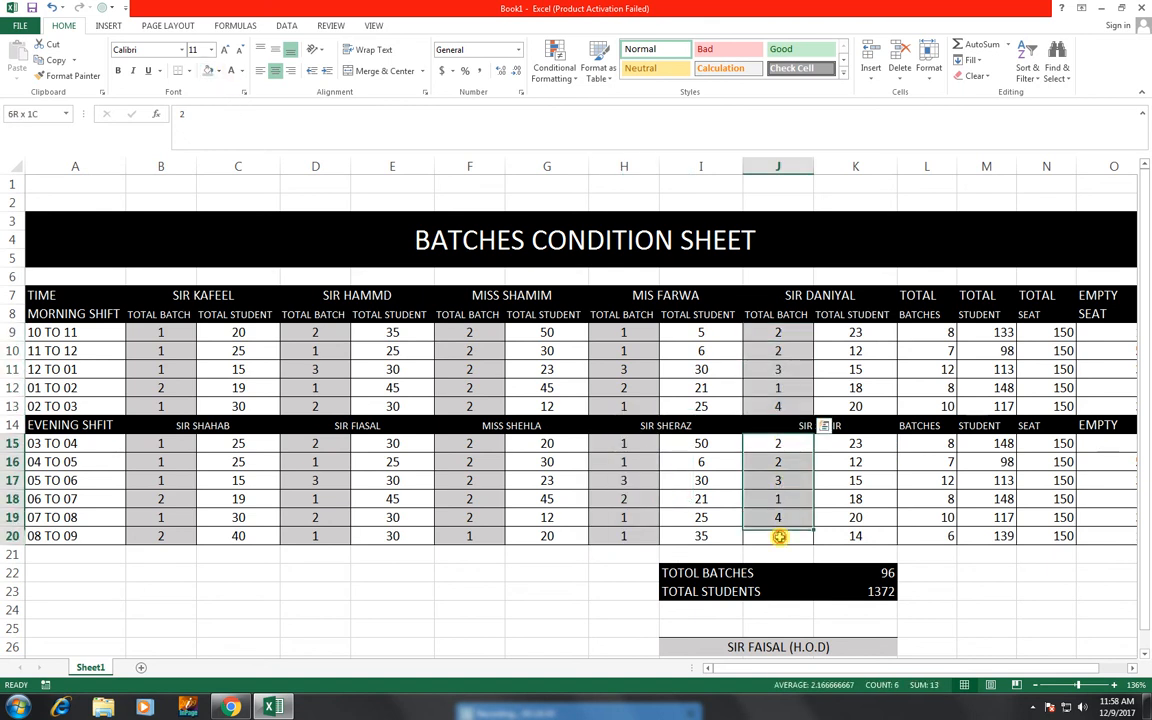
{"action": "left_click", "coordinate": [203, 72]}
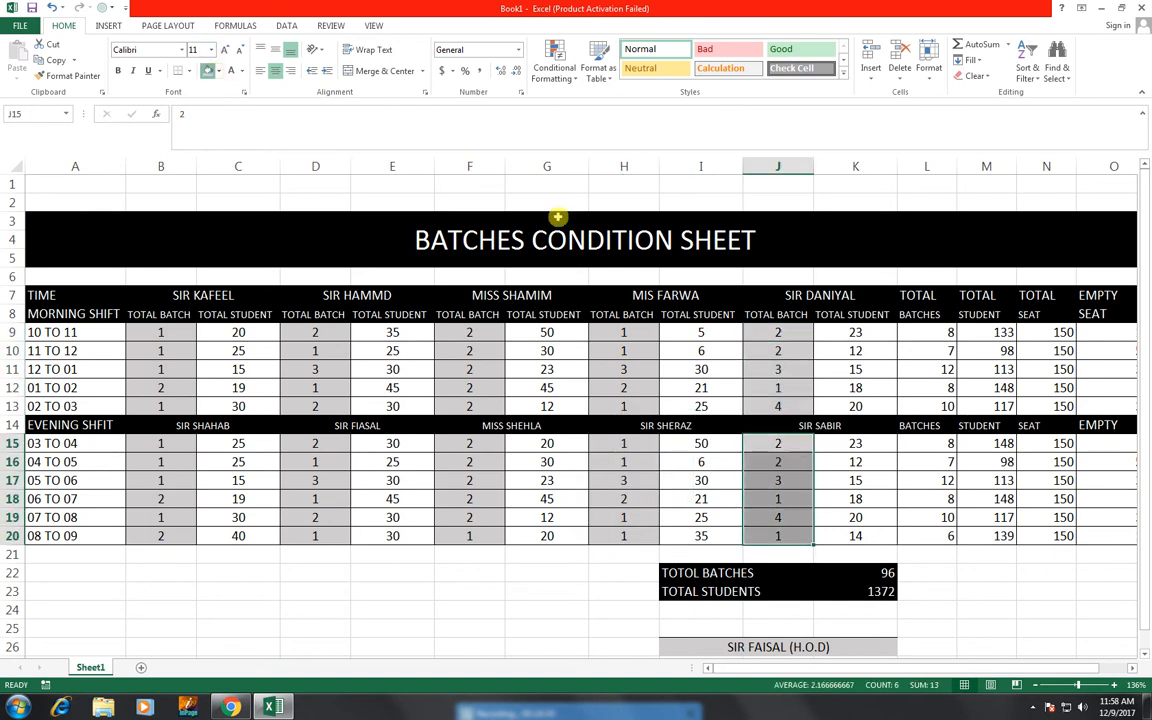
{"action": "left_click", "coordinate": [624, 367]}
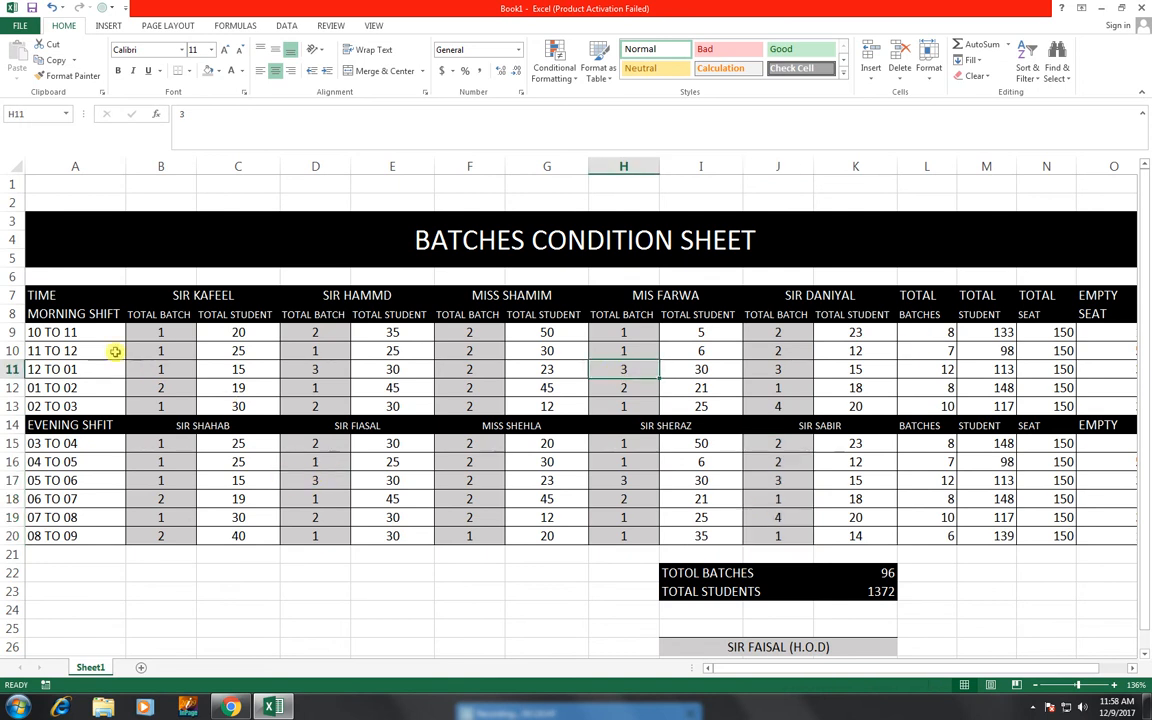
Format the time slots in A9:A20 with a black fill and white text.
{"action": "left_click_drag", "start_coordinate": [100, 332], "coordinate": [100, 536]}
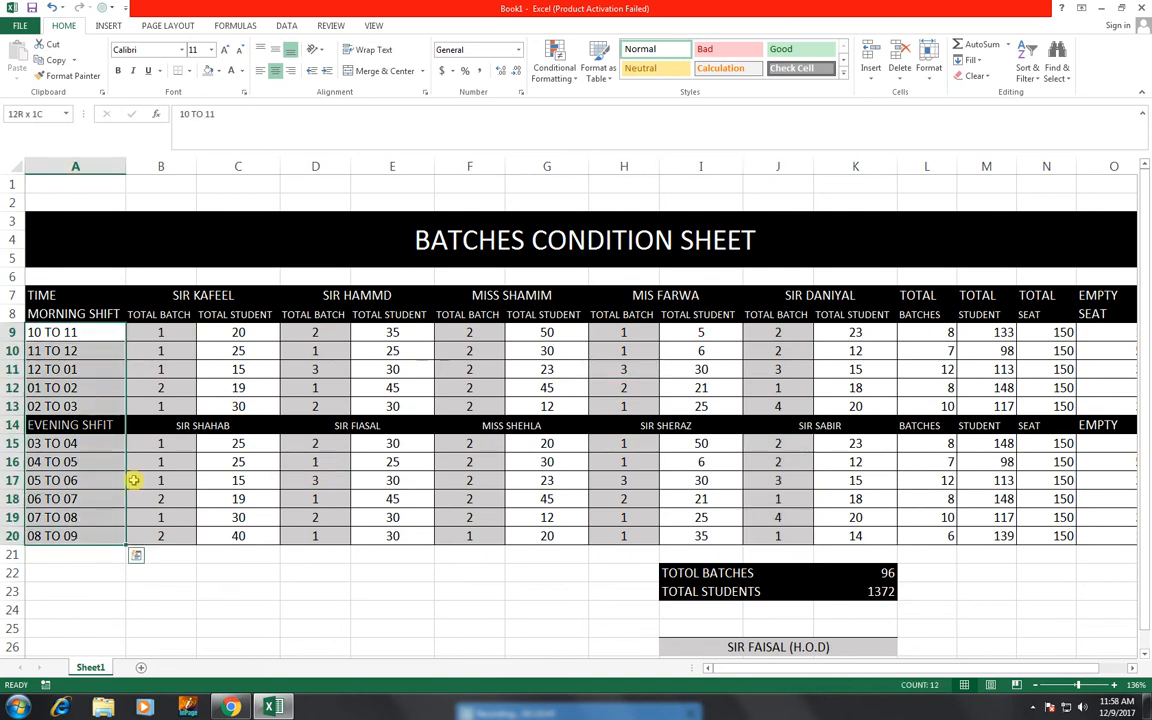
{"action": "left_click", "coordinate": [221, 72]}
{"action": "left_click", "coordinate": [200, 93]}
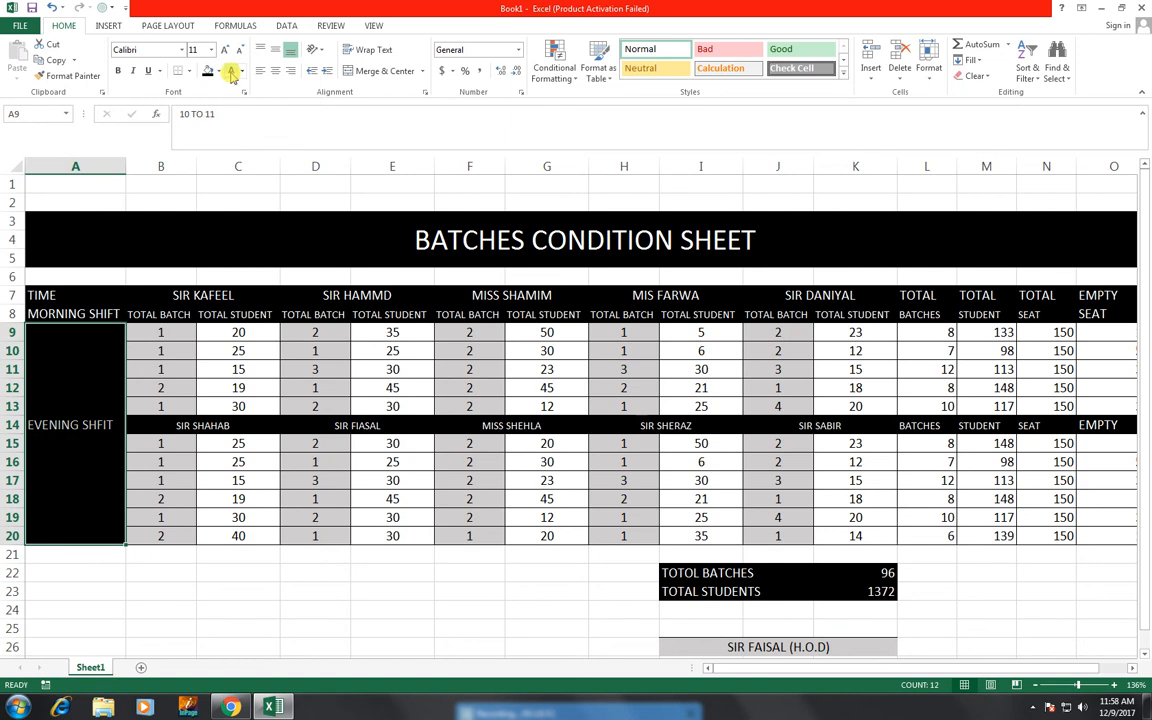
{"action": "left_click", "coordinate": [527, 351]}
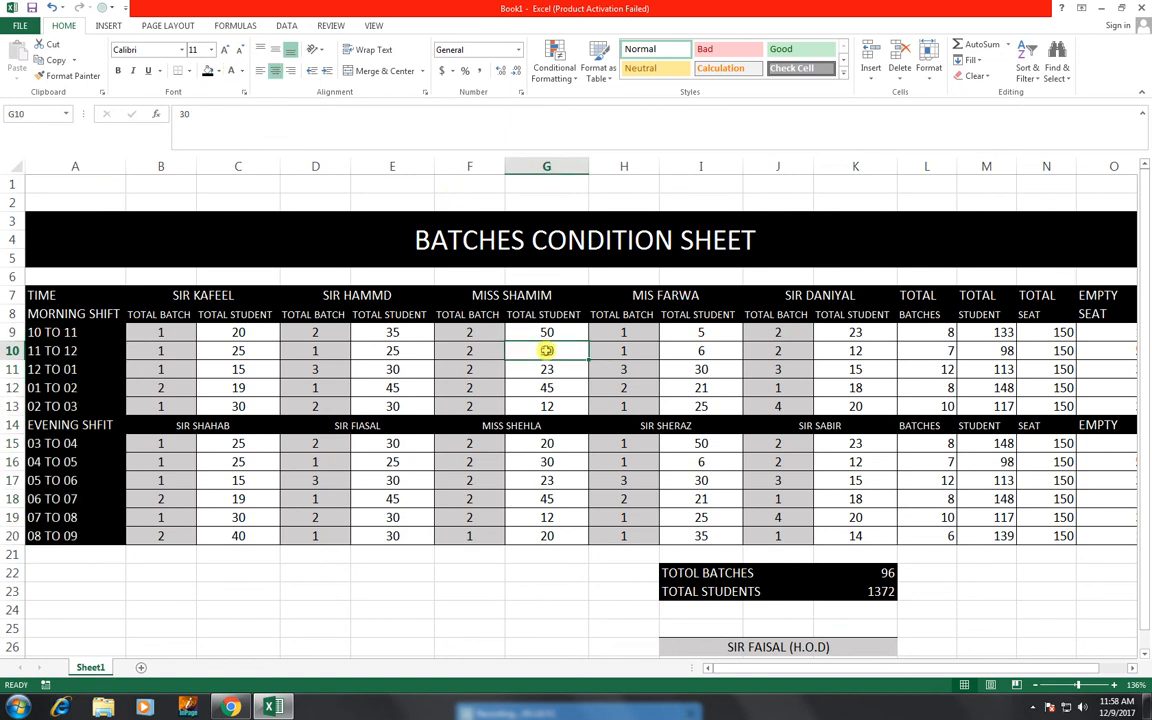
Unmerge the BATCHES CONDITION SHEET title and merge and center it again across A2:O5.
{"action": "left_click_drag", "start_coordinate": [68, 205], "coordinate": [910, 255]}
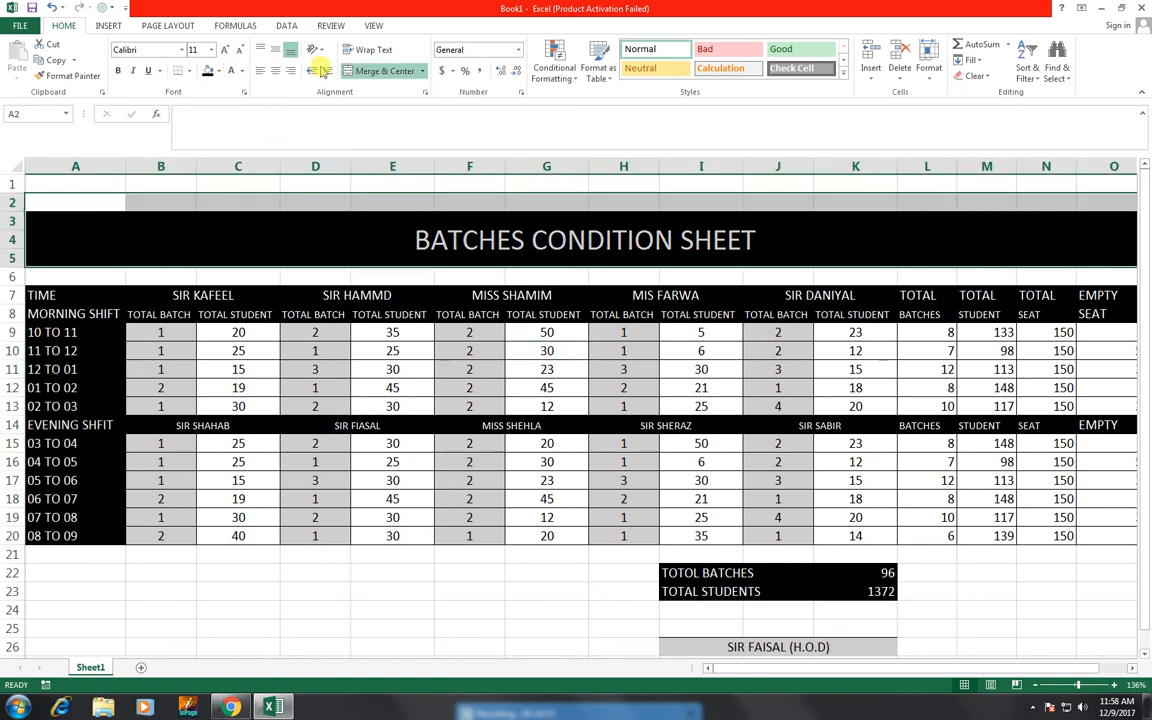
{"action": "left_click", "coordinate": [390, 74]}
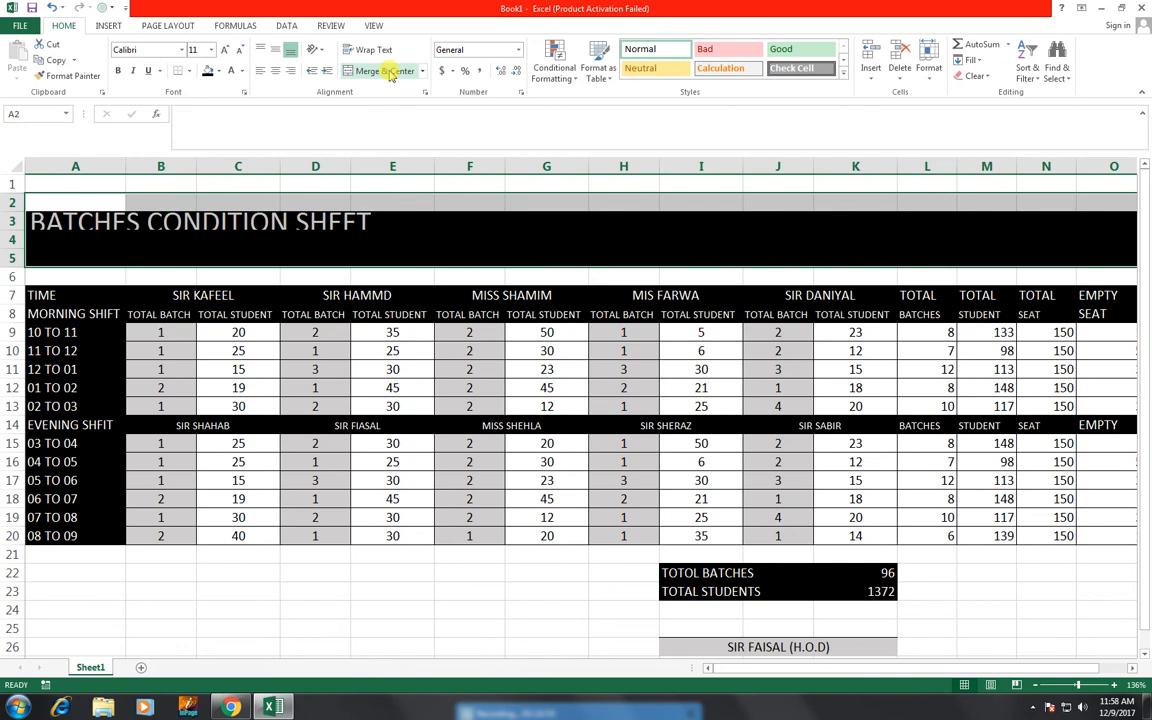
{"action": "left_click", "coordinate": [390, 73]}
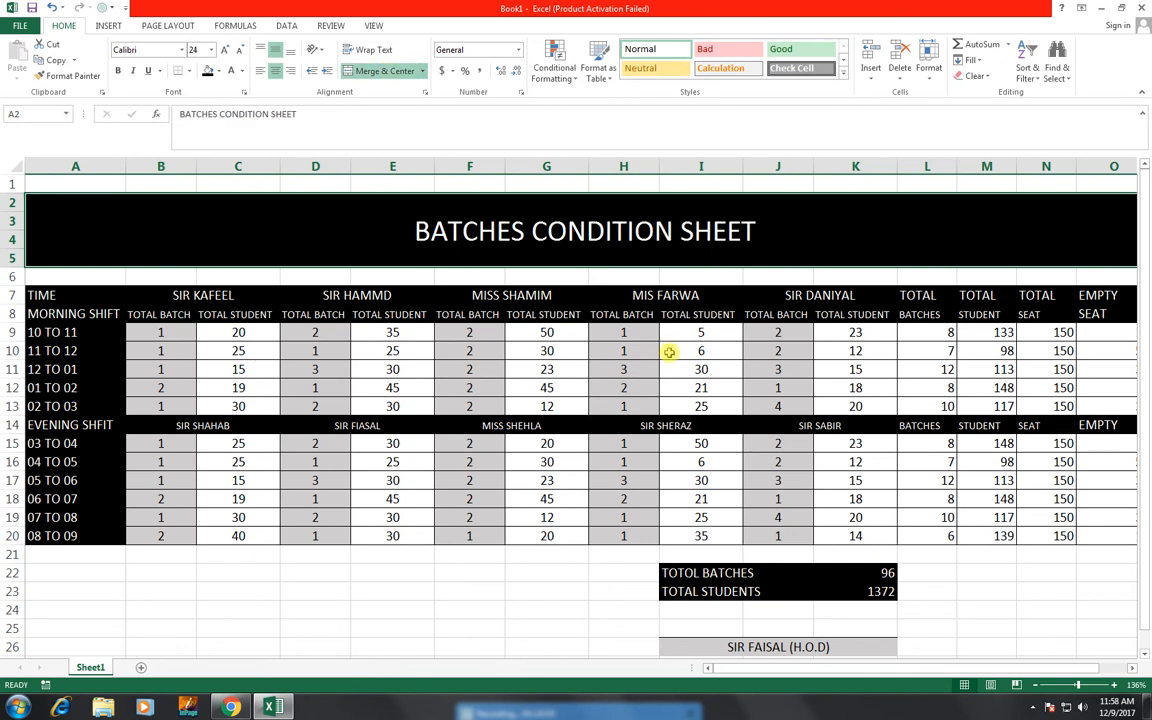